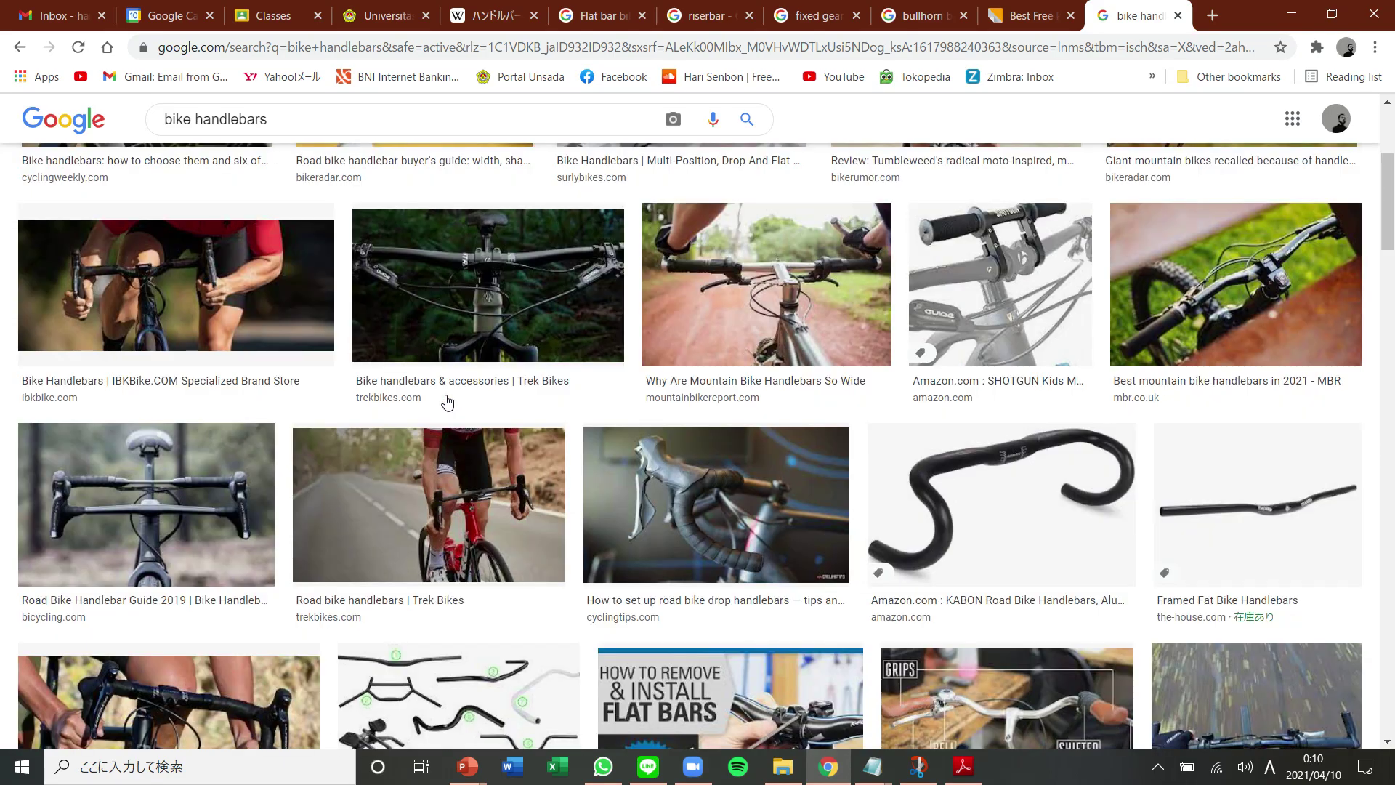
# Find the TreadBikely picture of numbered handlebar types in the bike handlebars image results and open its preview
pyautogui.scroll(4, 446, 401)
pyautogui.scroll(-8, 443, 398)
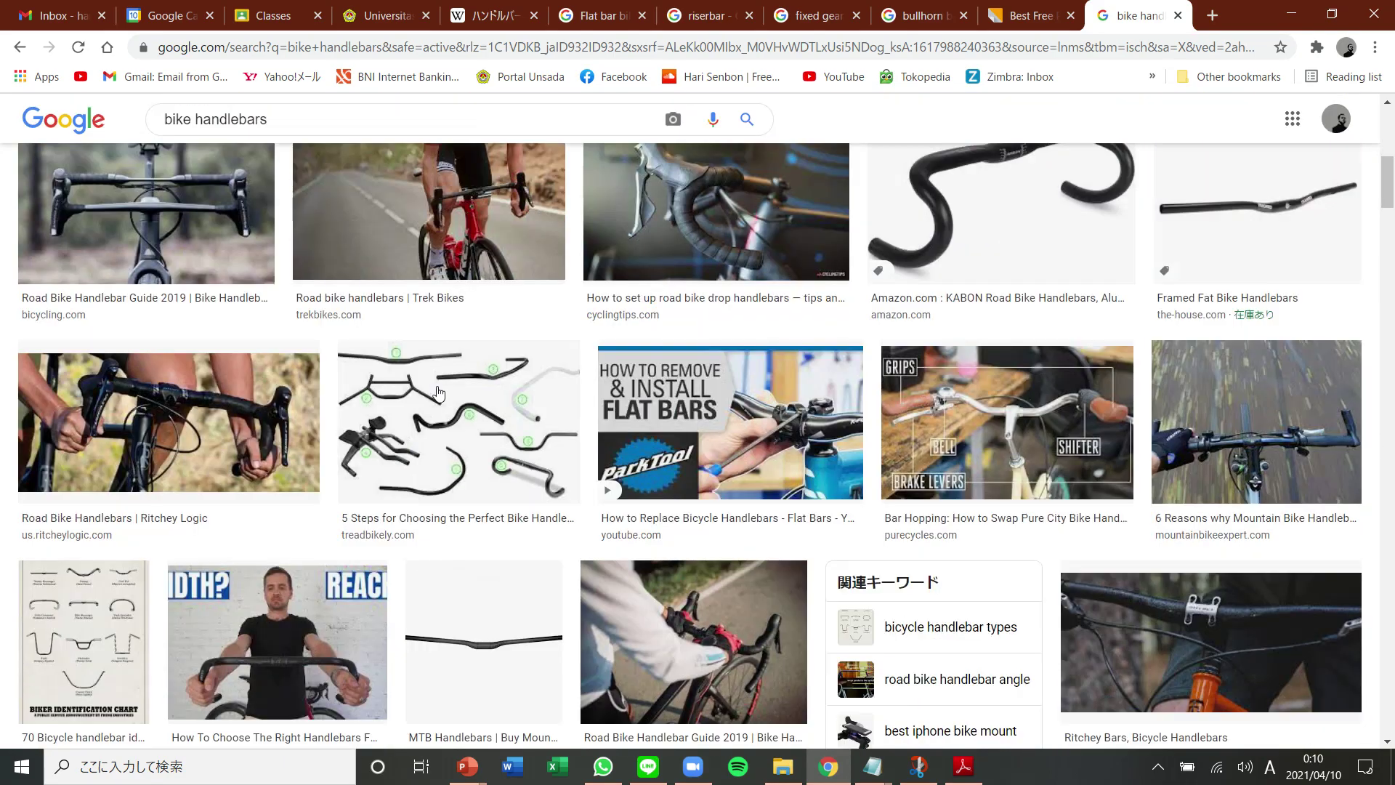
pyautogui.click(438, 392)
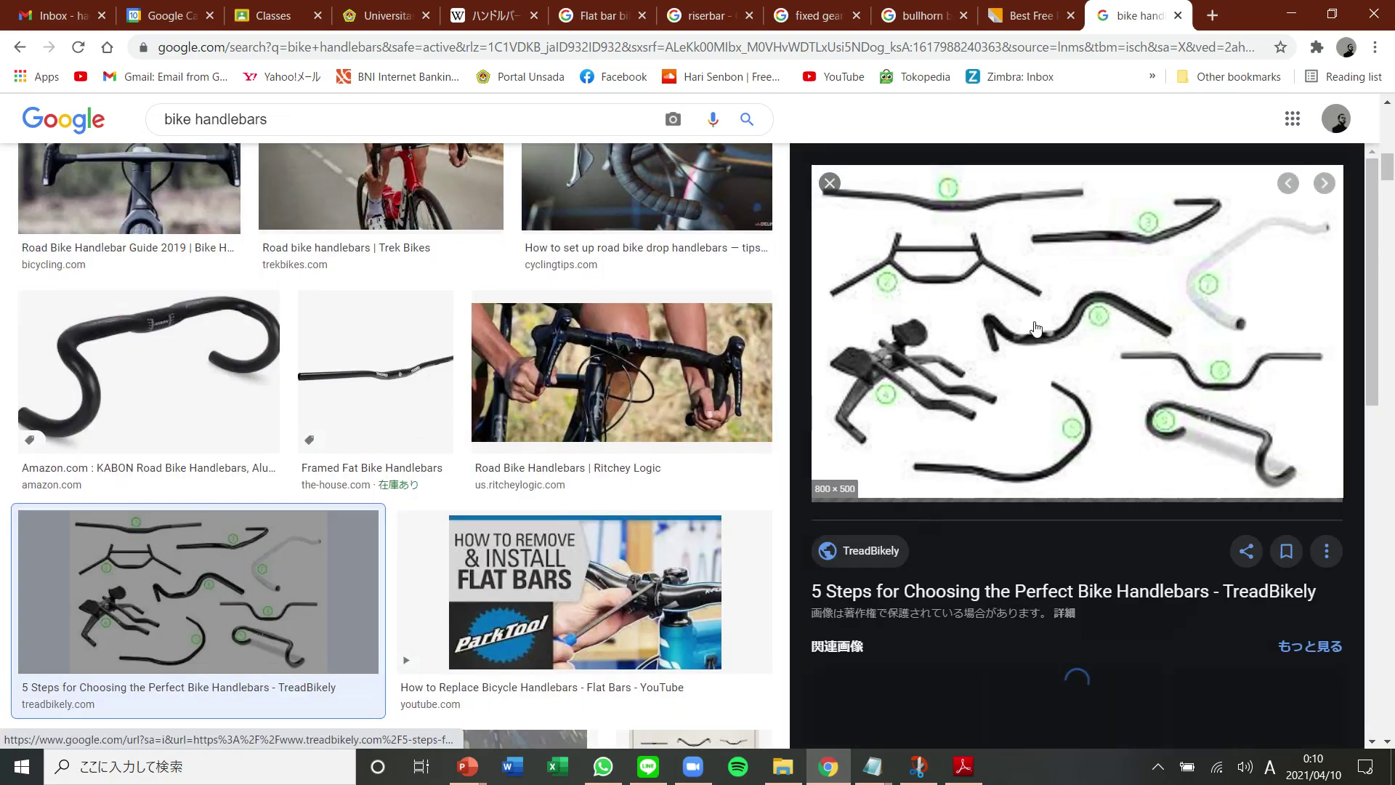
# Open the related gidagkp.org sketch of bike handlebar types, copy the image, and switch to the PowerPoint presentation
pyautogui.scroll(-4, 1036, 328)
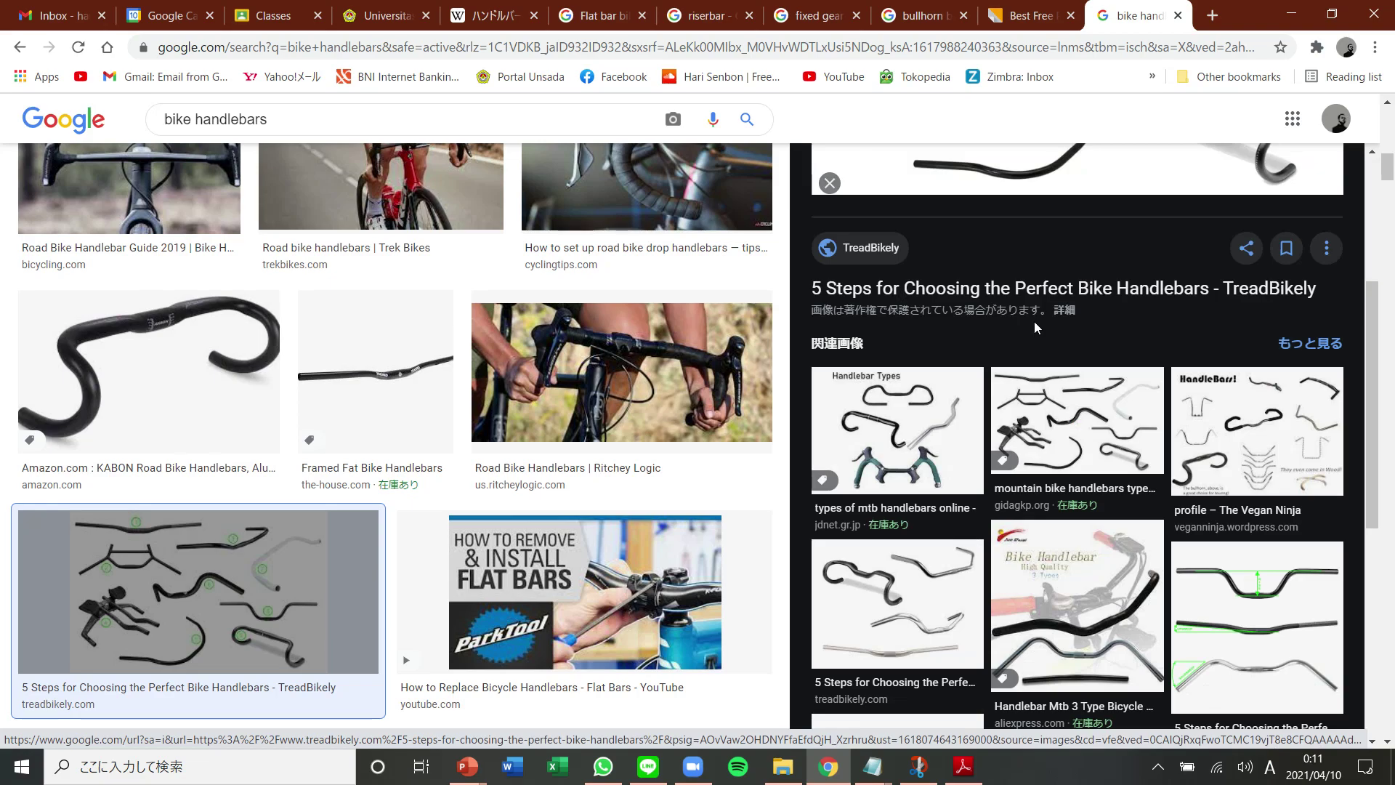
pyautogui.scroll(-4, 1035, 323)
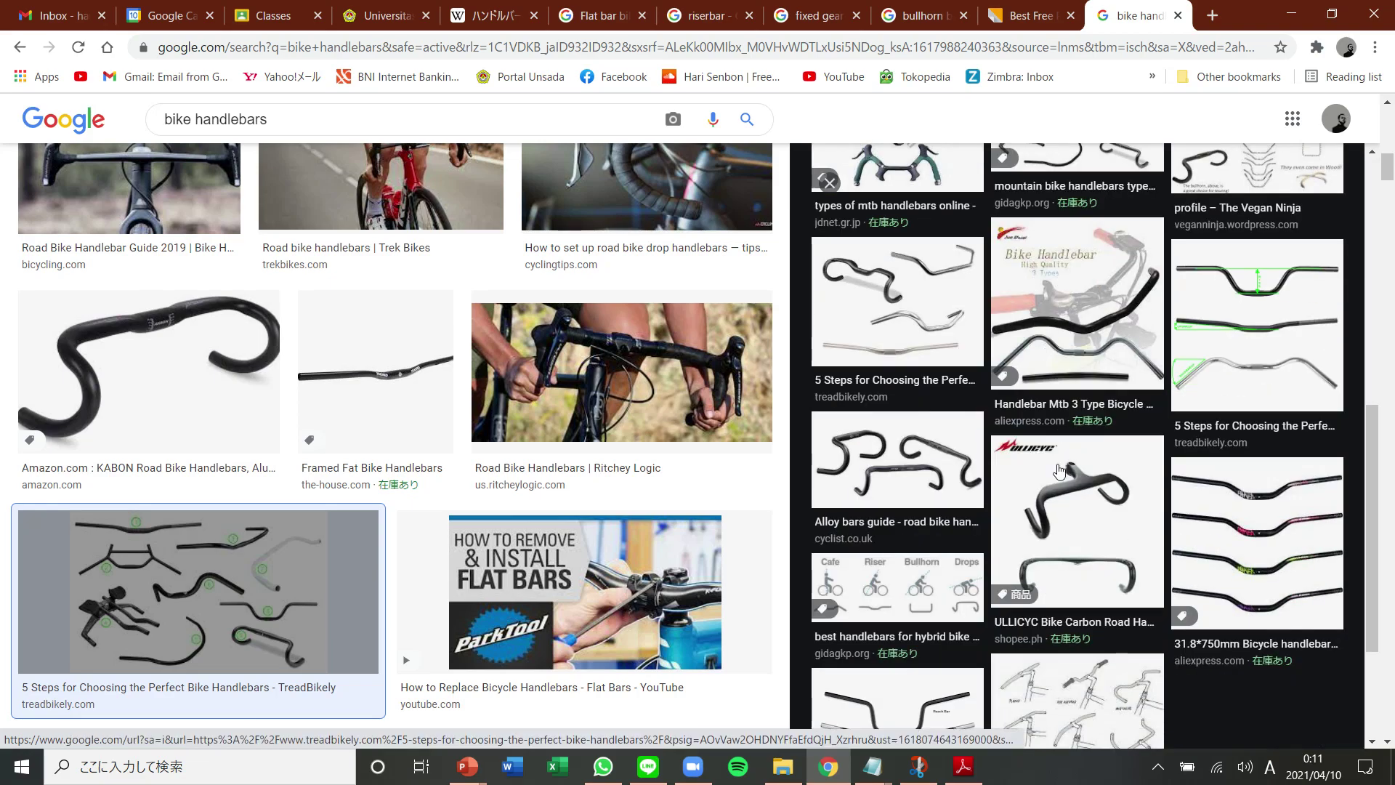
pyautogui.scroll(-3, 1059, 471)
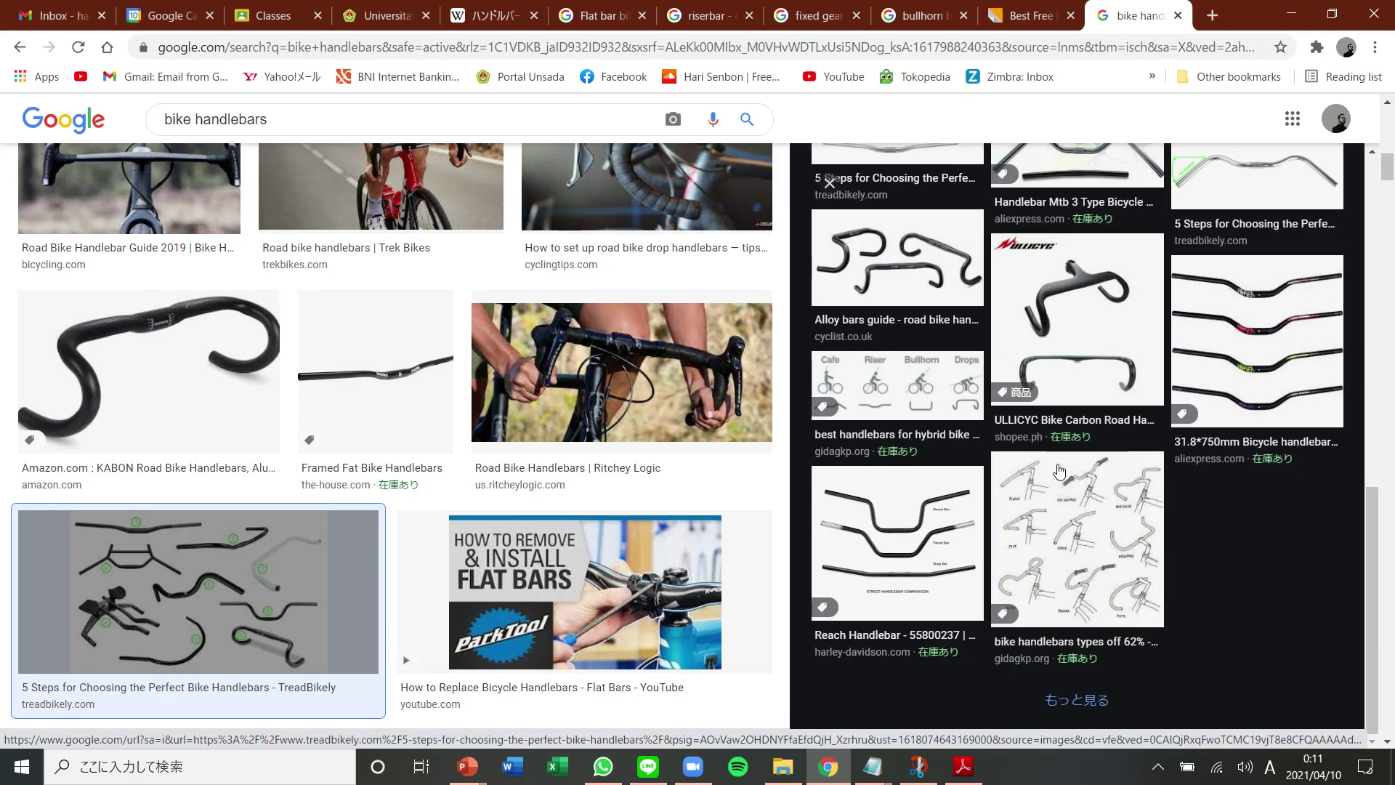
pyautogui.click(1098, 579)
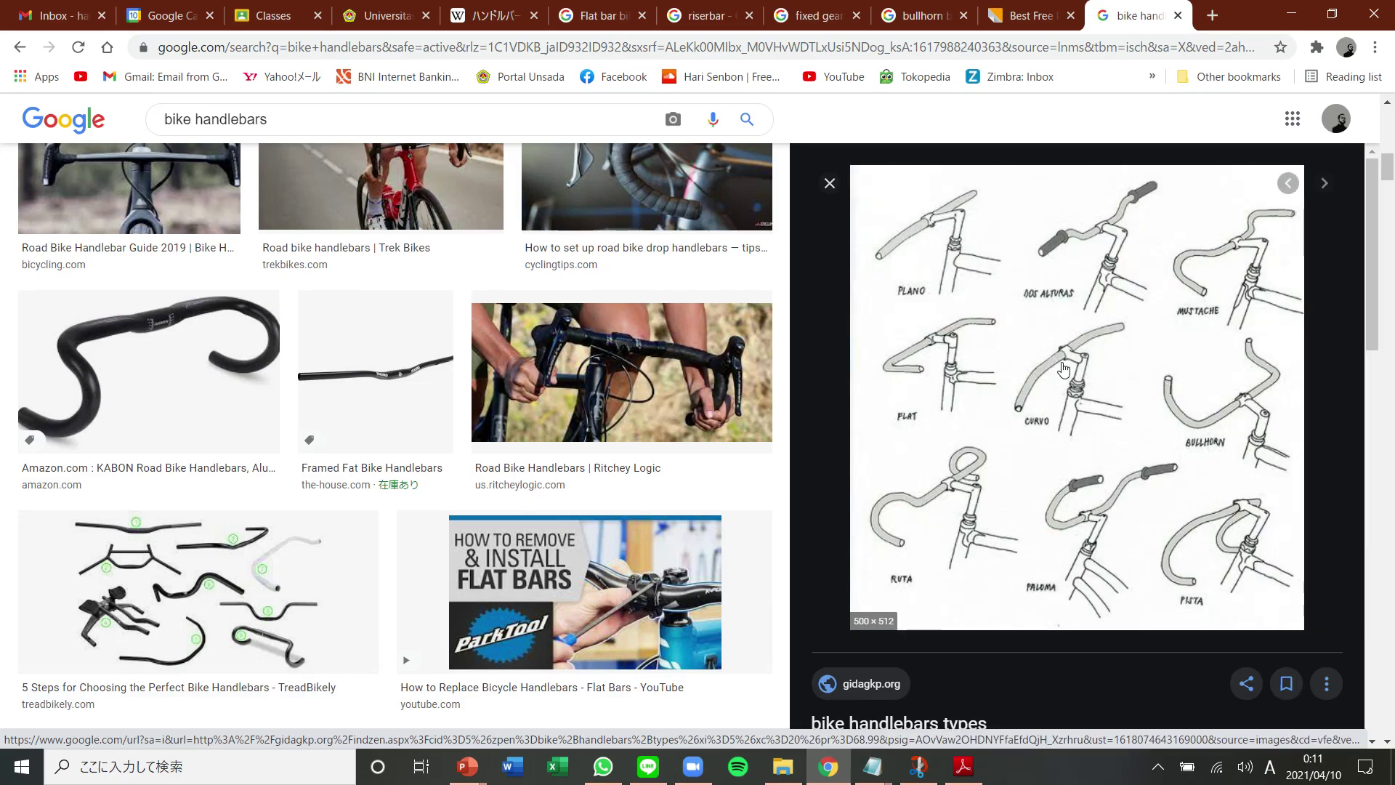
pyautogui.rightClick(1061, 407)
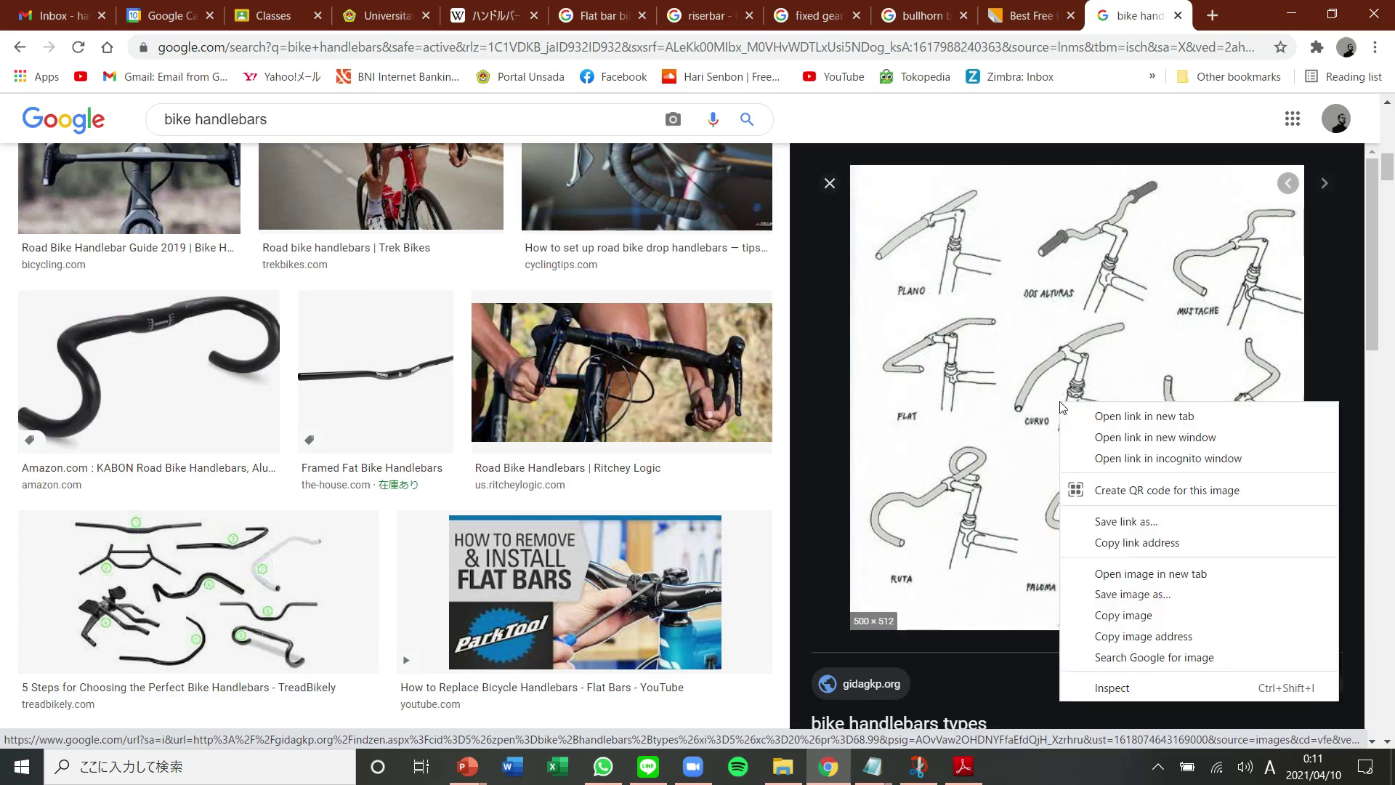
pyautogui.click(1146, 629)
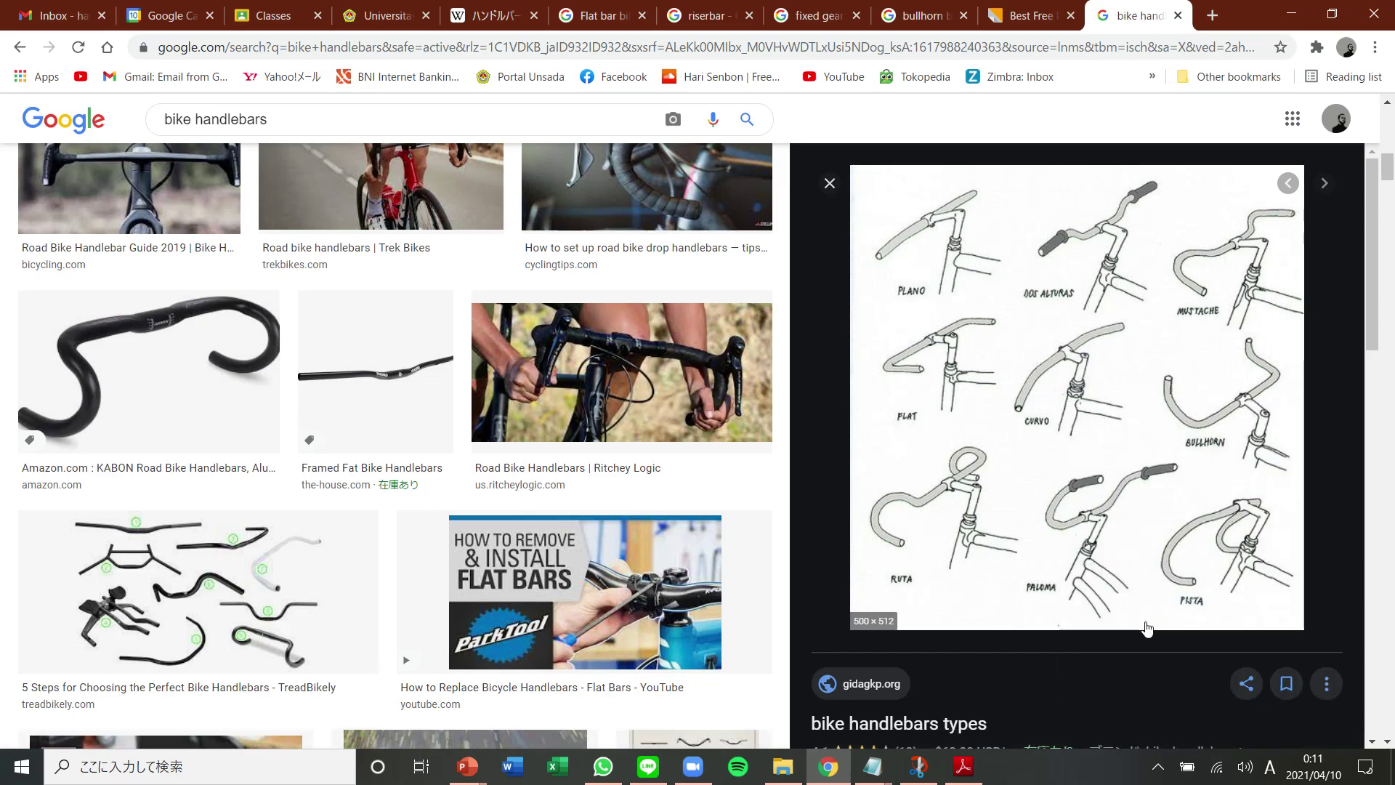
pyautogui.hotkey('alt', 'Tab')
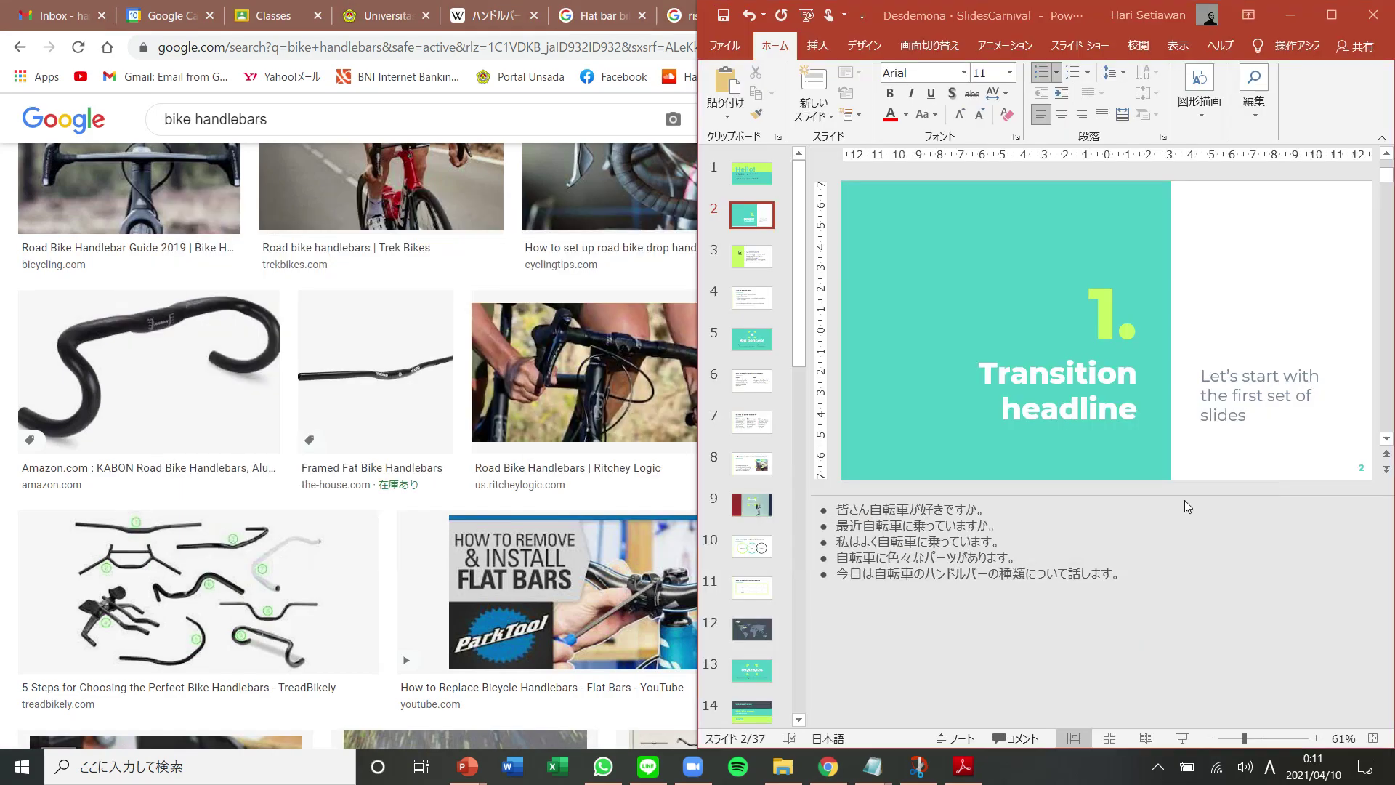
# Try placing the copied handlebar sketch over the turquoise area of slide 2, and remove it again
pyautogui.click(1231, 415)
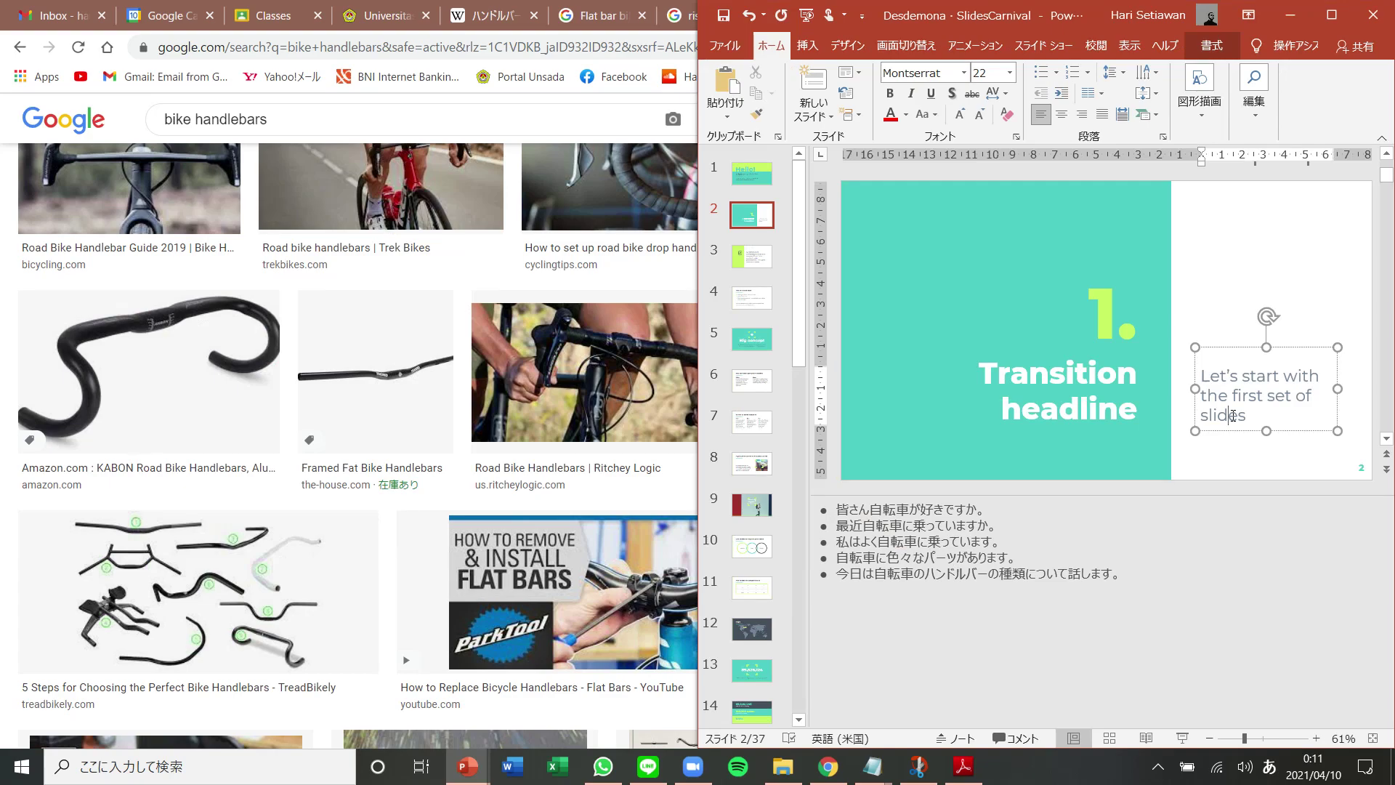
pyautogui.click(1086, 294)
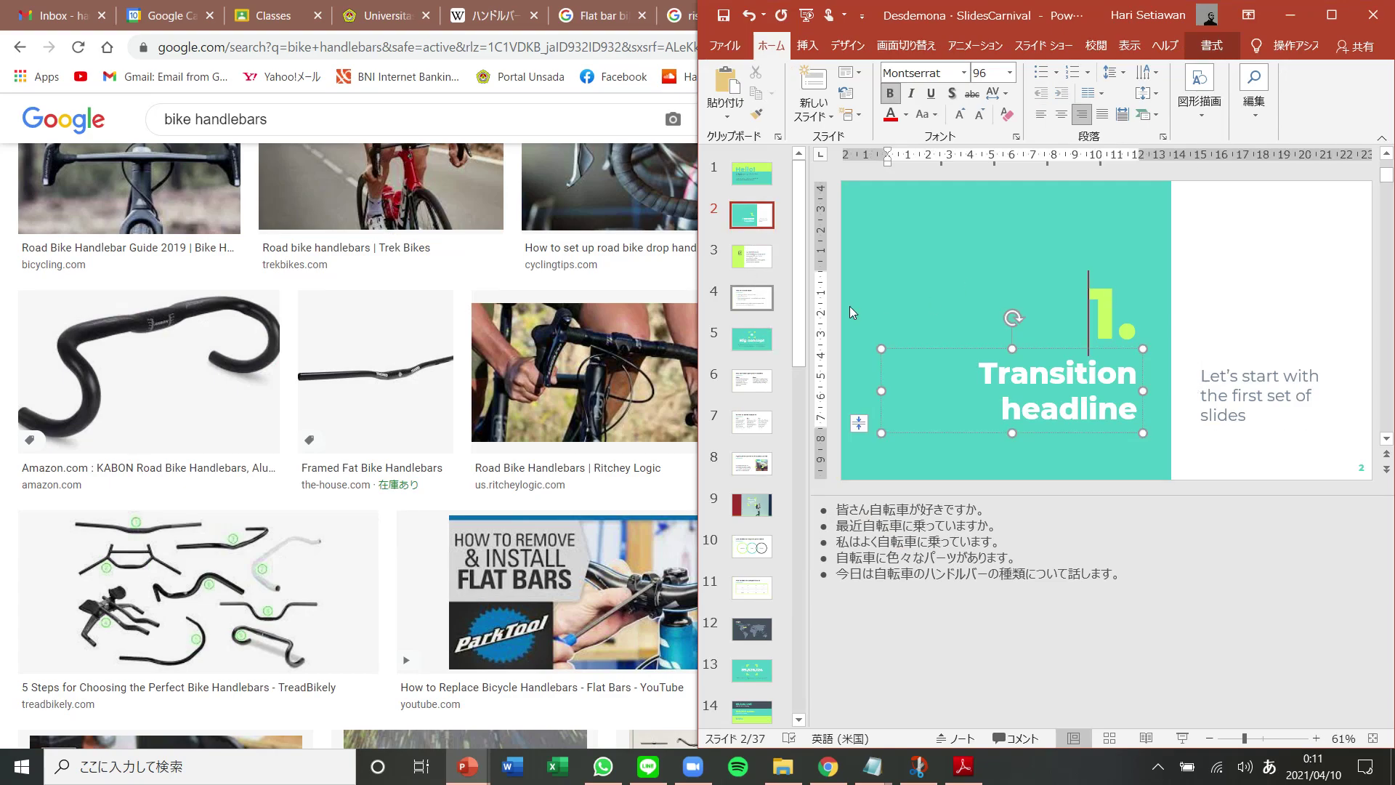
pyautogui.click(1303, 319)
pyautogui.hotkey('ctrl', 'v')
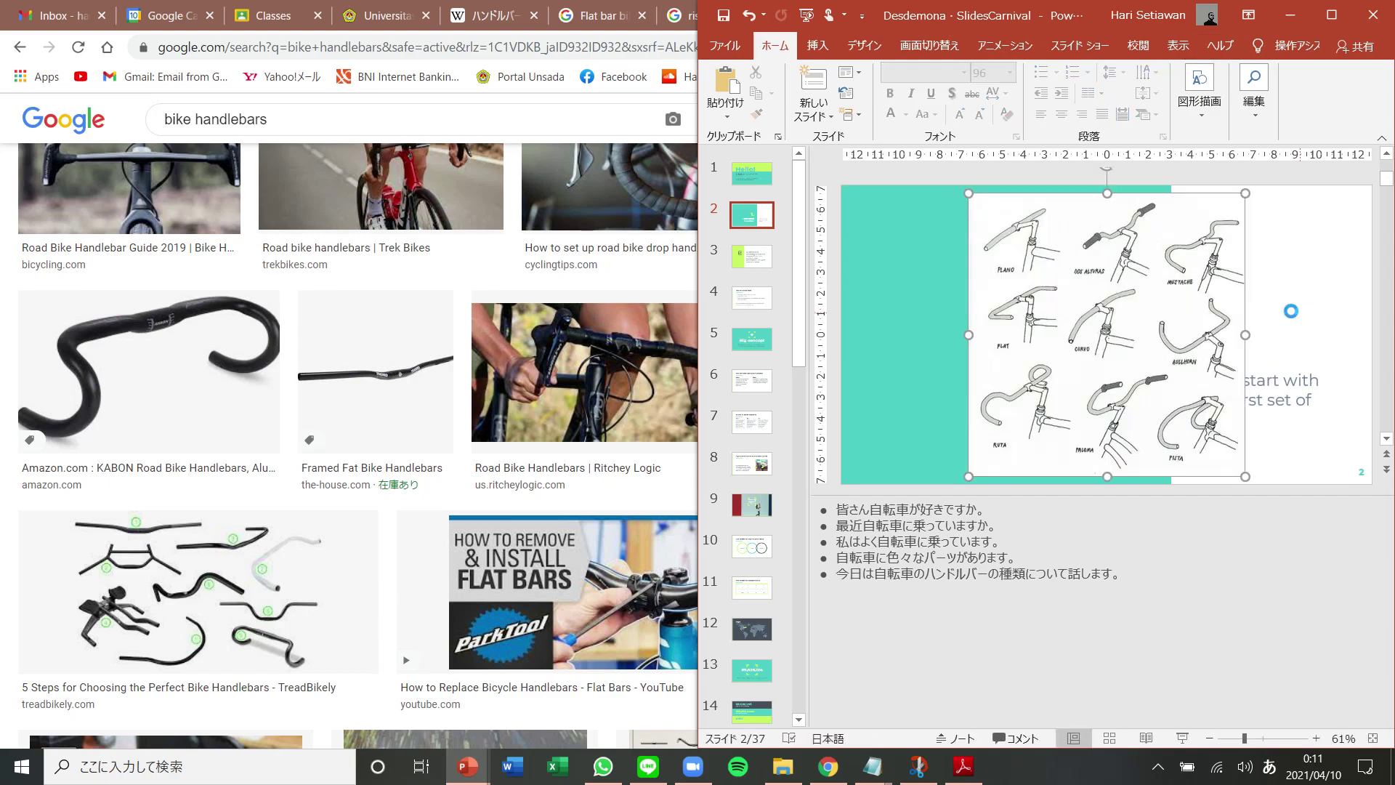
pyautogui.moveTo(1138, 338); pyautogui.dragTo(1031, 336)
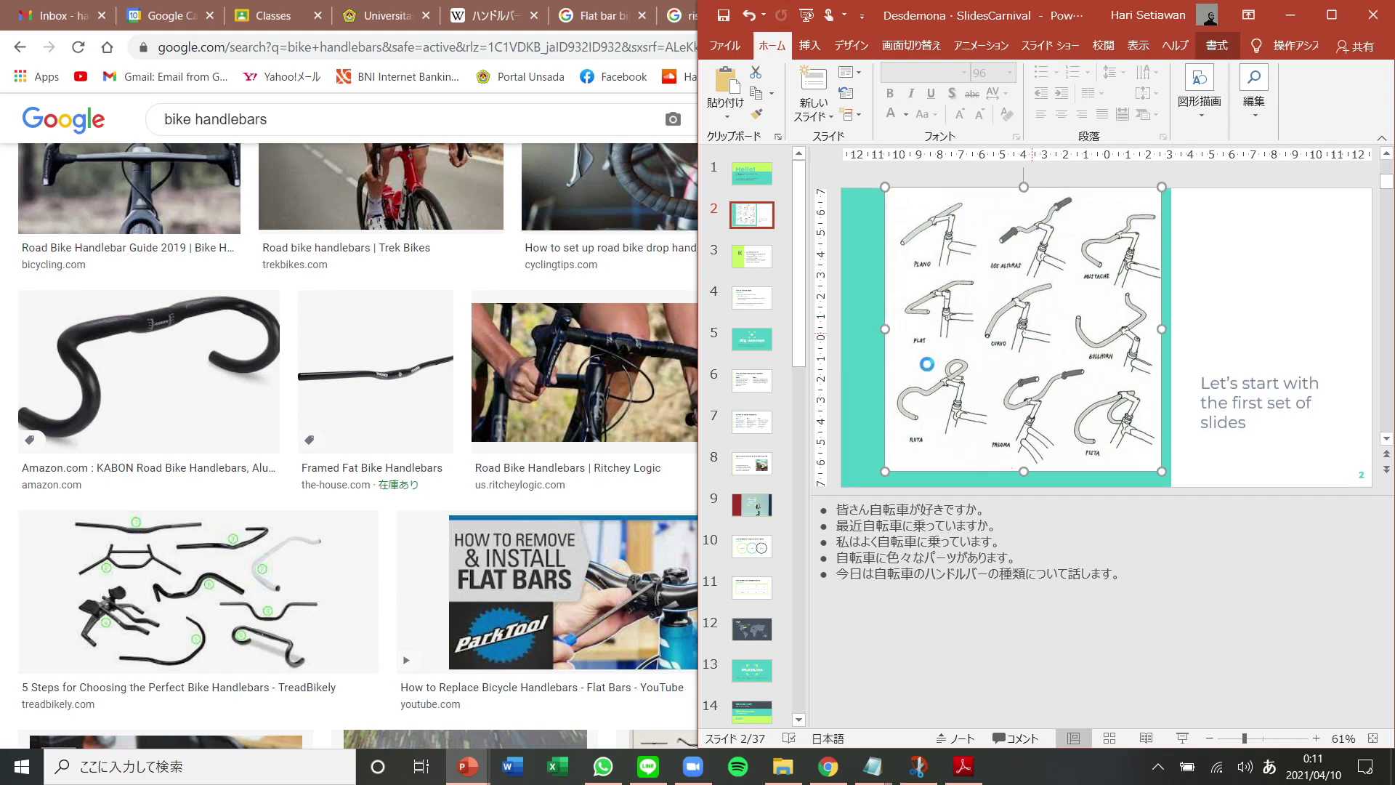
pyautogui.press('Delete')
# Try deleting the bracket frame around the piggy bank icon on slide 5, and undo the deletion
pyautogui.click(746, 346)
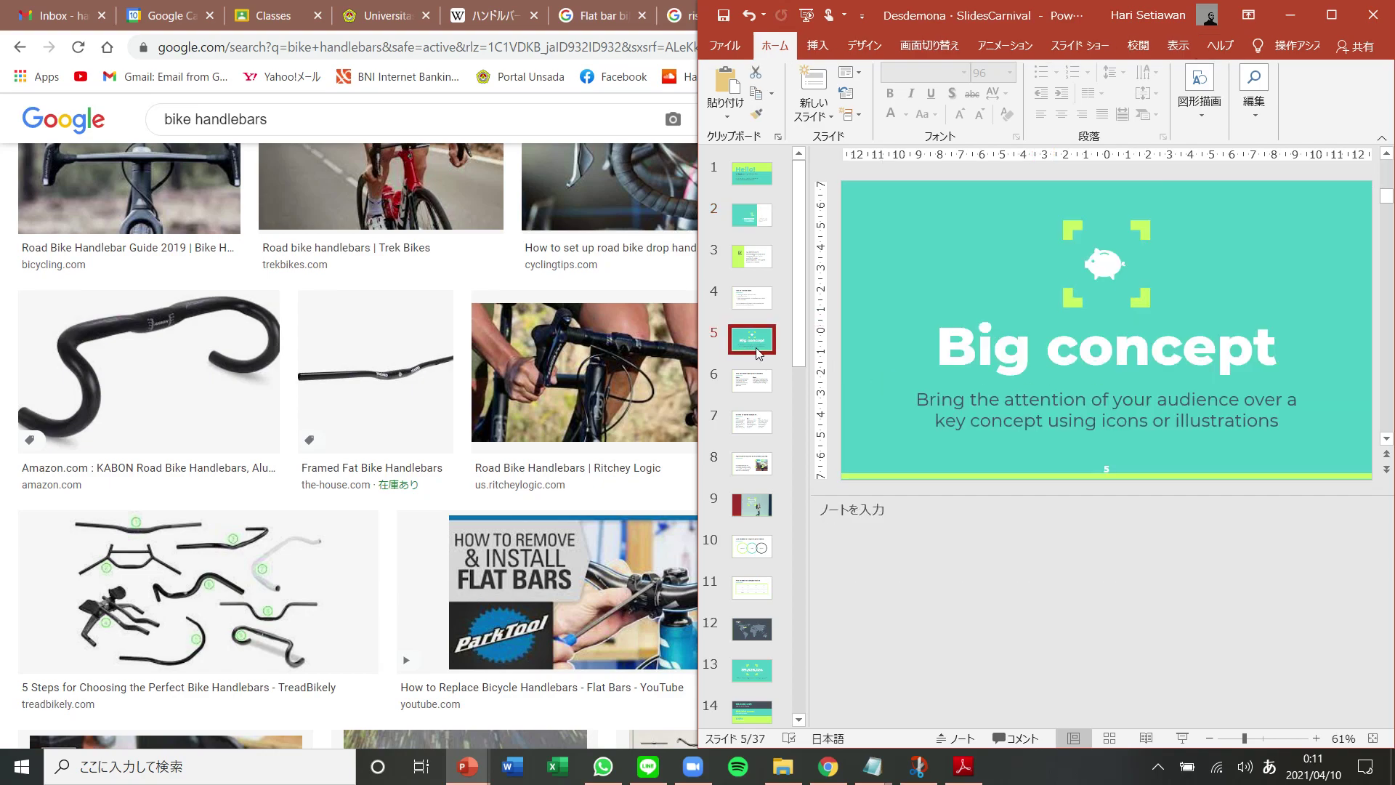
pyautogui.click(1085, 309)
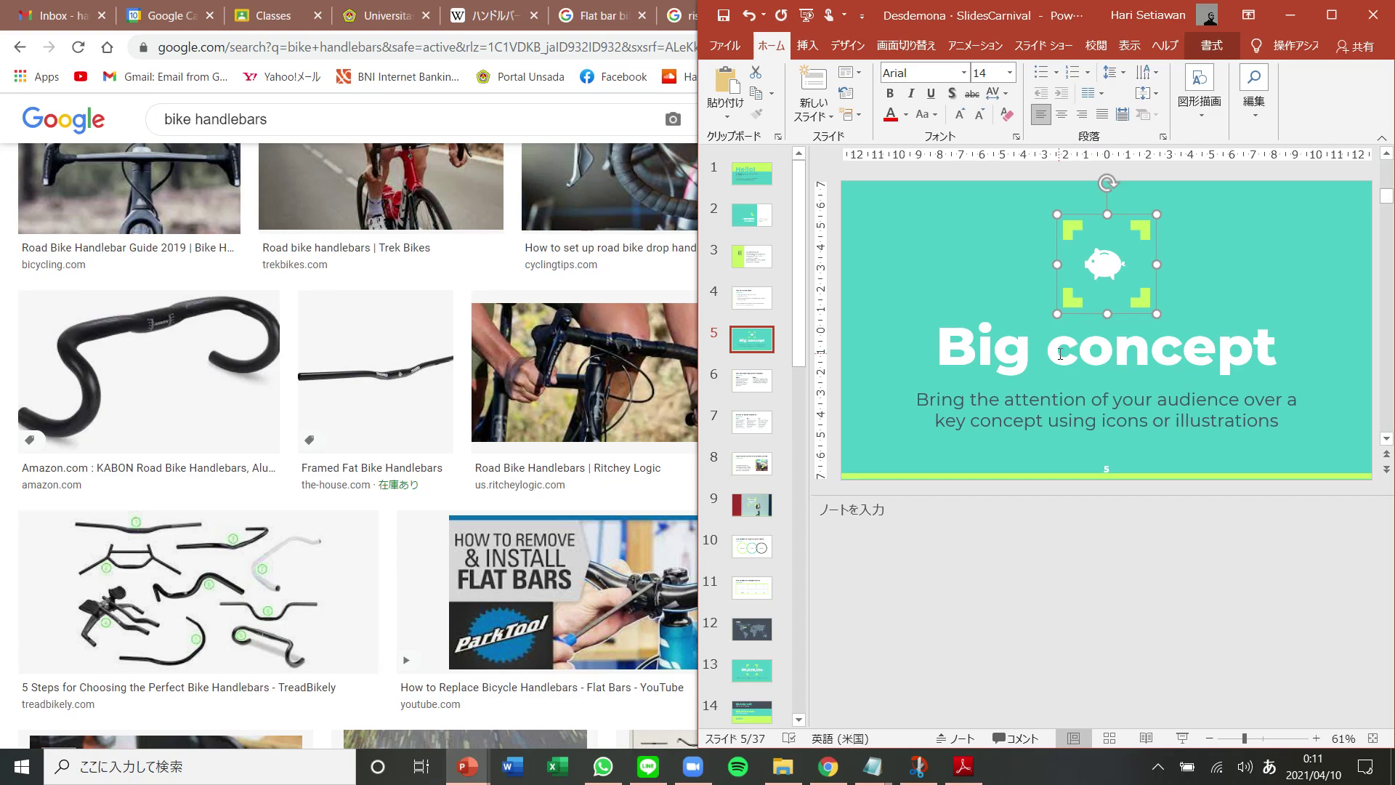
pyautogui.press('Delete')
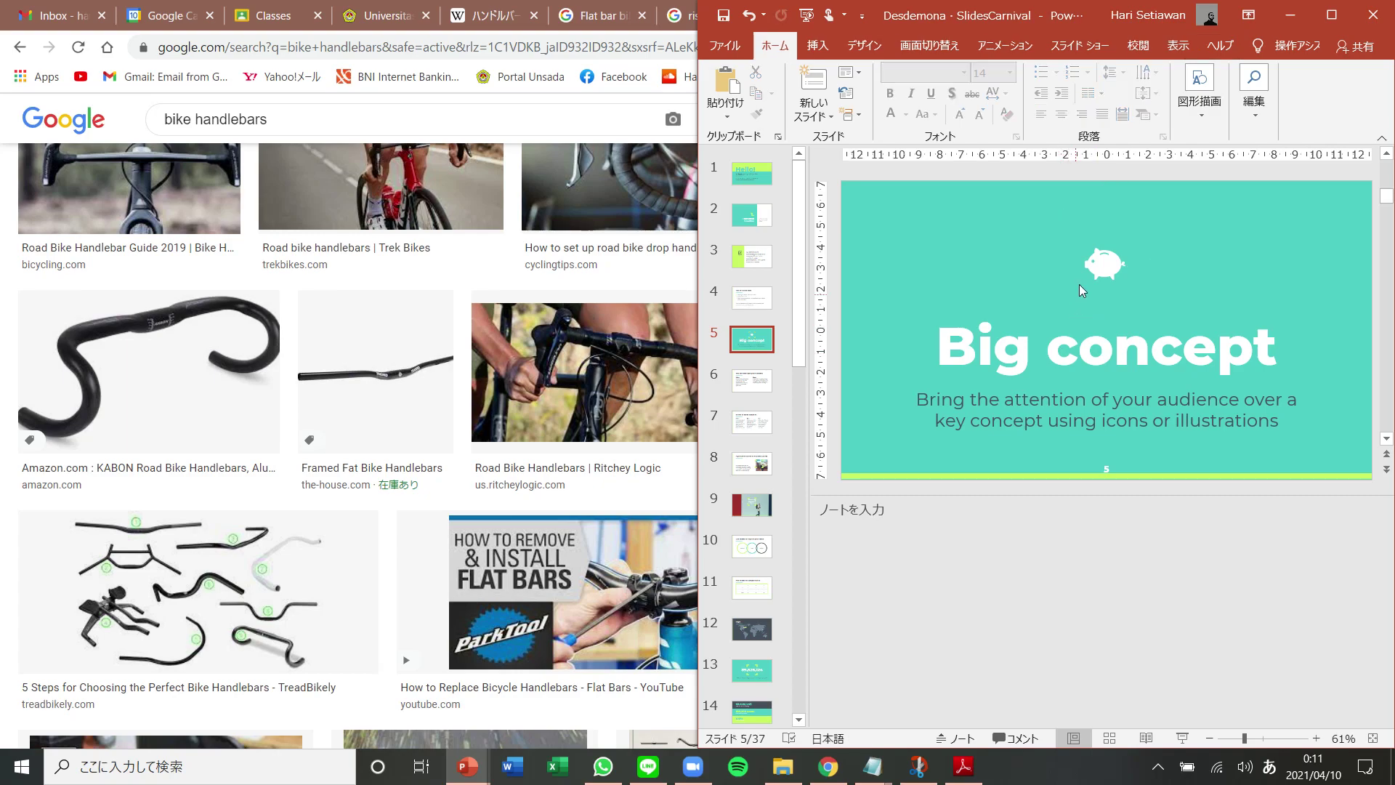
pyautogui.hotkey('ctrl', 'z')
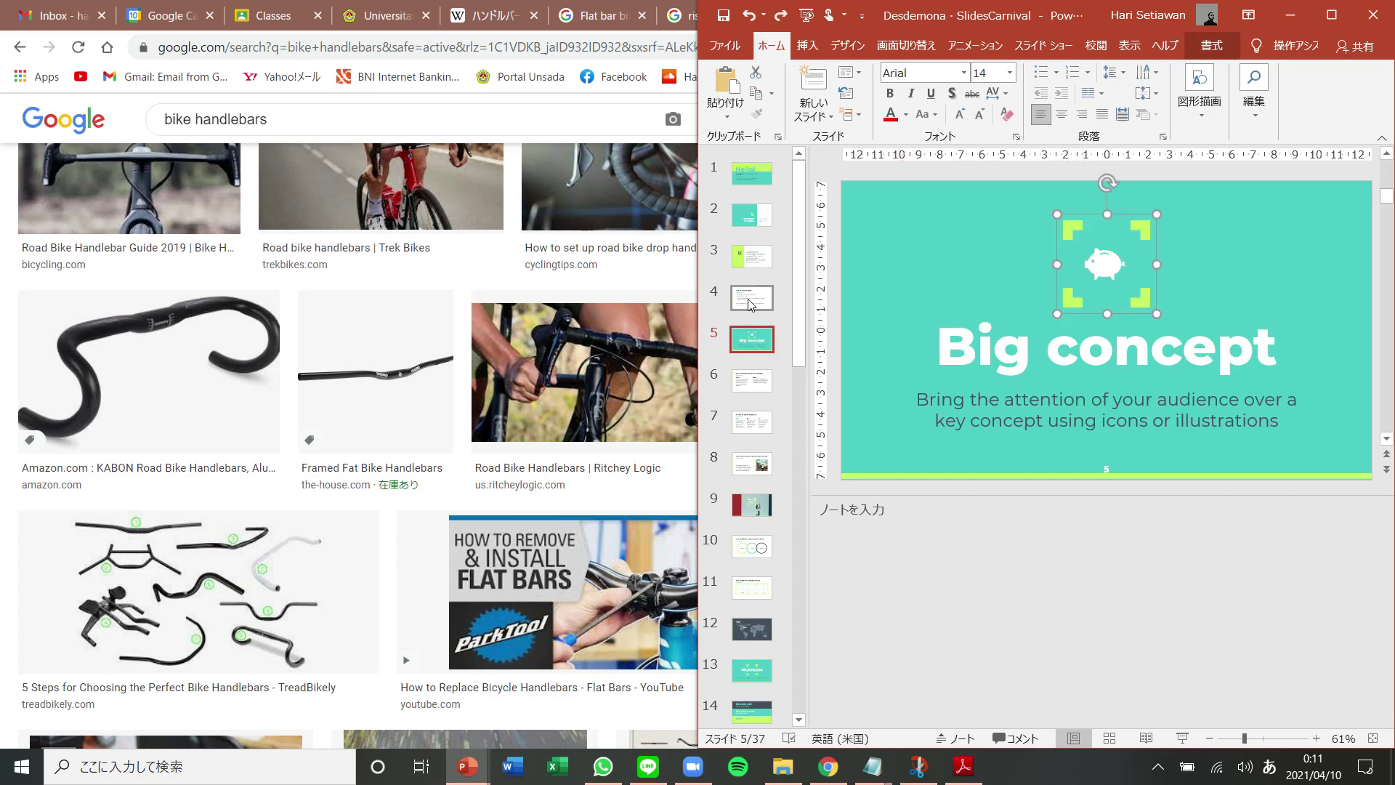
# Delete the "1. Transition headline" title and the "Let's start with the first set of slides" text box from slide 2
pyautogui.click(750, 199)
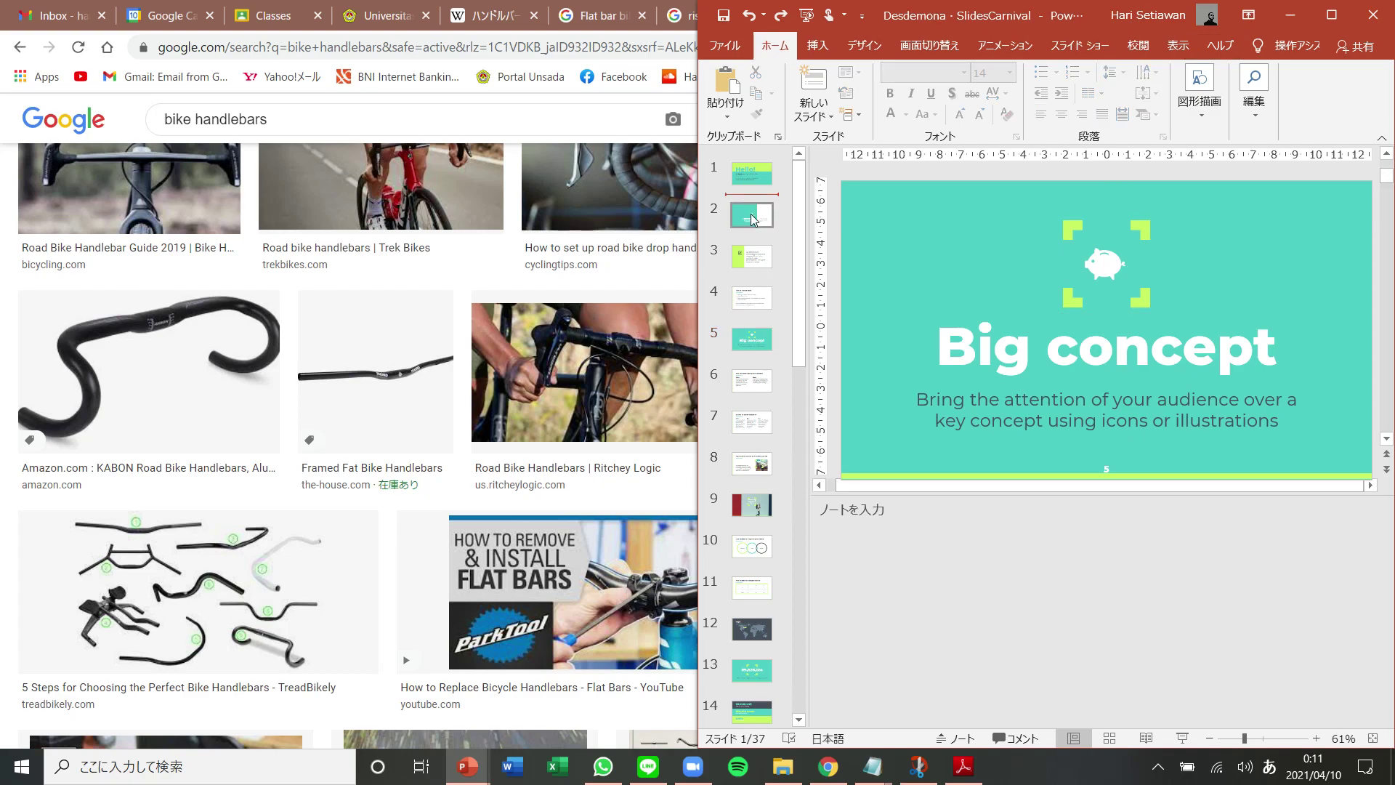
pyautogui.click(753, 218)
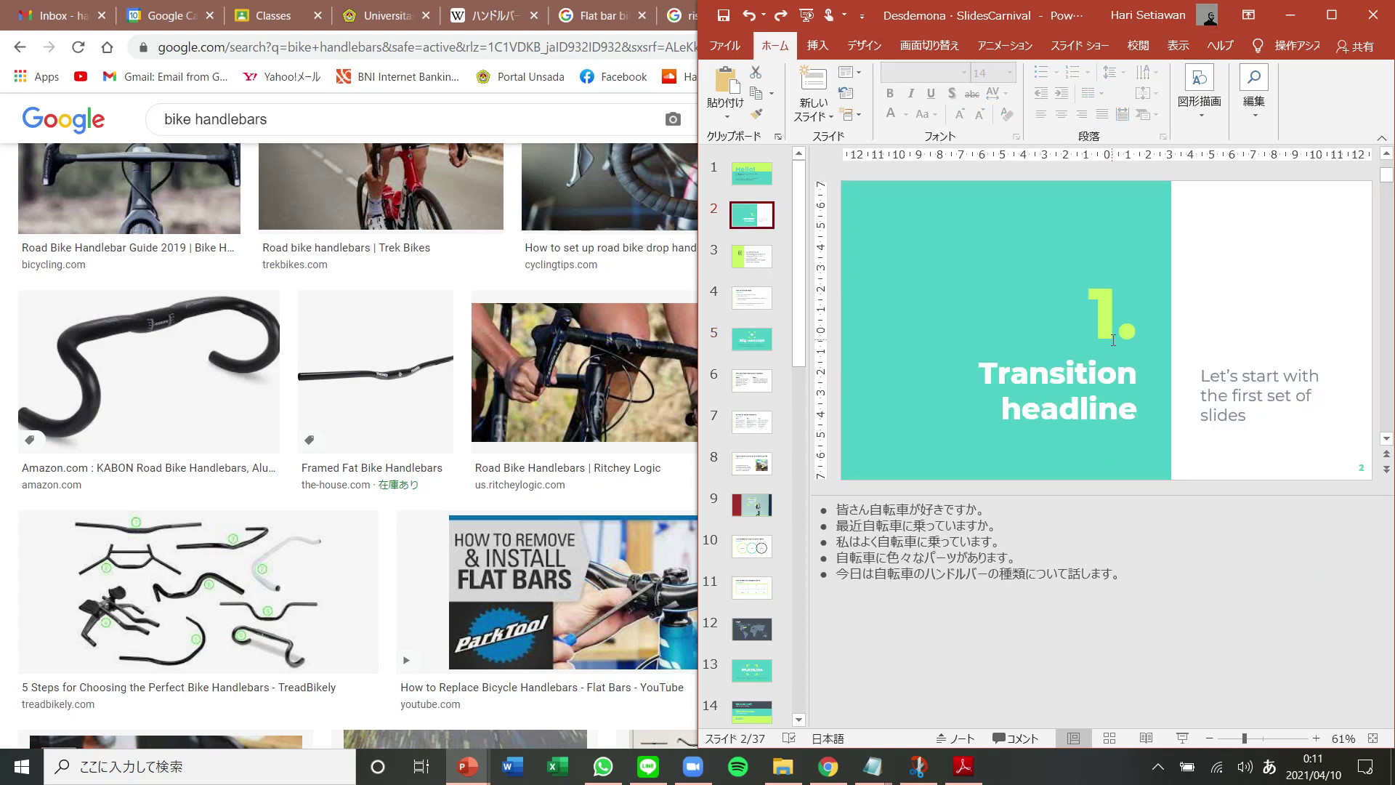
pyautogui.click(1112, 340)
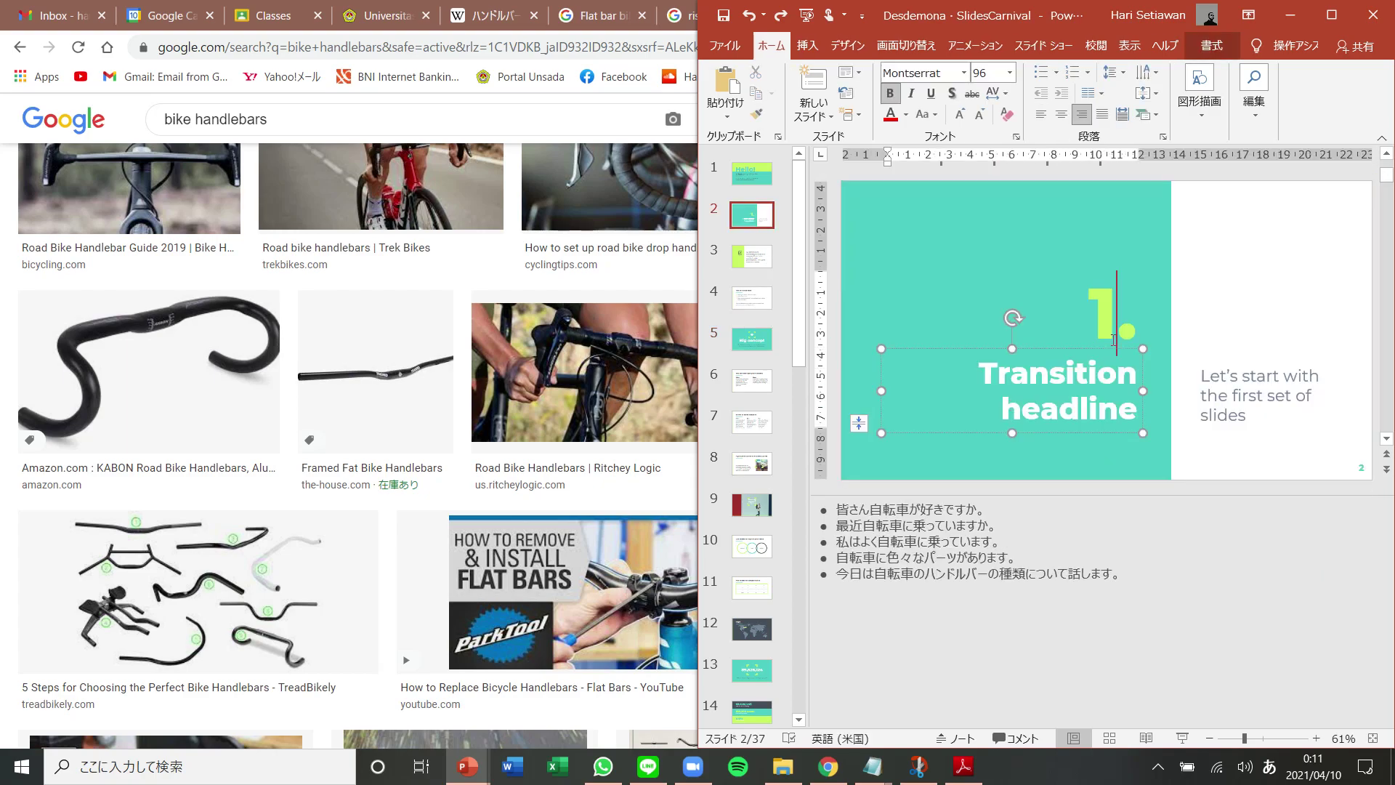
pyautogui.click(1067, 351)
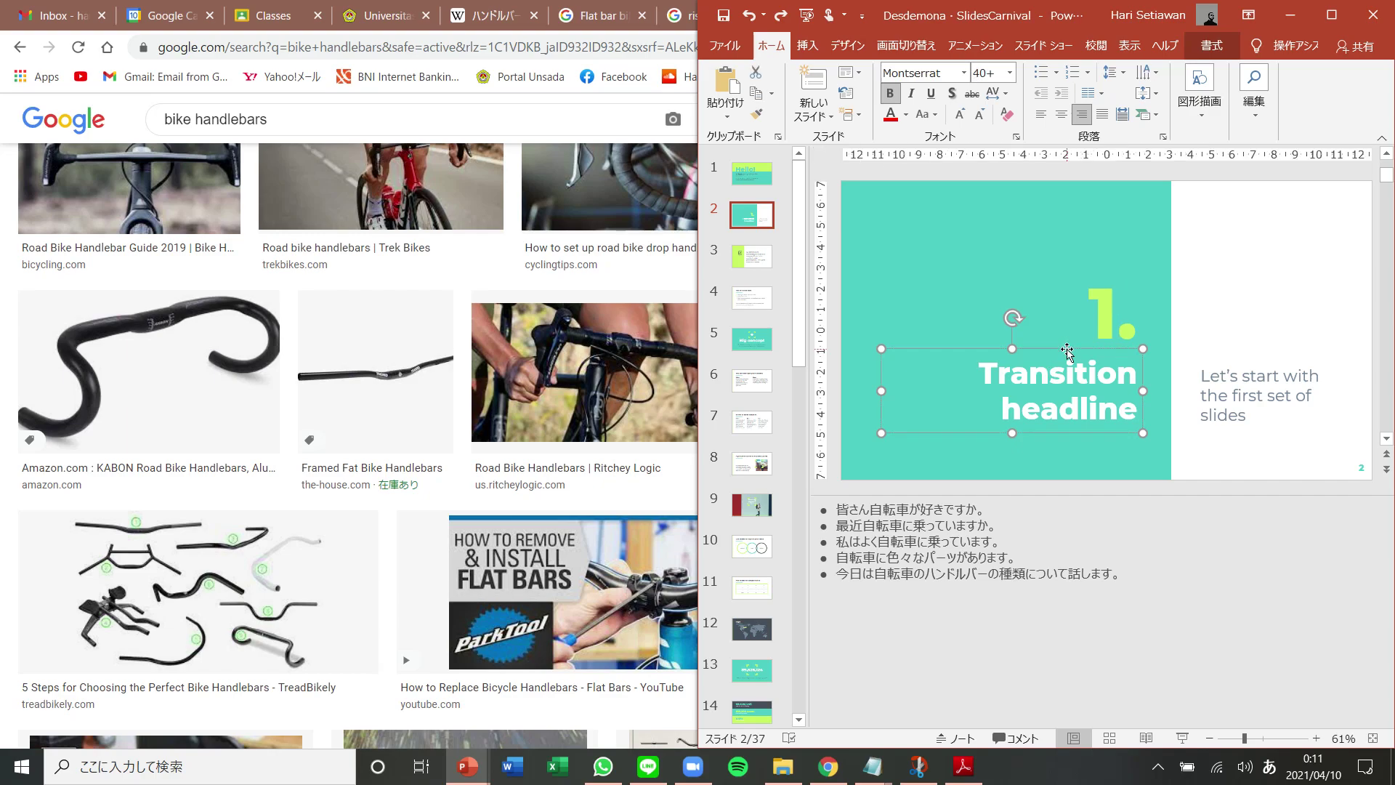
pyautogui.press('Delete')
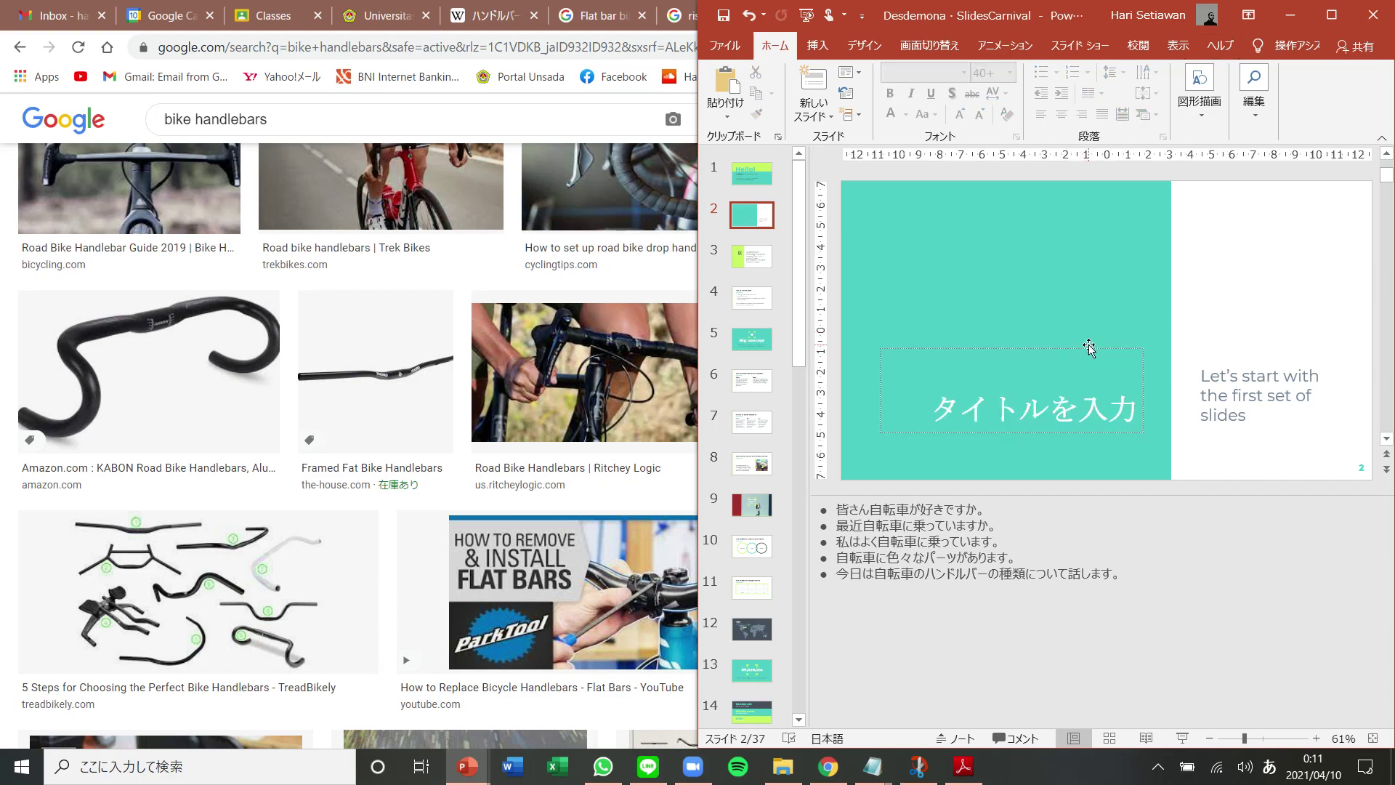
pyautogui.press('Delete')
pyautogui.click(1221, 373)
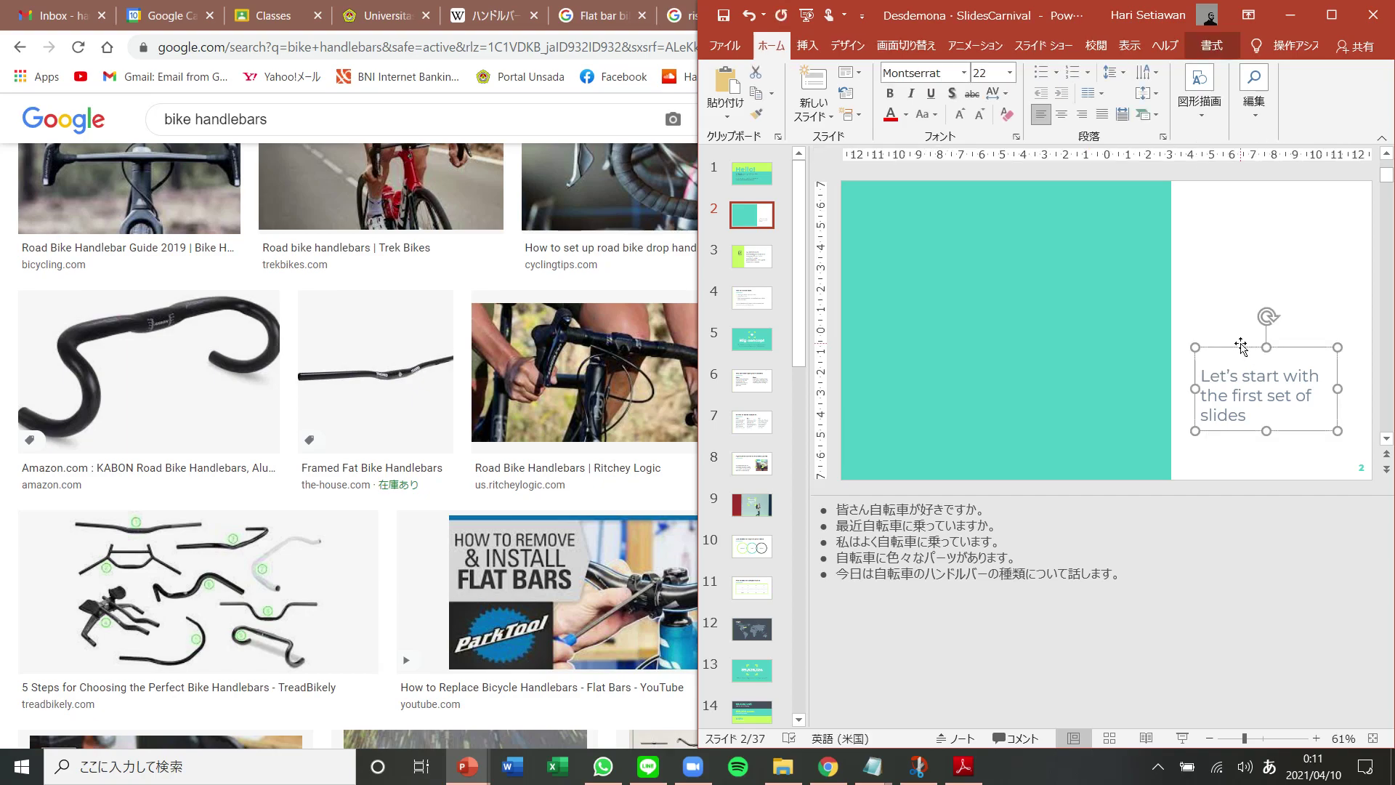
pyautogui.press('Delete')
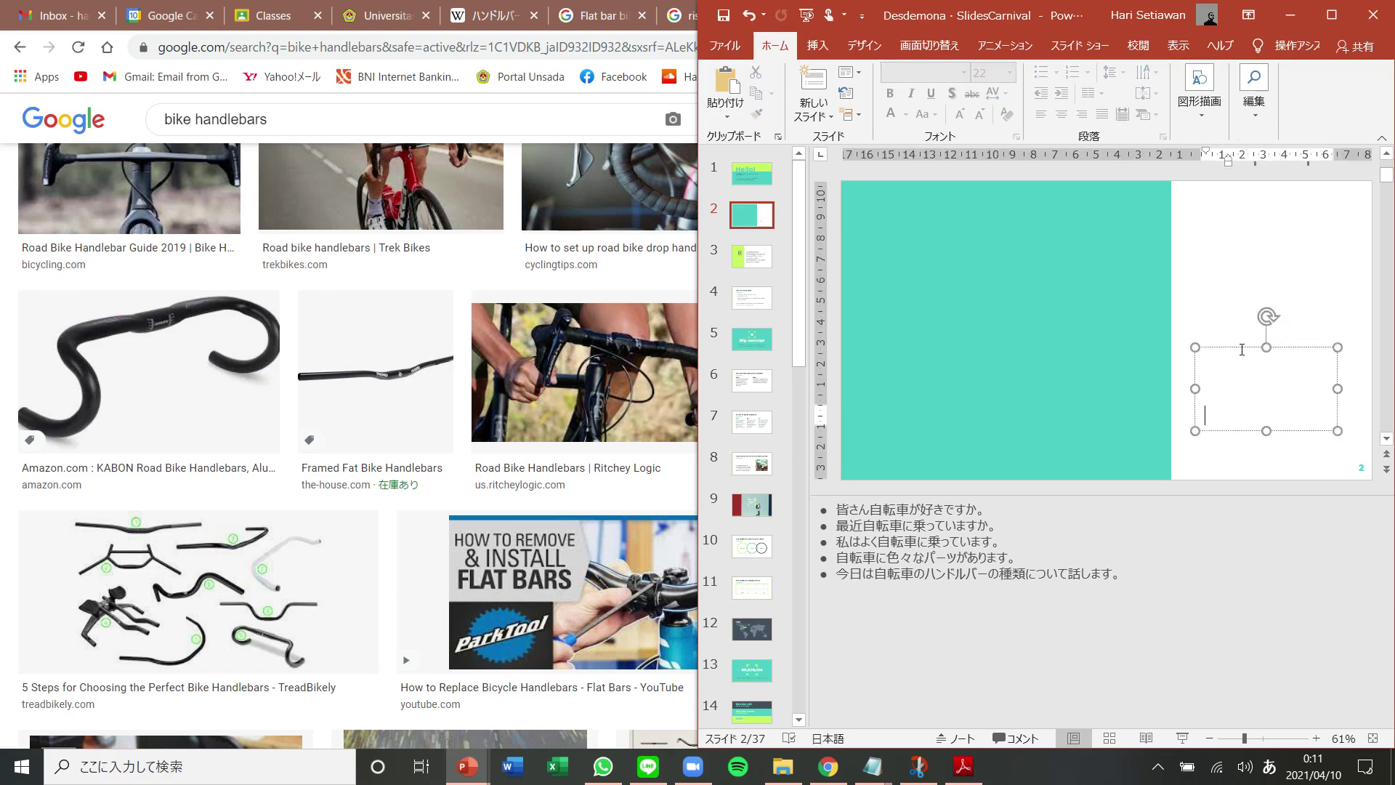
pyautogui.press('Delete')
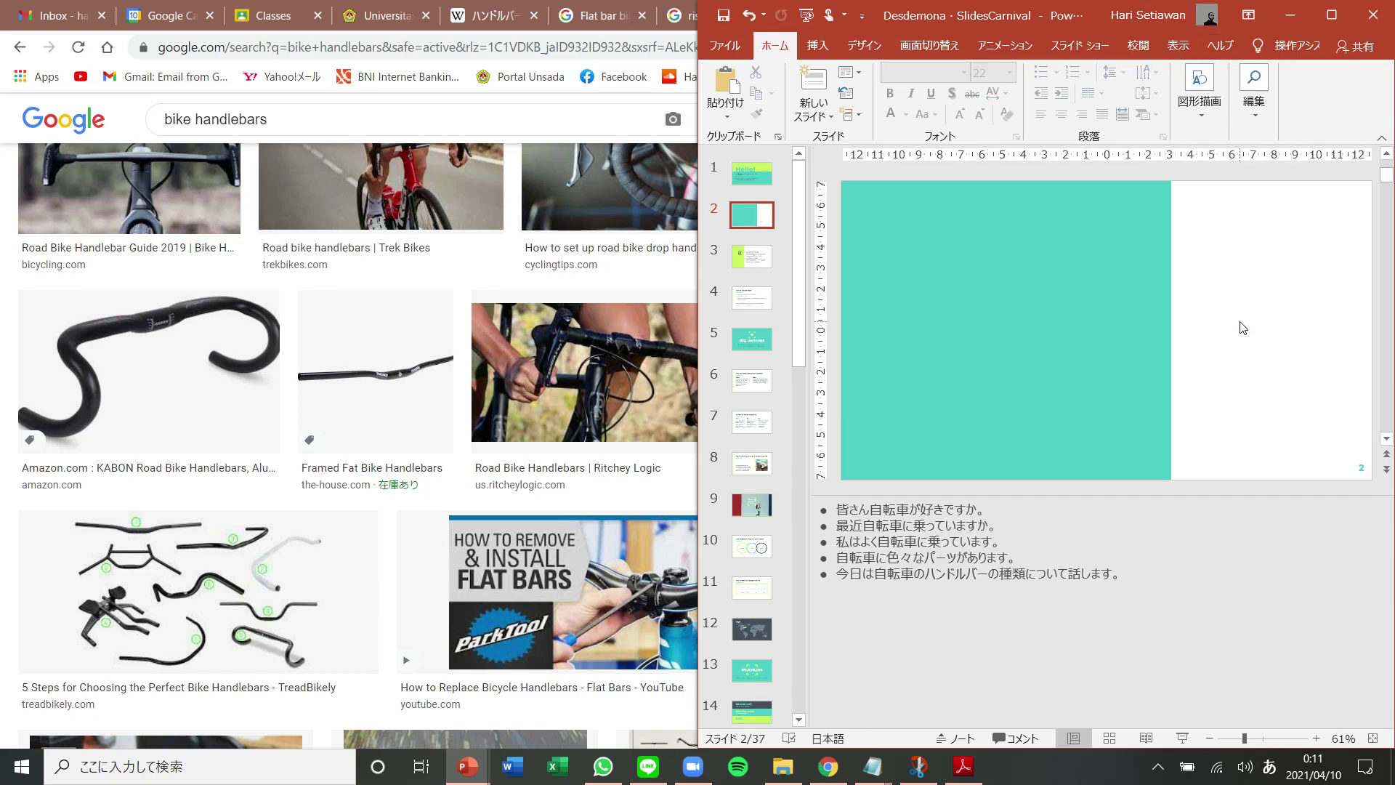
# Paste the handlebar sketch onto slide 2 and apply the tilted white picture style with a shadow
pyautogui.hotkey('ctrl', 'v')
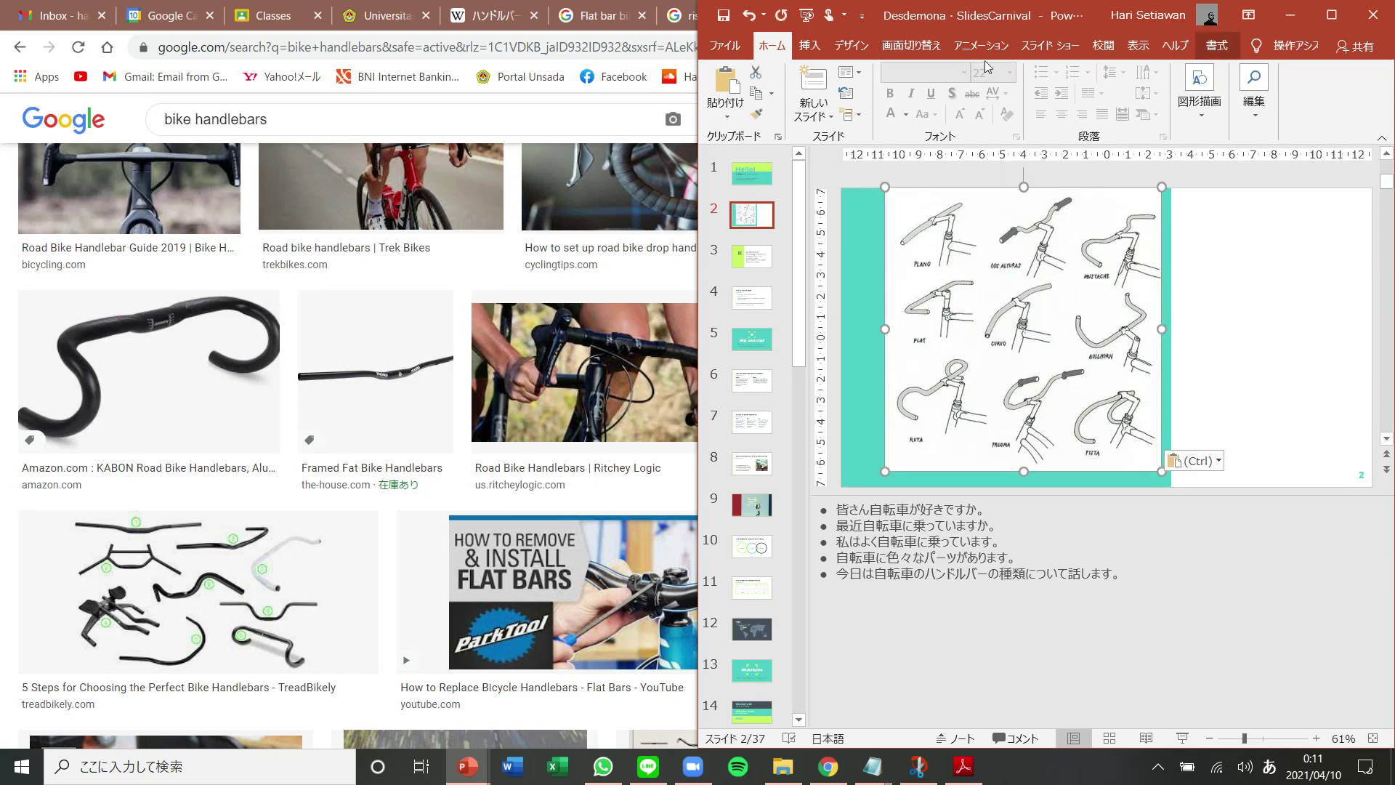
pyautogui.click(1218, 47)
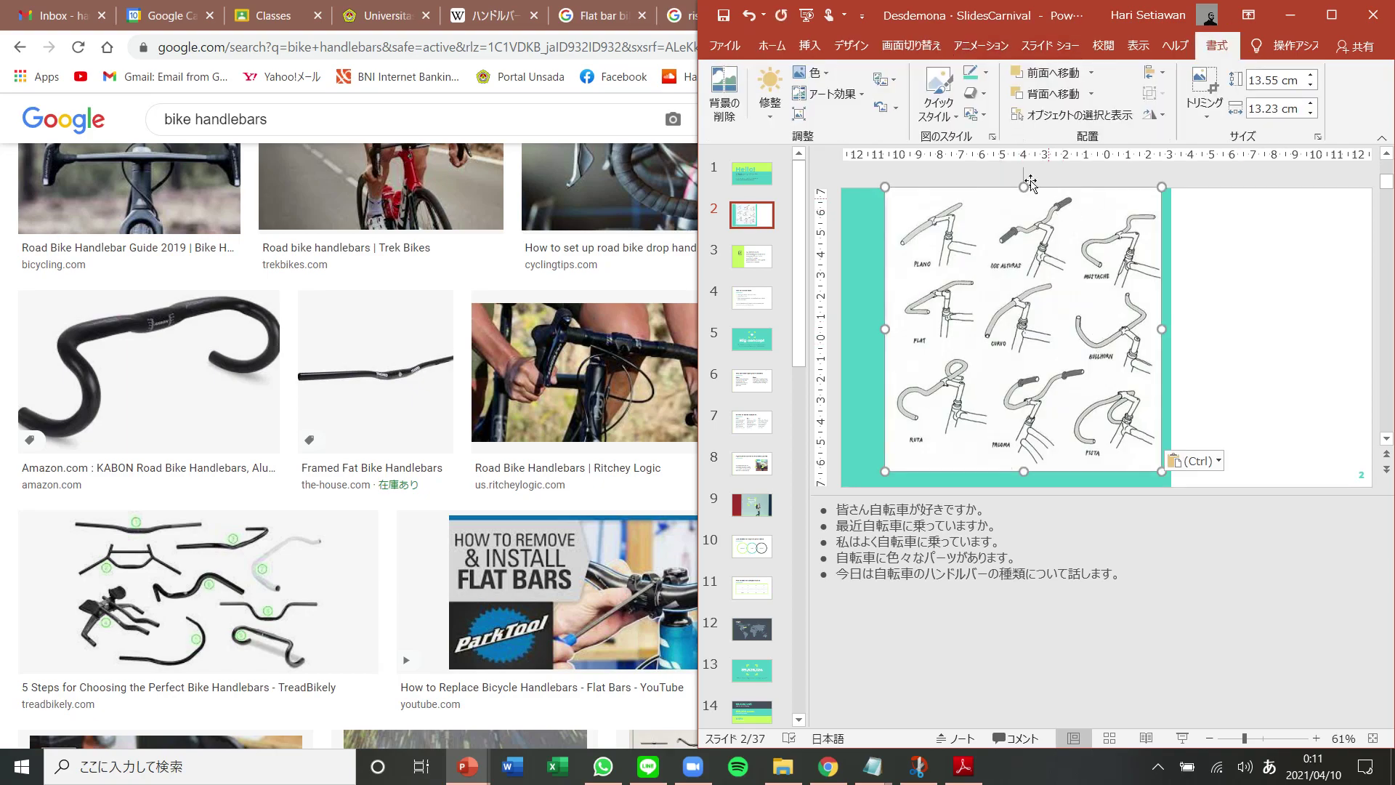
pyautogui.click(936, 122)
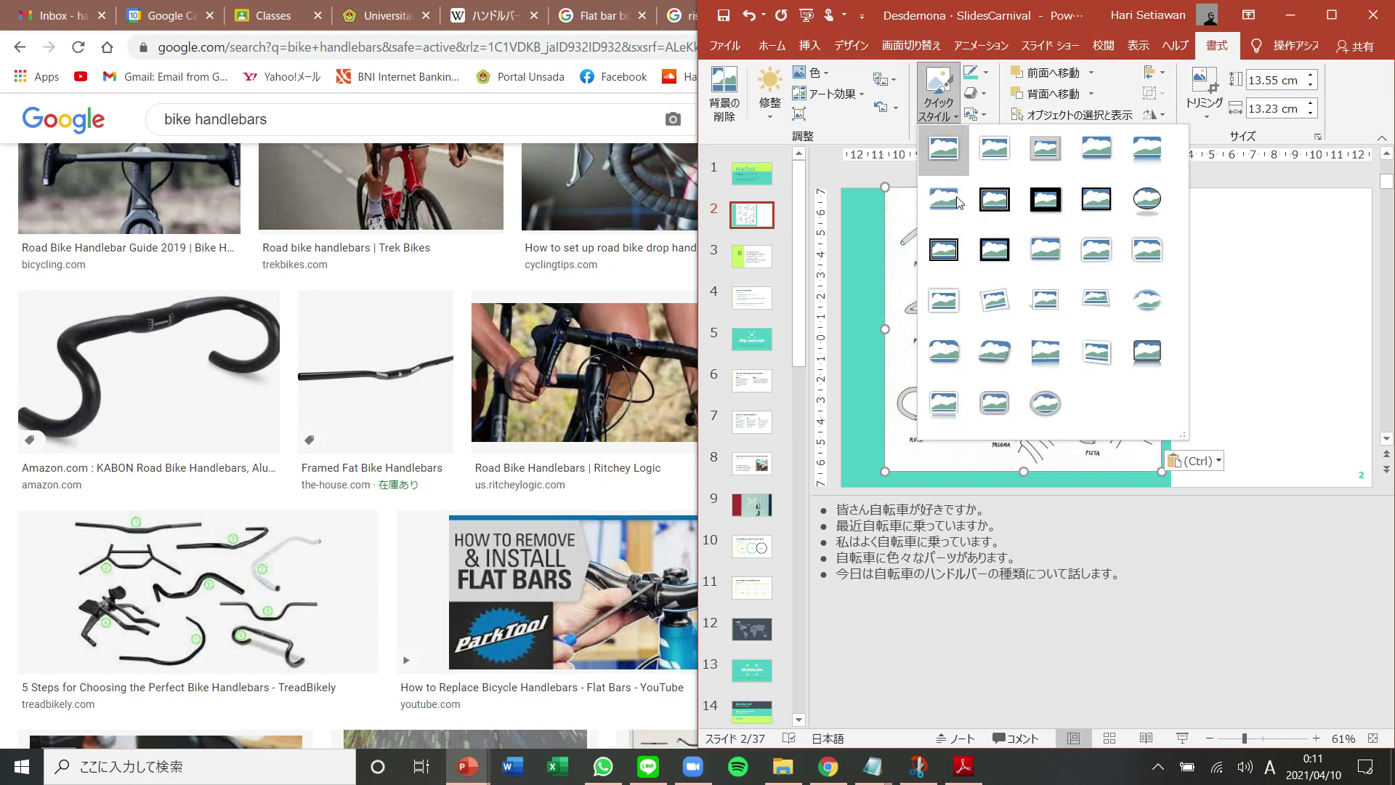
pyautogui.click(994, 301)
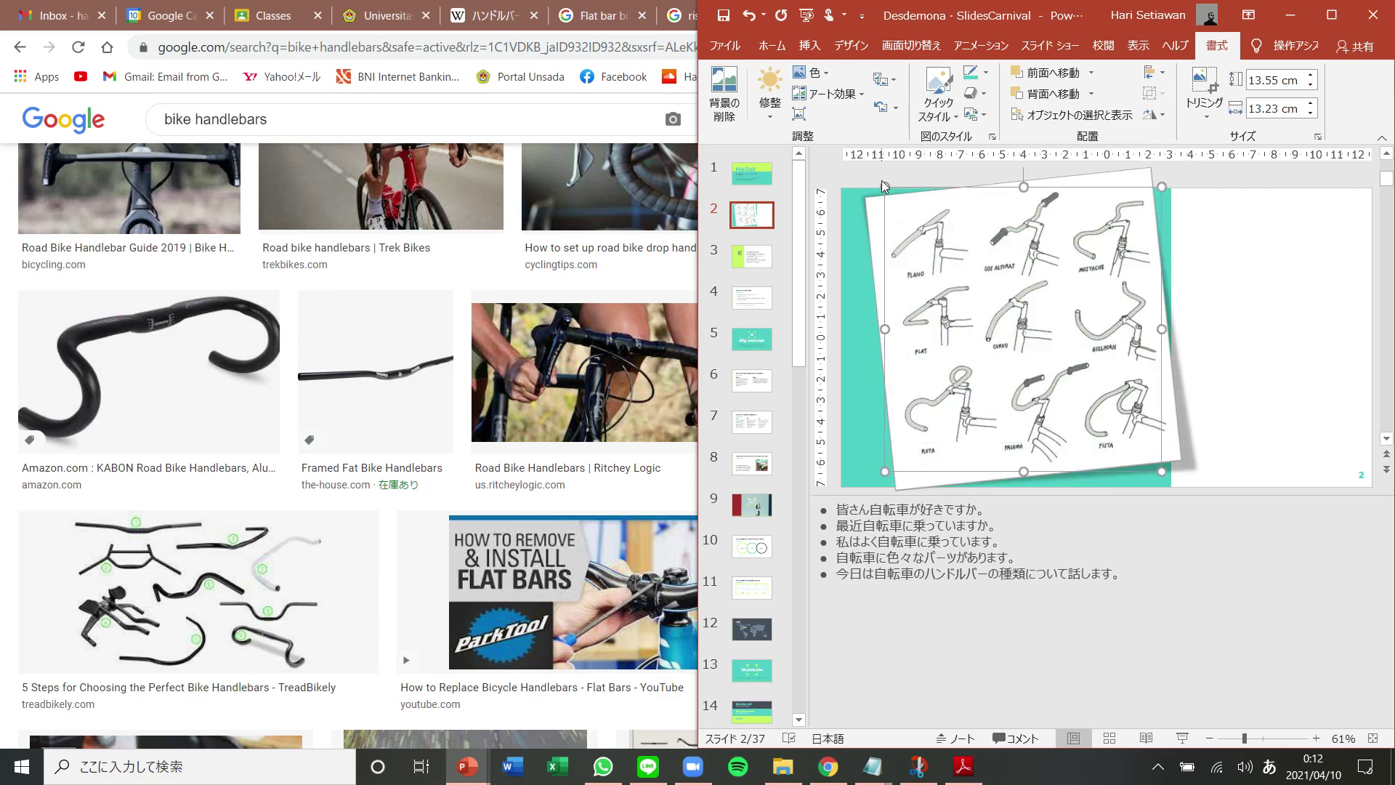
# Resize the handlebar picture to about 10.2 cm high by 10 cm wide and place it over the slide's white area
pyautogui.moveTo(886, 185); pyautogui.dragTo(970, 272)
pyautogui.moveTo(1033, 377); pyautogui.dragTo(1204, 361)
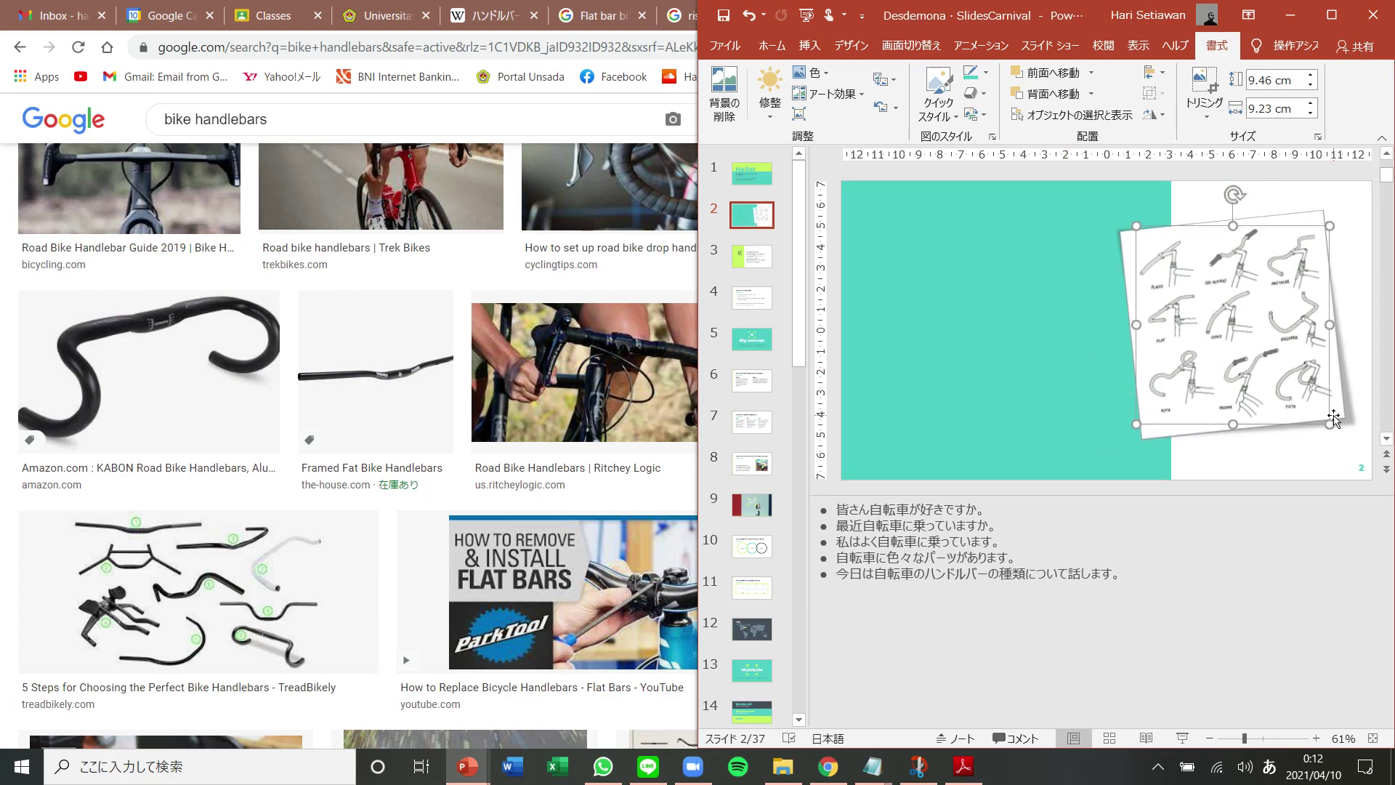
pyautogui.moveTo(1332, 426); pyautogui.dragTo(1348, 440)
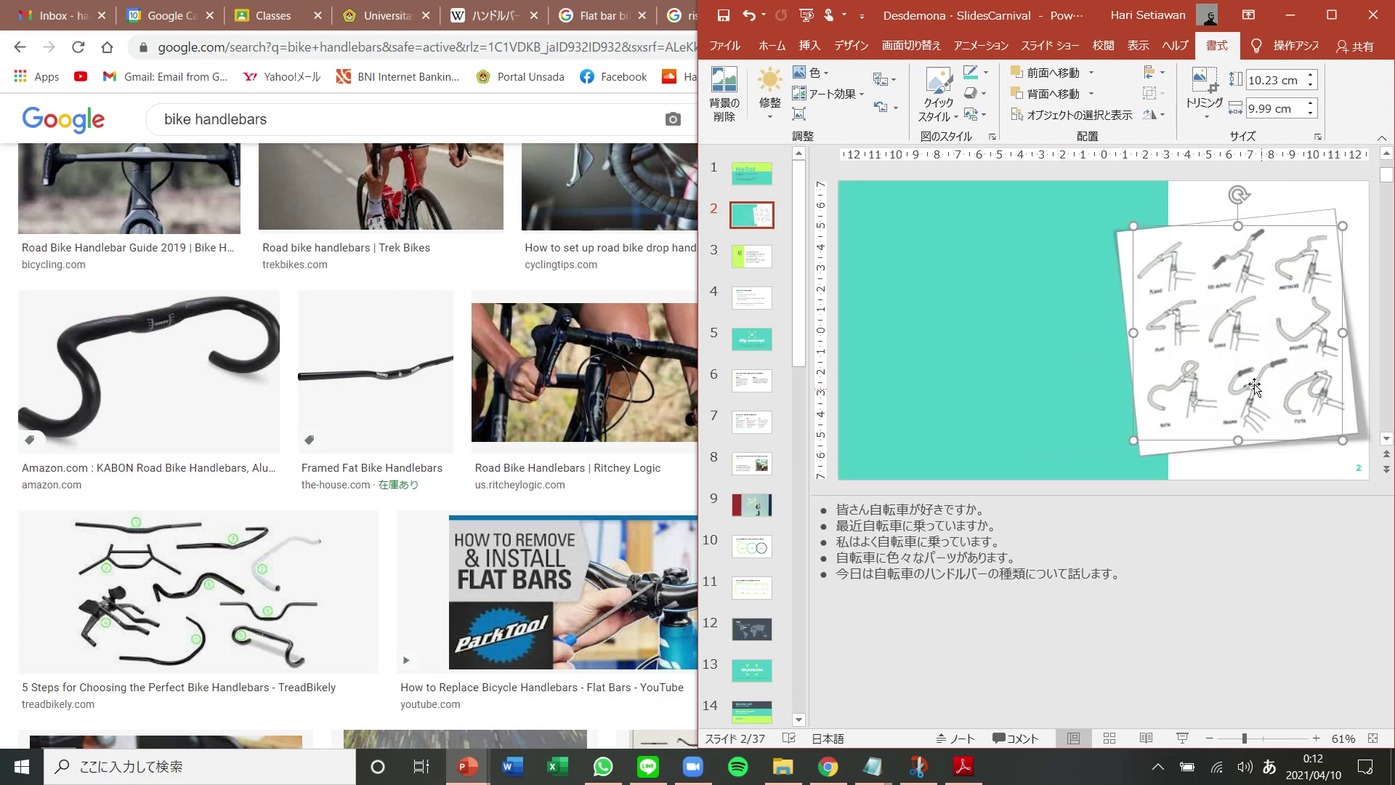
pyautogui.click(992, 351)
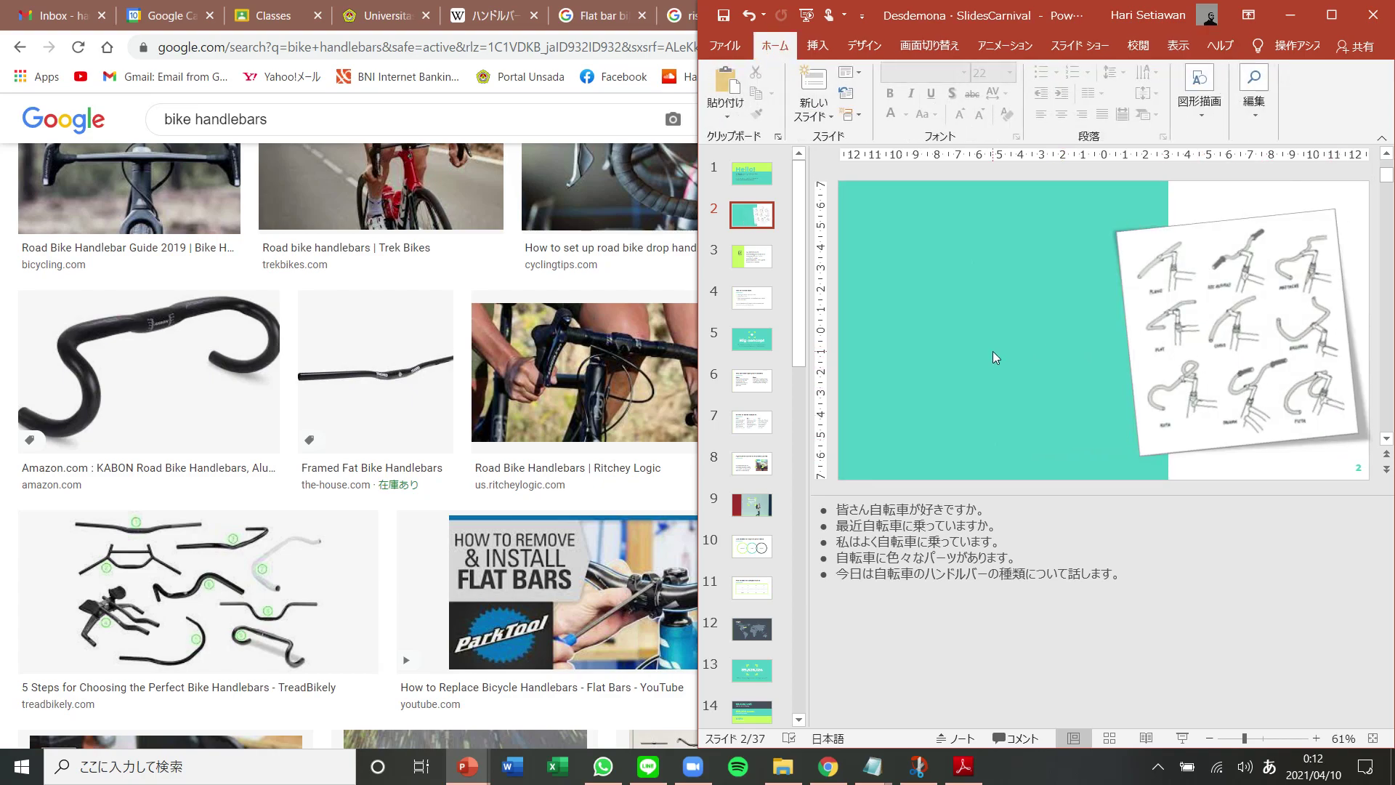
# Copy the phrase 自転車のハンドルバーの種類 from the last bullet of slide 2's speaker notes
pyautogui.click(1131, 576)
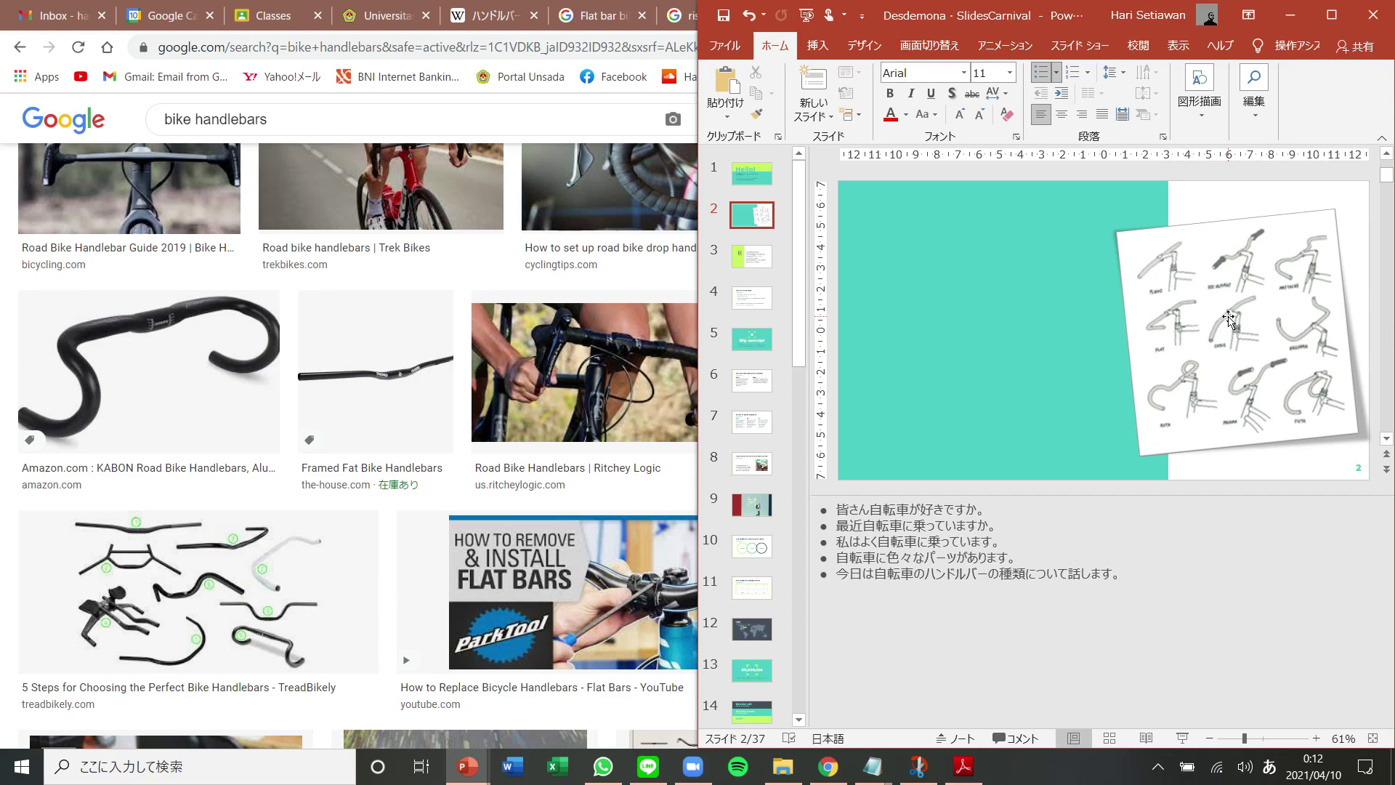
pyautogui.press('Return')
pyautogui.hotkey('ctrl', 'z')
pyautogui.press('Right')
pyautogui.hotkey('shift', 'Right')
pyautogui.hotkey('shift', 'Right')
pyautogui.hotkey('shift', 'Right')
pyautogui.hotkey('shift', 'Right')
pyautogui.hotkey('shift', 'Right')
pyautogui.hotkey('shift', 'Right')
pyautogui.hotkey('shift', 'Right')
pyautogui.hotkey('shift', 'Right')
pyautogui.hotkey('shift', 'Right')
pyautogui.hotkey('shift', 'Right')
pyautogui.hotkey('shift', 'Right')
pyautogui.hotkey('shift', 'Right')
pyautogui.hotkey('shift', 'Right')
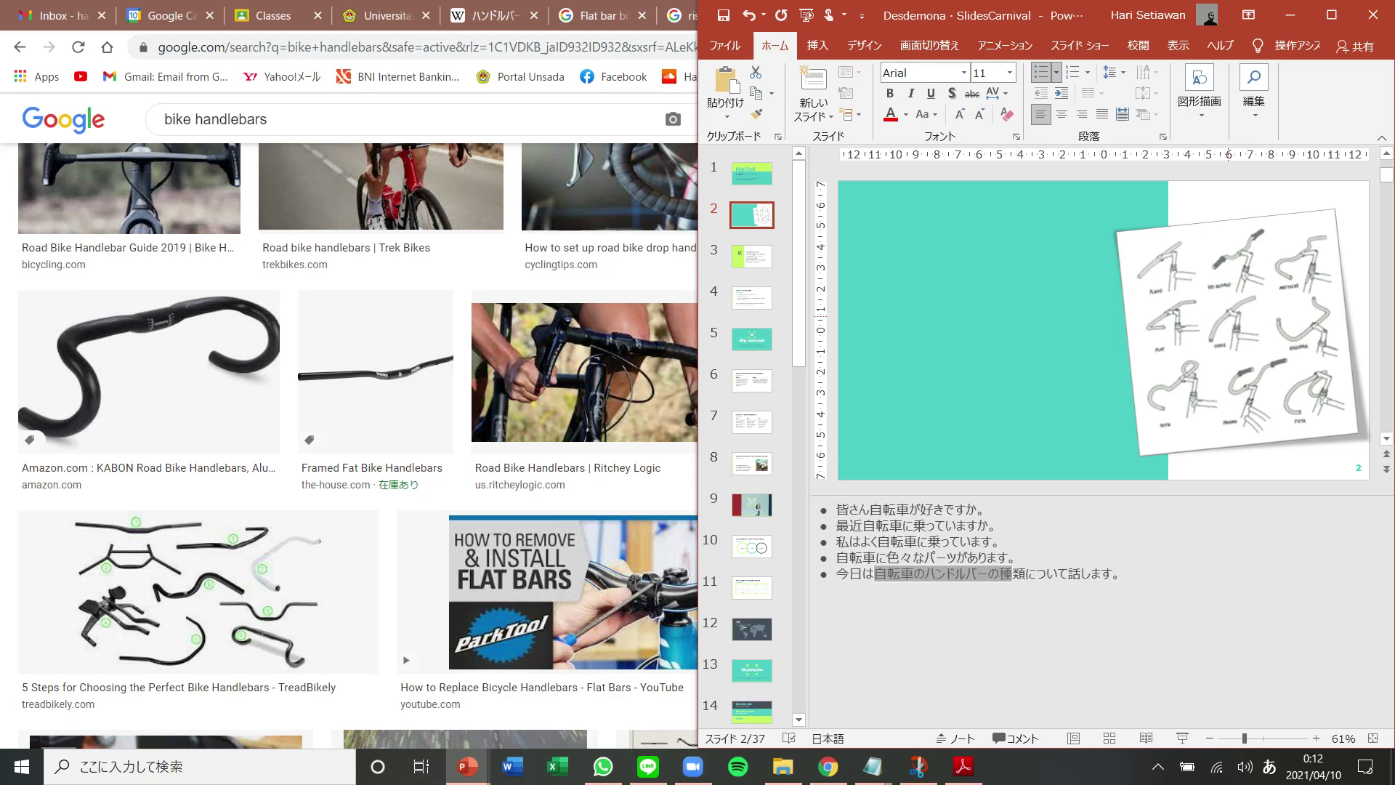
pyautogui.hotkey('ctrl', 'c')
# Add the bullet 自転車のハンドルバーの種類はたくさんあります。 at the end of slide 2's speaker notes, reusing the copied phrase
pyautogui.press('End')
pyautogui.press('Return')
pyautogui.hotkey('ctrl', 'v')
pyautogui.write('は')
pyautogui.press('Return')
pyautogui.write('たくさん')
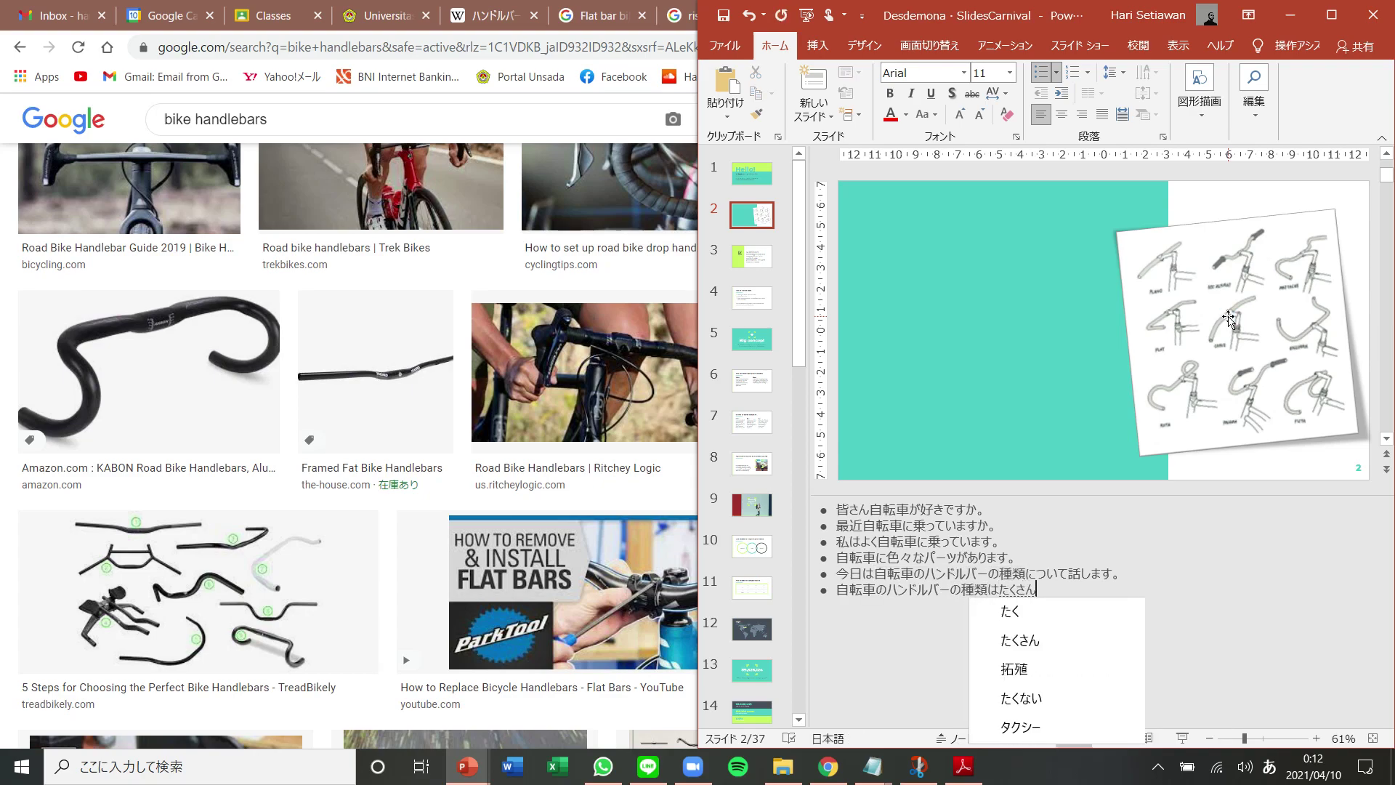
pyautogui.write('あります。')
pyautogui.press('Return')
# Add a closing bullet to slide 2's speaker notes reading しかし、今日は4つの種類を紹介します。
pyautogui.press('Return')
pyautogui.write('しかし')
pyautogui.press('Return')
pyautogui.write('、今日は')
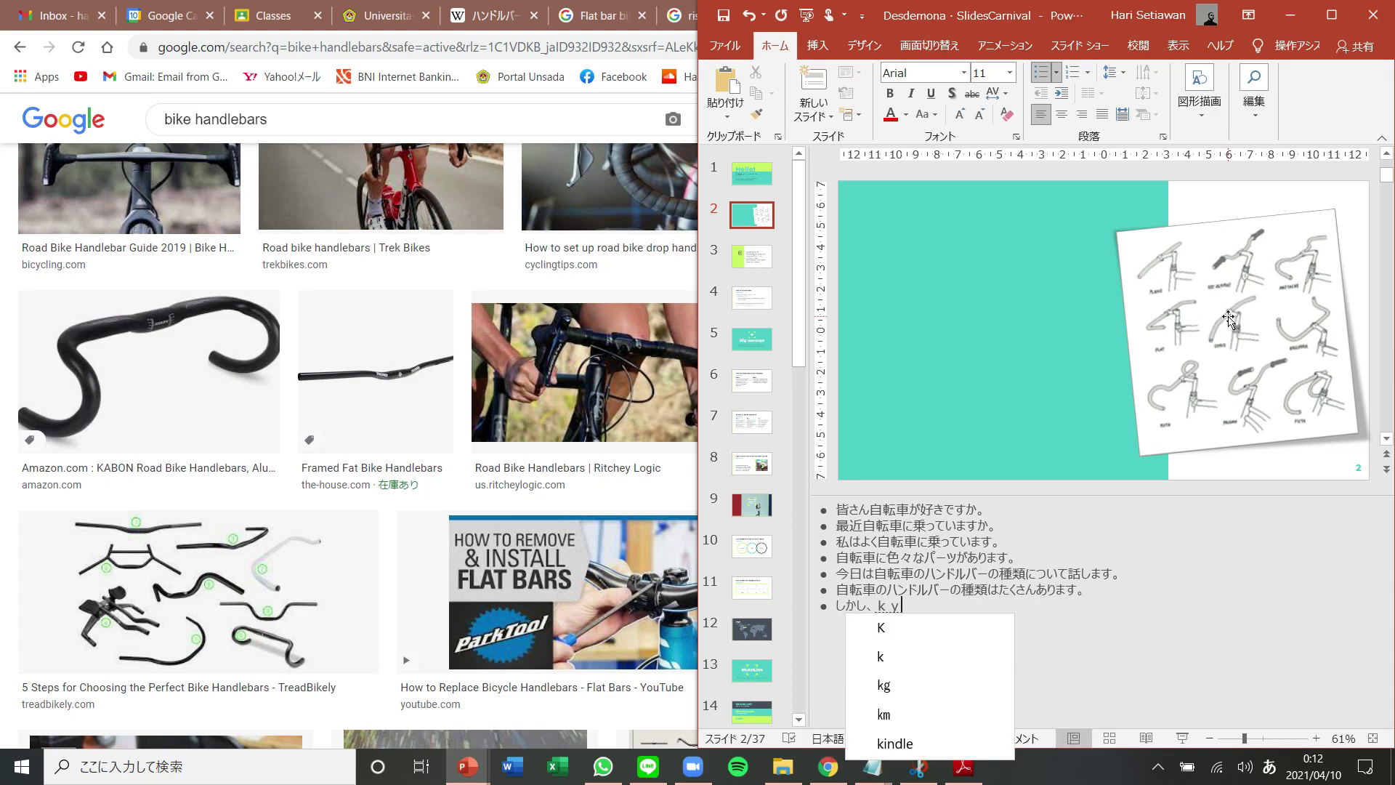
pyautogui.write('4つの種類をしょうかいします。')
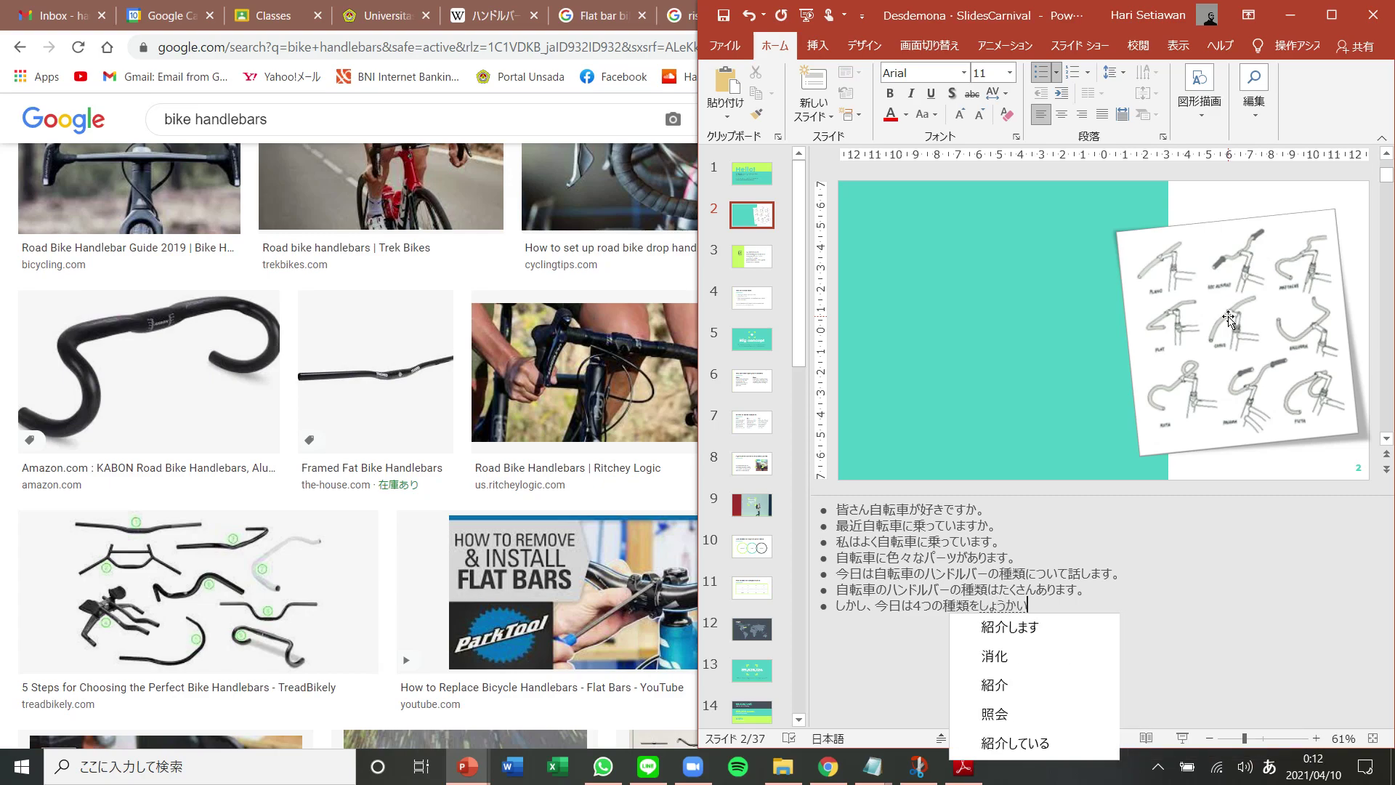
pyautogui.press('space')
pyautogui.press('Return')
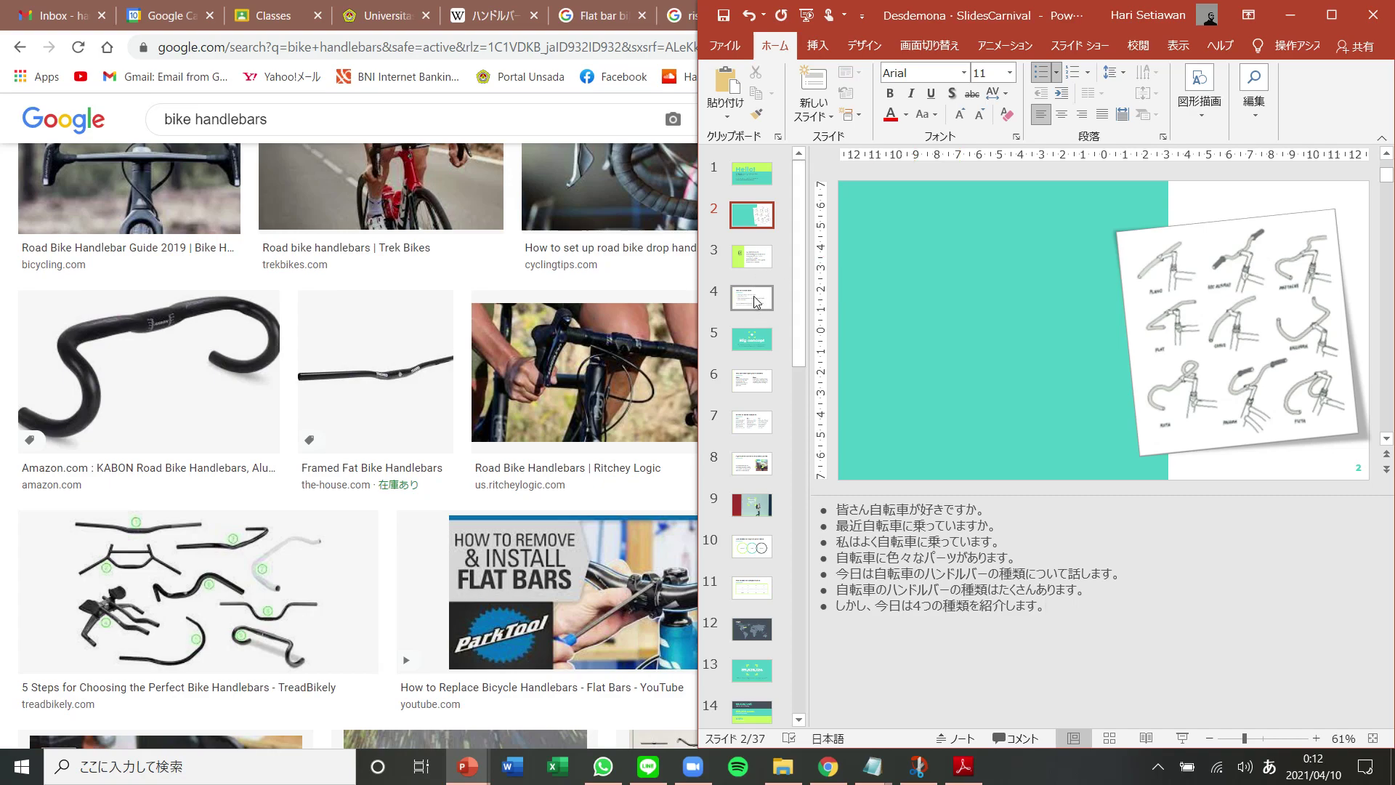
# Copy the quotation text box from slide 3 onto slide 2 and place it over the teal area
pyautogui.click(762, 262)
pyautogui.click(1089, 352)
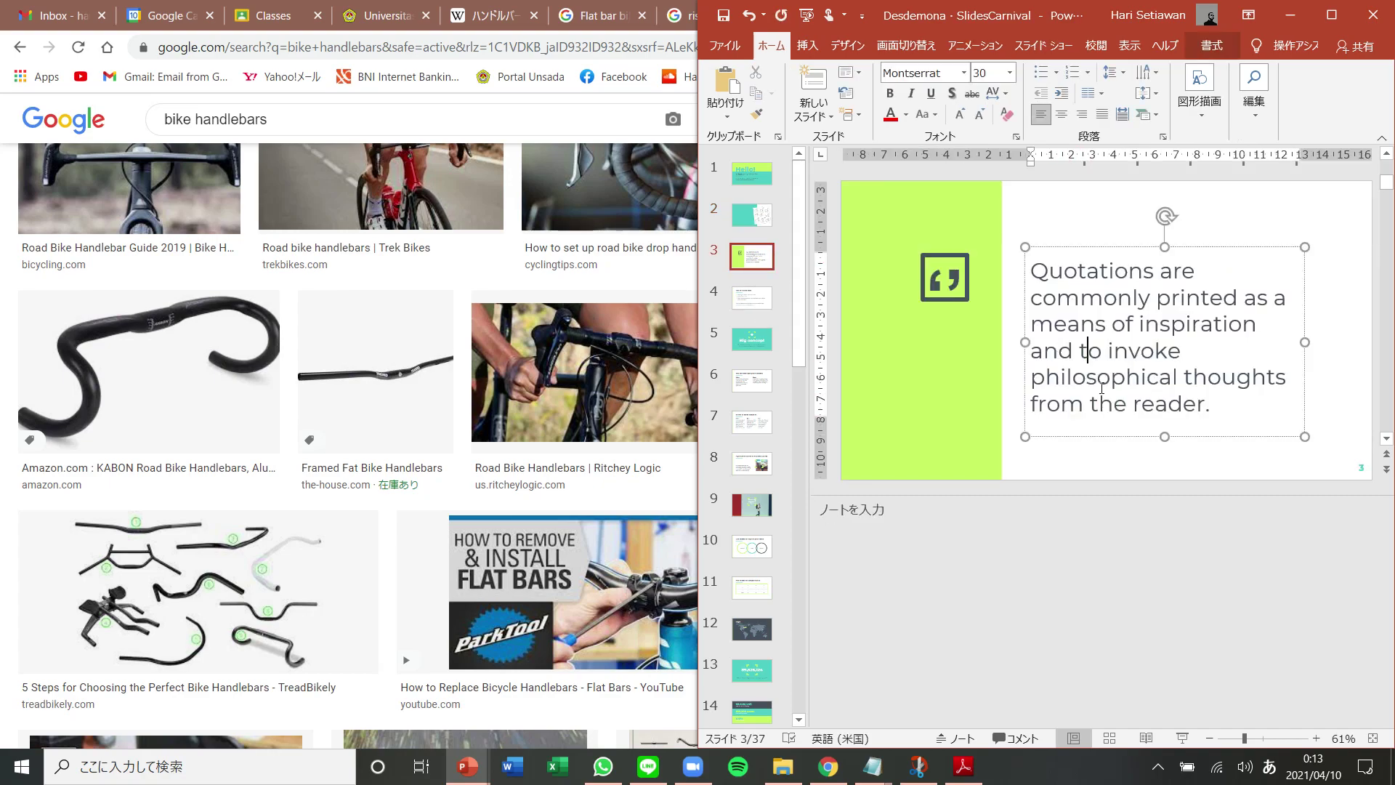
pyautogui.click(1130, 440)
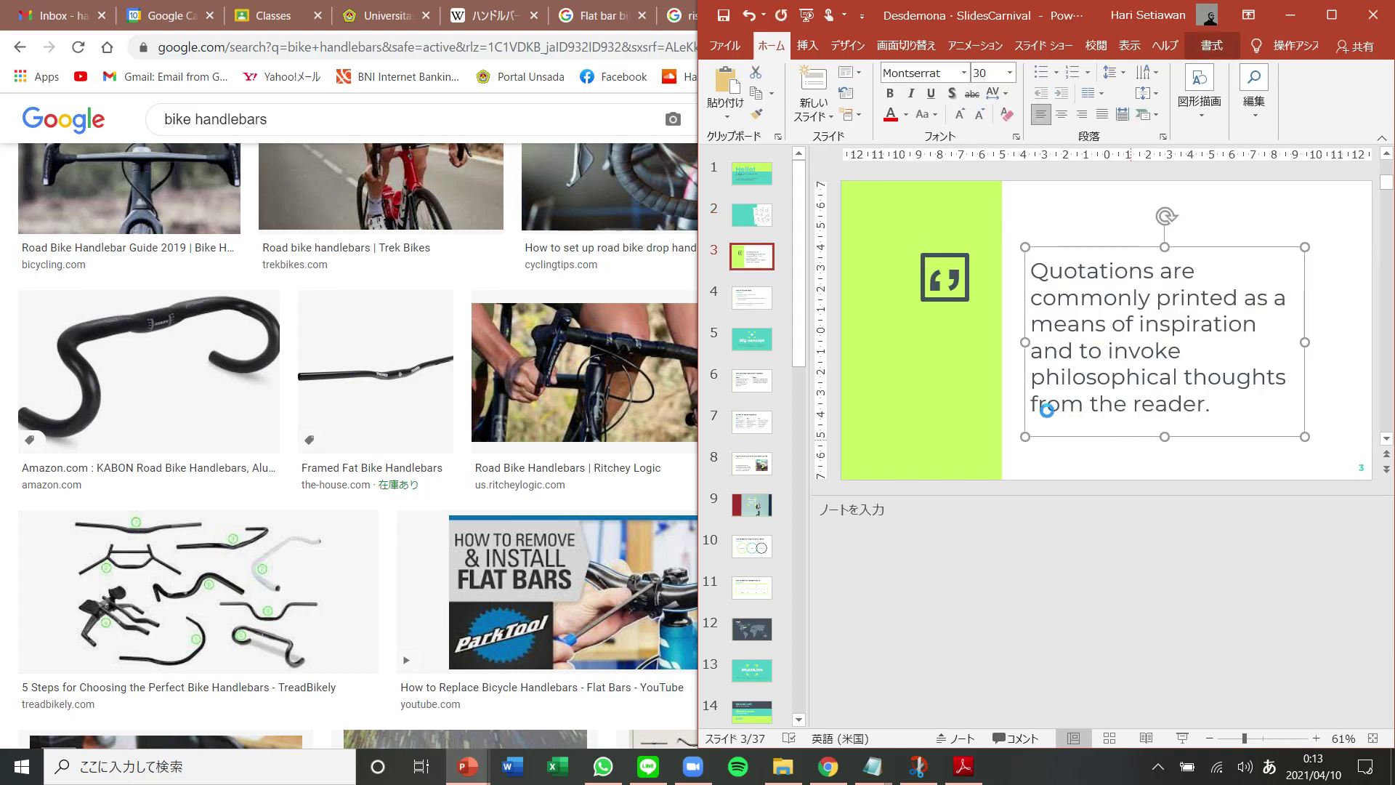
pyautogui.click(755, 219)
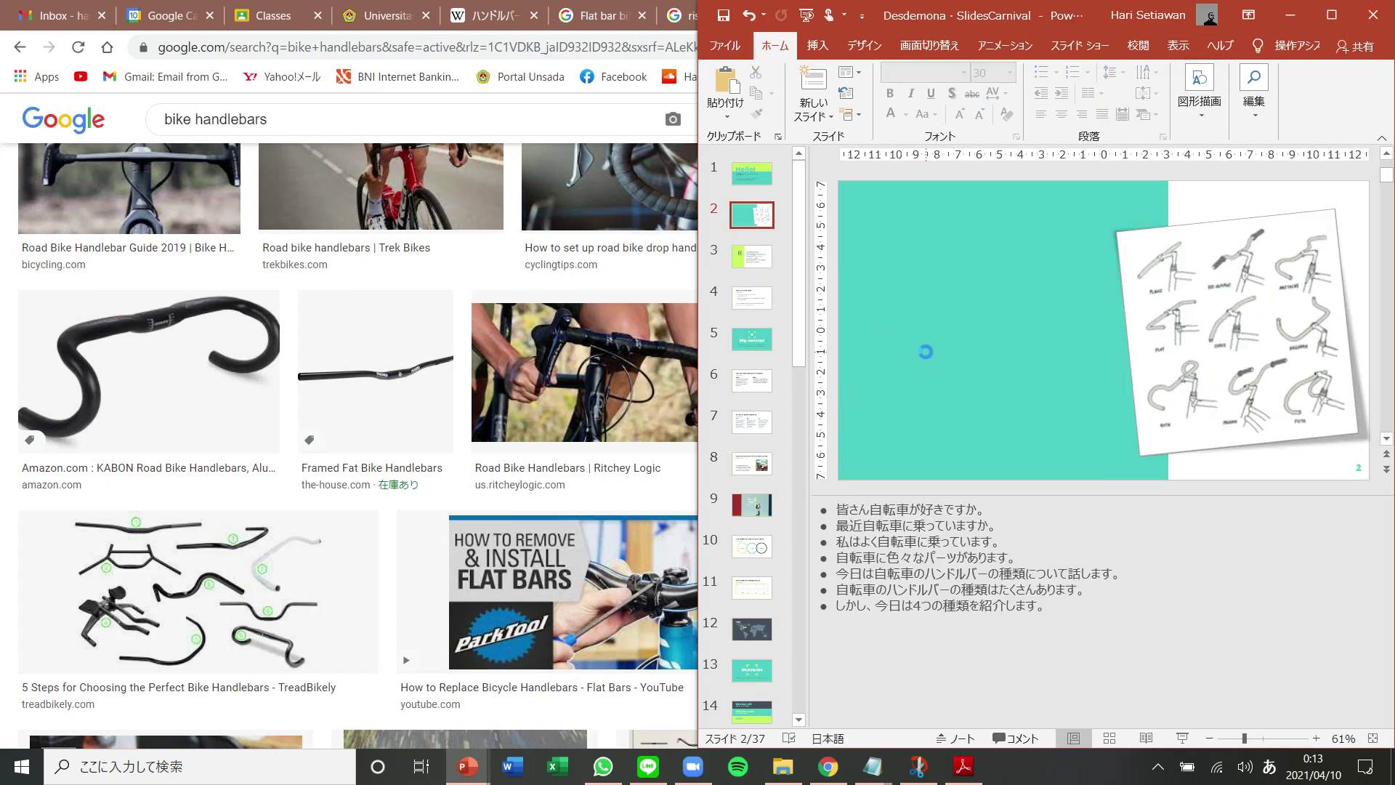
pyautogui.hotkey('ctrl', 'v')
pyautogui.moveTo(1004, 430); pyautogui.dragTo(940, 425)
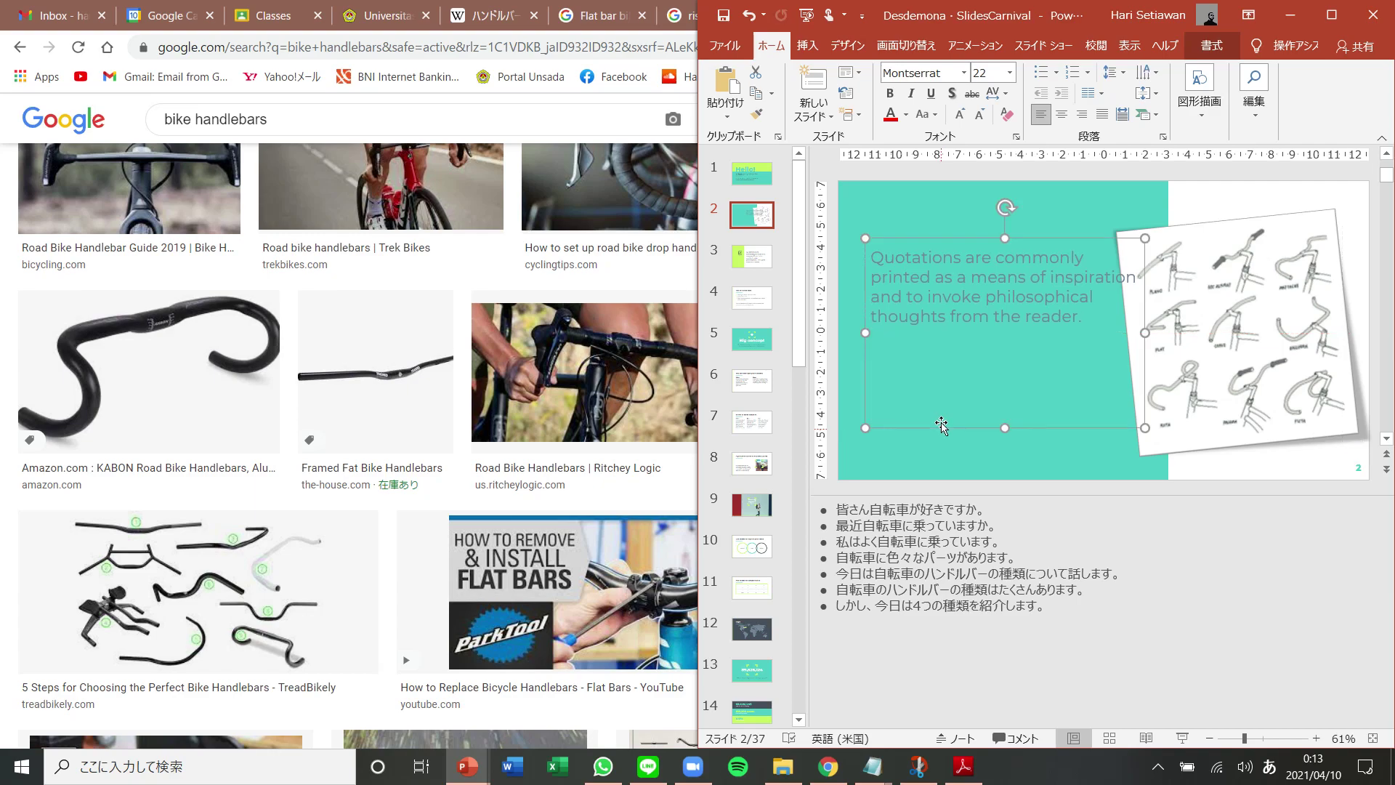
# Recolour all the pasted quotation text with the dark theme colour and format it as a bulleted list
pyautogui.click(923, 258)
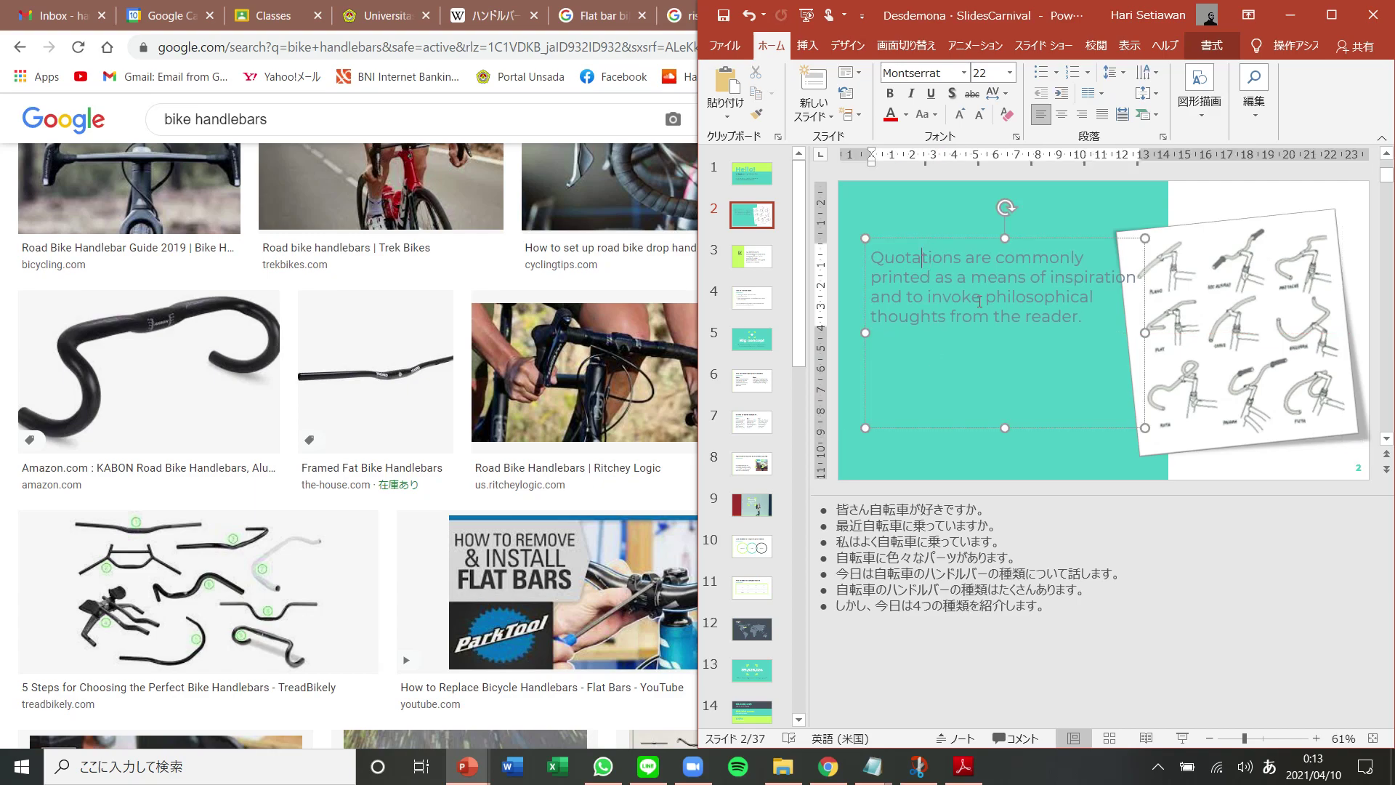
pyautogui.hotkey('ctrl', 'a')
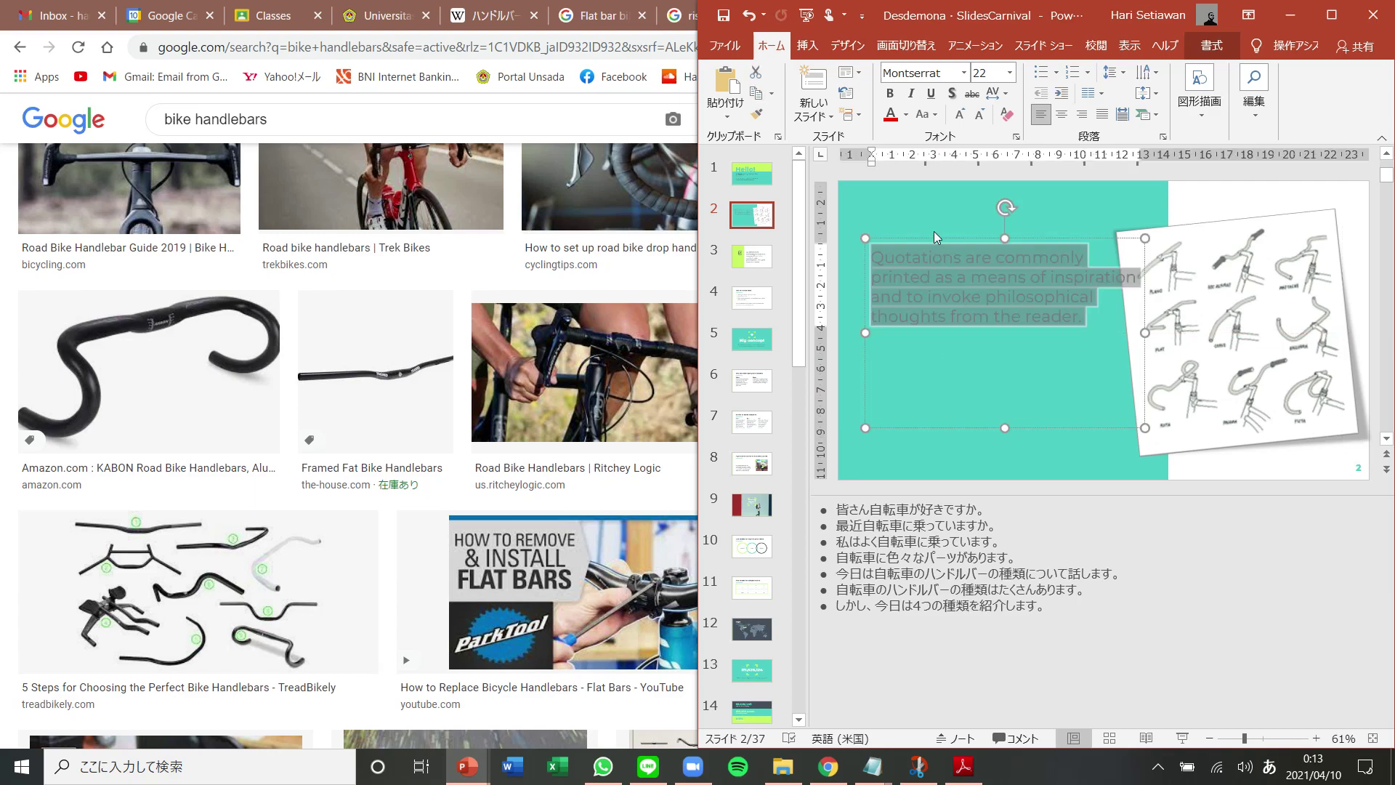
pyautogui.click(906, 116)
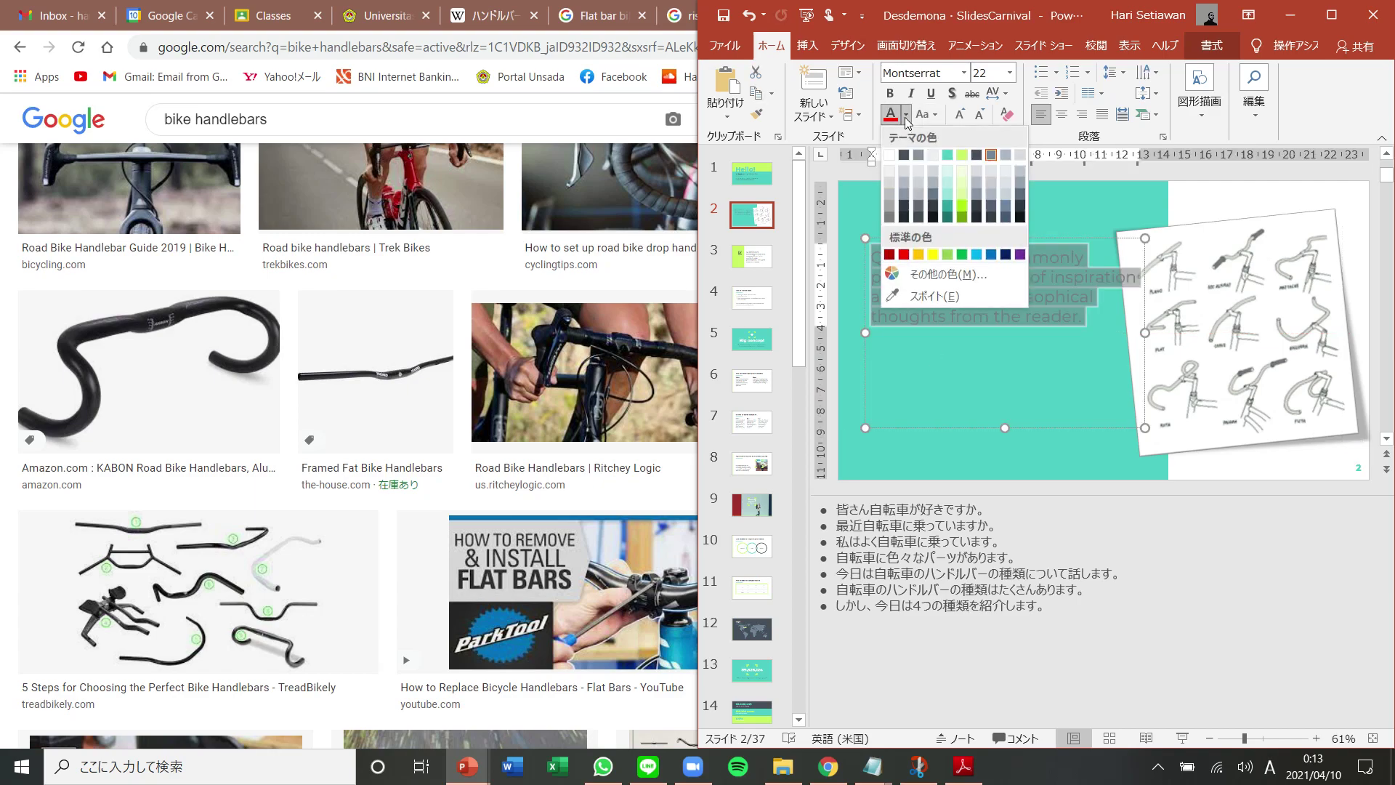
pyautogui.click(903, 154)
pyautogui.click(1030, 316)
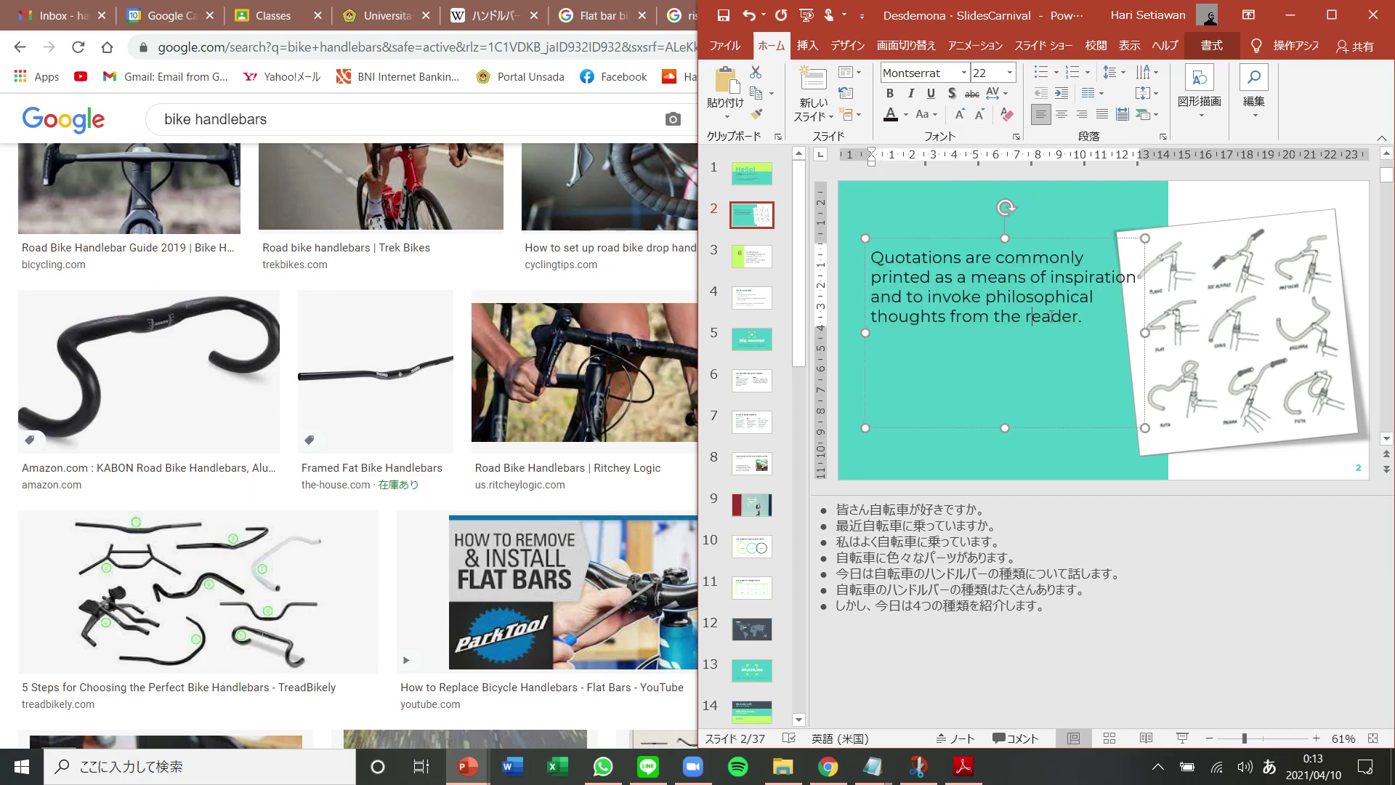
pyautogui.hotkey('ctrl', 'a')
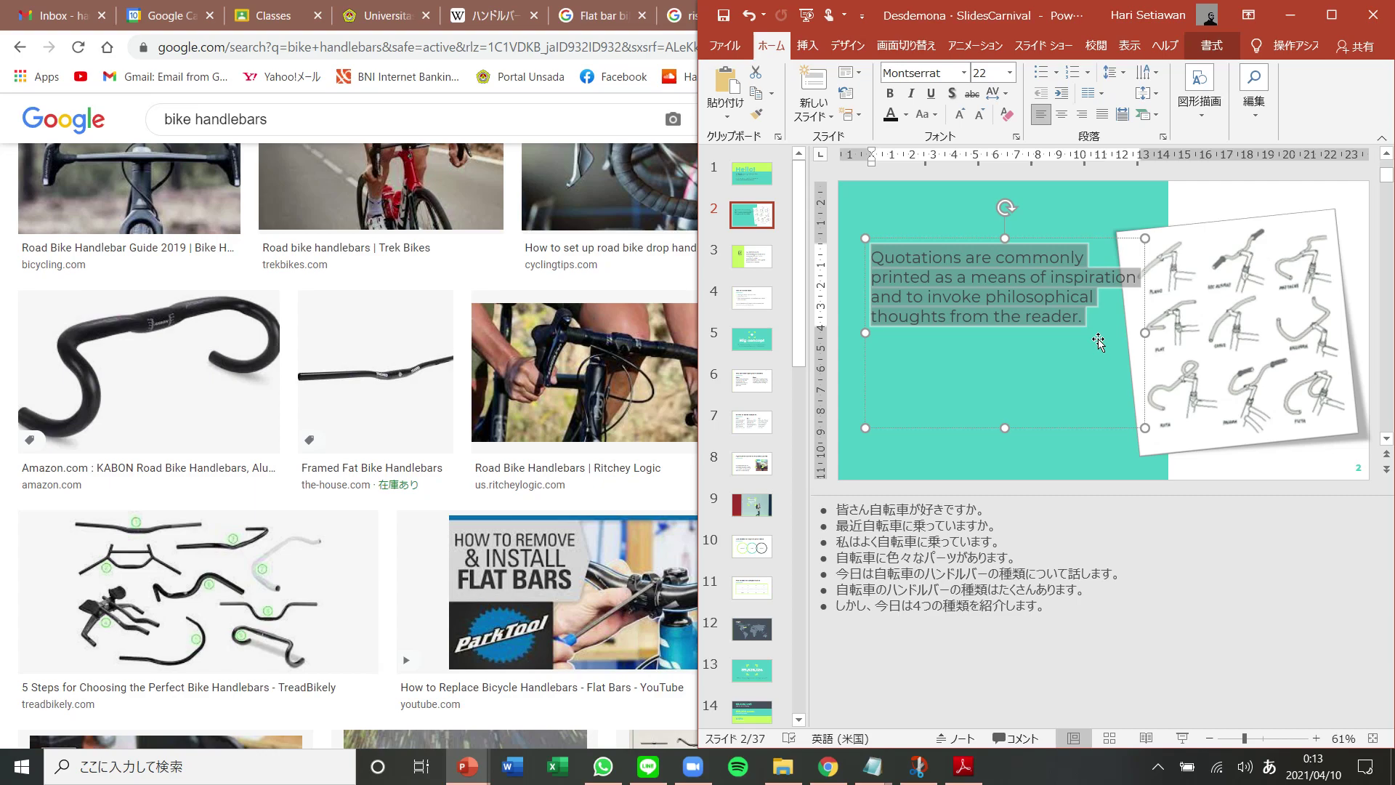
pyautogui.click(1044, 71)
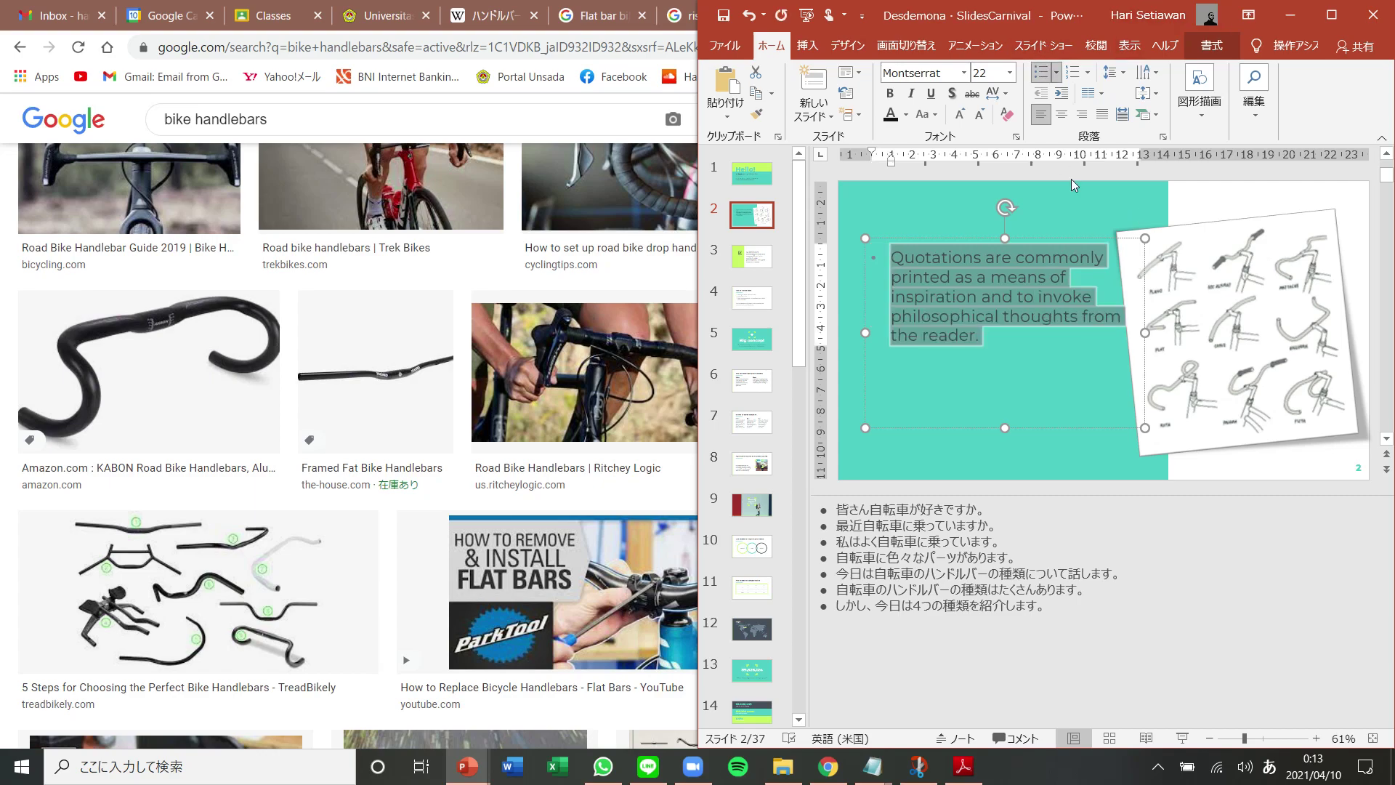
# Replace the English quotation text in slide 2's text box with 自転車
pyautogui.press('Left')
pyautogui.write('jit')
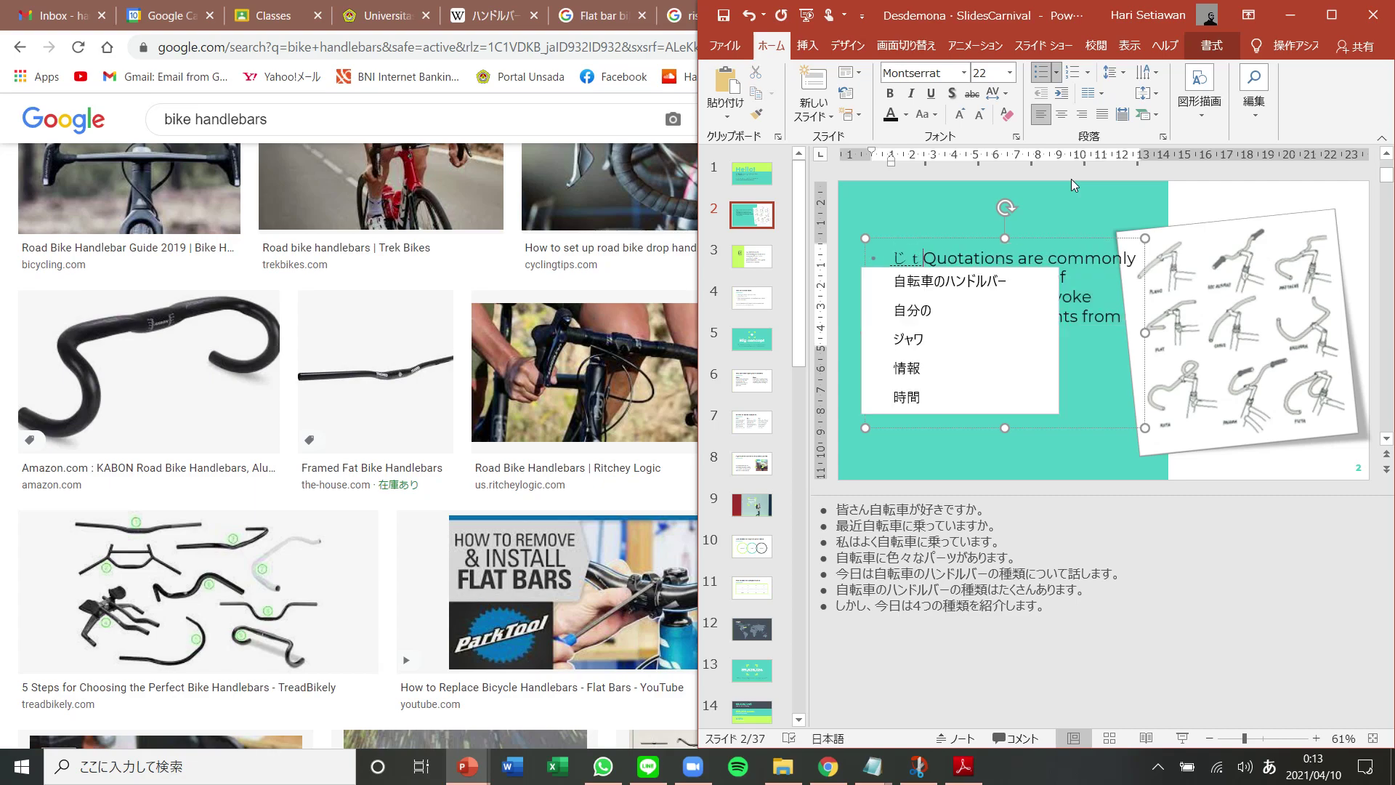
pyautogui.write('e')
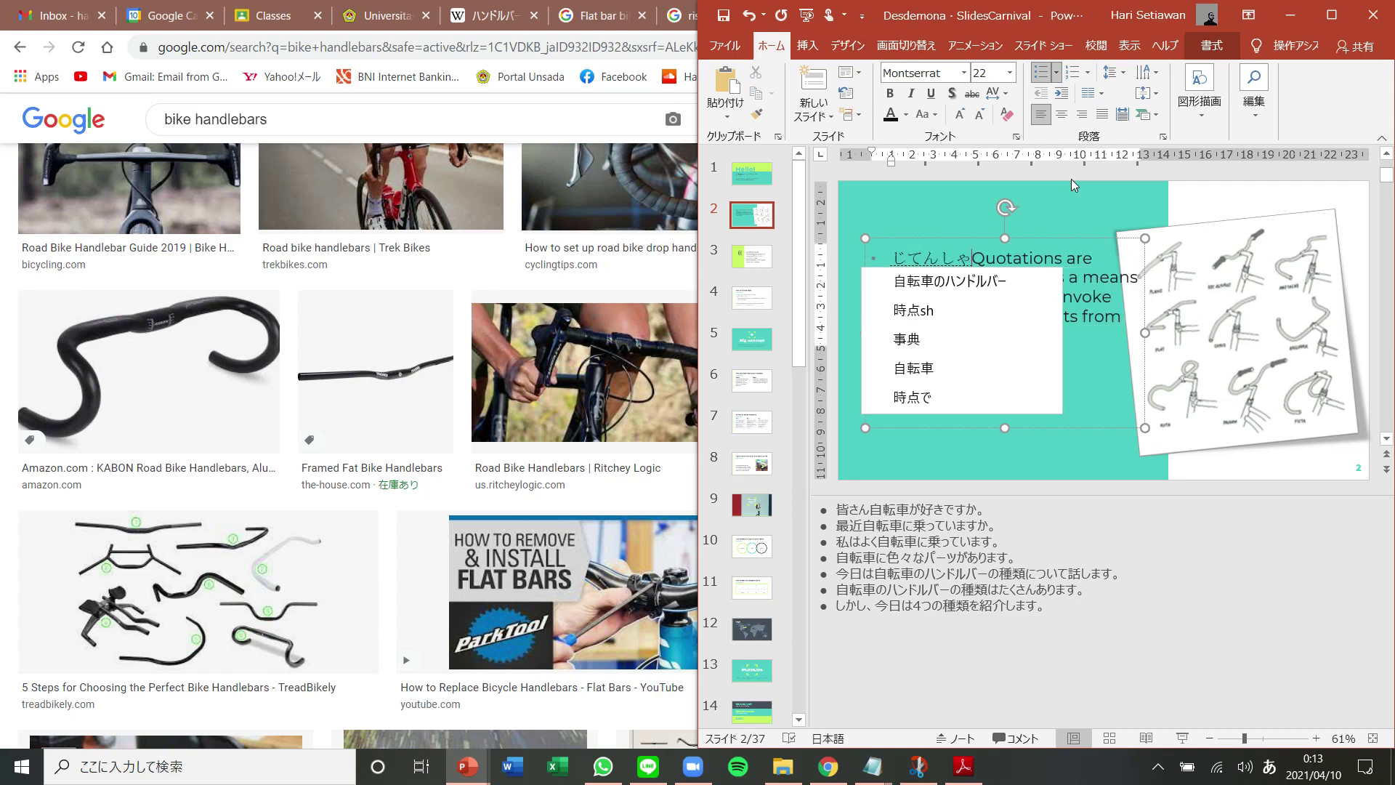
pyautogui.write('nshano')
pyautogui.press('space')
pyautogui.press('Return')
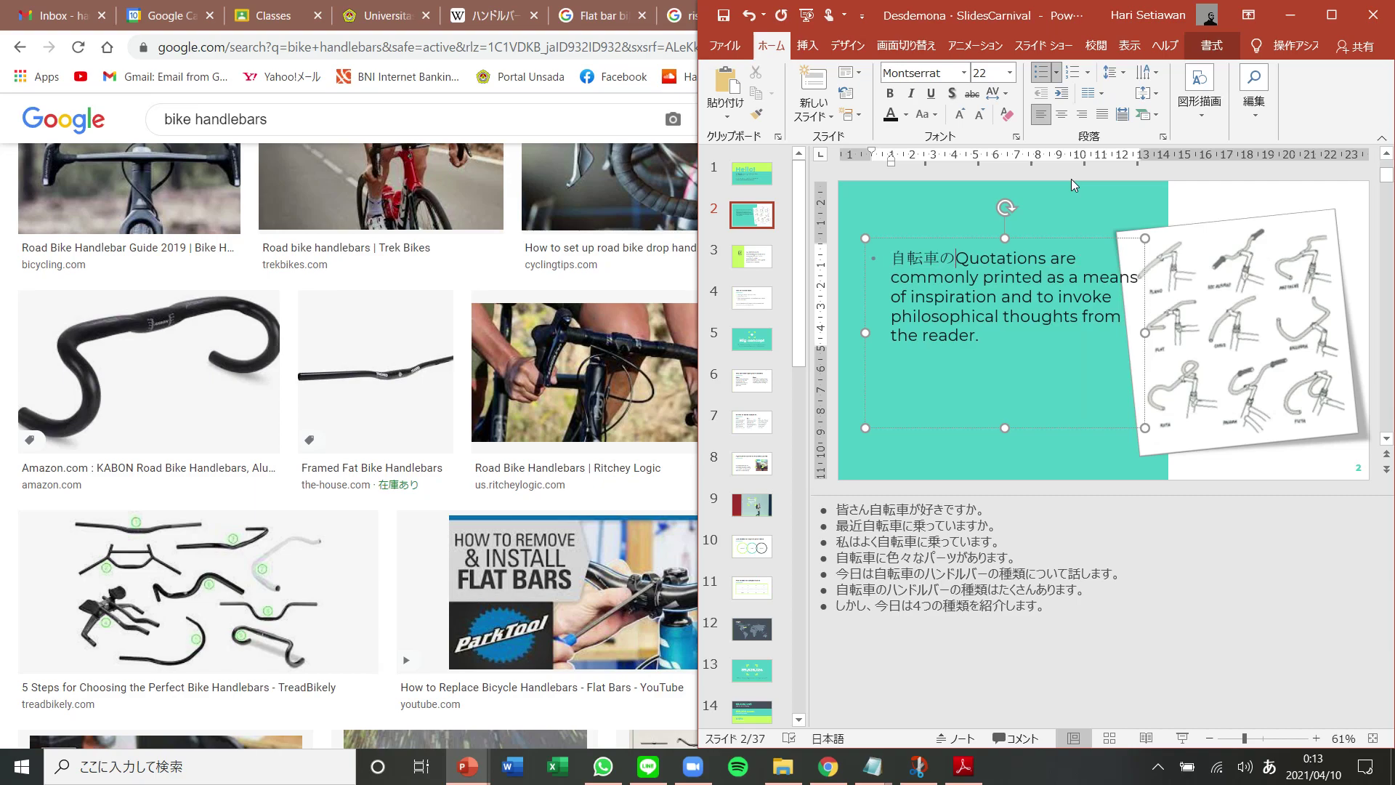
pyautogui.press('BackSpace')
pyautogui.hotkey('shift', 'Down')
pyautogui.hotkey('shift', 'Down')
pyautogui.hotkey('shift', 'Down')
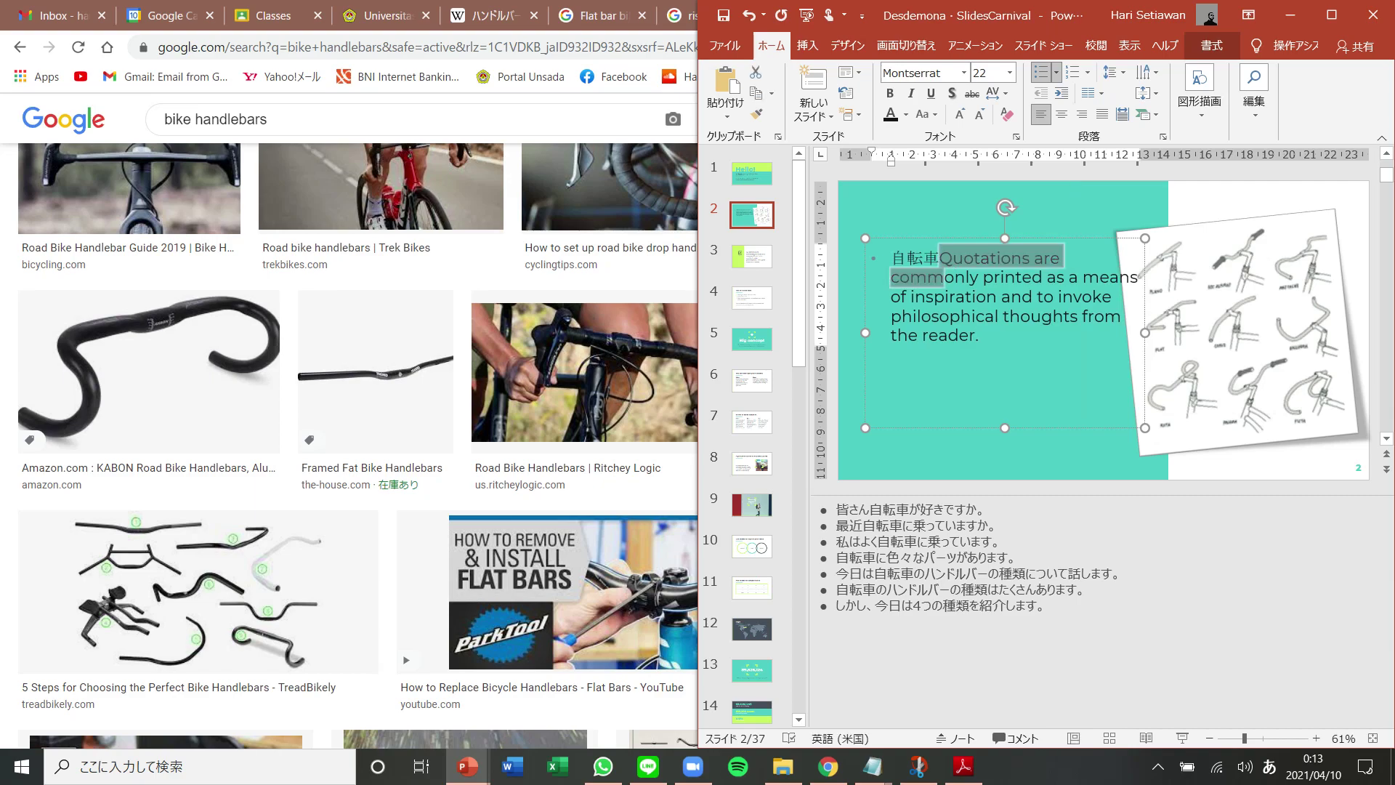
pyautogui.hotkey('shift', 'Down')
pyautogui.hotkey('shift', 'Down')
pyautogui.press('BackSpace')
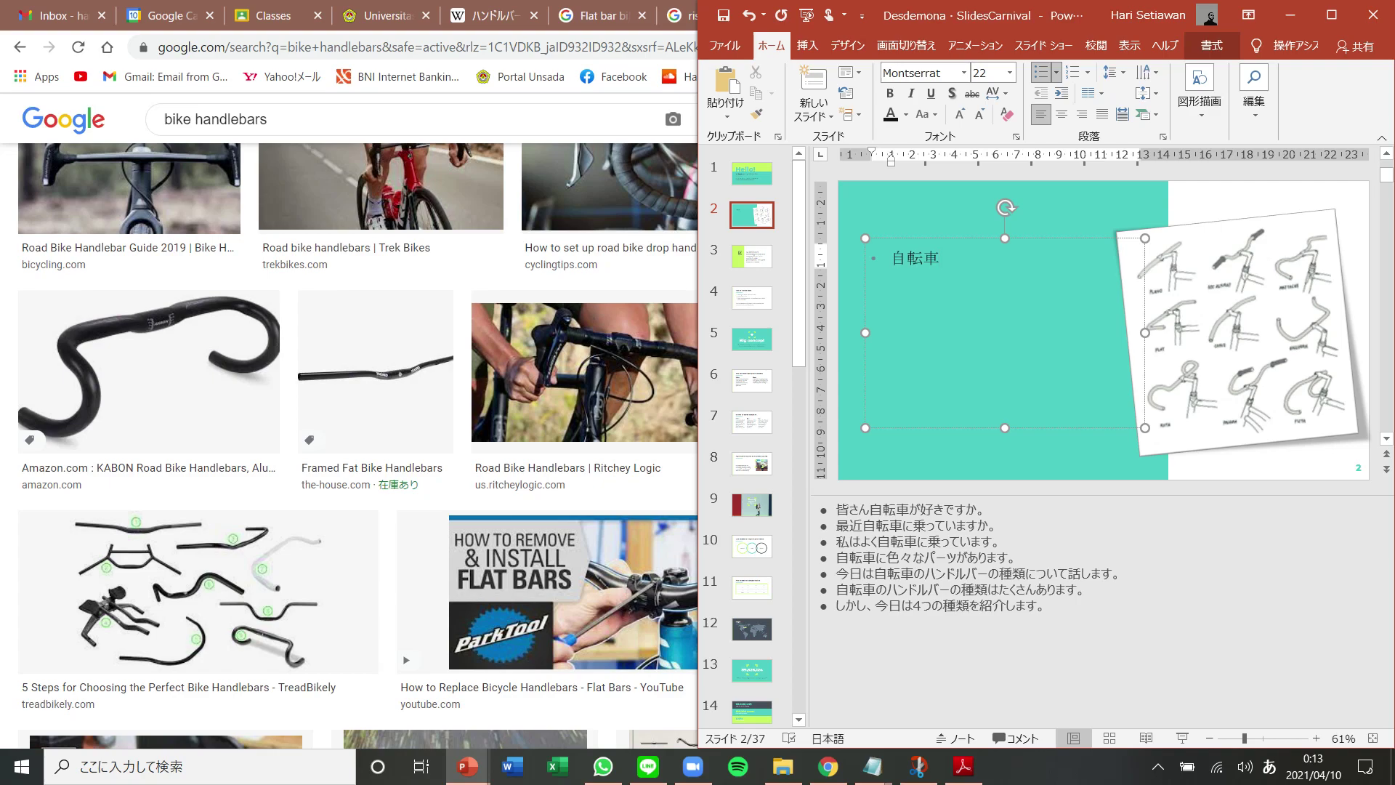
# Complete the bullet as 自転車のハンドルバーの種類が多い and narrow the text box so it clears the handlebar picture
pyautogui.write('nohandoruba-')
pyautogui.press('space')
pyautogui.press('Return')
pyautogui.write('noshurui')
pyautogui.press('space')
pyautogui.write('gaooi')
pyautogui.press('space')
pyautogui.press('Return')
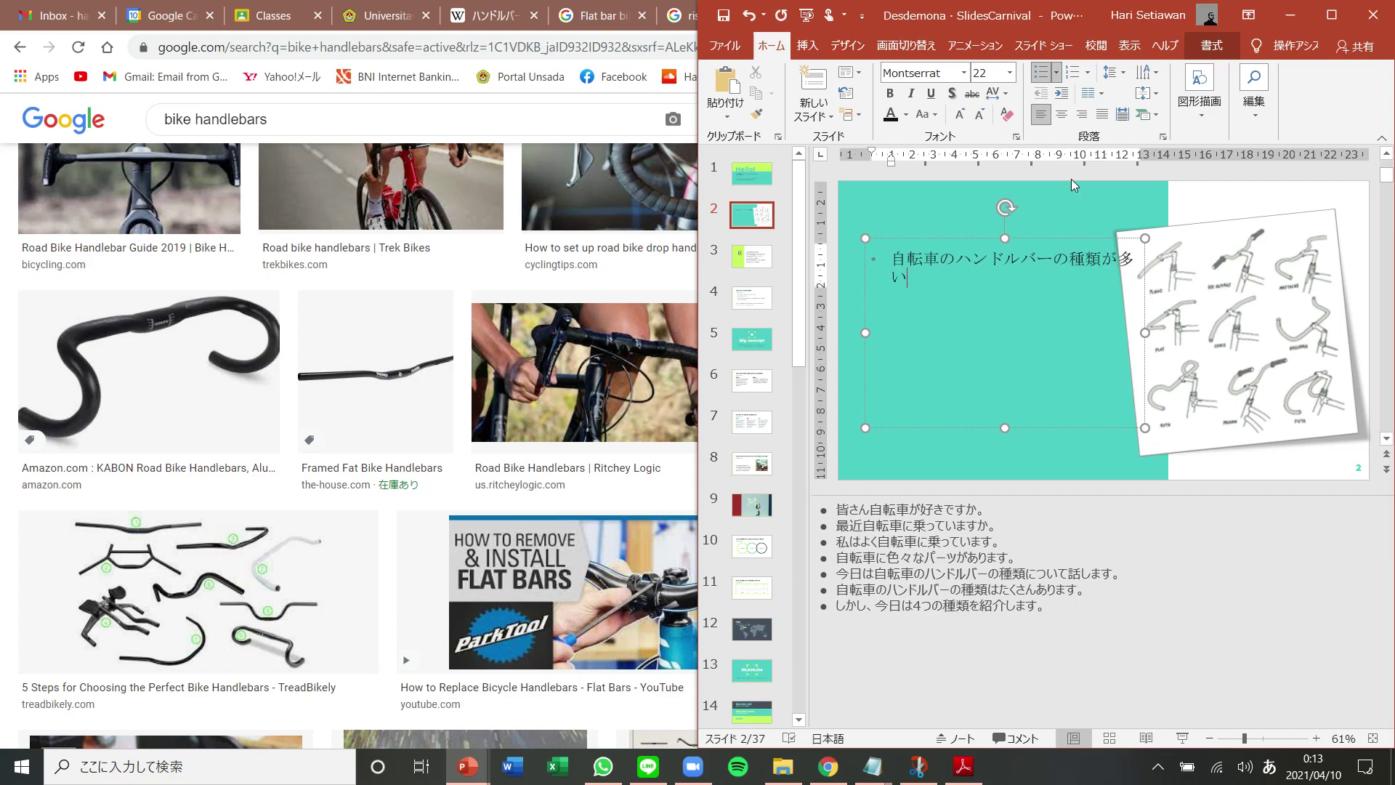
pyautogui.click(1144, 332)
pyautogui.moveTo(1144, 332); pyautogui.dragTo(1109, 332)
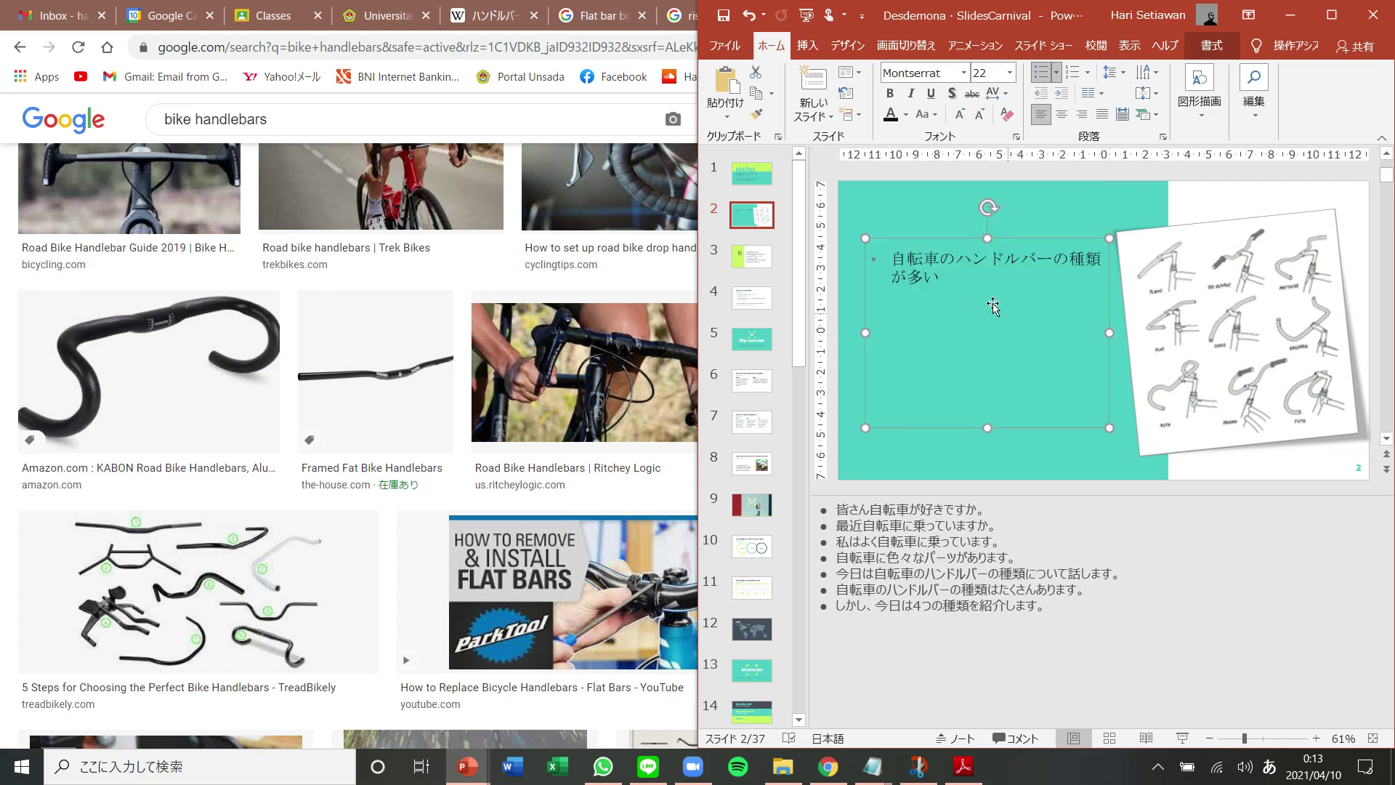
# Add a second bullet to slide 2's text box reading 今日は4つ紹介します
pyautogui.press('F2')
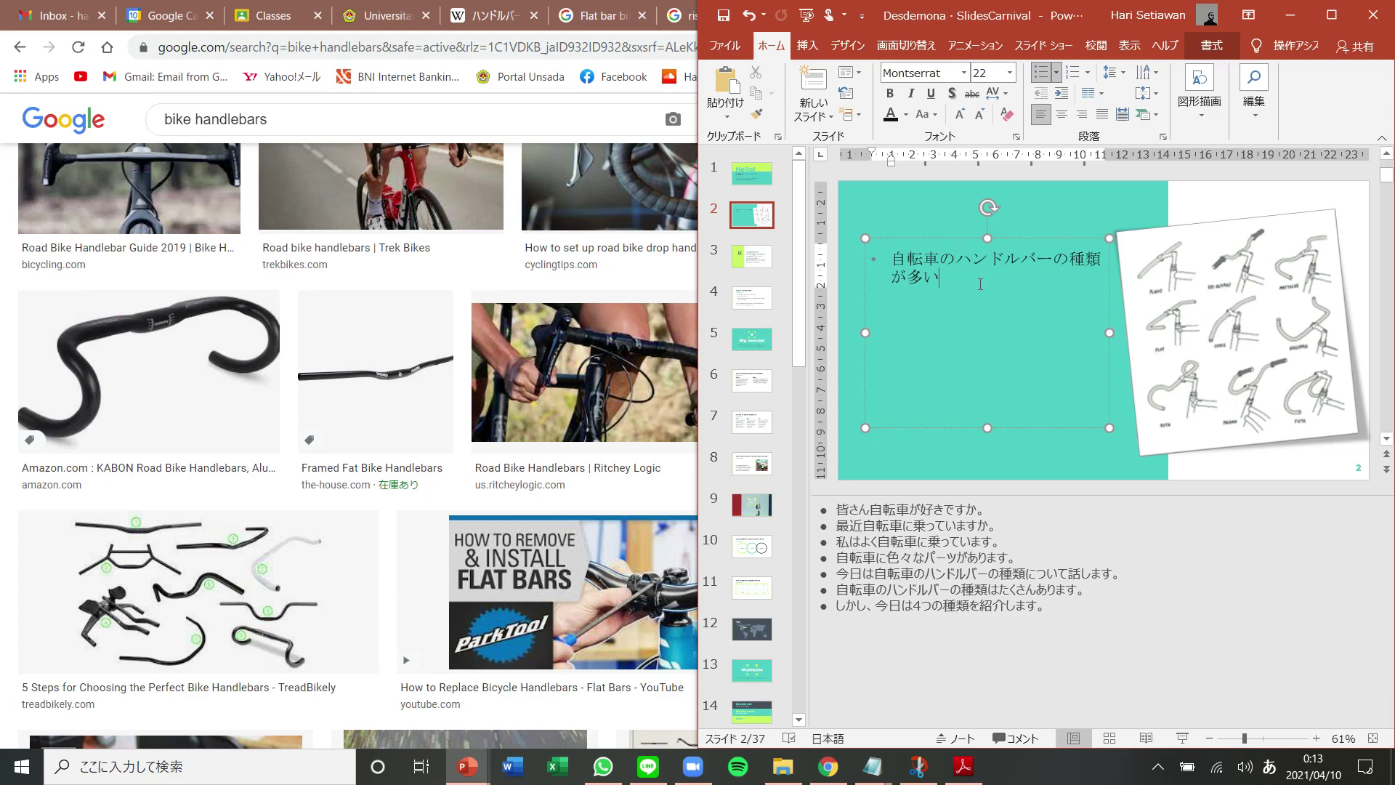
pyautogui.press('Return')
pyautogui.write('今日は')
pyautogui.write('4つsh')
pyautogui.write('oukaishima')
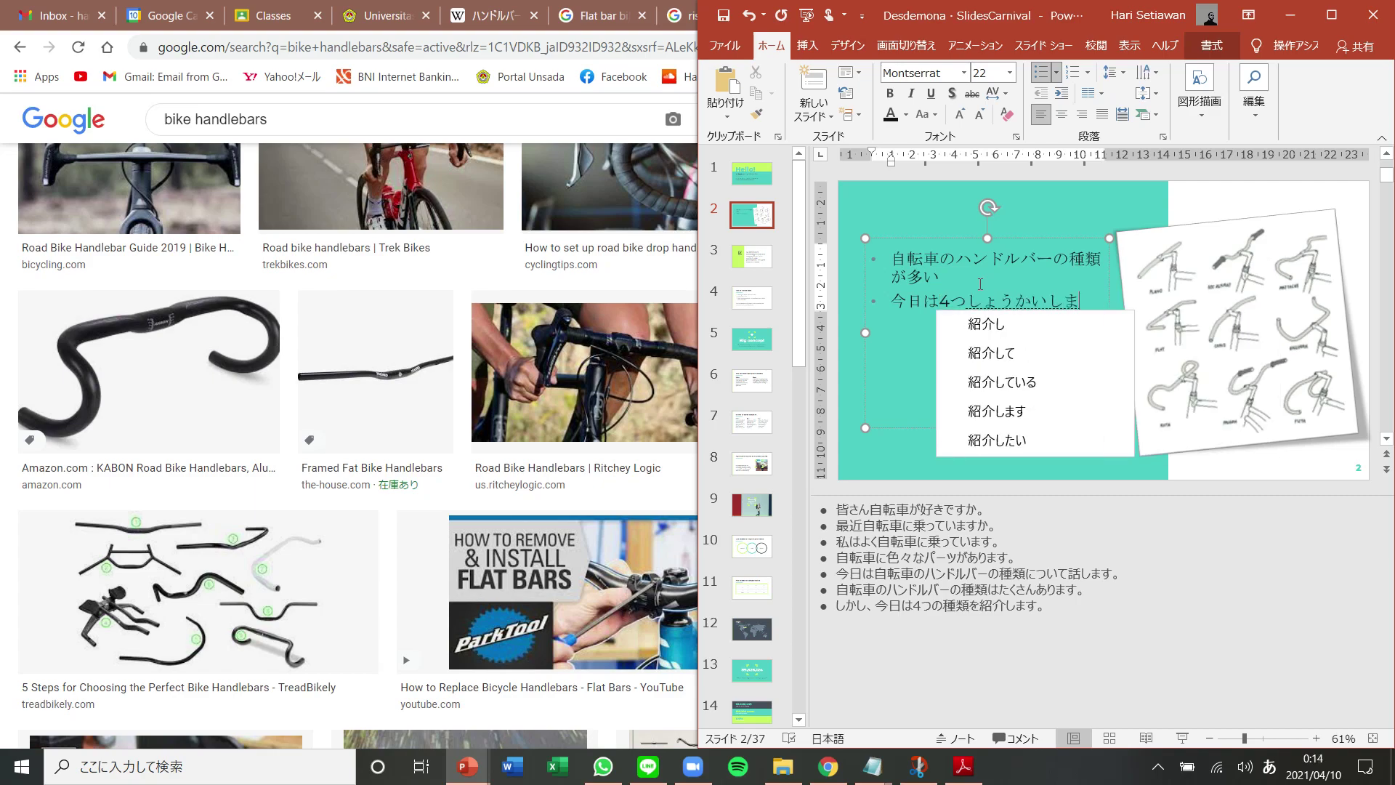
pyautogui.write('su')
pyautogui.press('space')
pyautogui.press('Return')
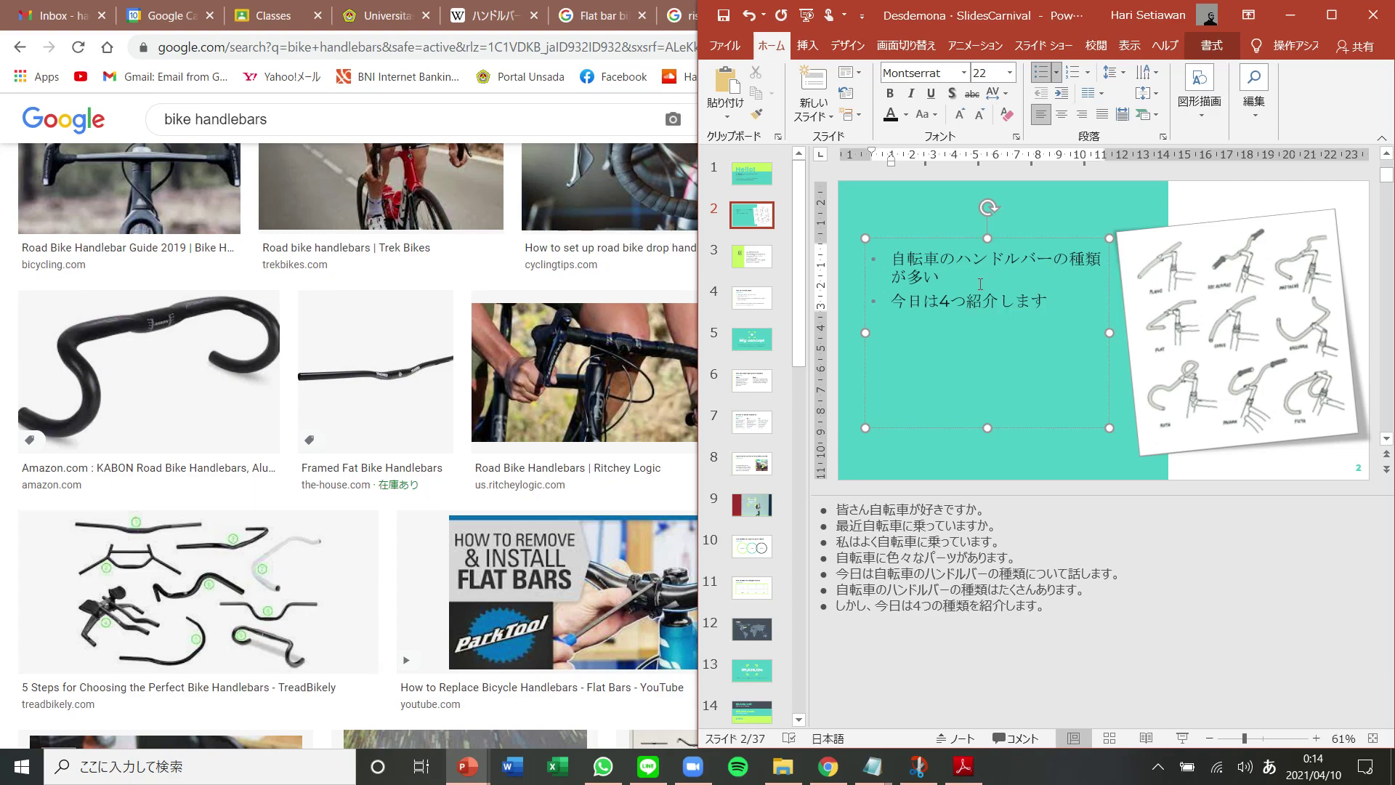
# Remove の種類 from the first bullet so it reads 自転車のハンドルバーが多い
pyautogui.hotkey('shift', 'Right')
pyautogui.hotkey('shift', 'Right')
pyautogui.hotkey('shift', 'Right')
pyautogui.press('BackSpace')
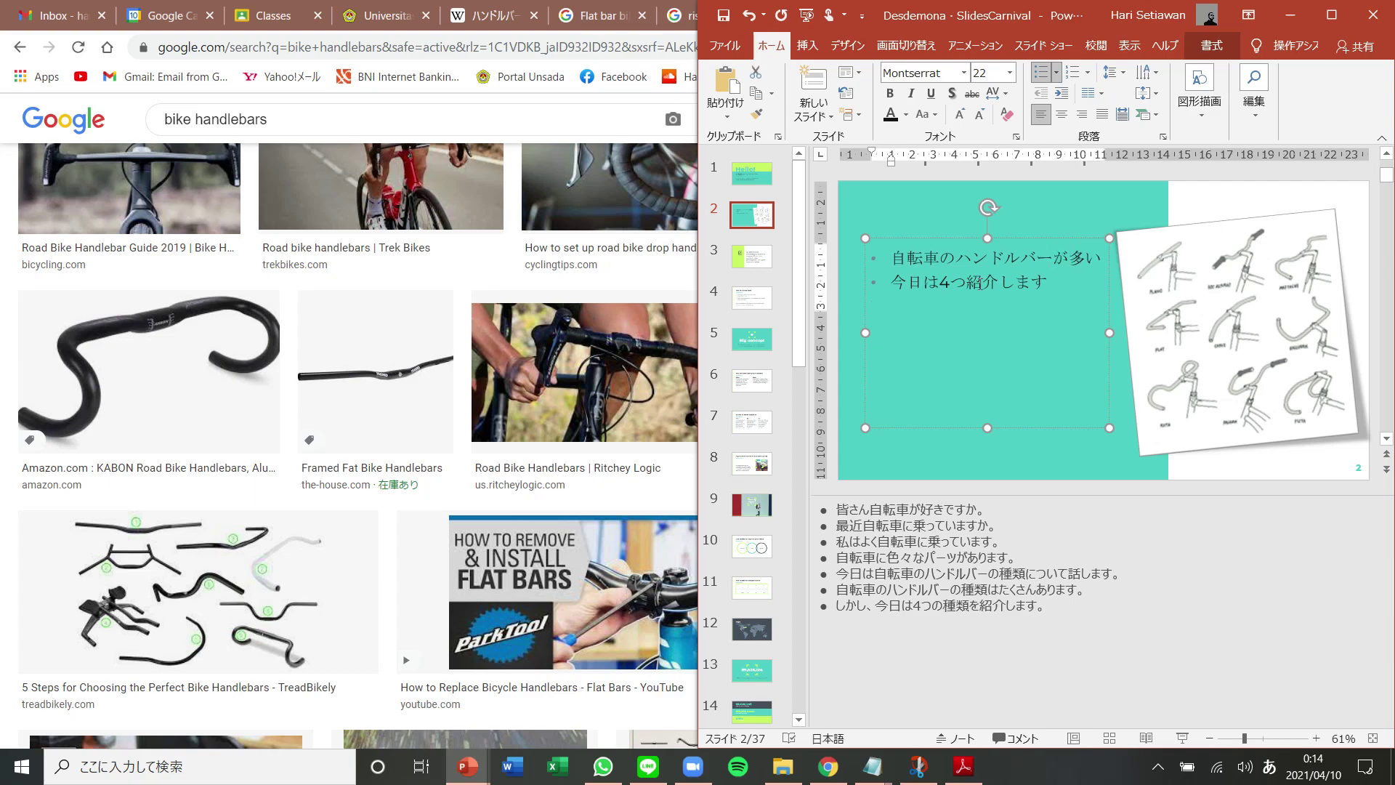
# Start a numbered list after a blank line below the two bullets, with フラットバー as its first item
pyautogui.press('Down')
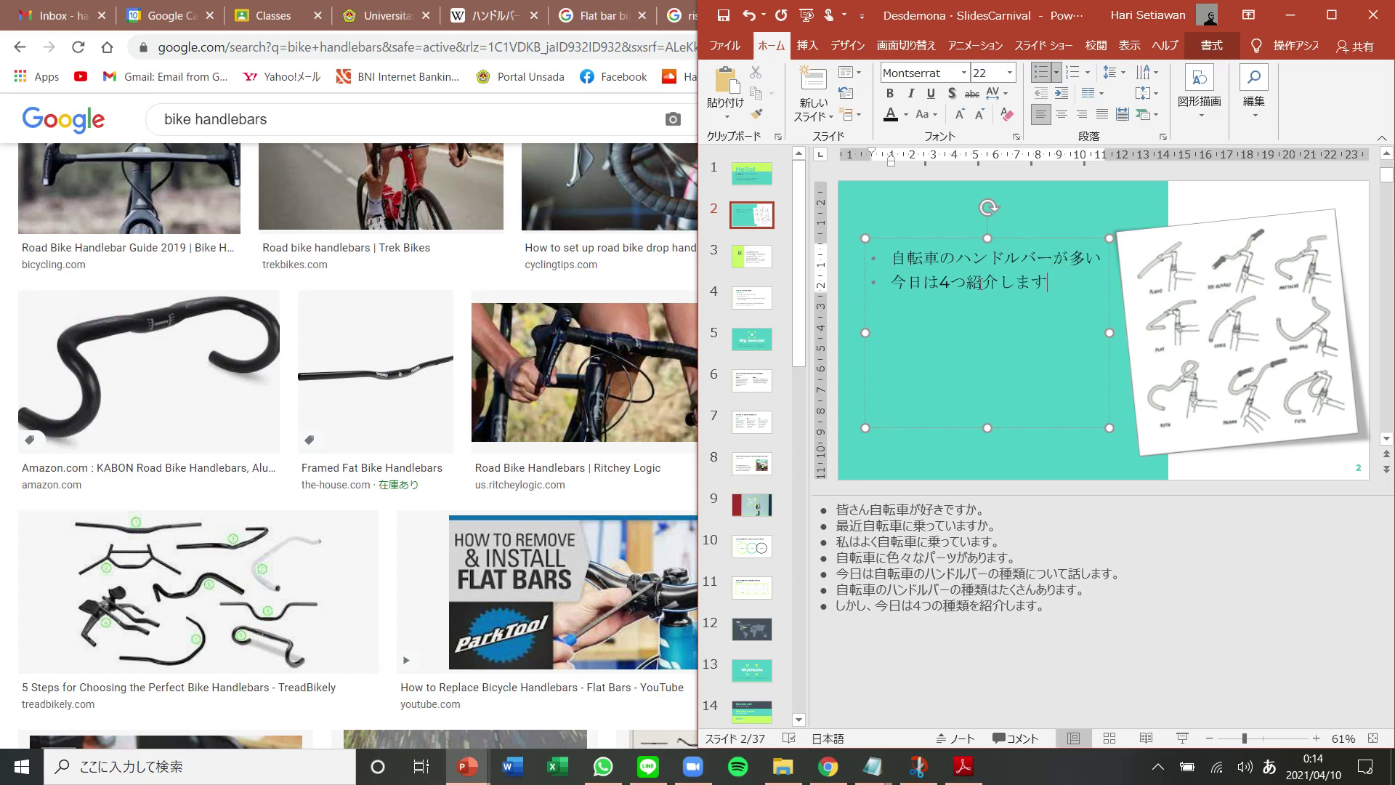
pyautogui.press('Return')
pyautogui.press('Return')
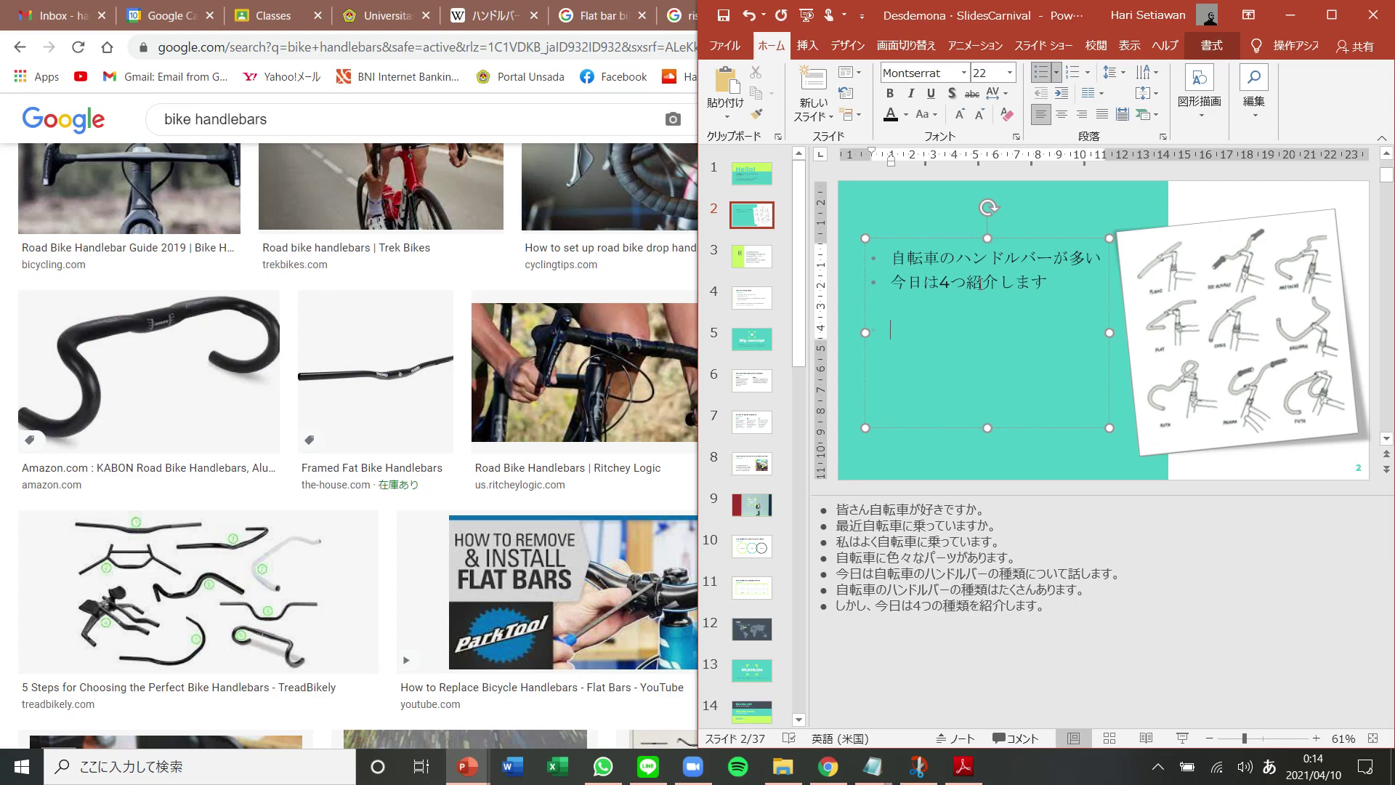
pyautogui.click(1070, 74)
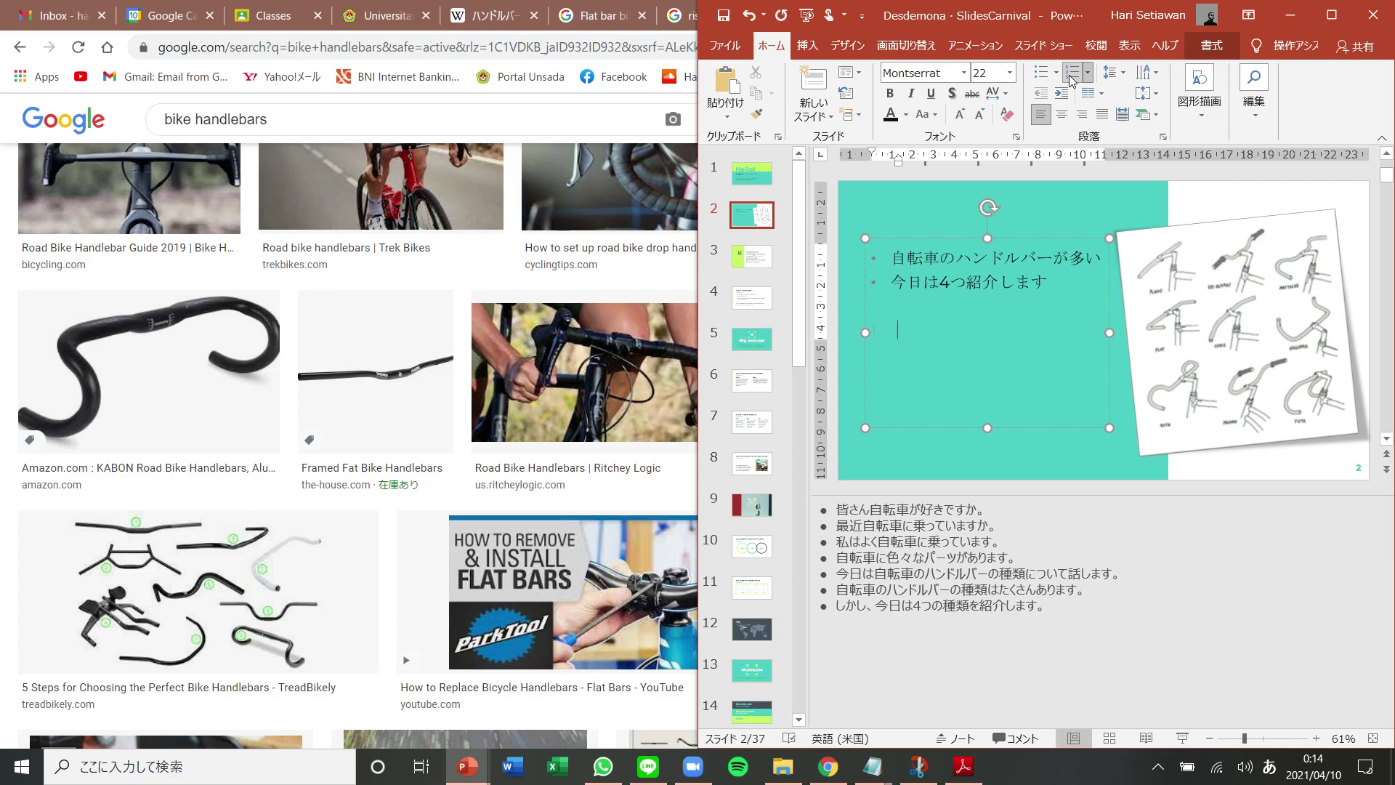
pyautogui.write('furattoba')
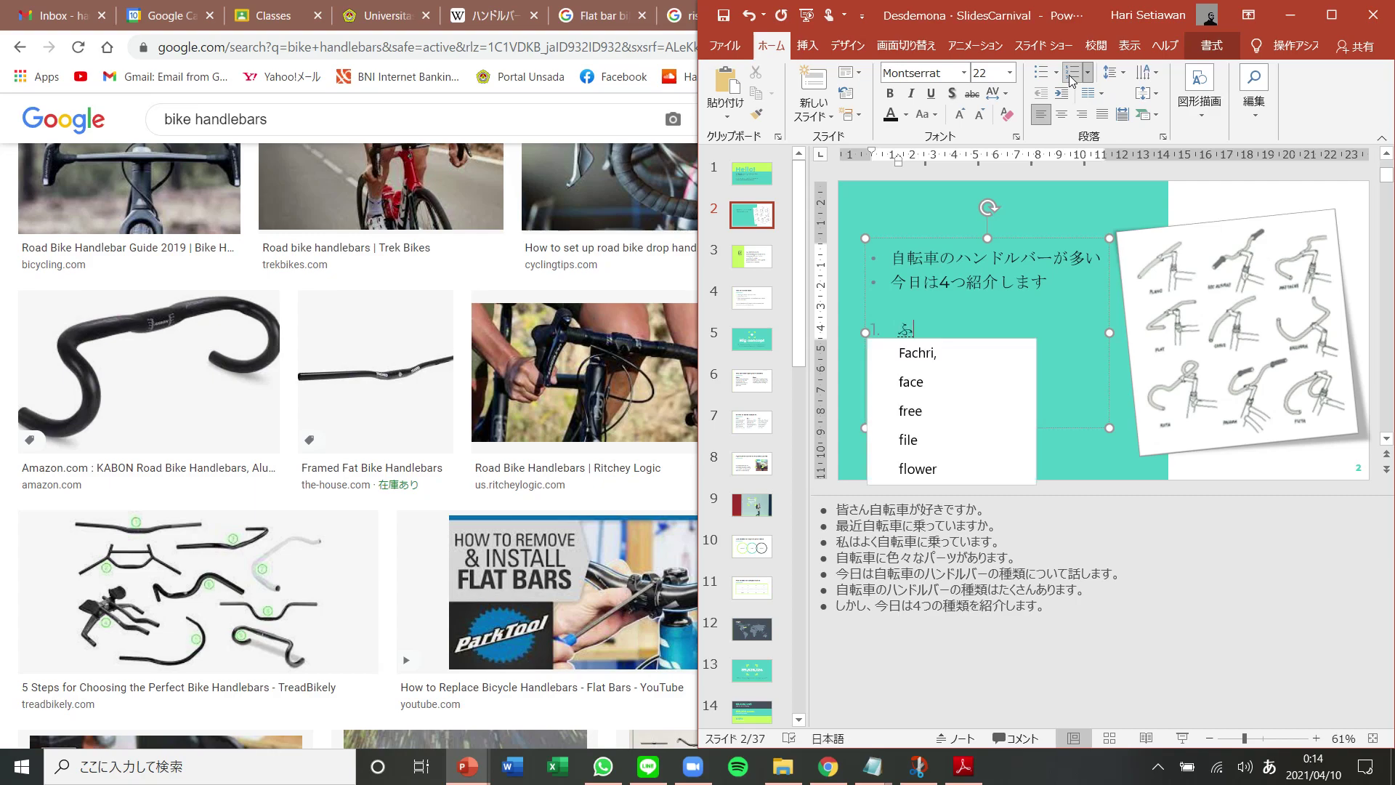
pyautogui.press('space')
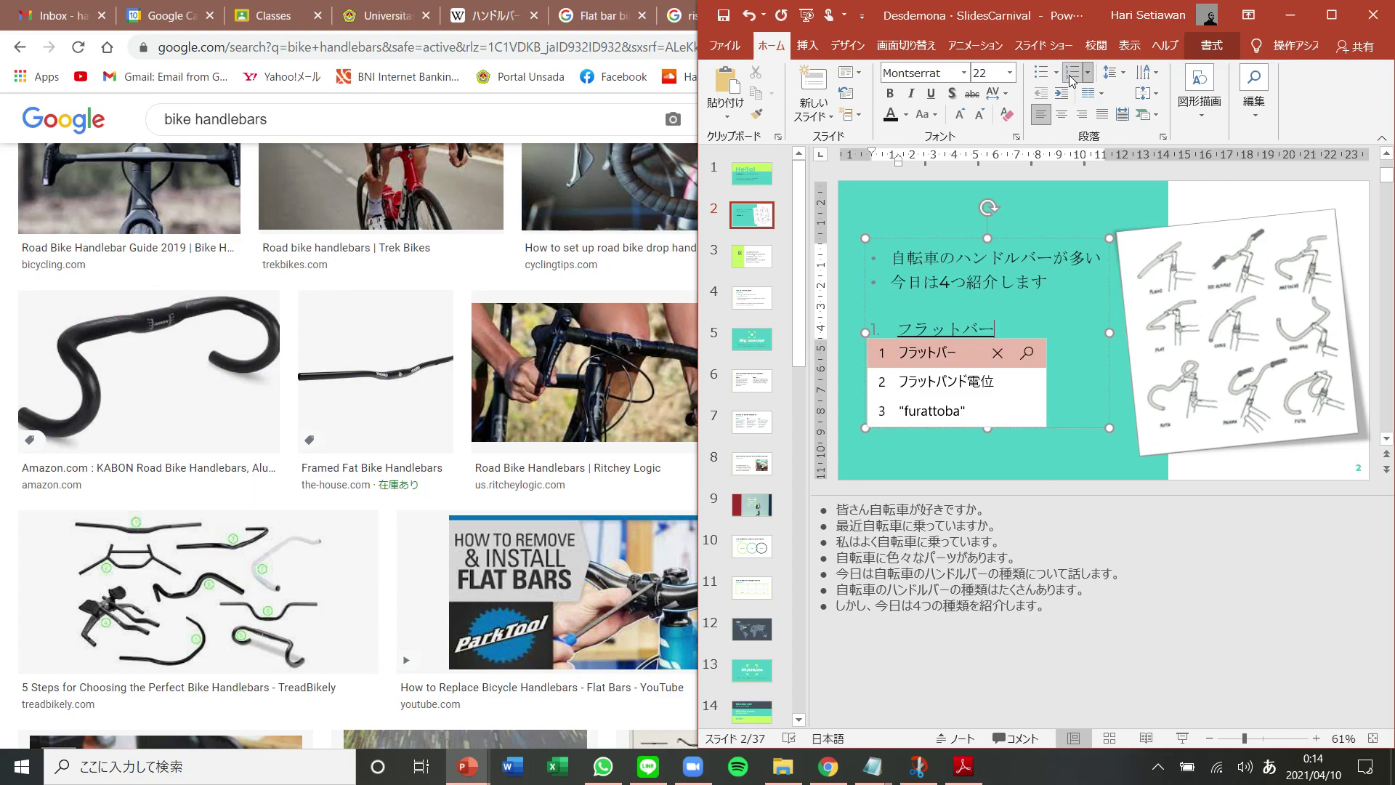
pyautogui.press('Return')
# Add ライザーバー as the second item of slide 2's numbered list
pyautogui.press('Return')
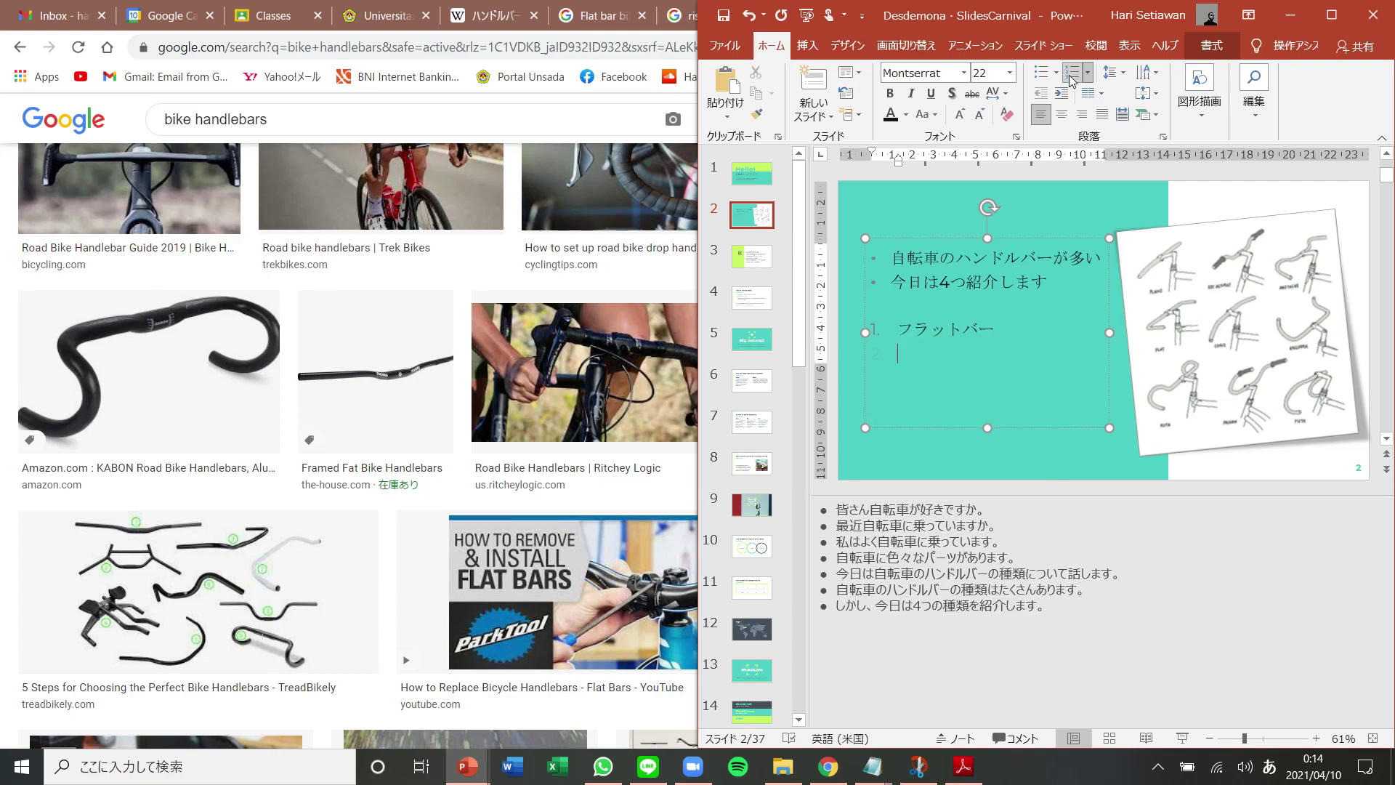
pyautogui.write('raiza')
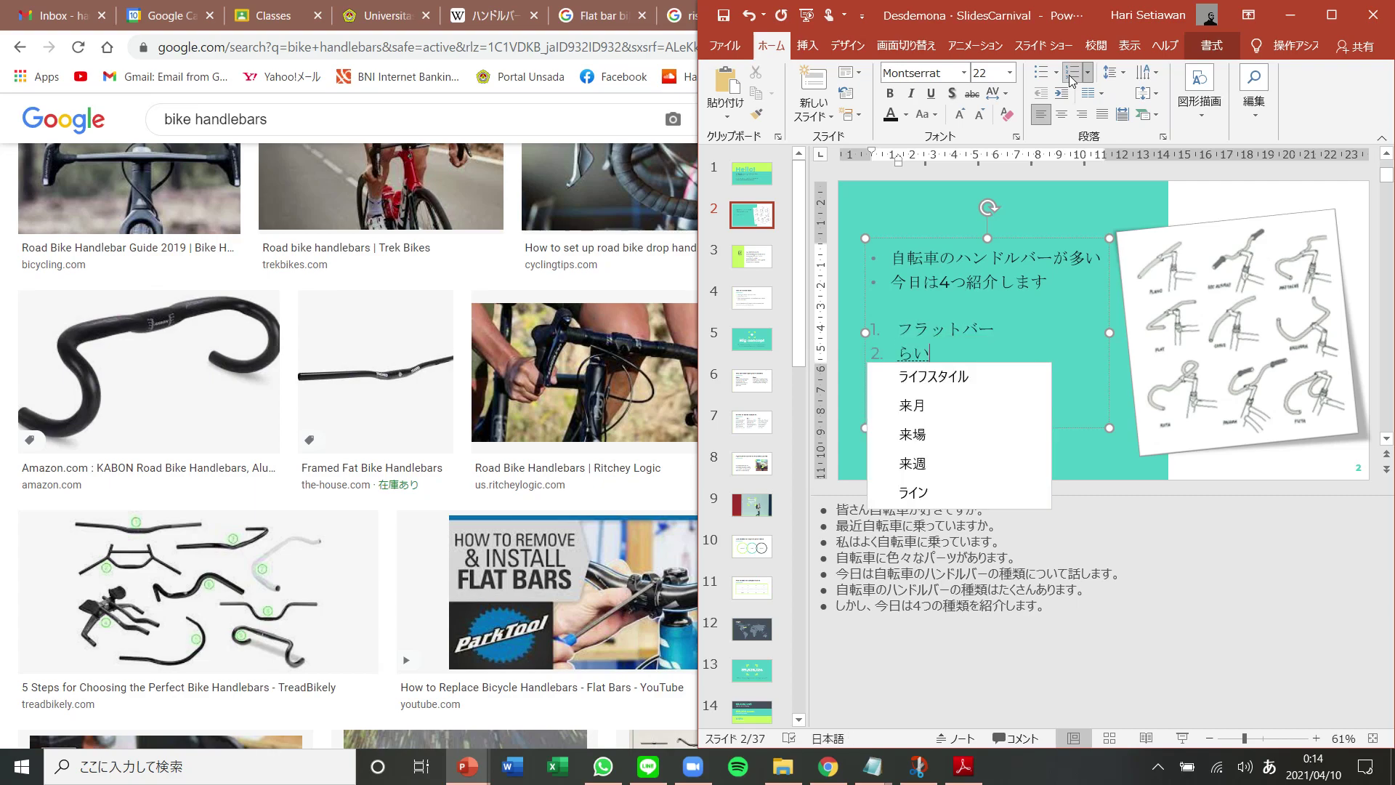
pyautogui.write('-ba')
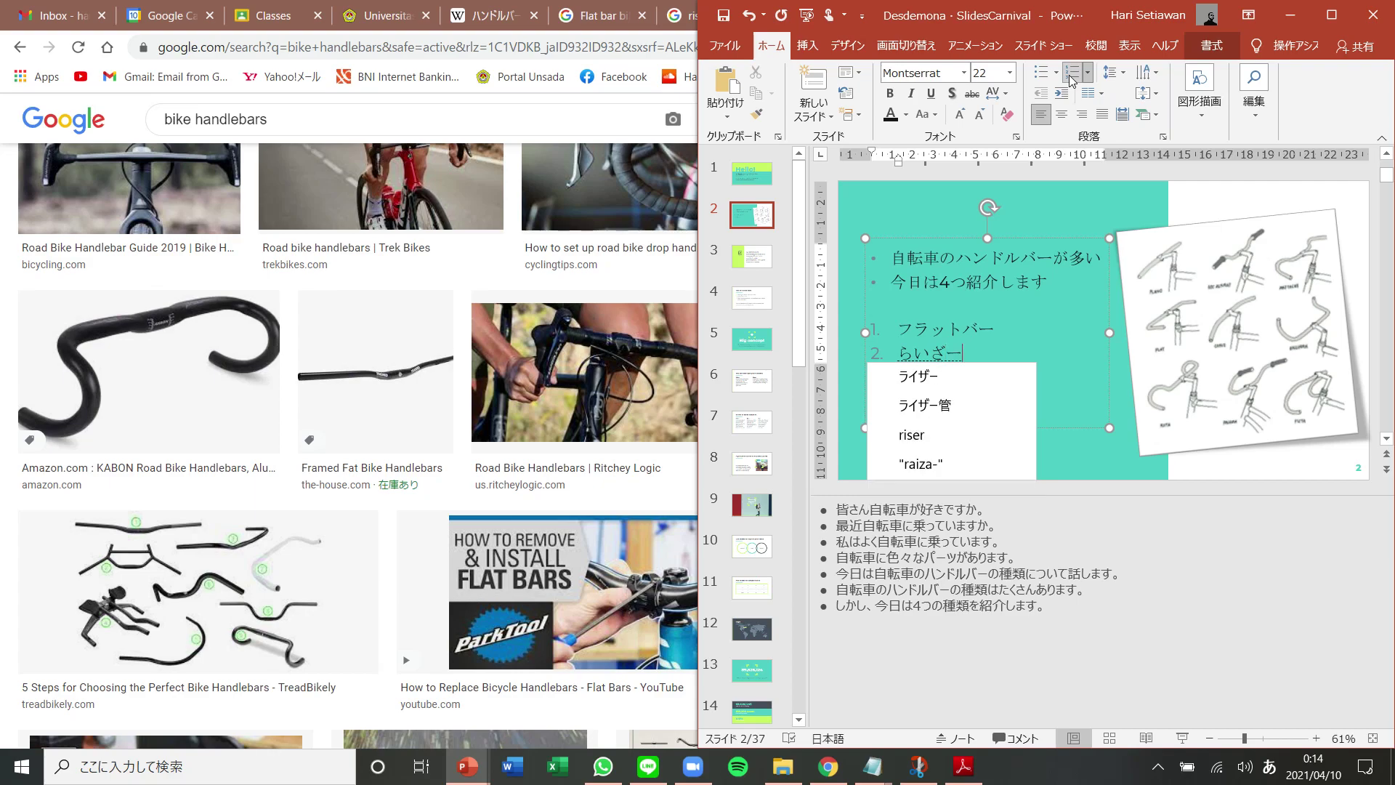
pyautogui.write('-')
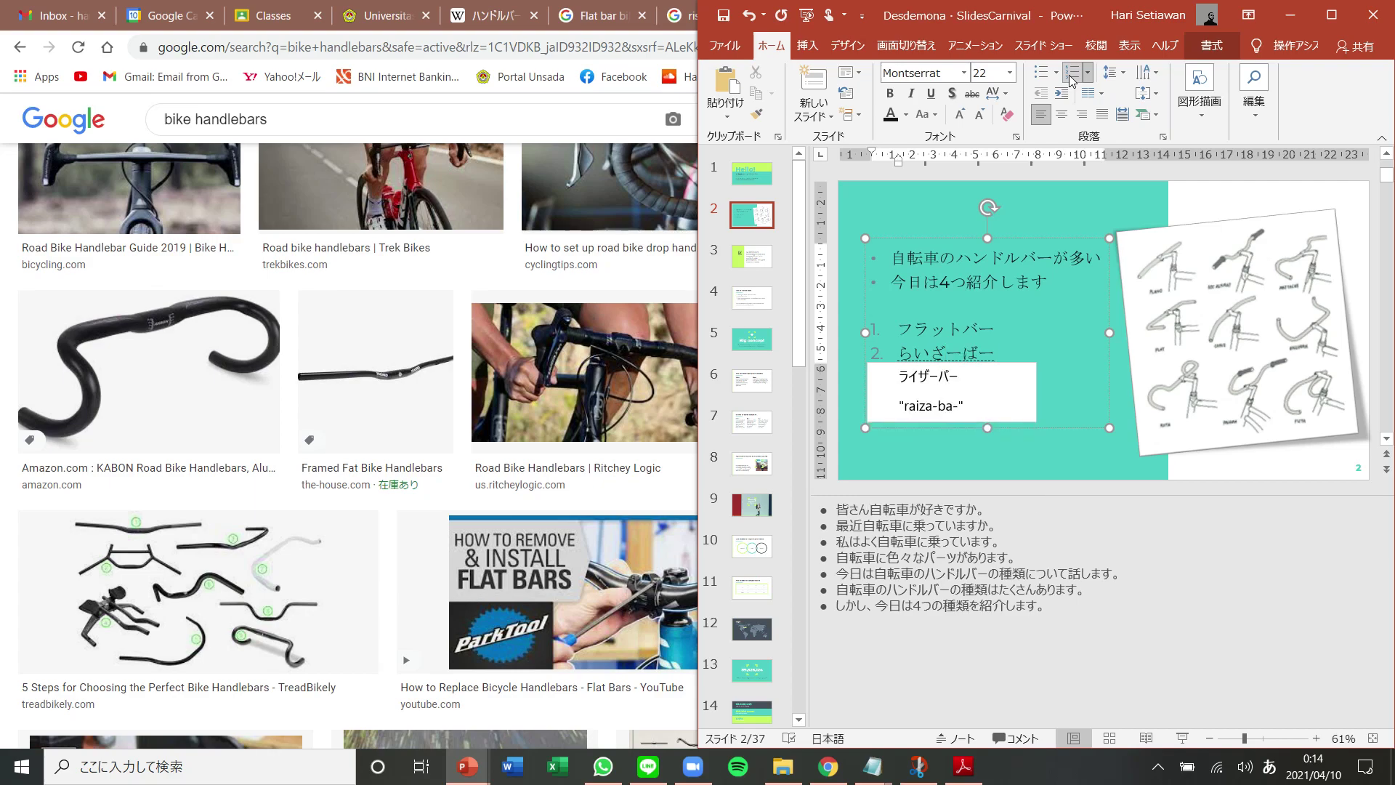
pyautogui.press('Down')
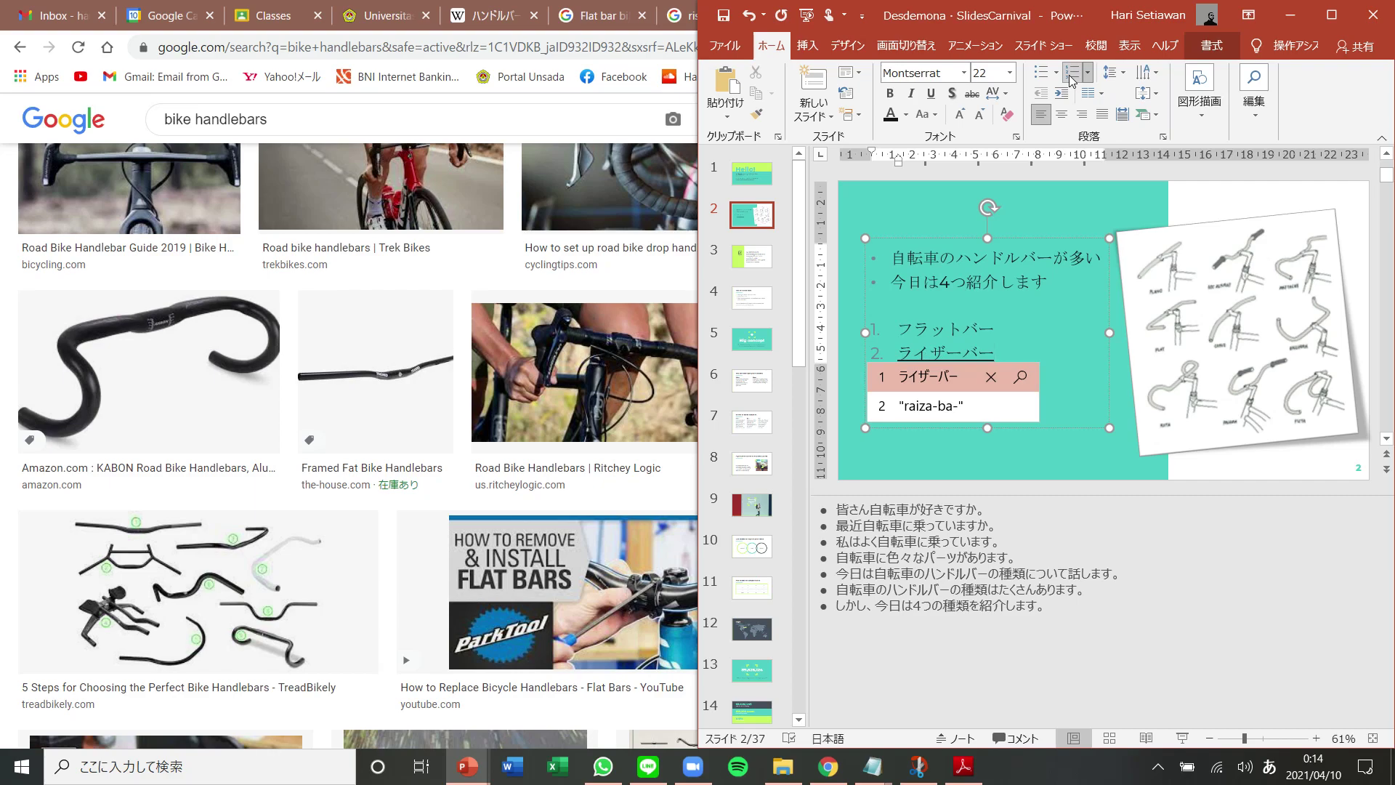
pyautogui.press('Return')
# Add ドロップバー as the third item of the numbered list
pyautogui.press('Return')
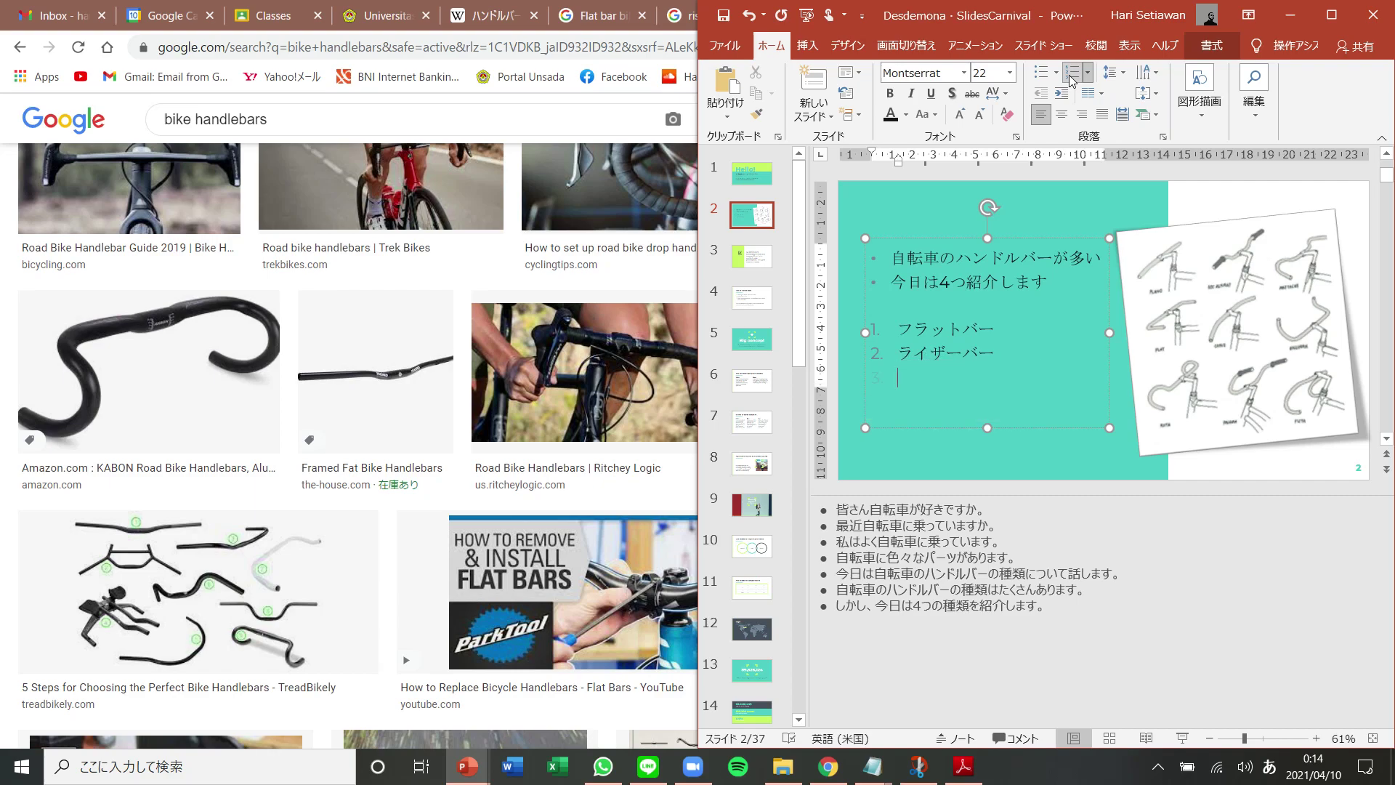
pyautogui.write('doroppu')
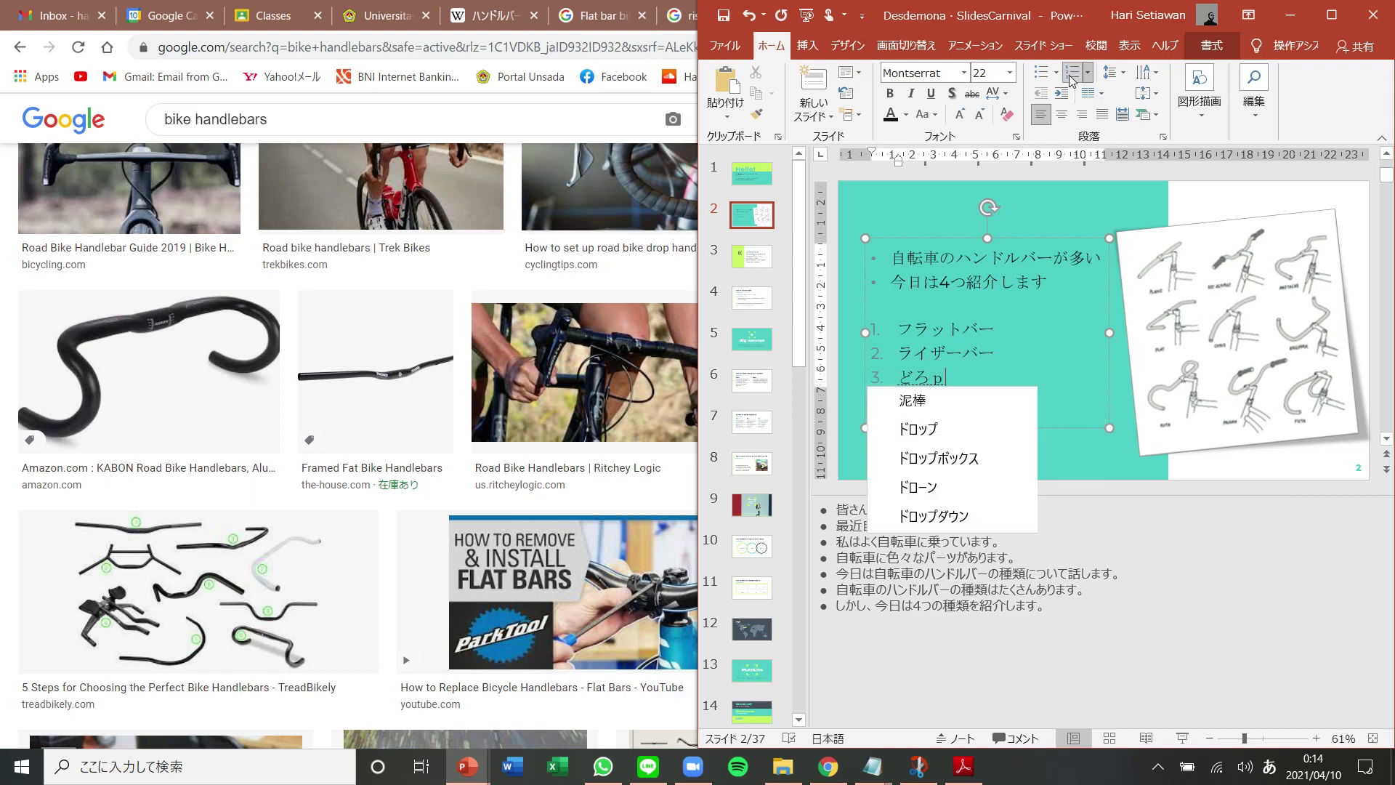
pyautogui.press('Down')
pyautogui.press('Return')
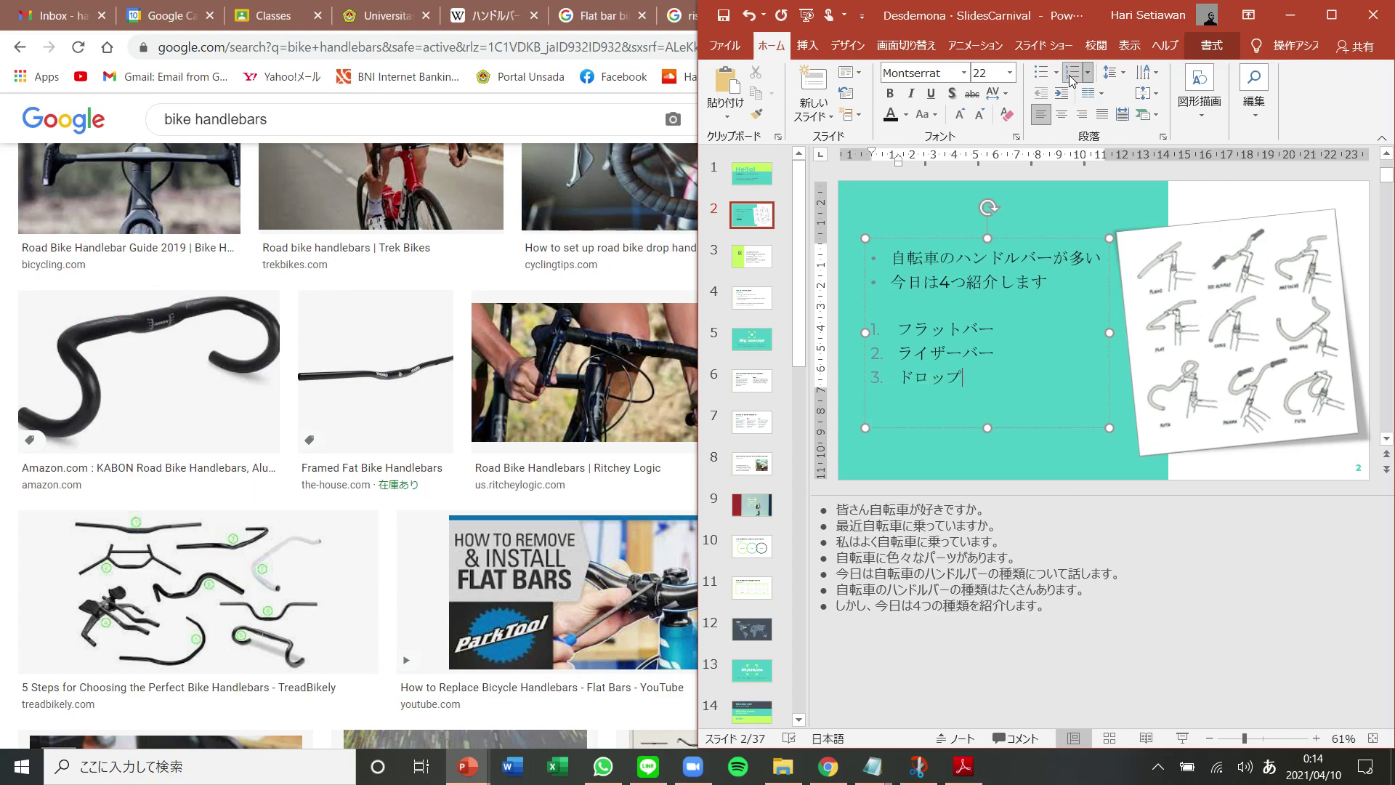
pyautogui.write('ba-')
pyautogui.press('Down')
pyautogui.press('Return')
# Add ブルホーンバー as the fourth item of the numbered list
pyautogui.press('Return')
pyautogui.write('b')
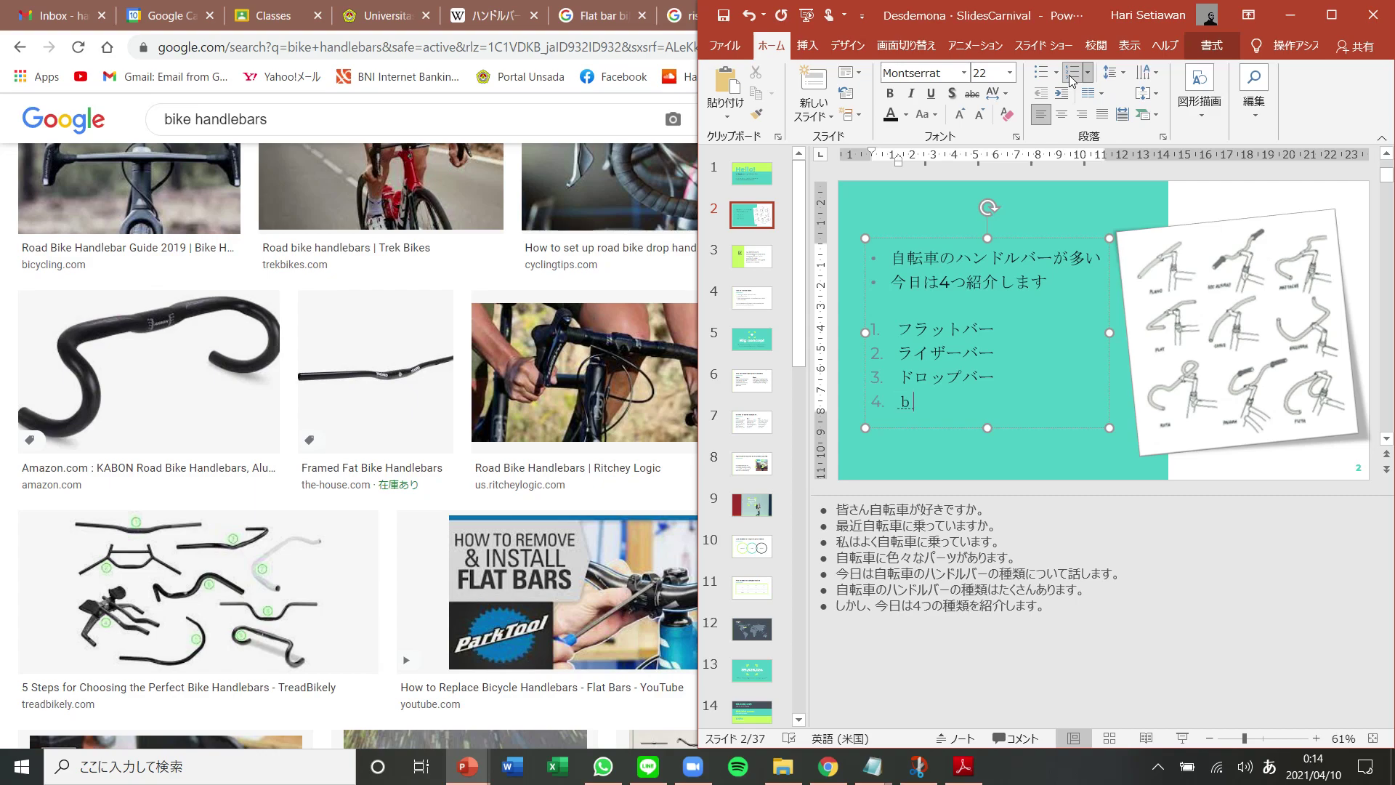
pyautogui.write('uruho-nn')
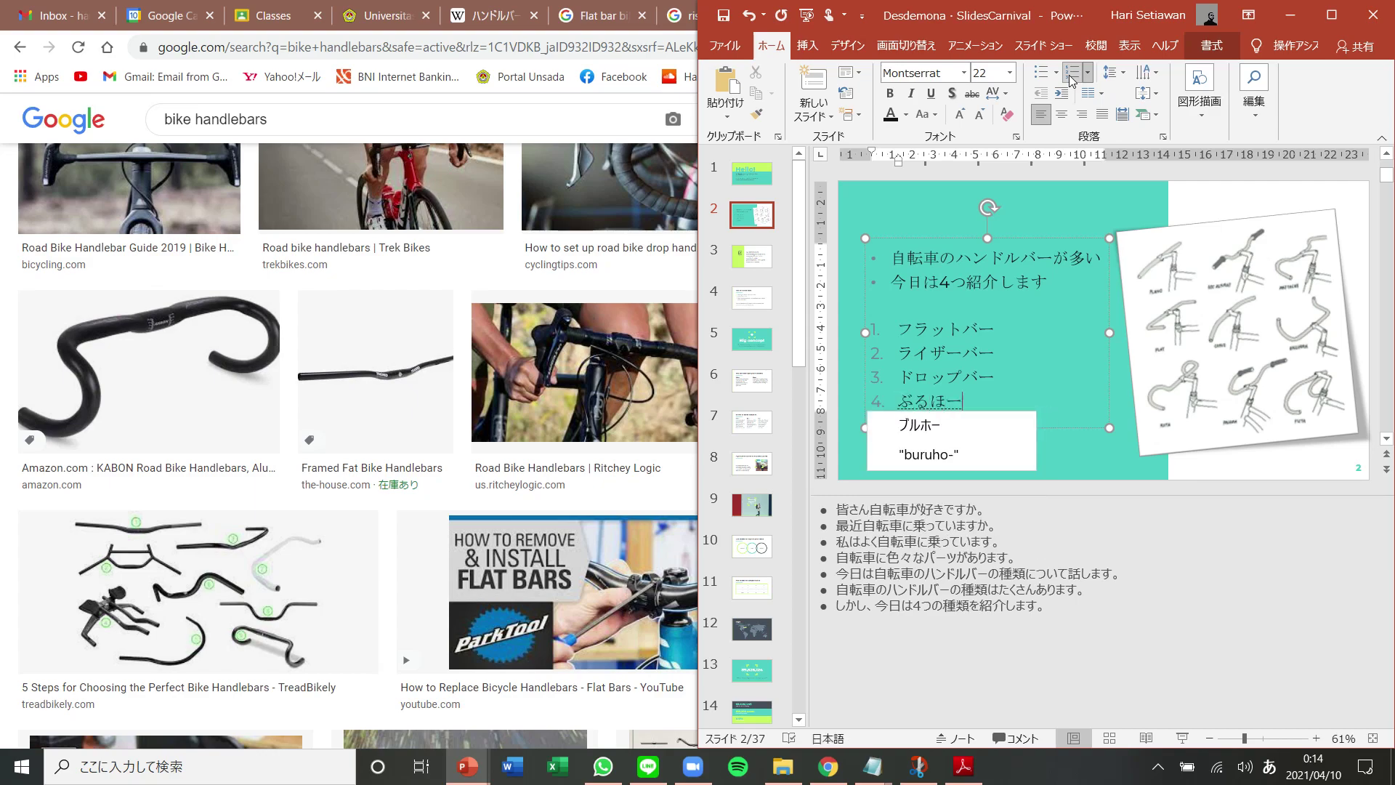
pyautogui.write('ba-')
pyautogui.press('Down')
pyautogui.press('Return')
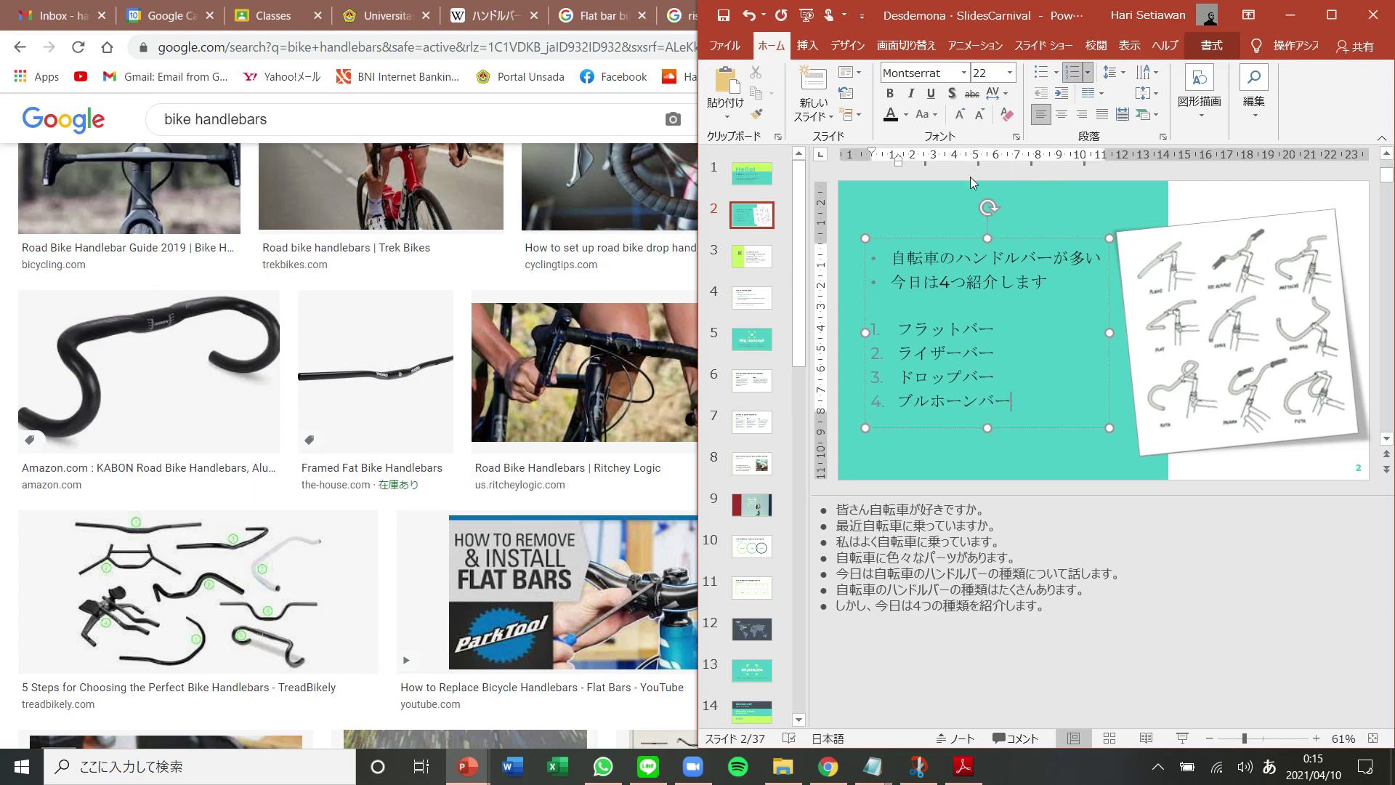
# Start a new line at the end of slide 2's speaker notes reading それらは、
pyautogui.click(1060, 611)
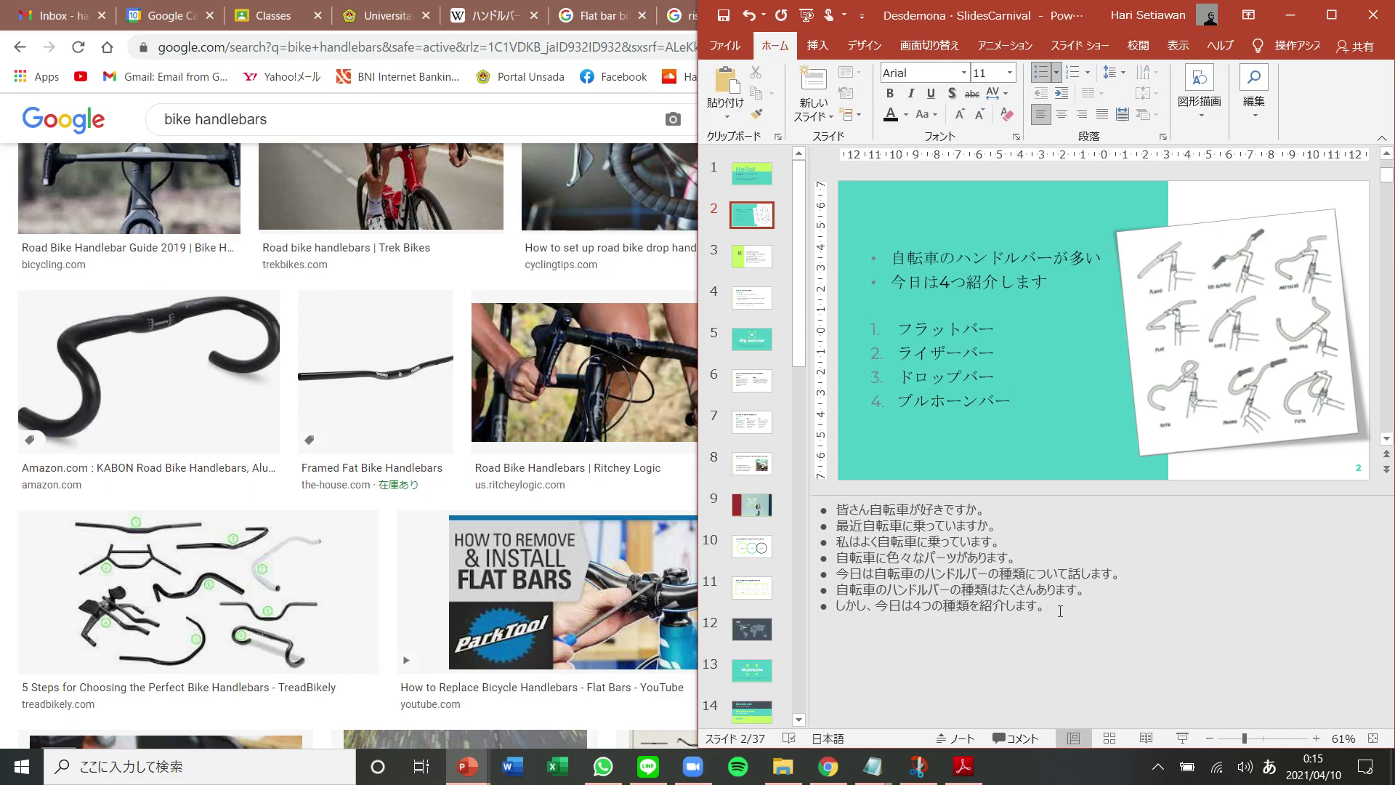
pyautogui.press('Return')
pyautogui.write('それら')
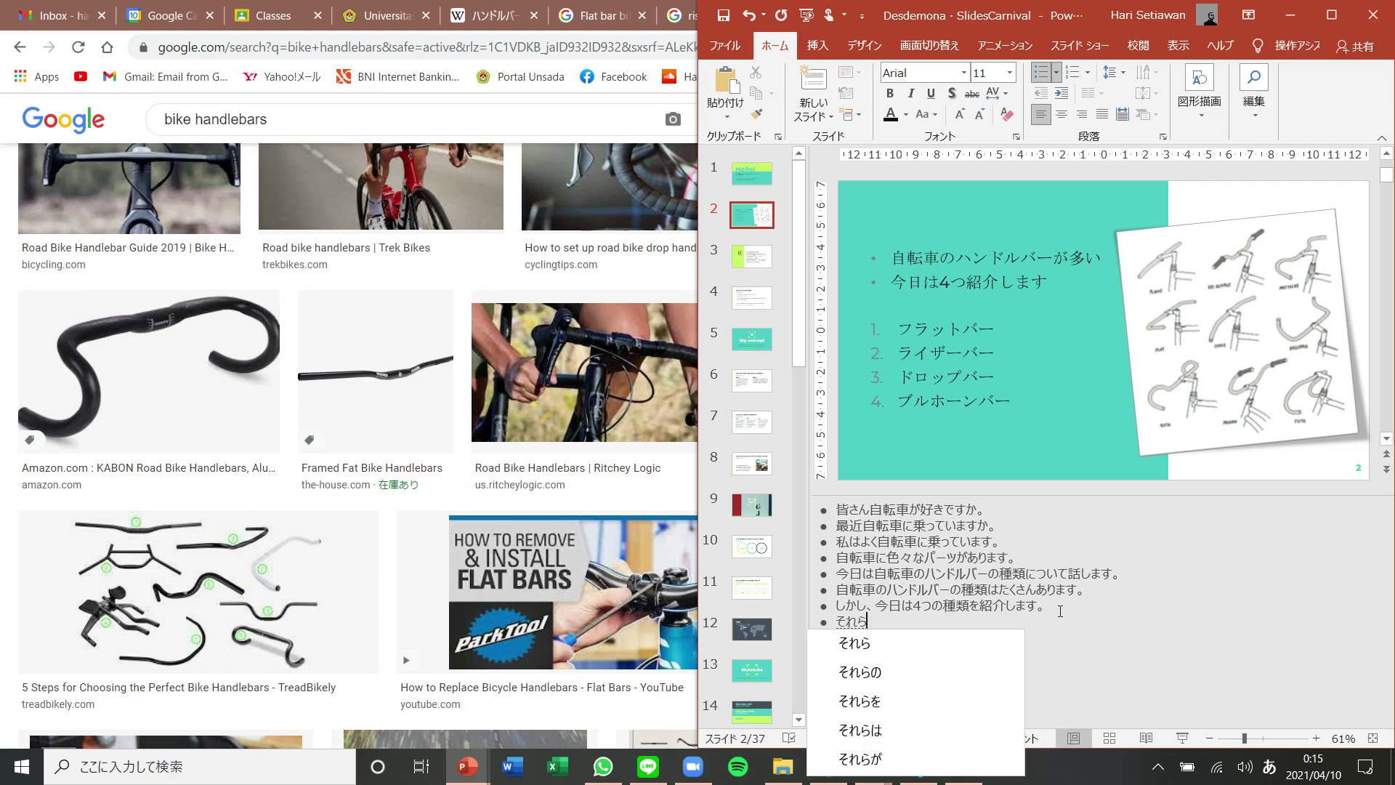
pyautogui.write('は、')
pyautogui.press('Return')
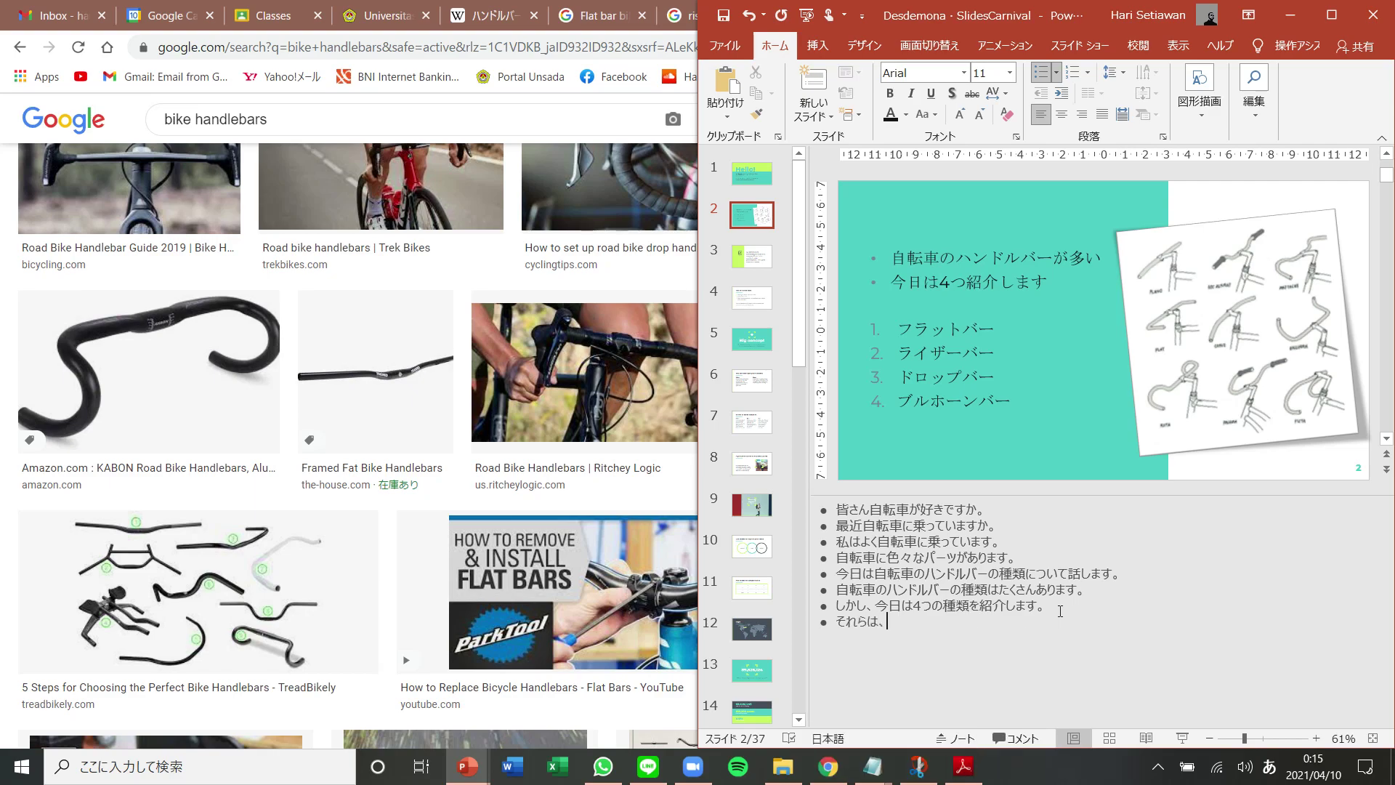
# Copy the four numbered handlebar names from the slide into the speaker notes after それらは、
pyautogui.moveTo(895, 329); pyautogui.dragTo(1021, 399)
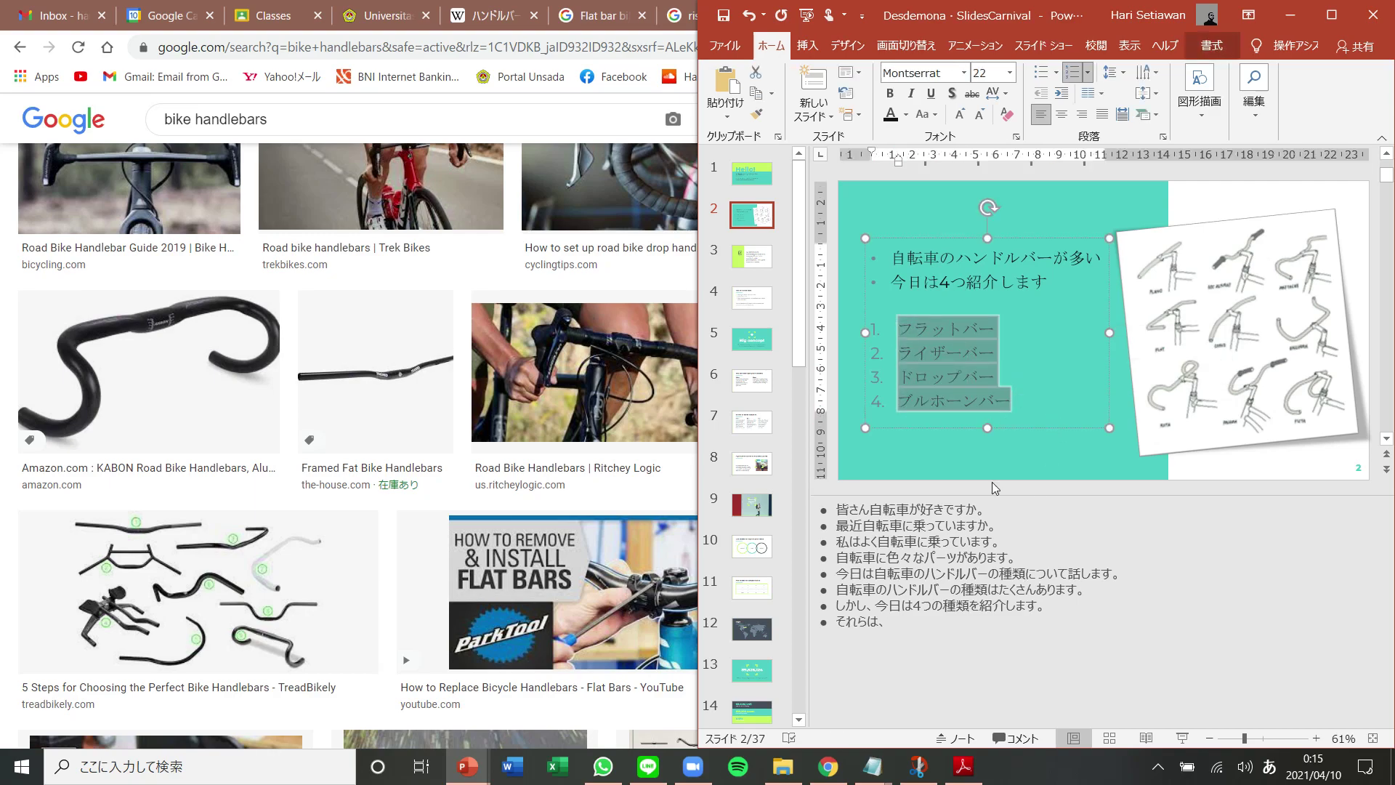
pyautogui.click(939, 623)
pyautogui.hotkey('ctrl', 'v')
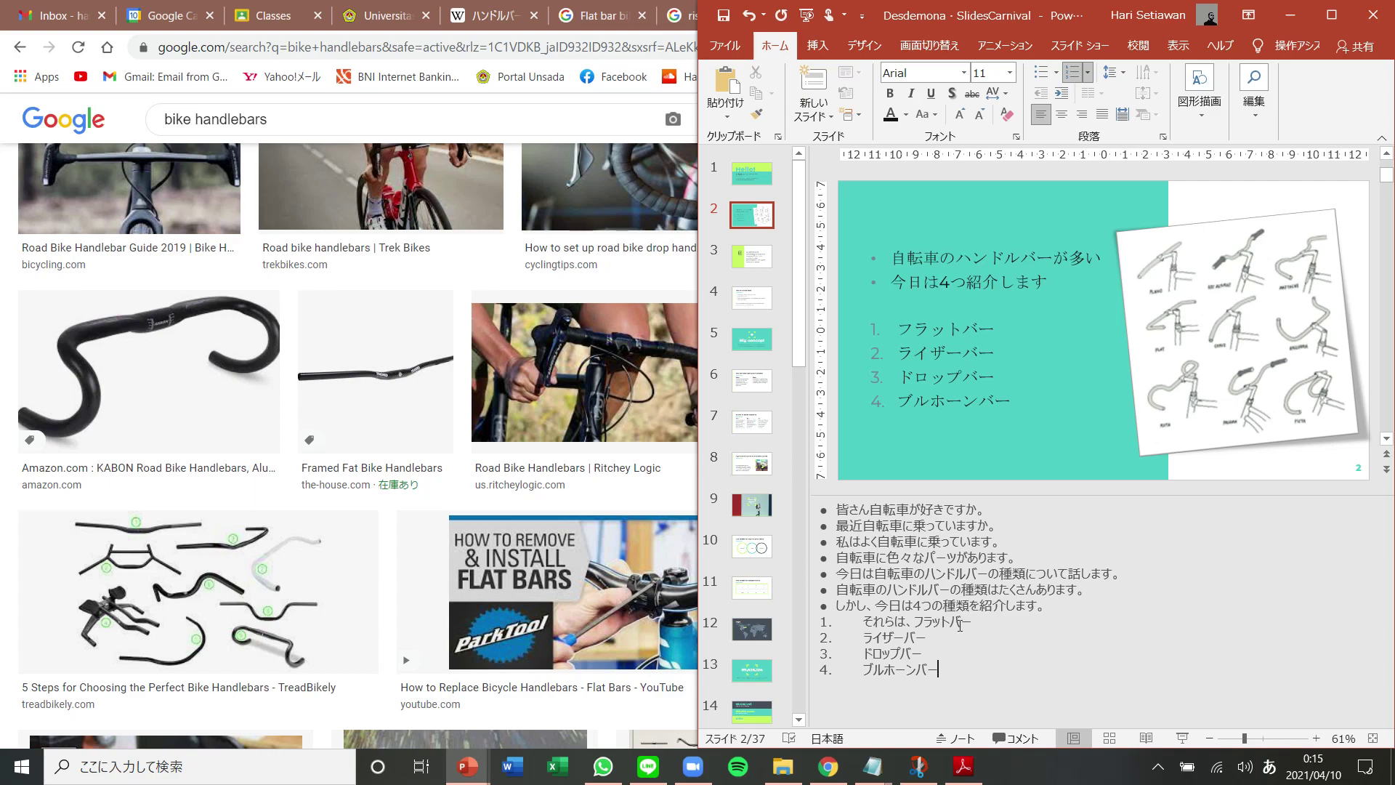
# Join the pasted names into one bulleted note reading それらは、フラットバー、ライザーバー、ドロップバーとブルホーンバーです。
pyautogui.click(921, 622)
pyautogui.press('BackSpace')
pyautogui.hotkey('ctrl', 'z')
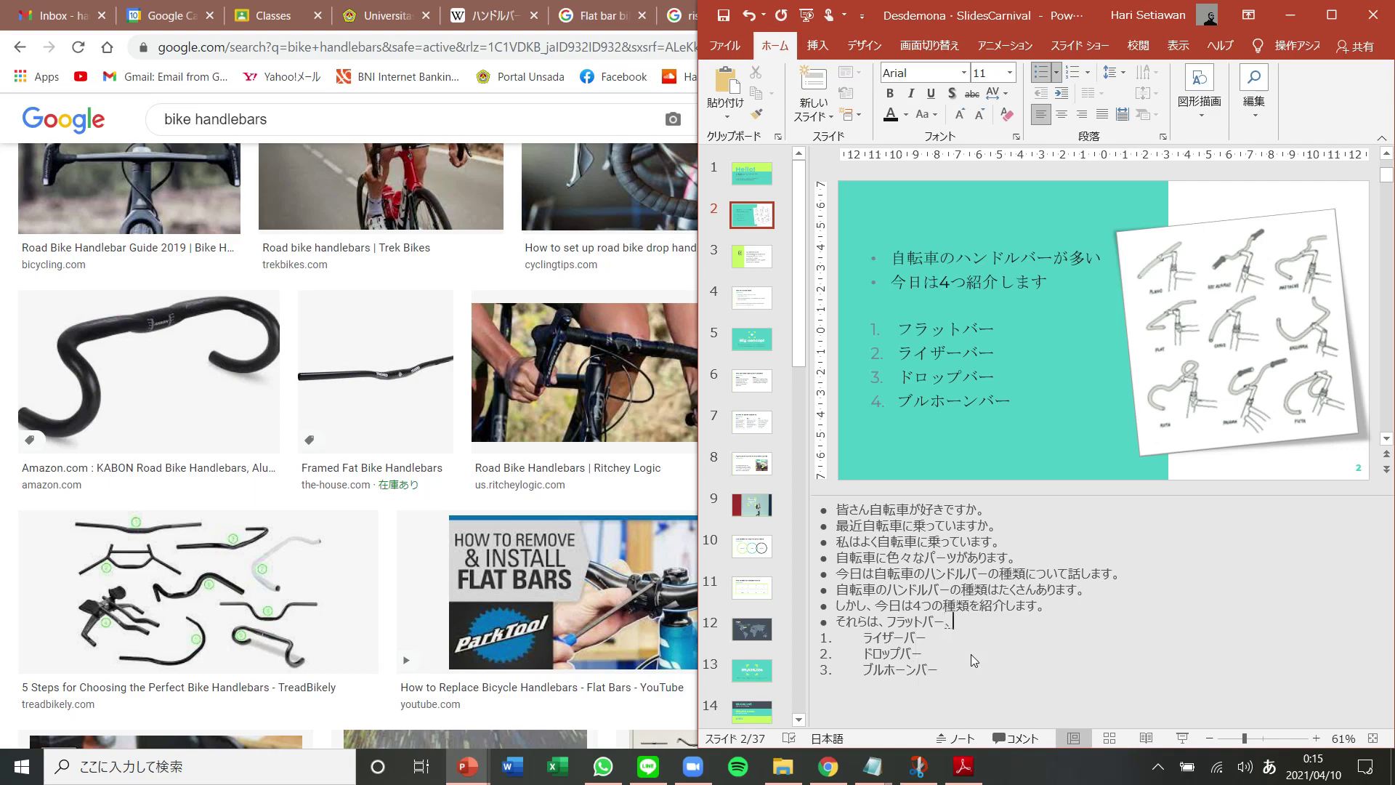
pyautogui.press('Delete')
pyautogui.write('、')
pyautogui.press('Delete')
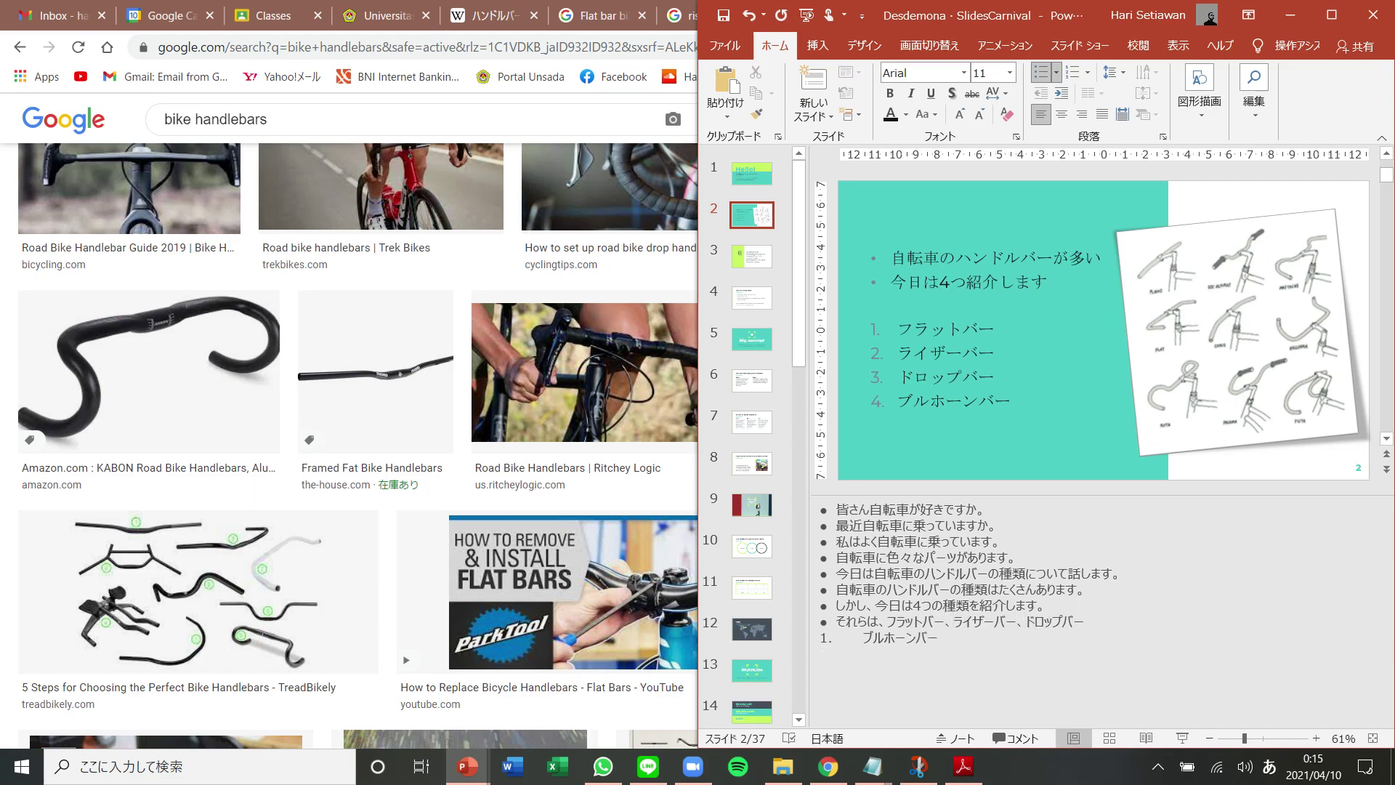
pyautogui.write('と')
pyautogui.press('Delete')
pyautogui.press('End')
pyautogui.write('です。')
pyautogui.press('Return')
# Delete the unused template slides 3 through 23, keeping the Extra Resources section slide
pyautogui.click(755, 343)
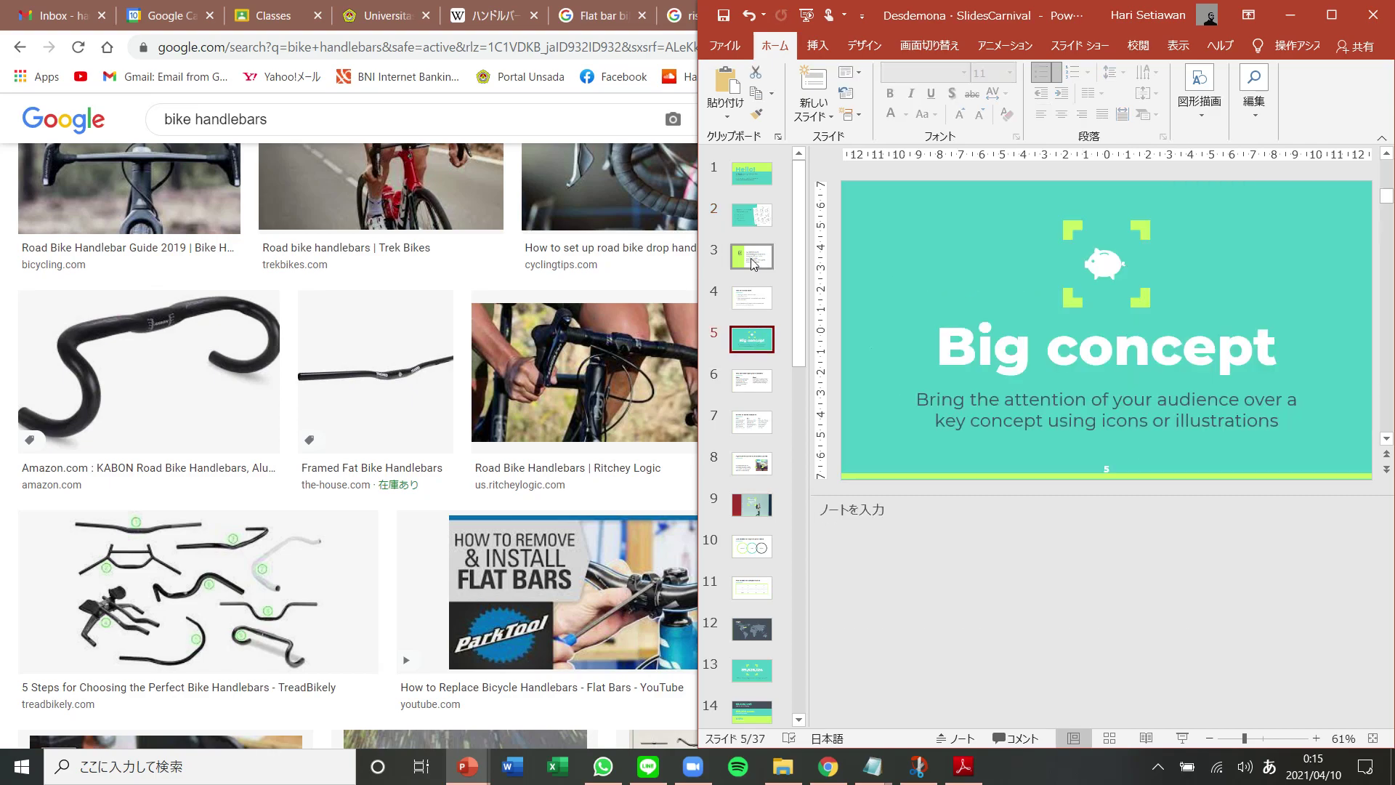
pyautogui.click(754, 258)
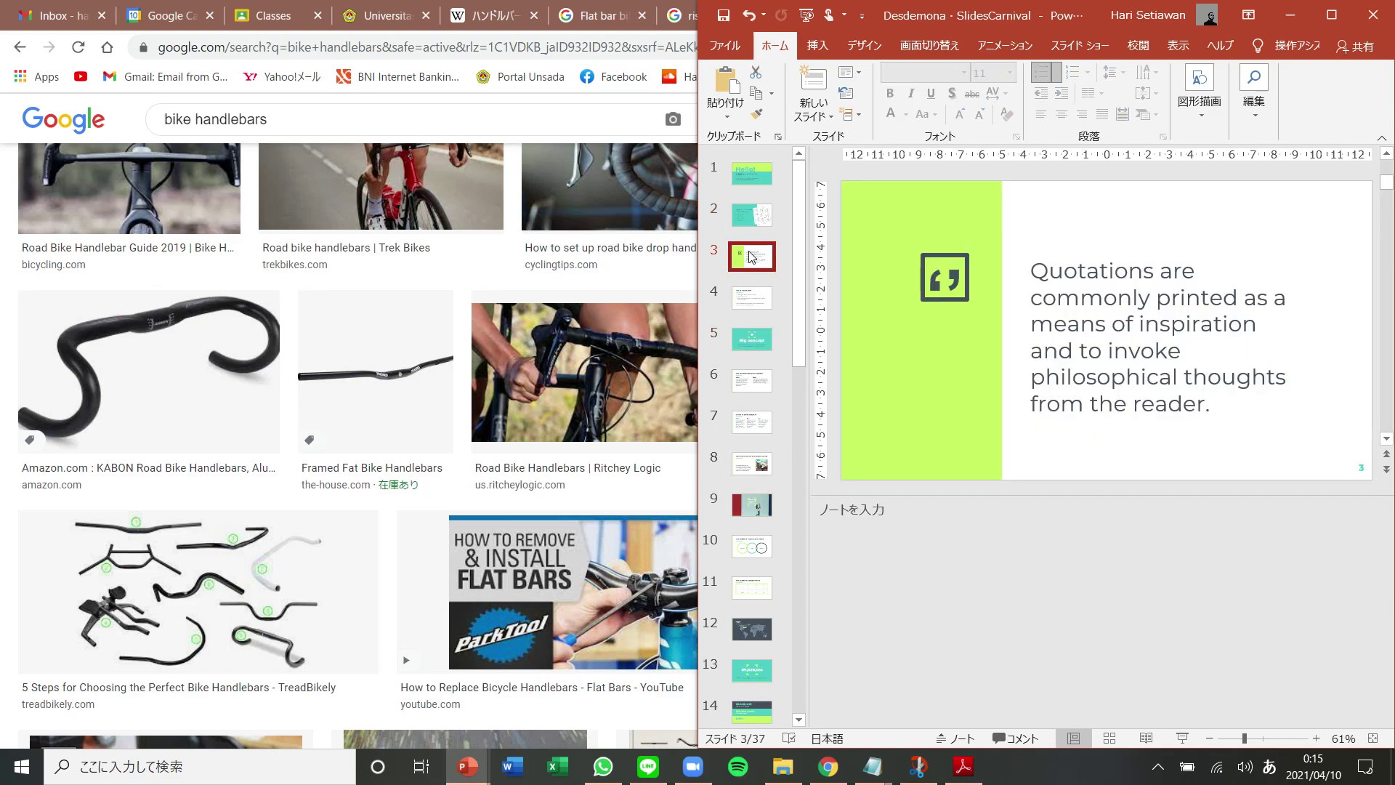
pyautogui.click(749, 222)
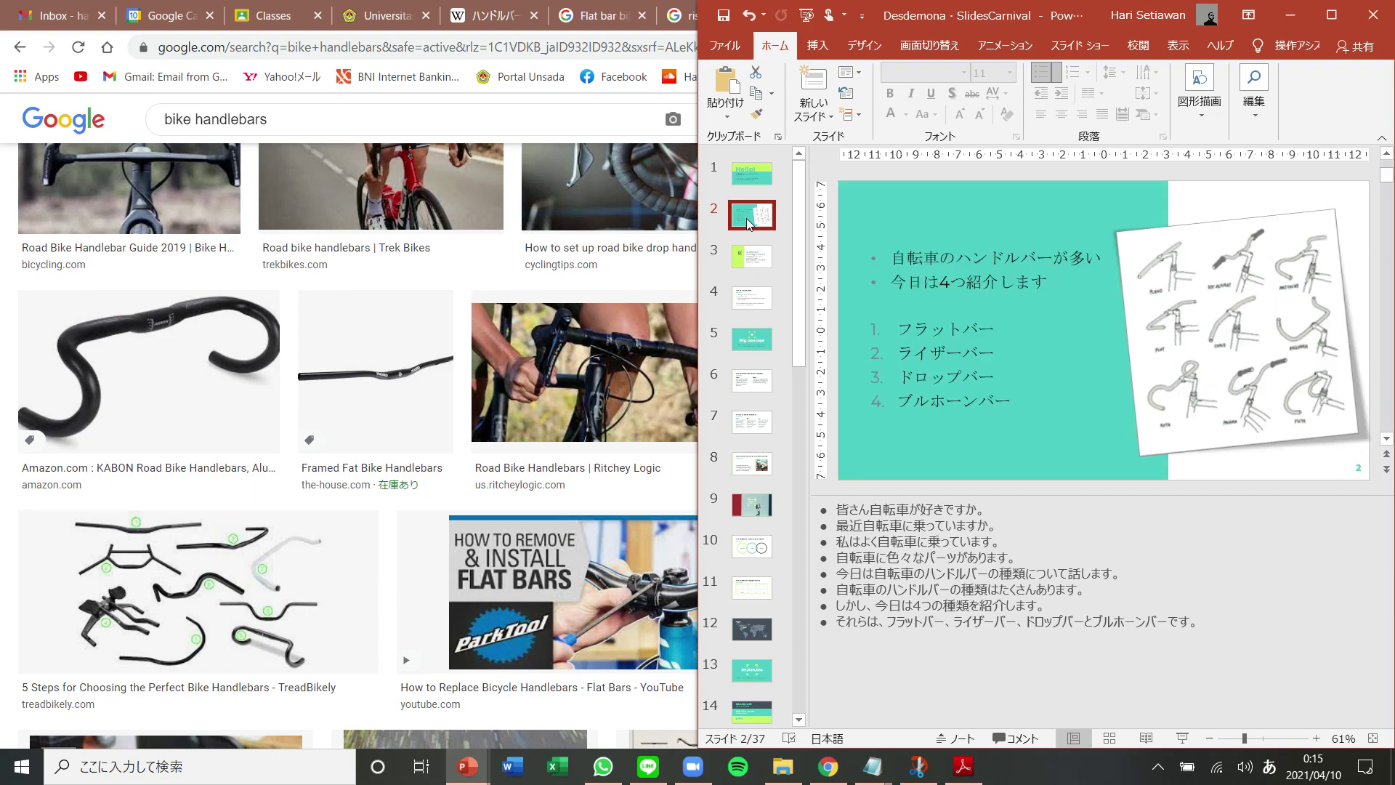
pyautogui.click(756, 273)
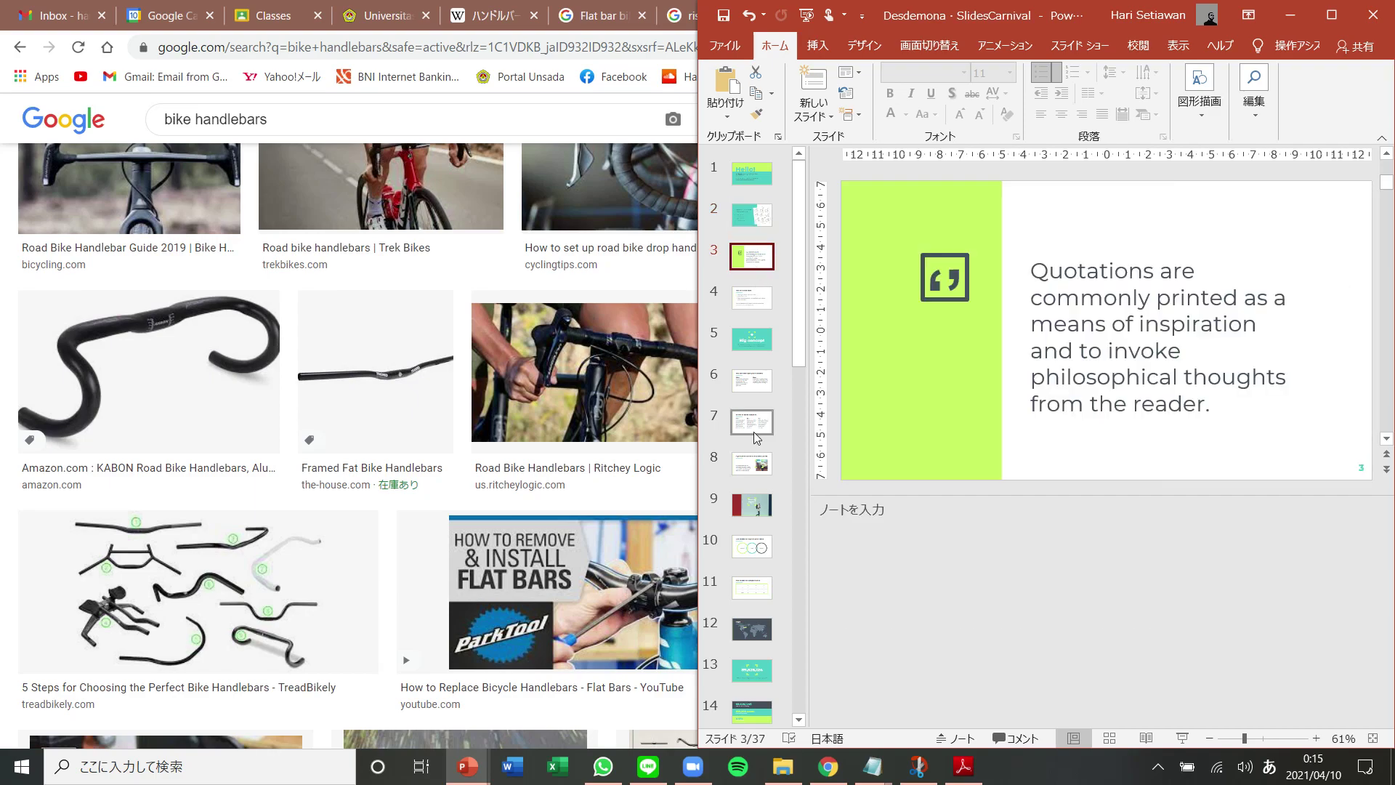
pyautogui.scroll(-3, 760, 676)
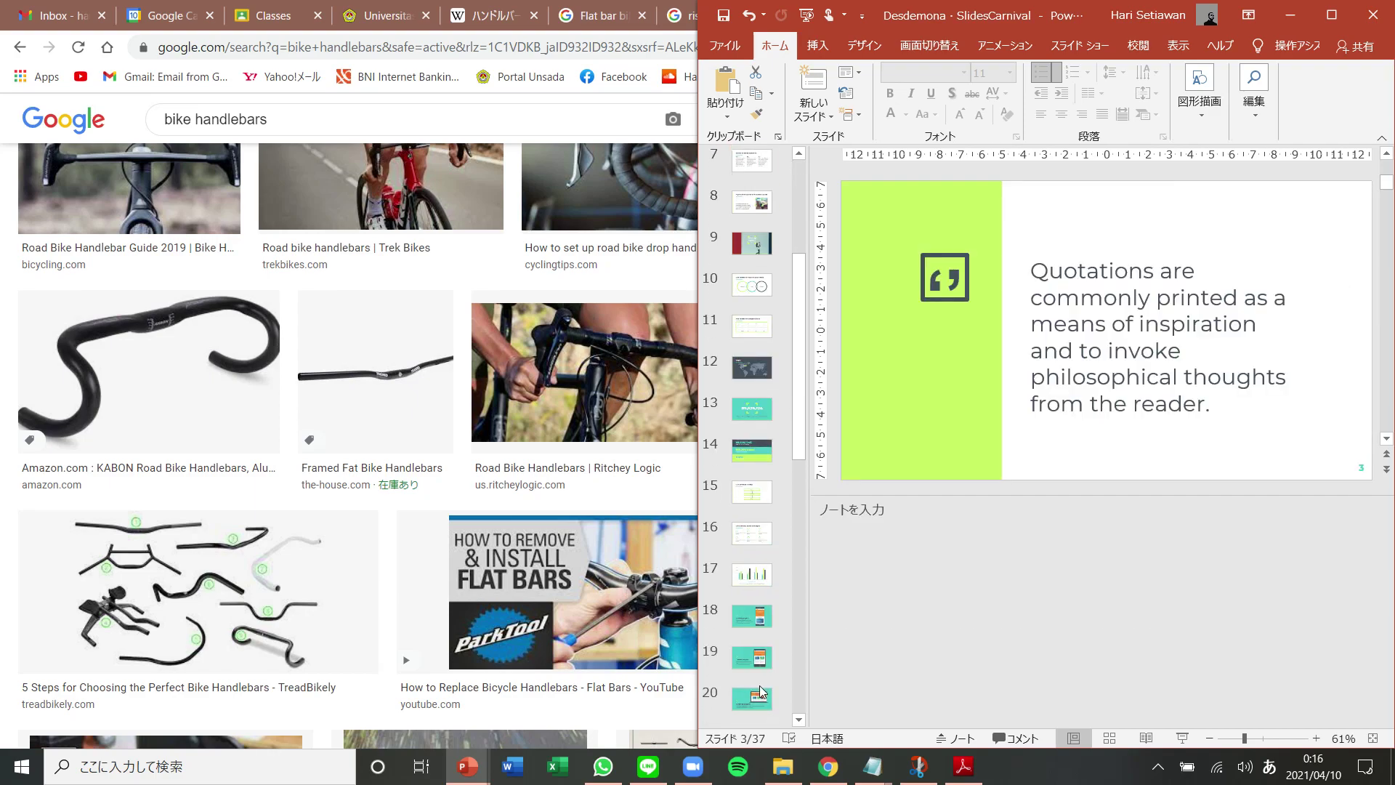
pyautogui.scroll(-2, 760, 691)
pyautogui.scroll(-2, 756, 590)
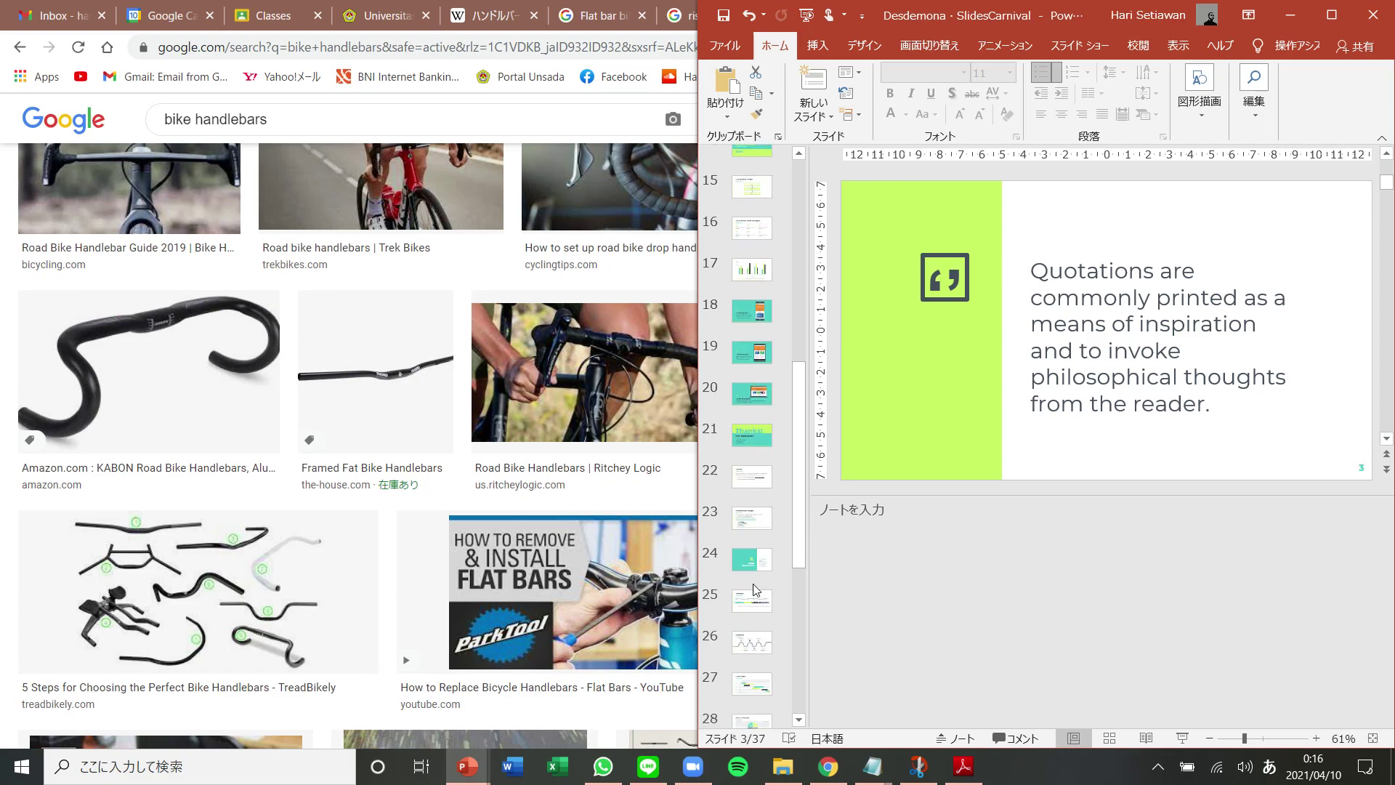
pyautogui.keyDown('shift'); pyautogui.click(752, 525); pyautogui.keyUp('shift')
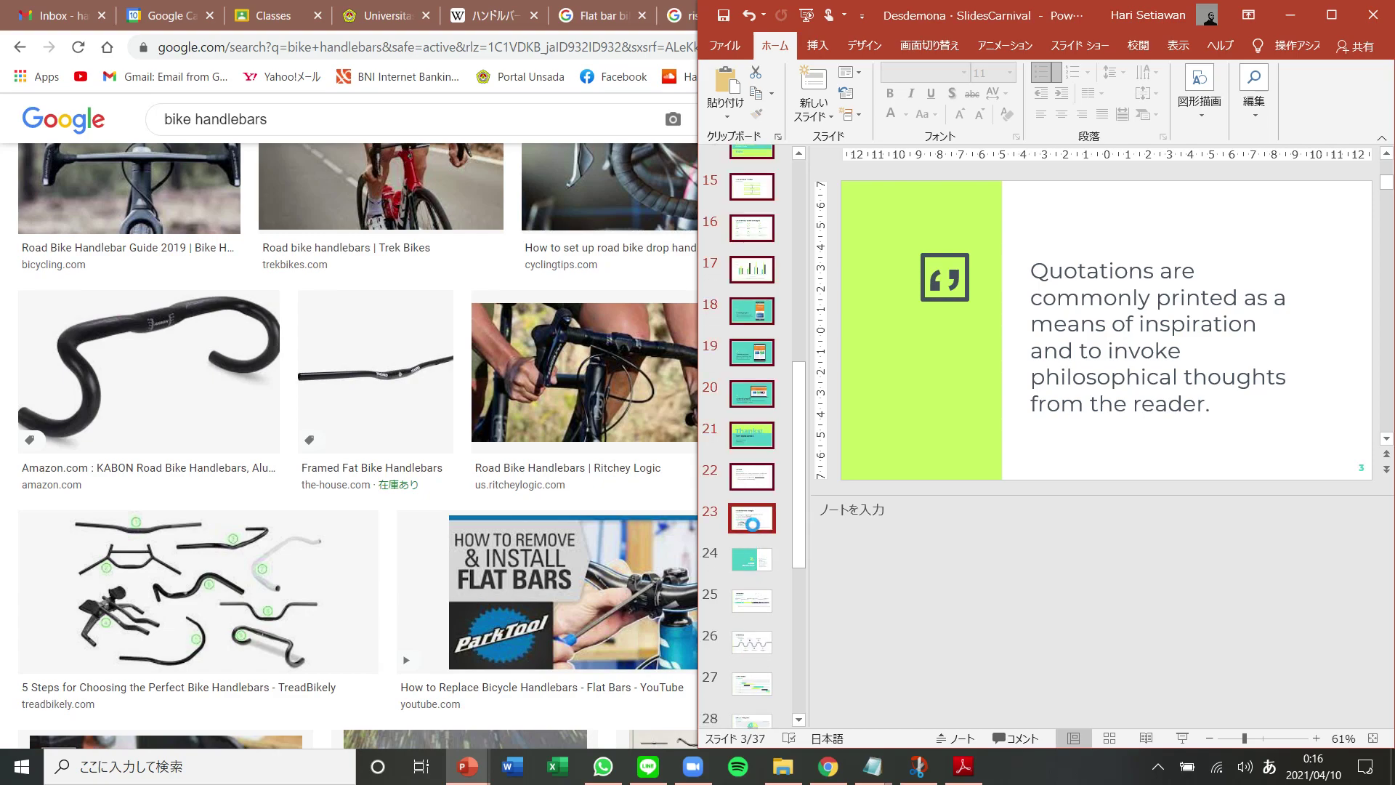
pyautogui.press('Delete')
# Look through the template slides that follow slide 3, including the timeline and the competitor matrix
pyautogui.click(755, 308)
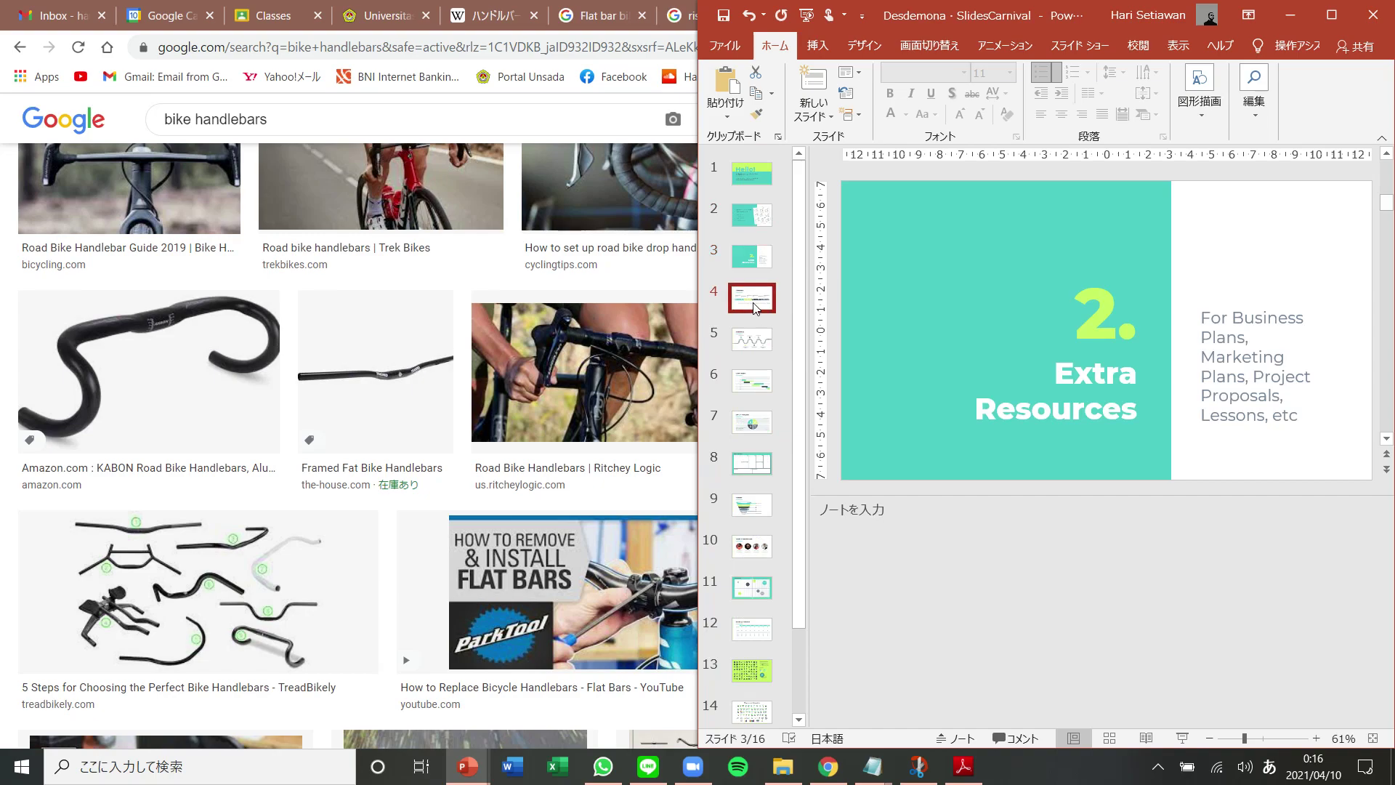
pyautogui.scroll(-2, 745, 643)
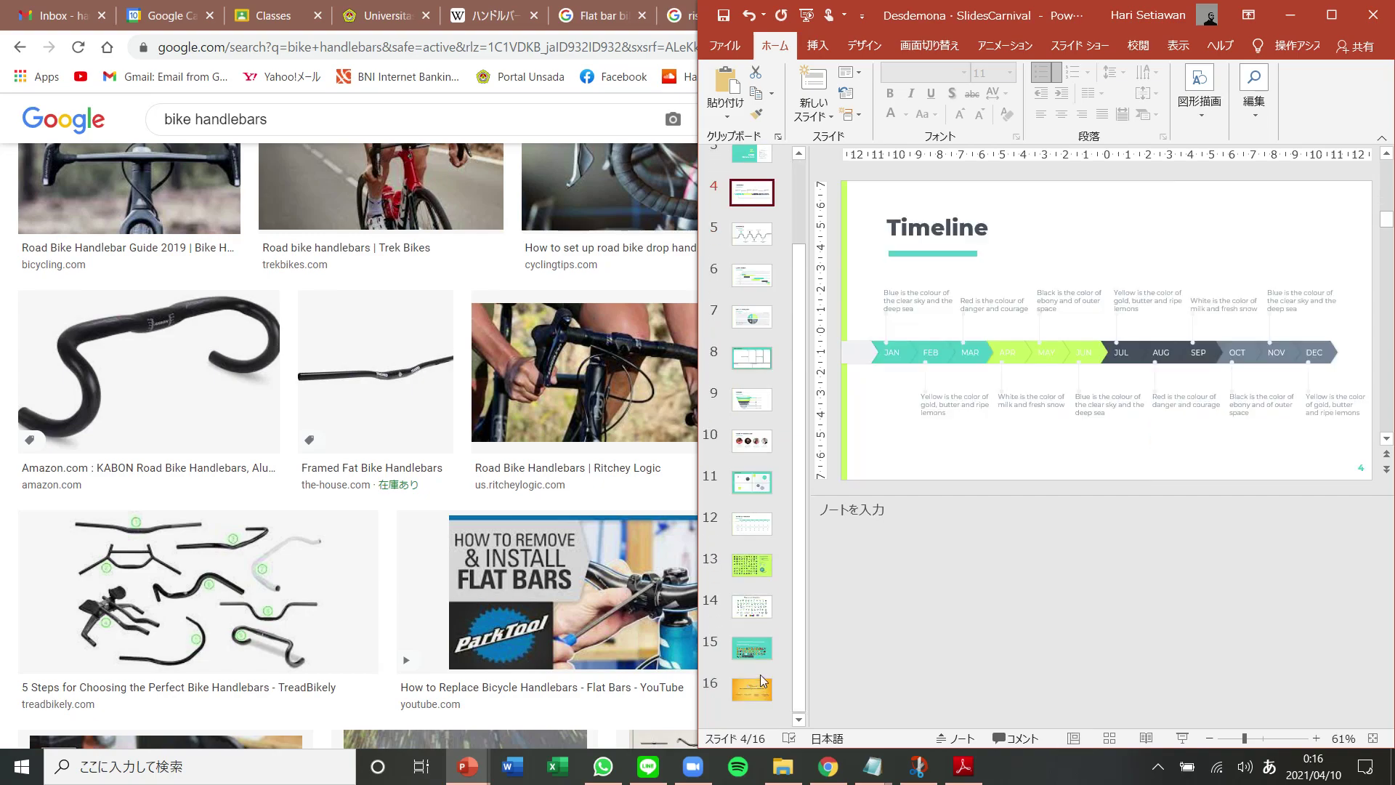
pyautogui.click(752, 481)
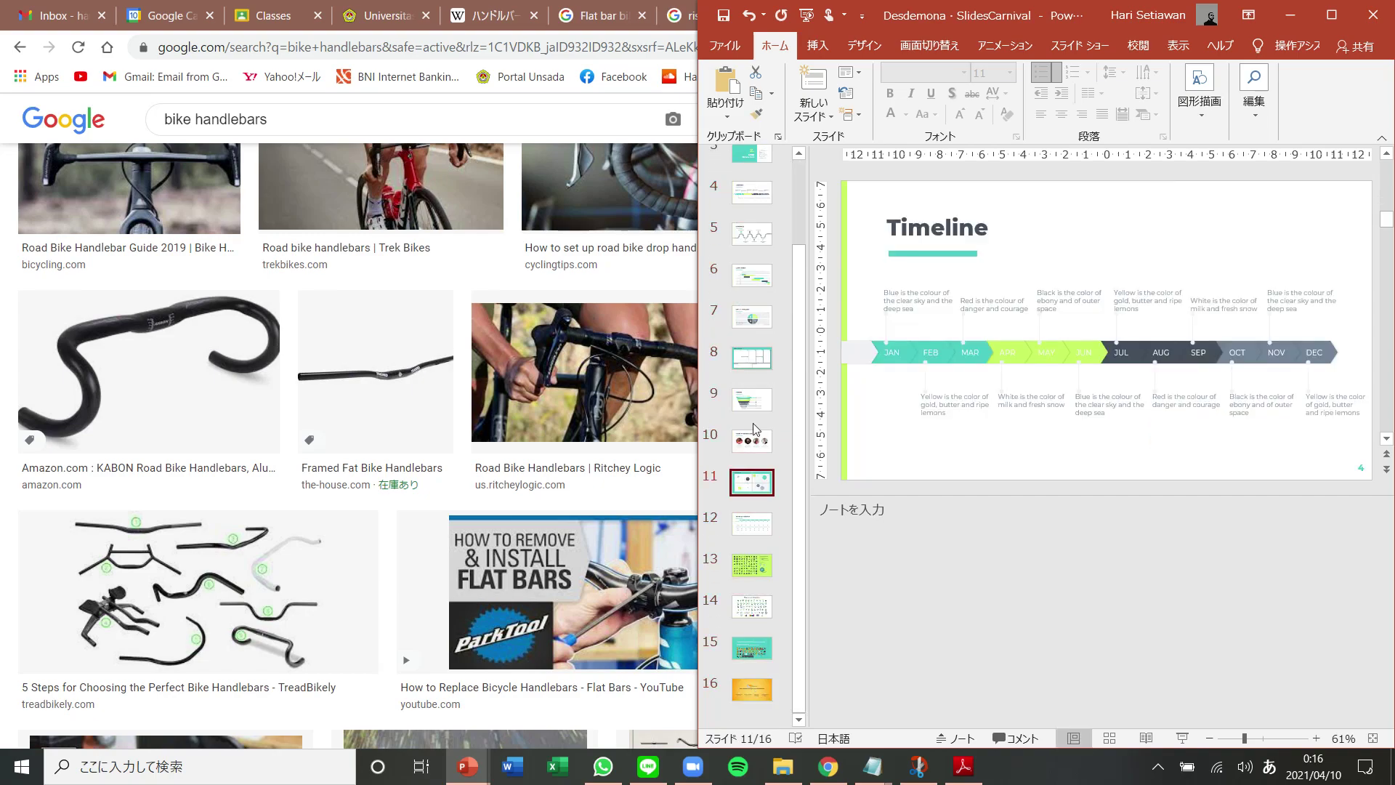
pyautogui.scroll(3, 762, 302)
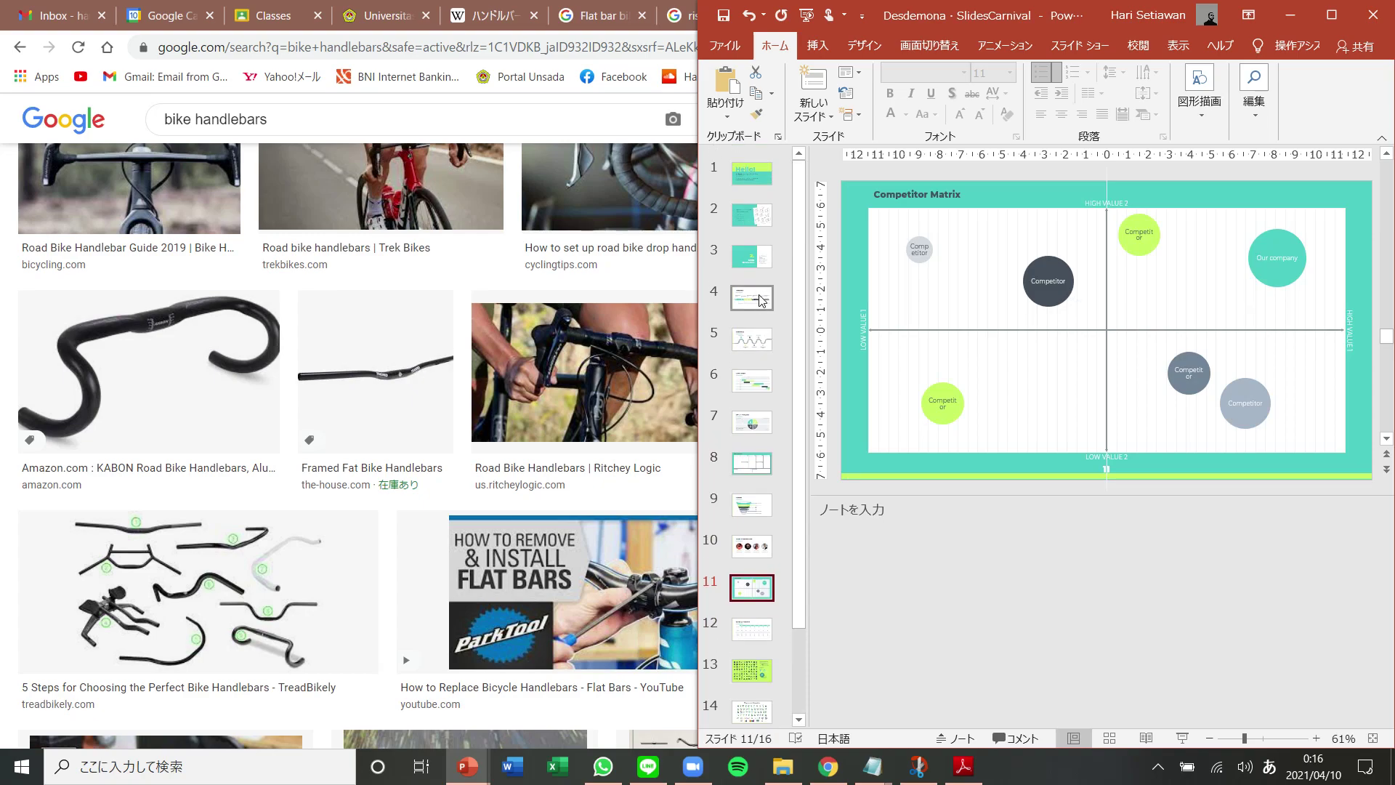
pyautogui.click(752, 258)
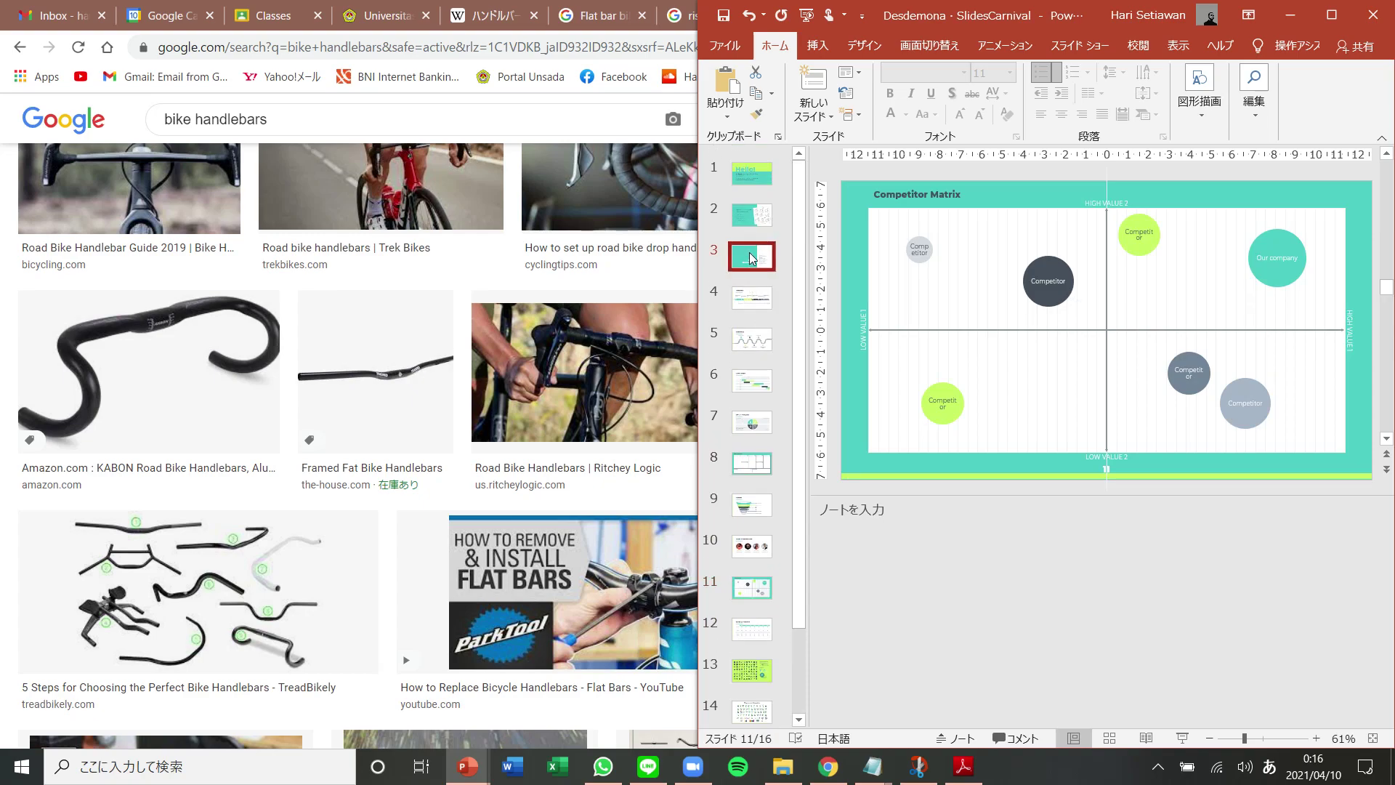
pyautogui.click(752, 299)
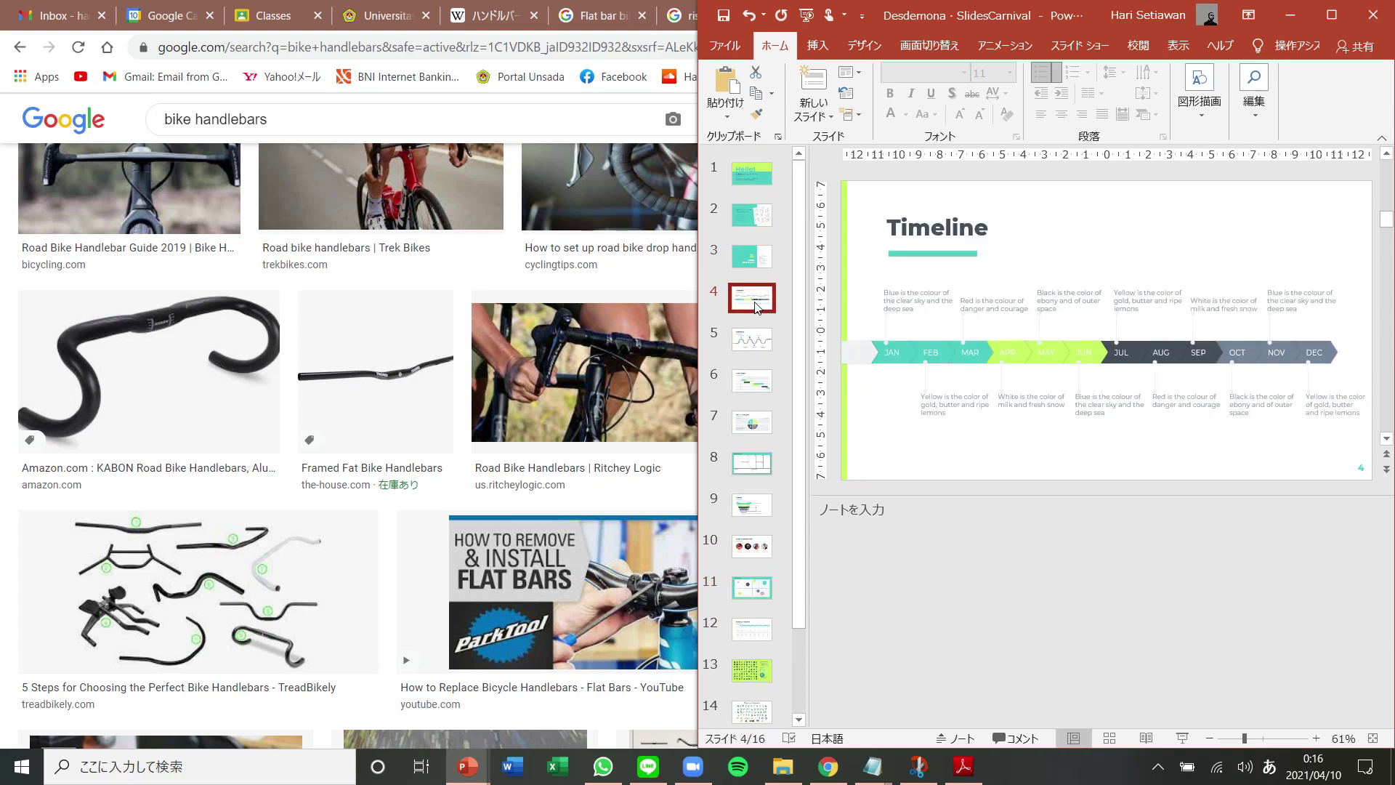
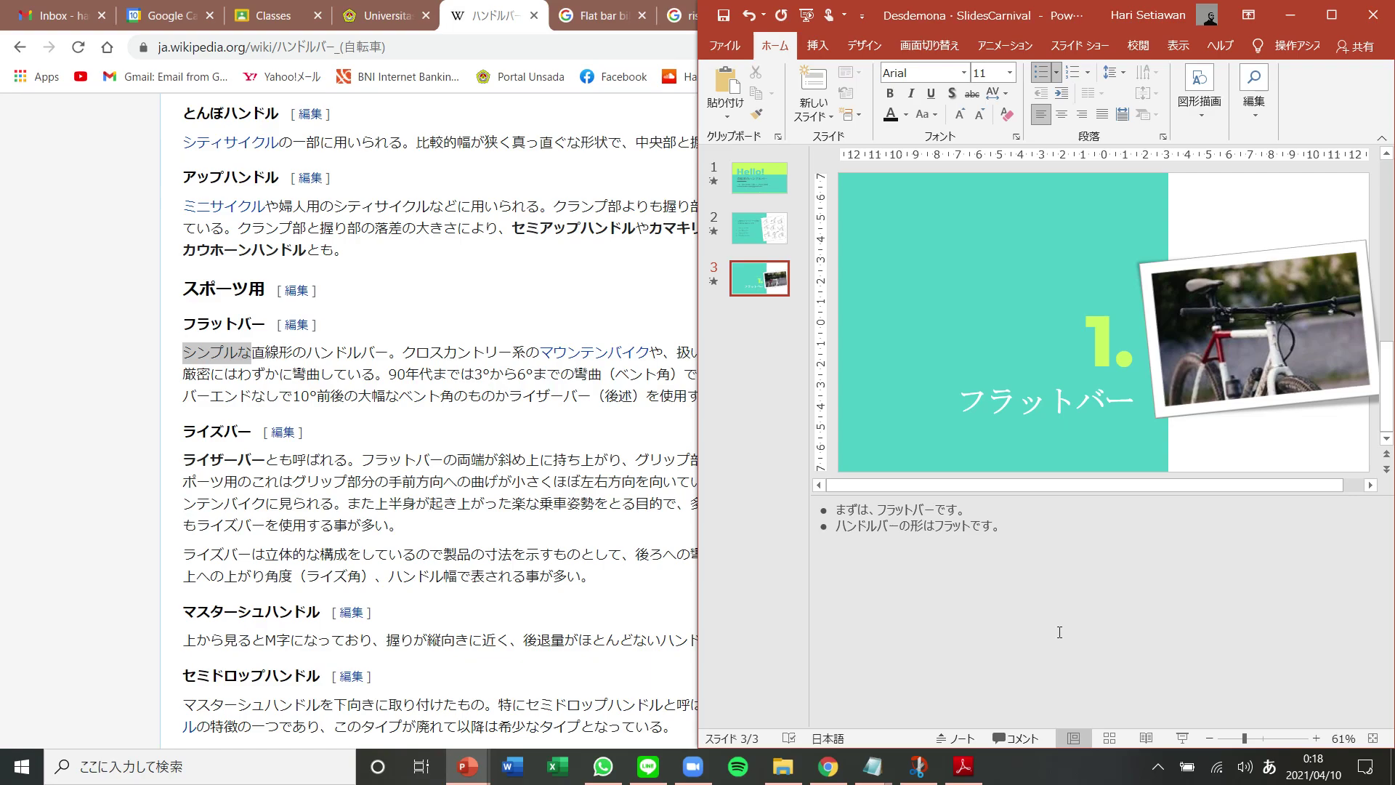
# Change slide 3's second speaker note to ハンドルバーの形はフラットで、シンプルです。 and start a new bullet with direct alphanumeric input
pyautogui.press('BackSpace')
pyautogui.press('BackSpace')
pyautogui.write('、shinpurudesu')
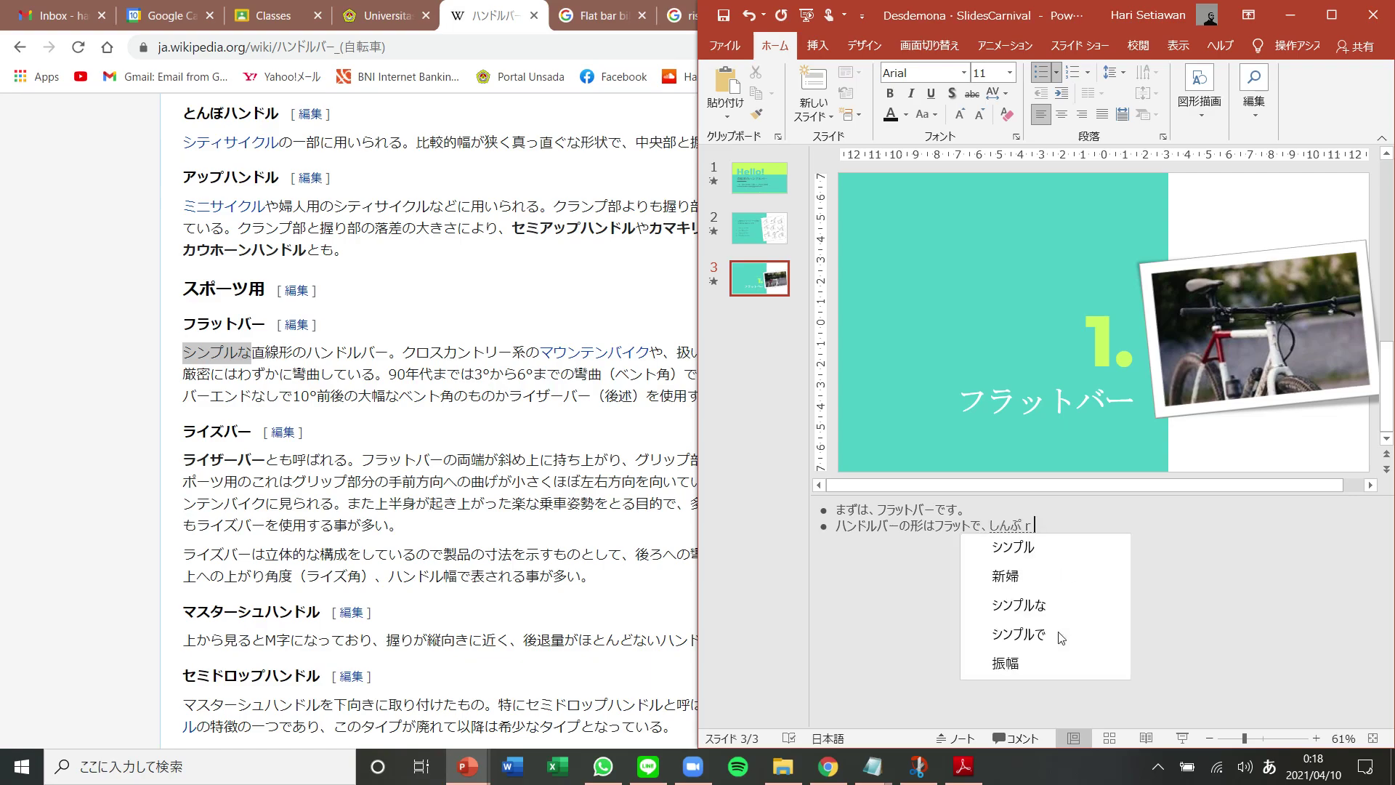
pyautogui.write('.')
pyautogui.press('Return')
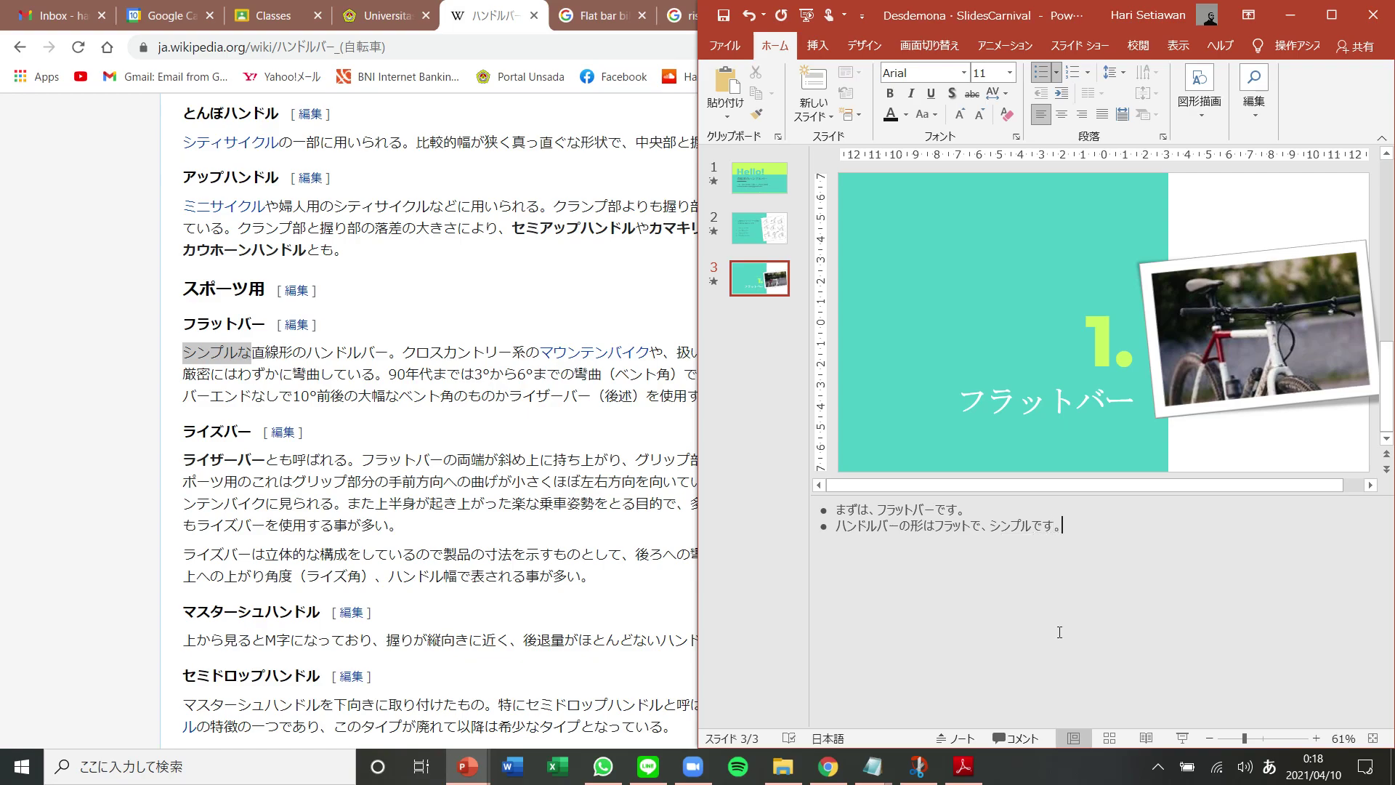
pyautogui.press('Return')
pyautogui.hotkey('alt', '`')
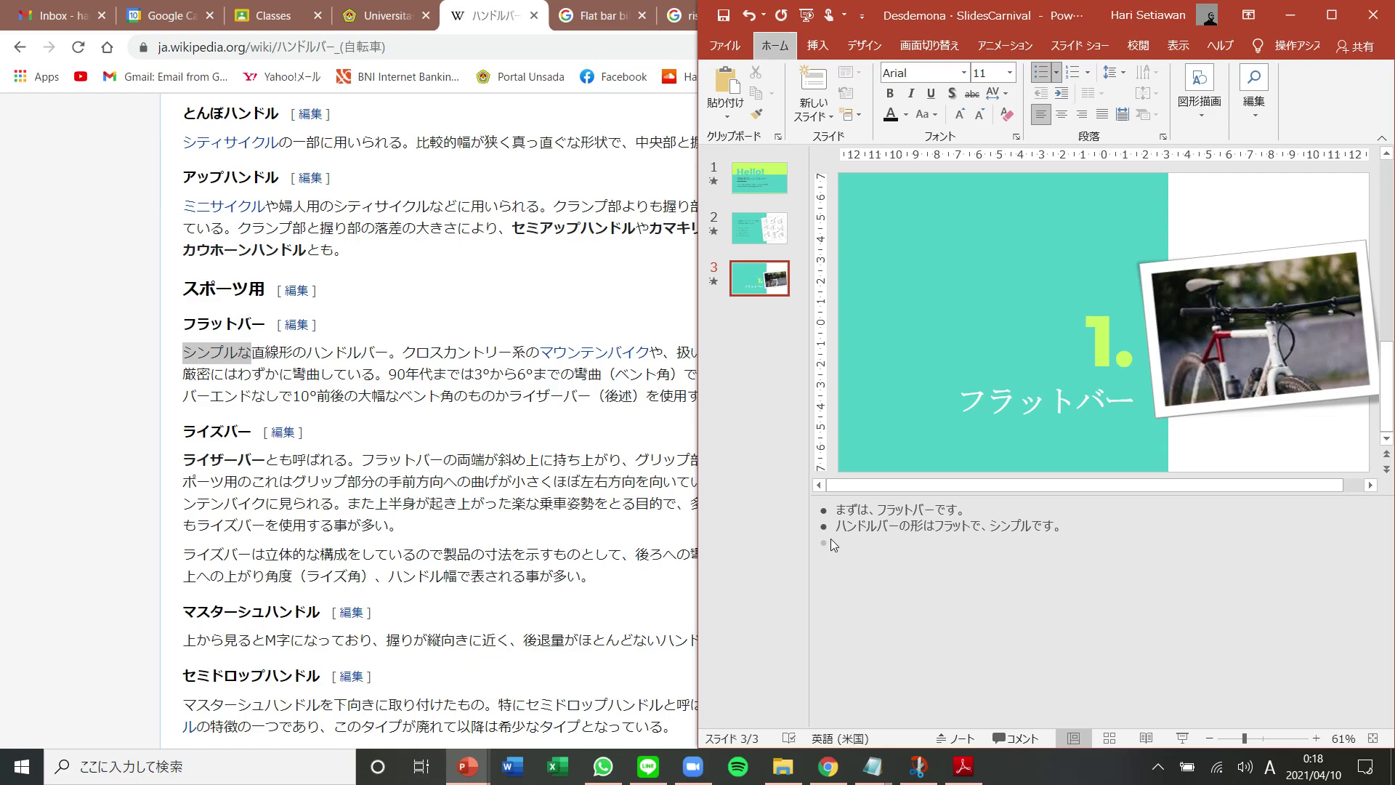
# Consult the フラットバー section of the Wikipedia handlebar article and begin slide 3's third speaker note with マウンテンバイクや
pyautogui.hotkey('alt', 'Tab')
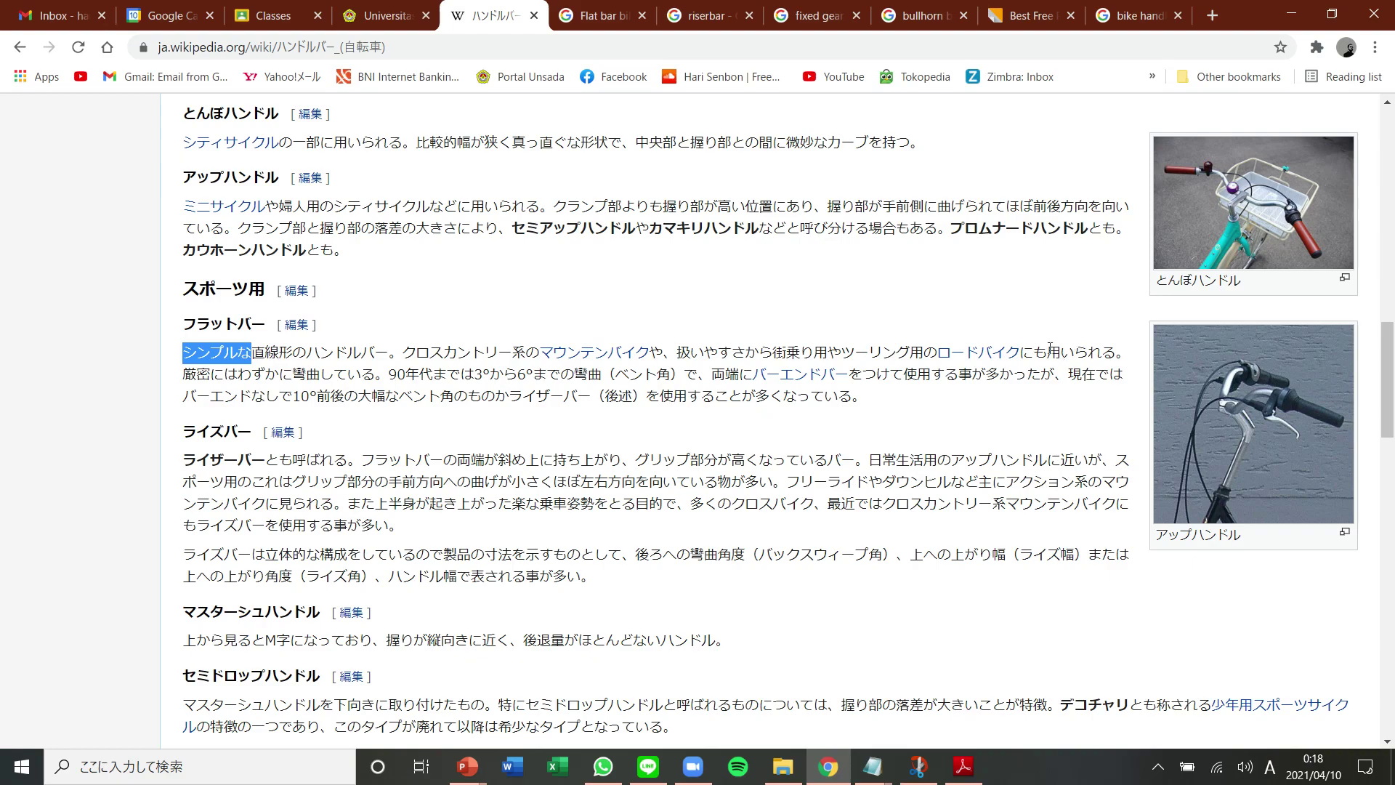
pyautogui.moveTo(1123, 355); pyautogui.dragTo(401, 354)
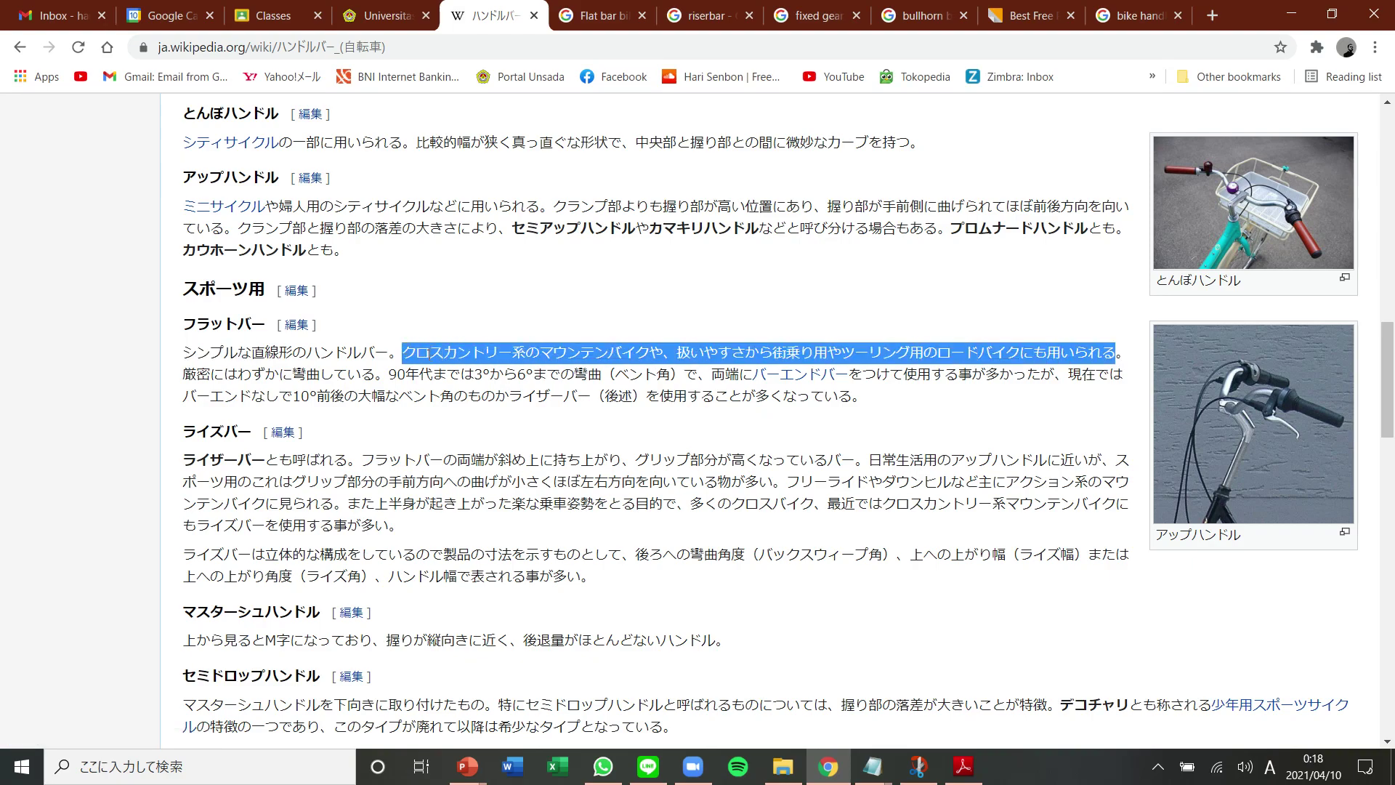
pyautogui.click(618, 427)
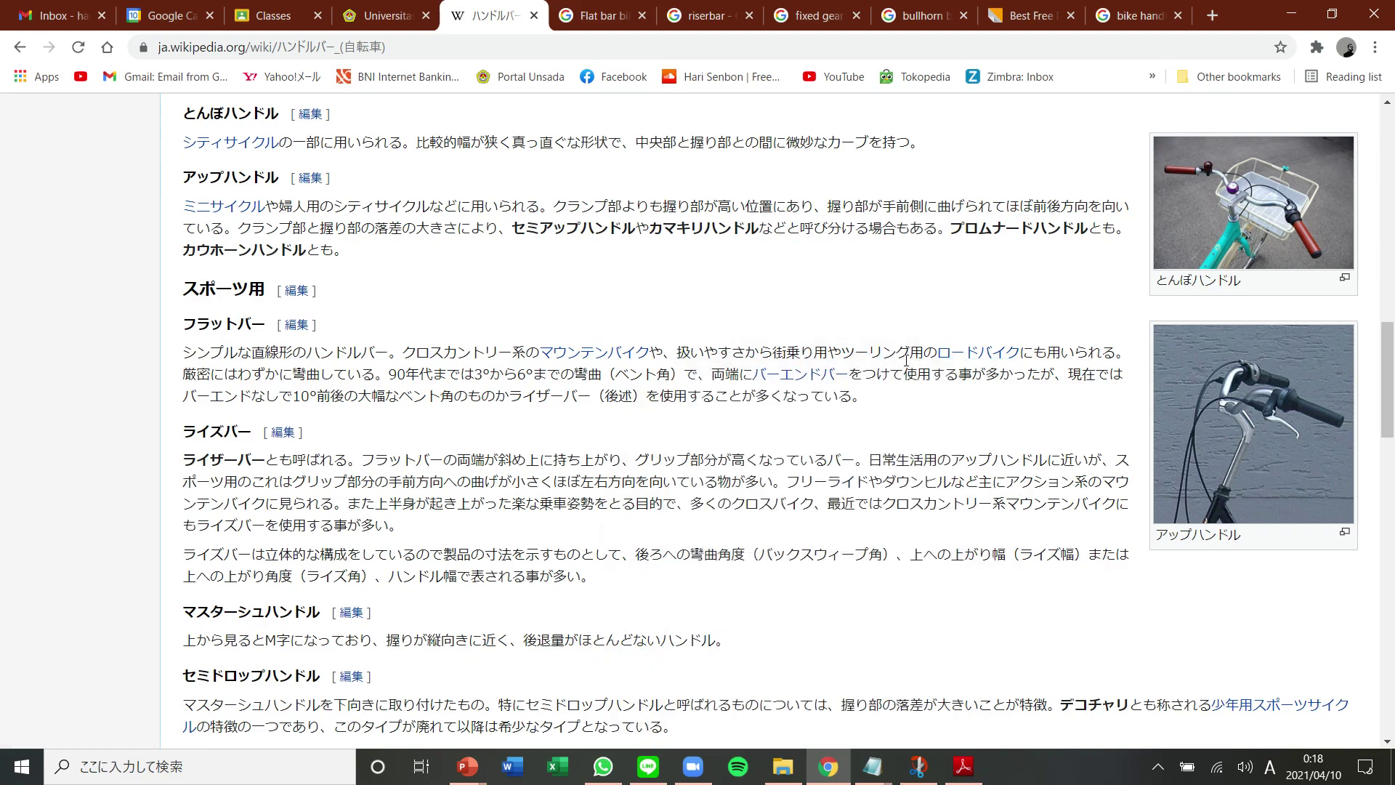
pyautogui.moveTo(992, 359)
pyautogui.moveTo(573, 369)
pyautogui.hotkey('alt', 'Tab')
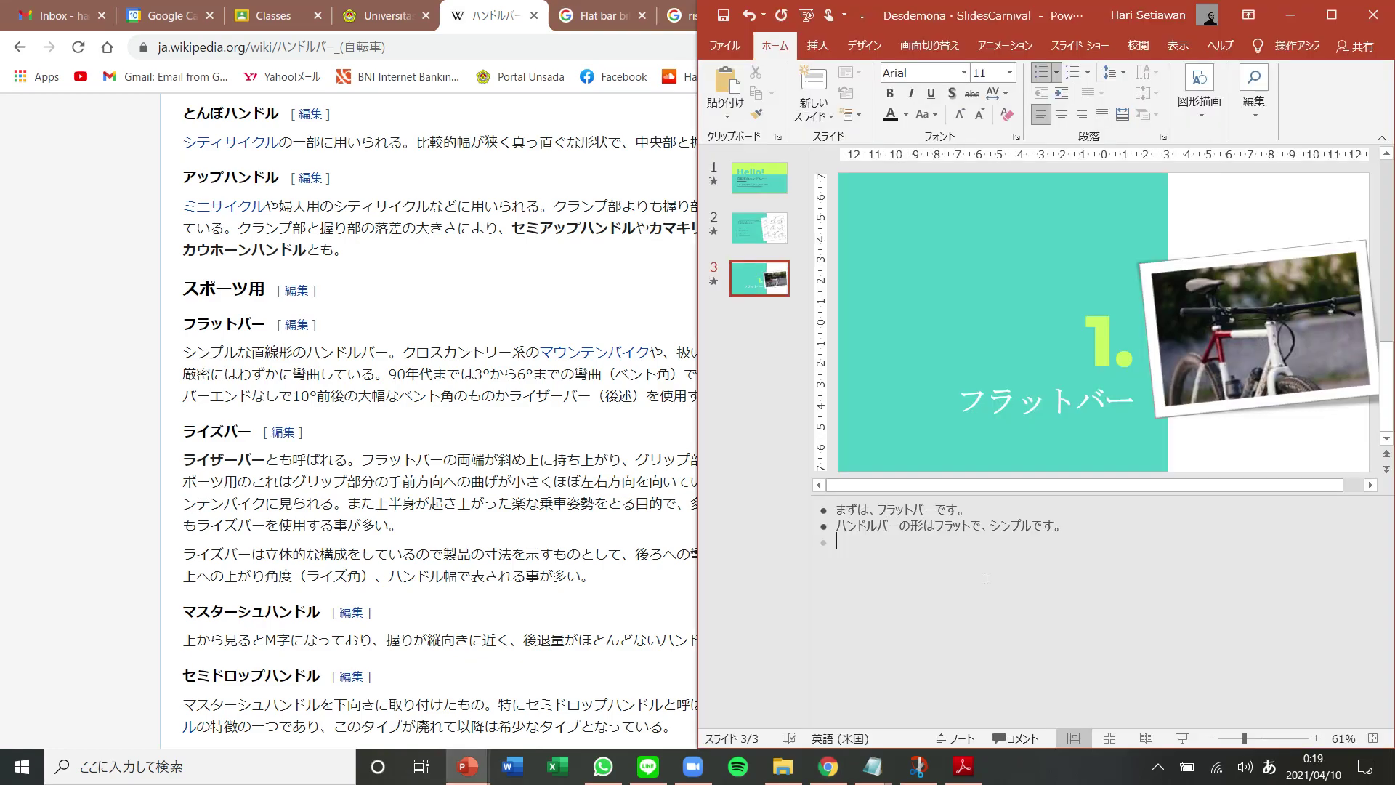
pyautogui.write('maunte')
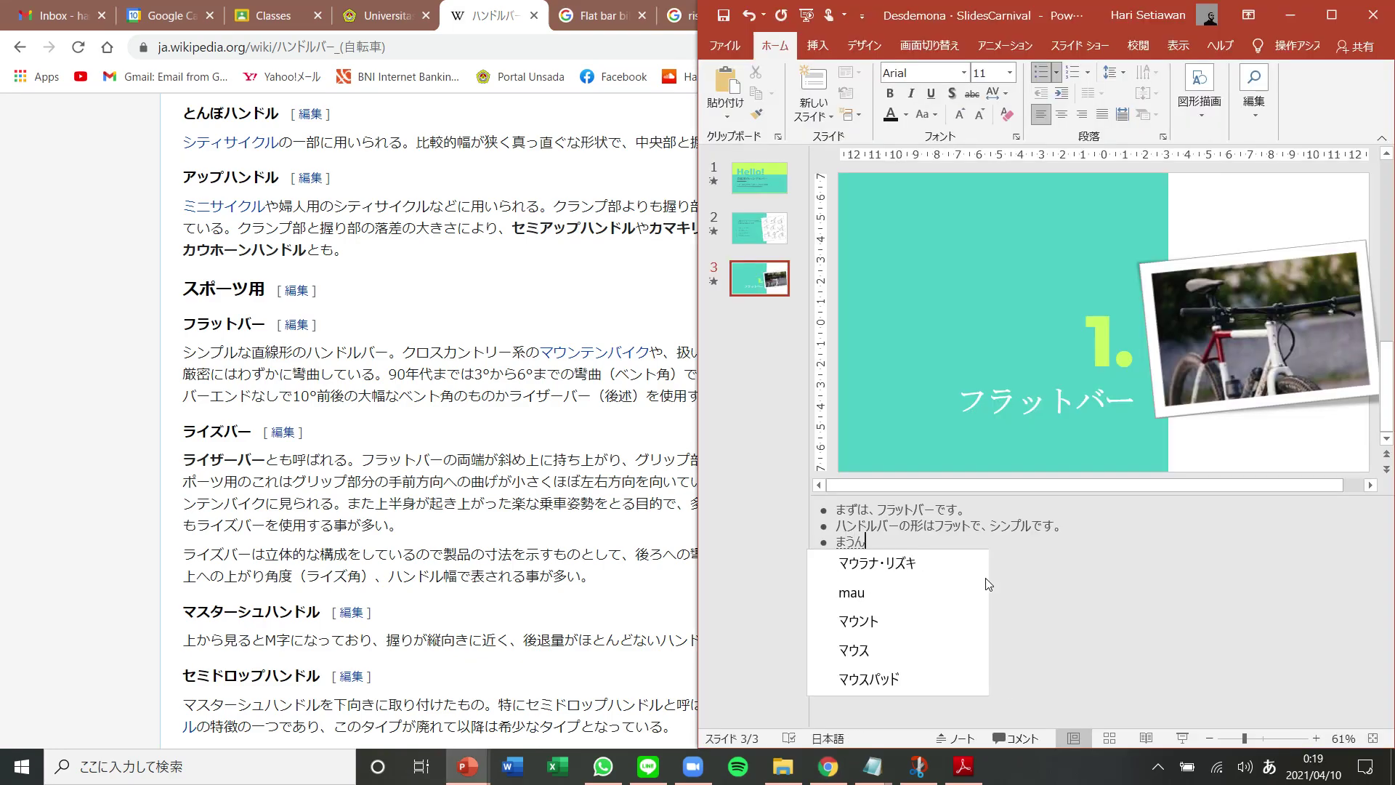
pyautogui.press('Down')
pyautogui.press('Down')
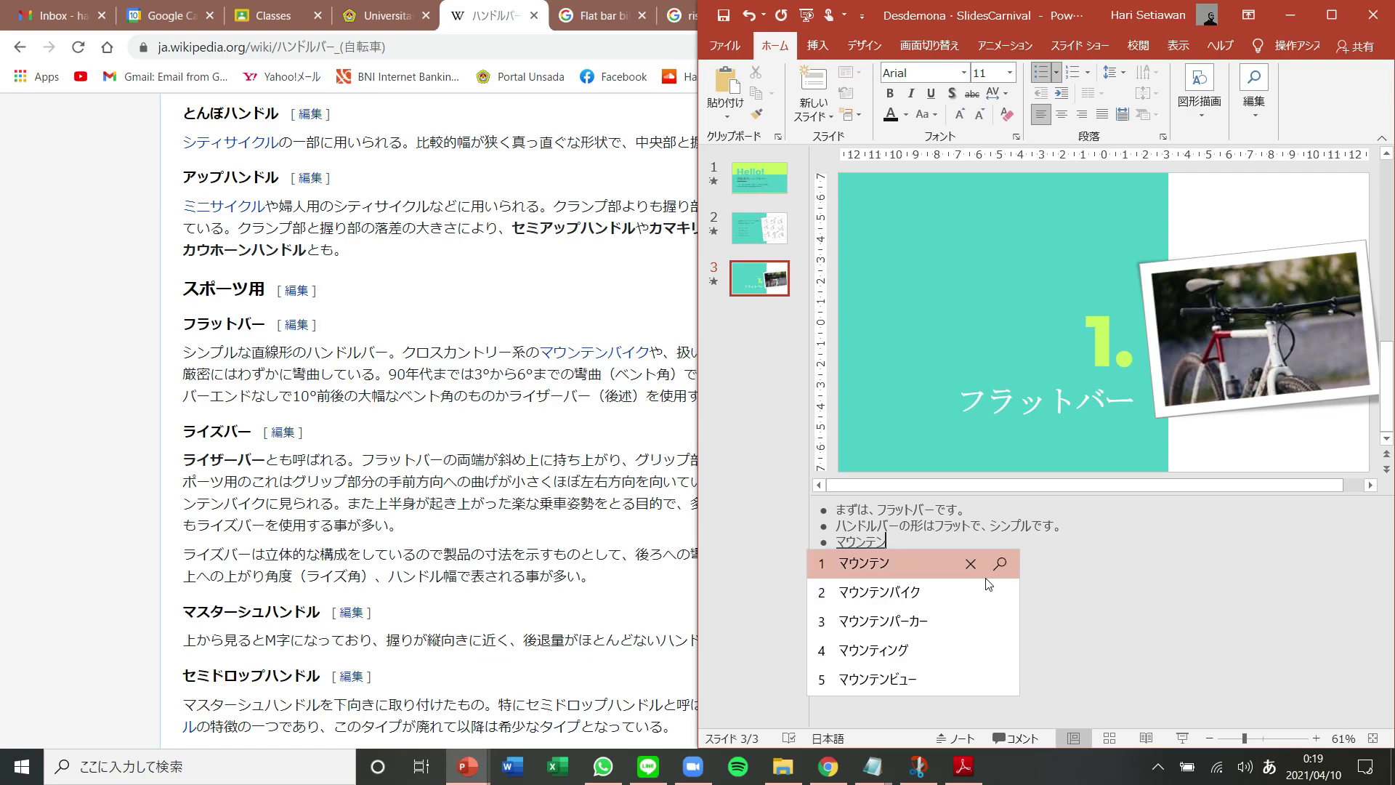
pyautogui.press('Return')
pyautogui.write('ya')
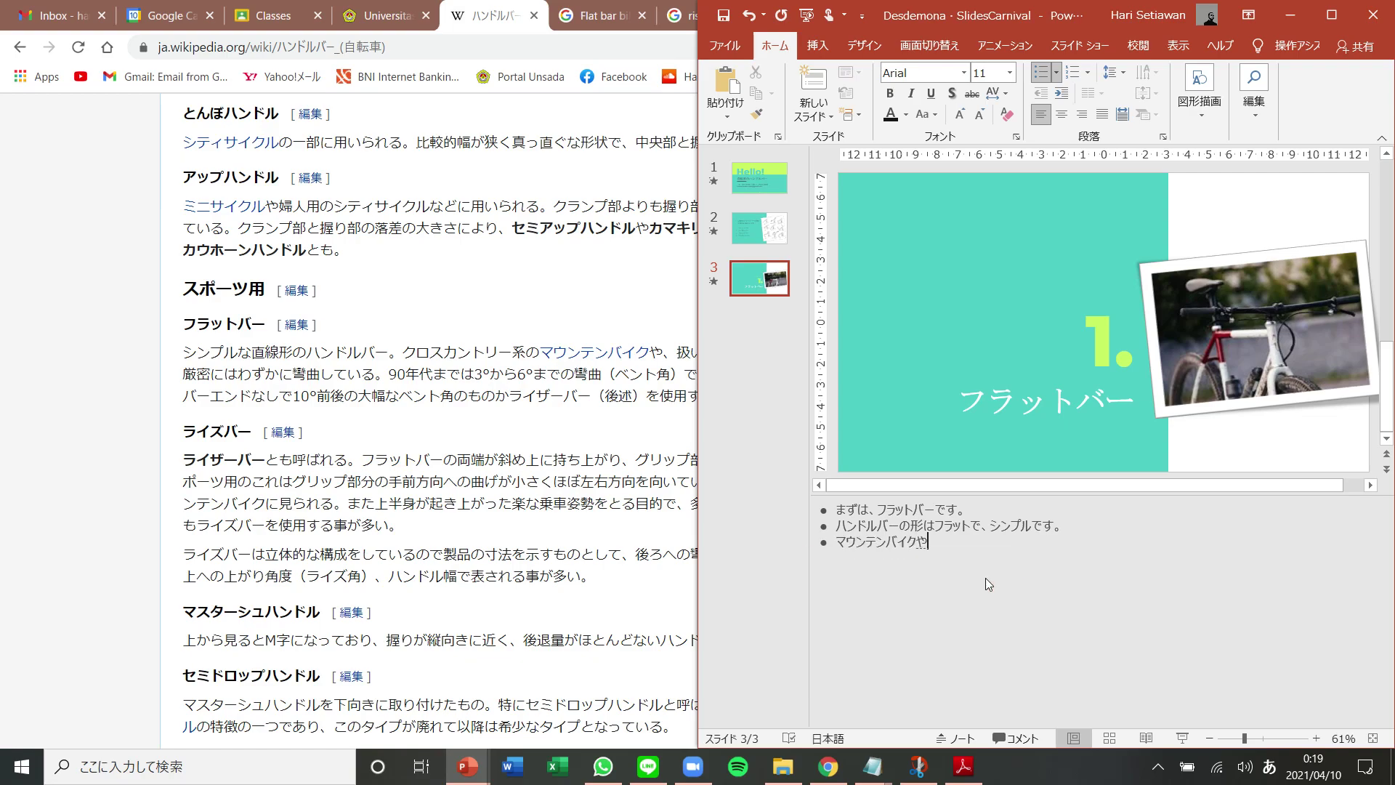
# Recheck the Wikipedia article and extend the third note with クロスカントリーなどの
pyautogui.hotkey('alt', 'Tab')
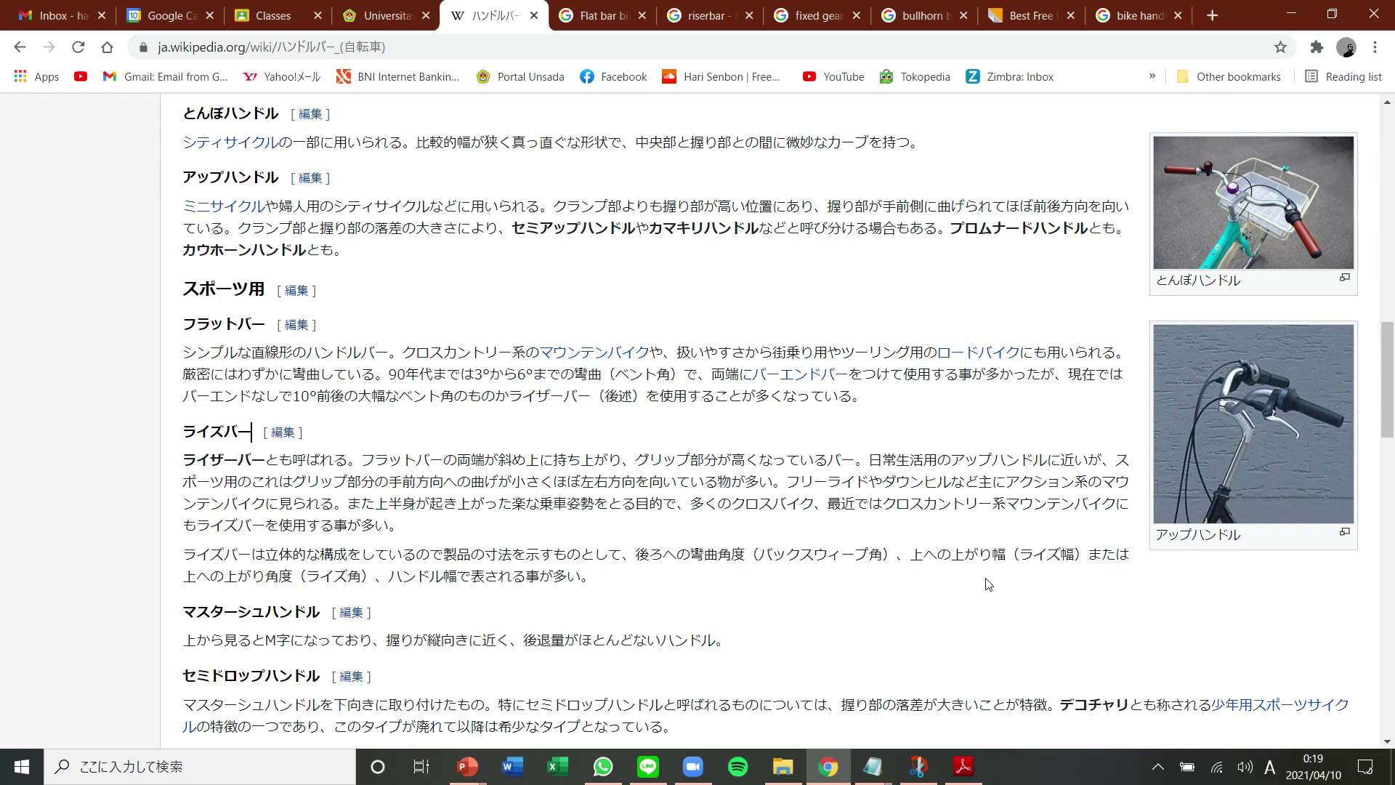
pyautogui.hotkey('alt', 'Tab')
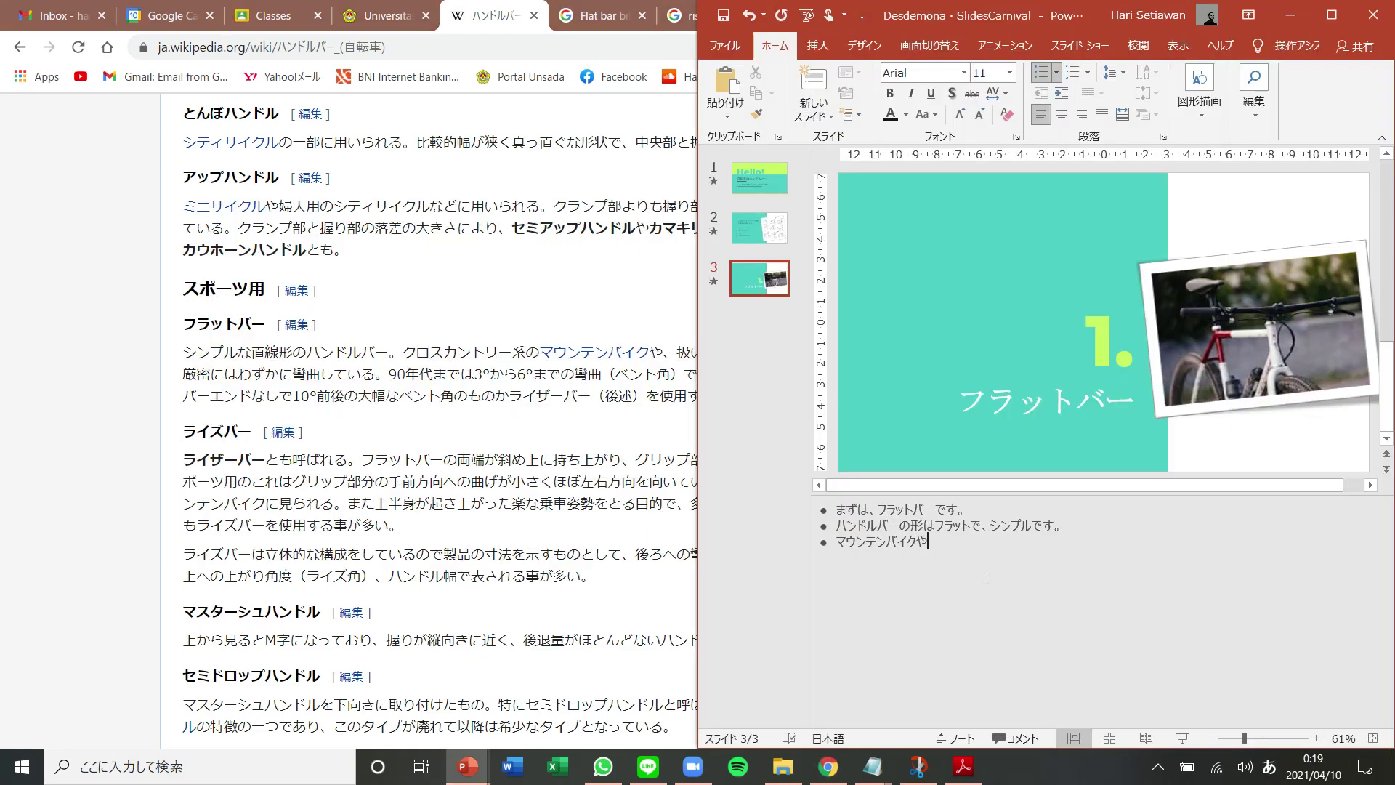
pyautogui.write('くろすか')
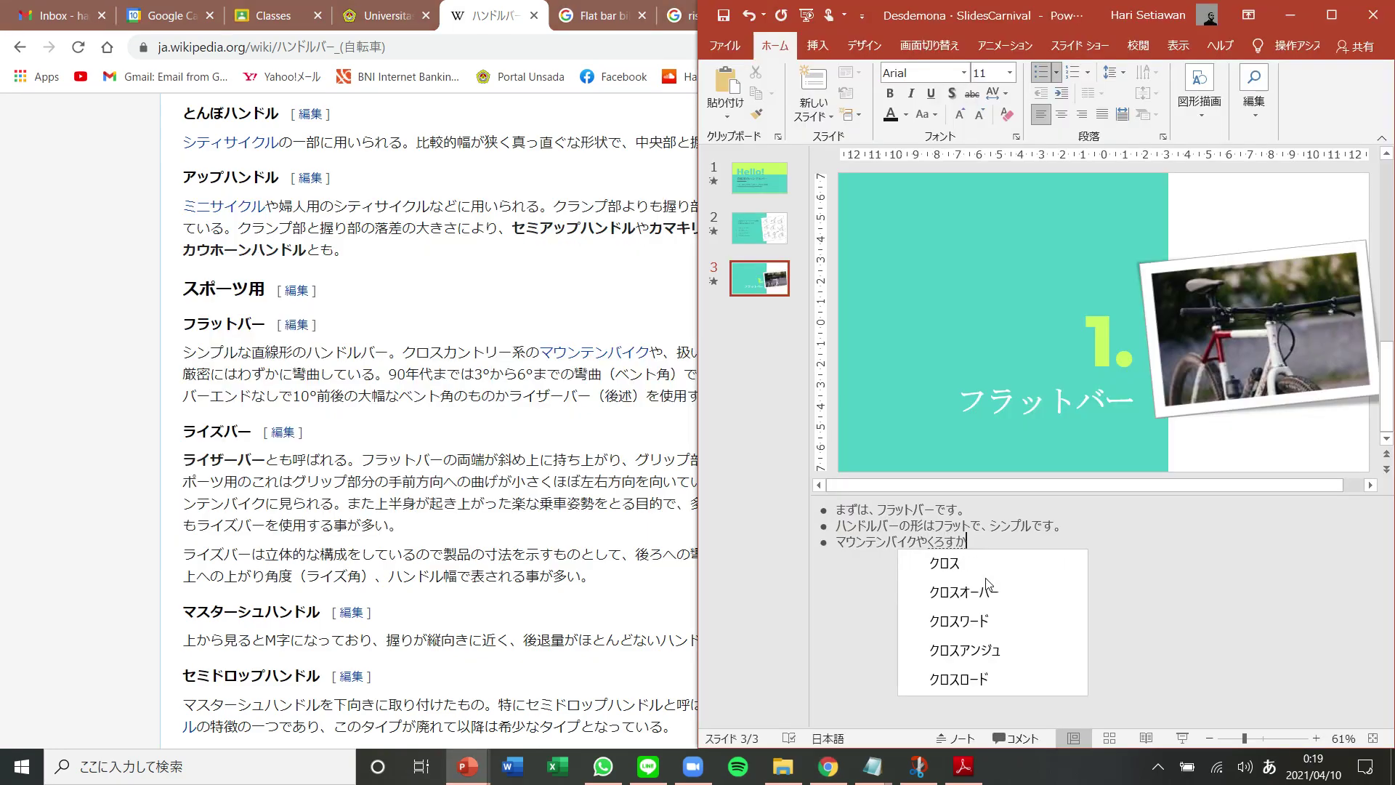
pyautogui.write('んとりー')
pyautogui.press('space')
pyautogui.press('Return')
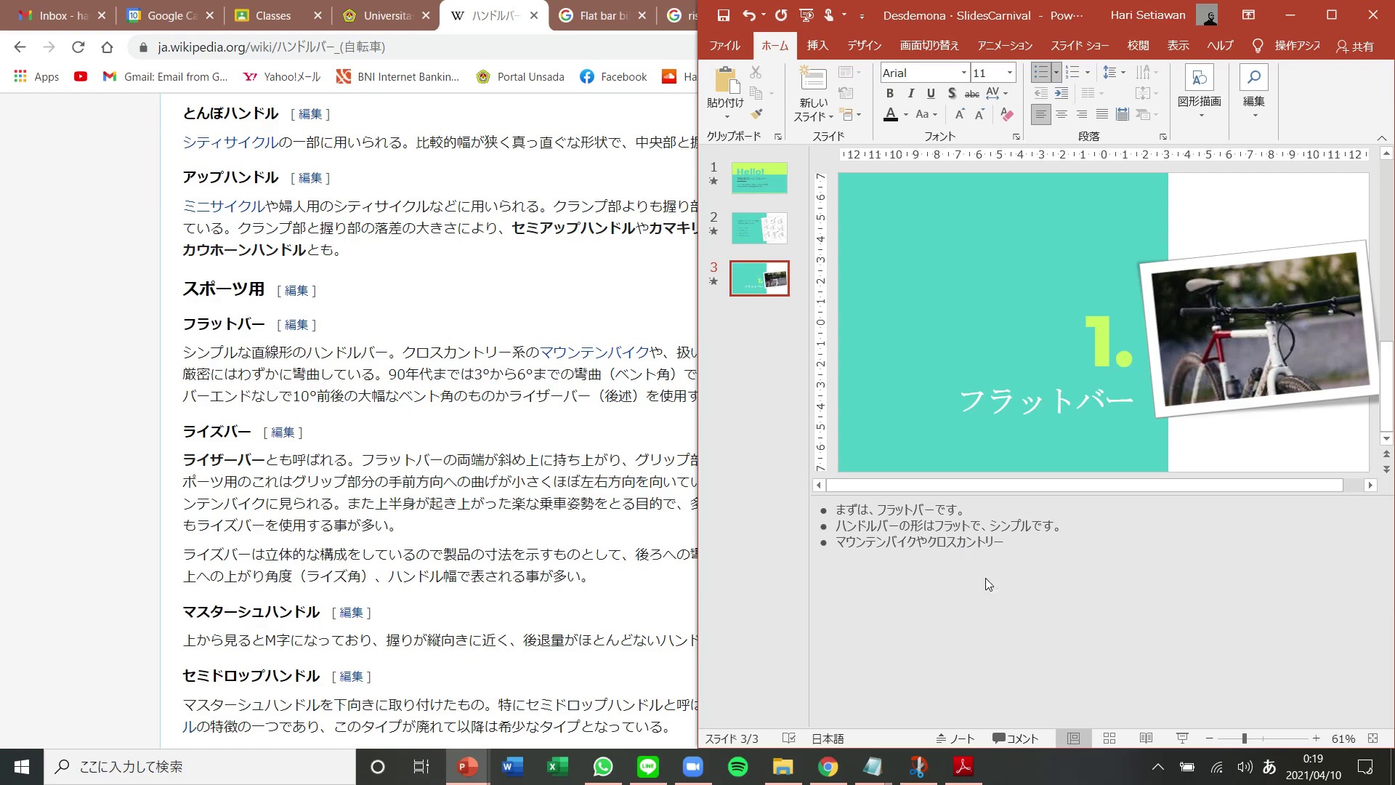
pyautogui.write('nadono')
pyautogui.press('Return')
# Finish the third note with 自転車に使われています。 and glance back at the Wikipedia article
pyautogui.write('jitensh')
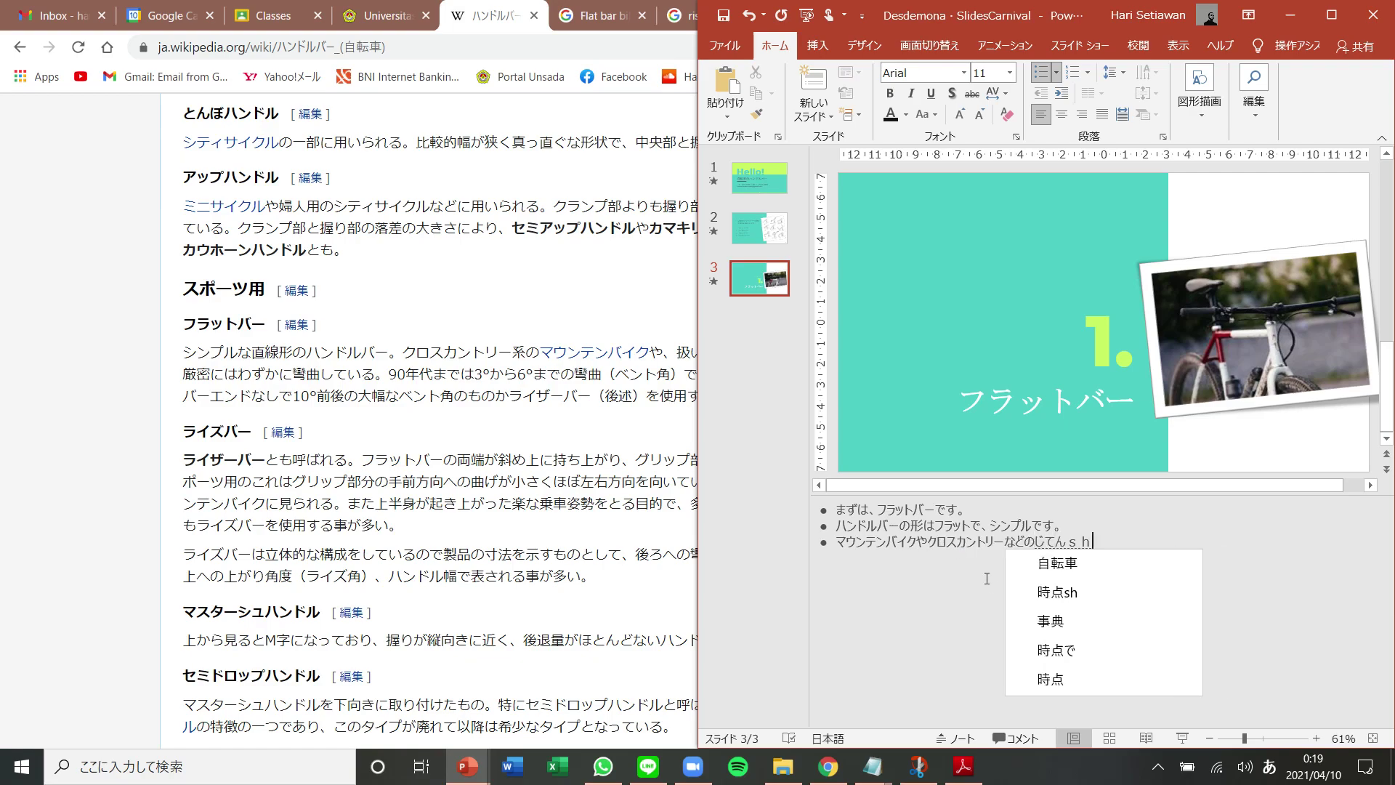
pyautogui.write('a')
pyautogui.press('space')
pyautogui.press('Return')
pyautogui.write('ni')
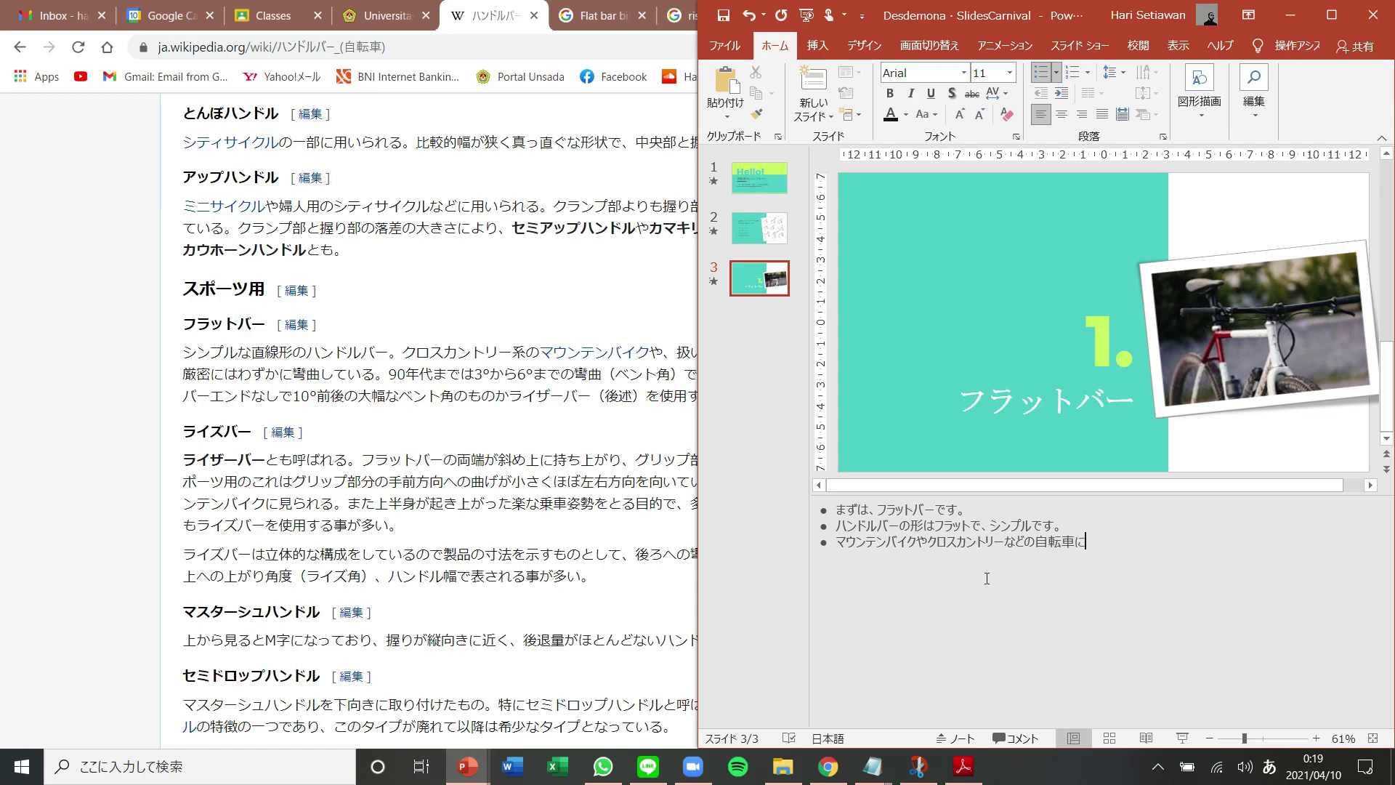
pyautogui.write('tsukawareteimasu')
pyautogui.press('space')
pyautogui.write('.')
pyautogui.press('Return')
pyautogui.hotkey('alt', 'Tab')
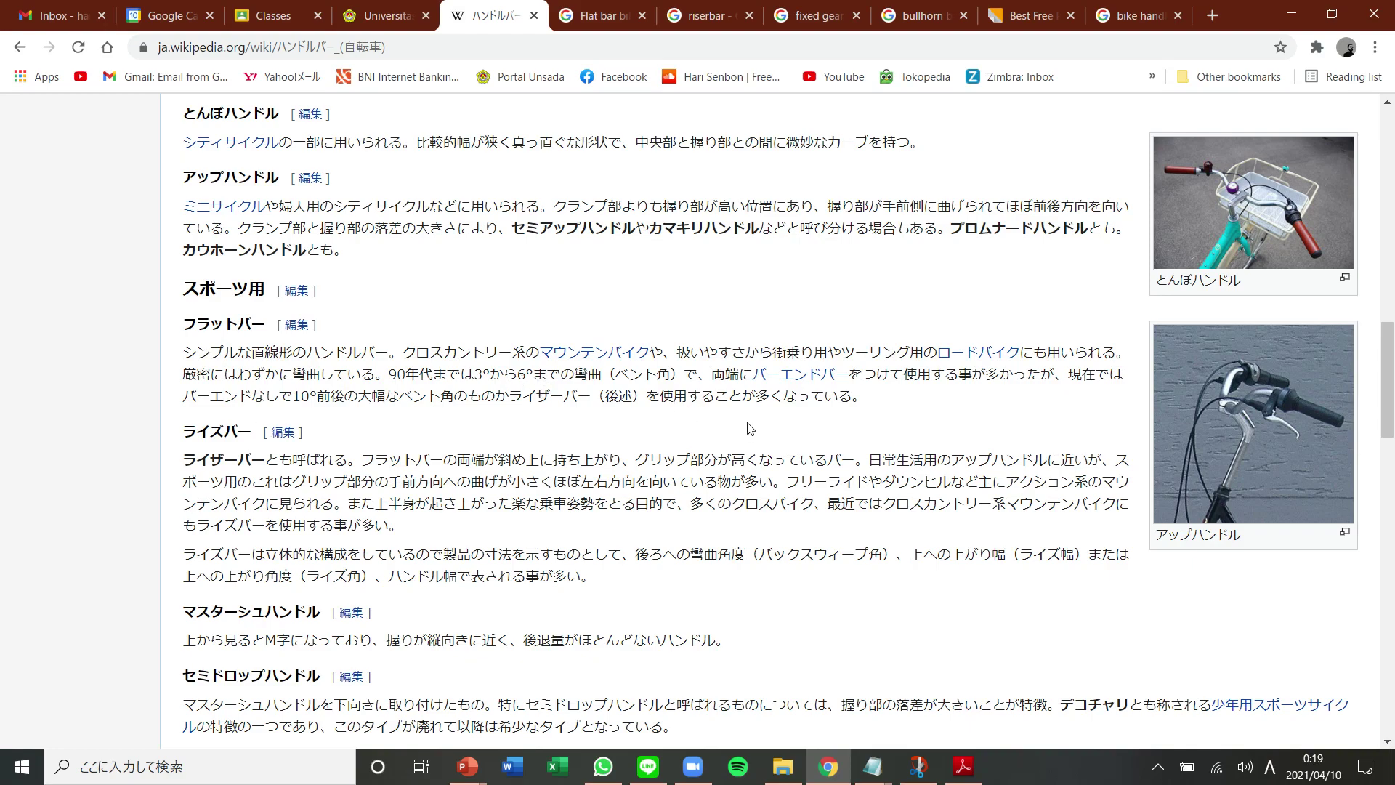
pyautogui.hotkey('alt', 'Tab')
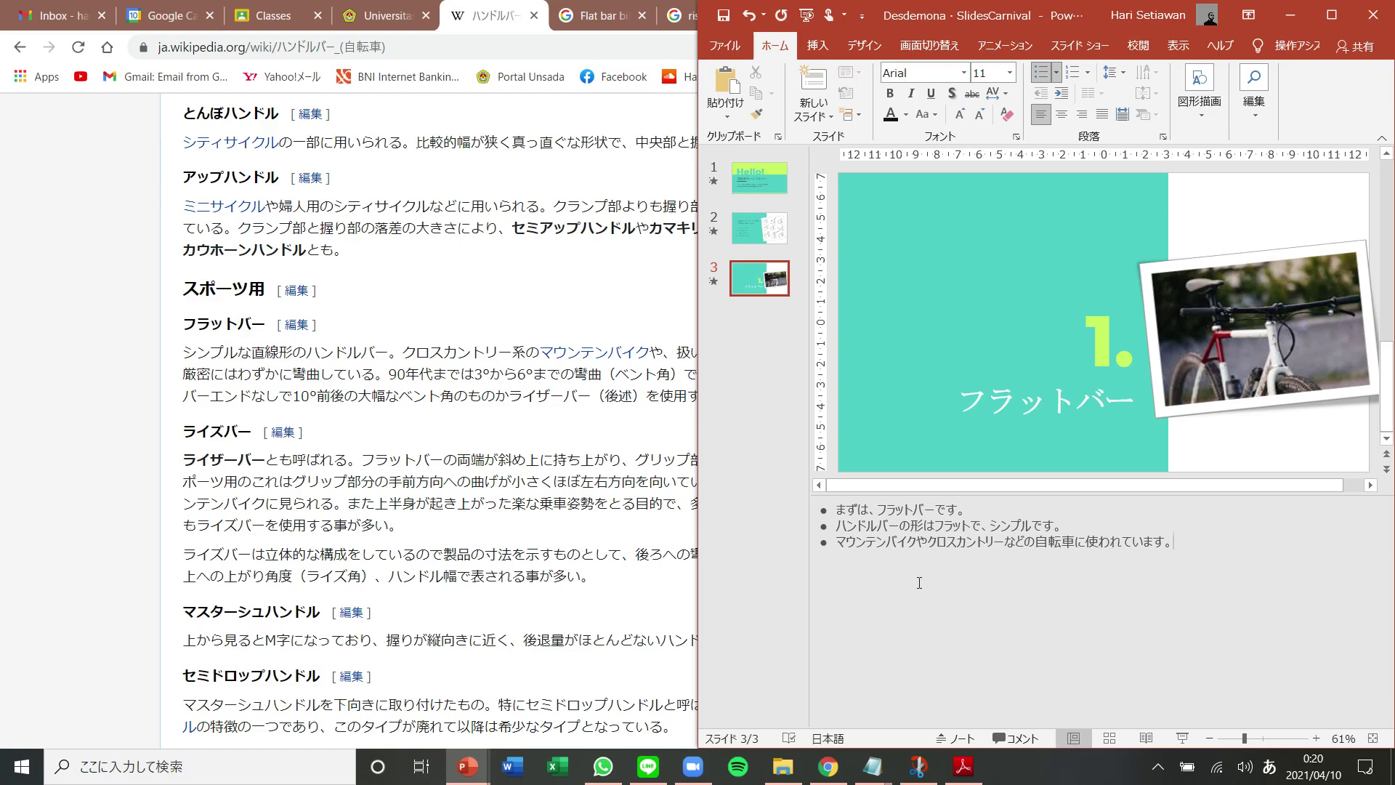
# Duplicate the フラットバー slide and change the section number on the copy to 2
pyautogui.rightClick(748, 281)
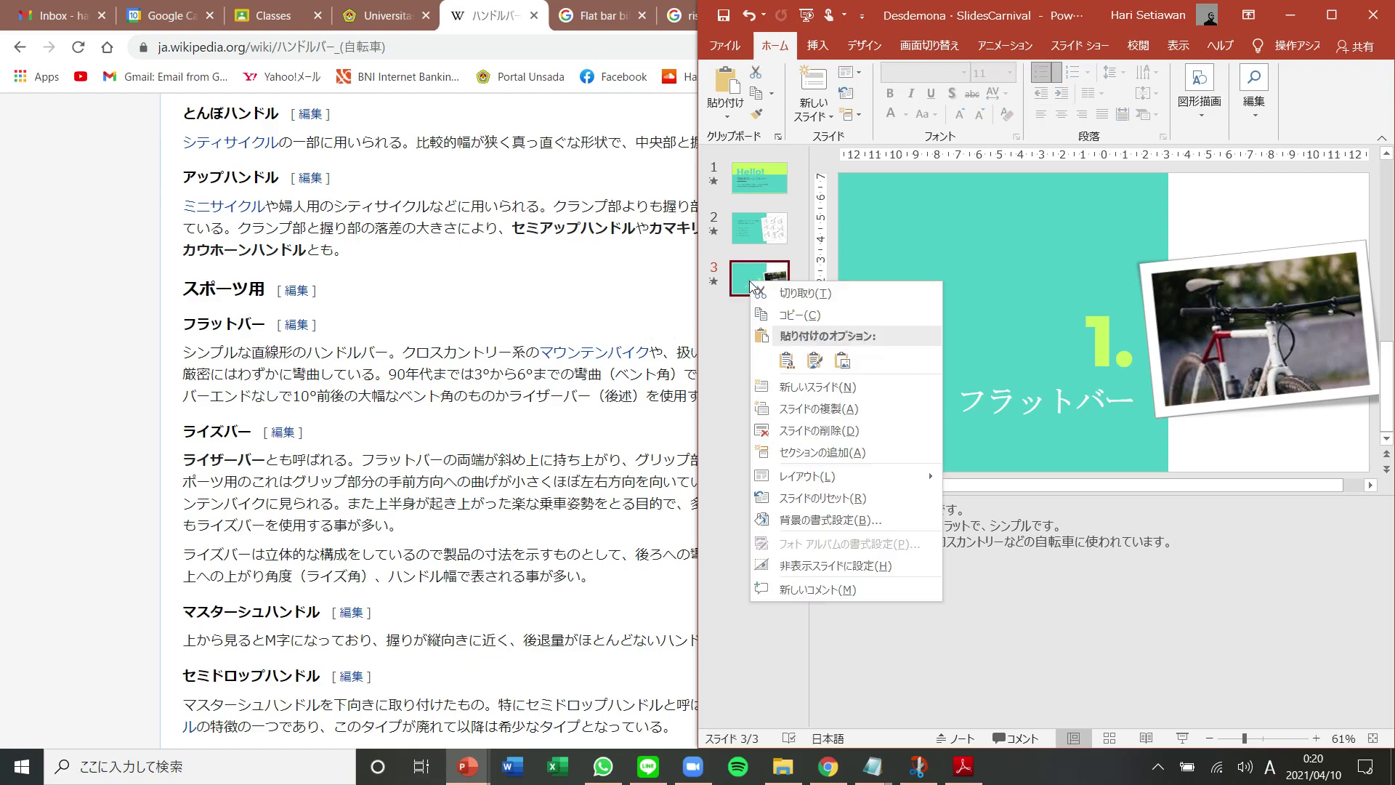
pyautogui.click(817, 408)
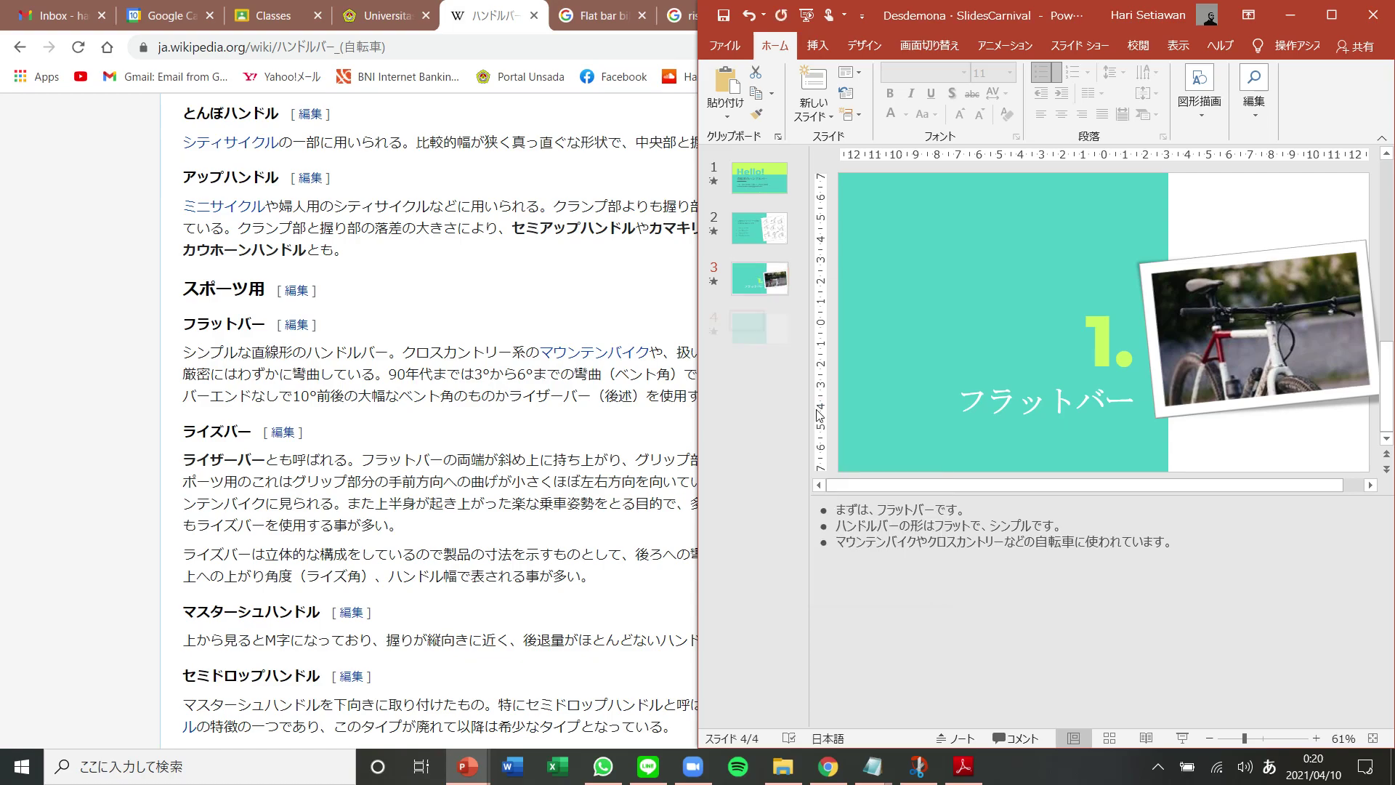
pyautogui.click(1103, 351)
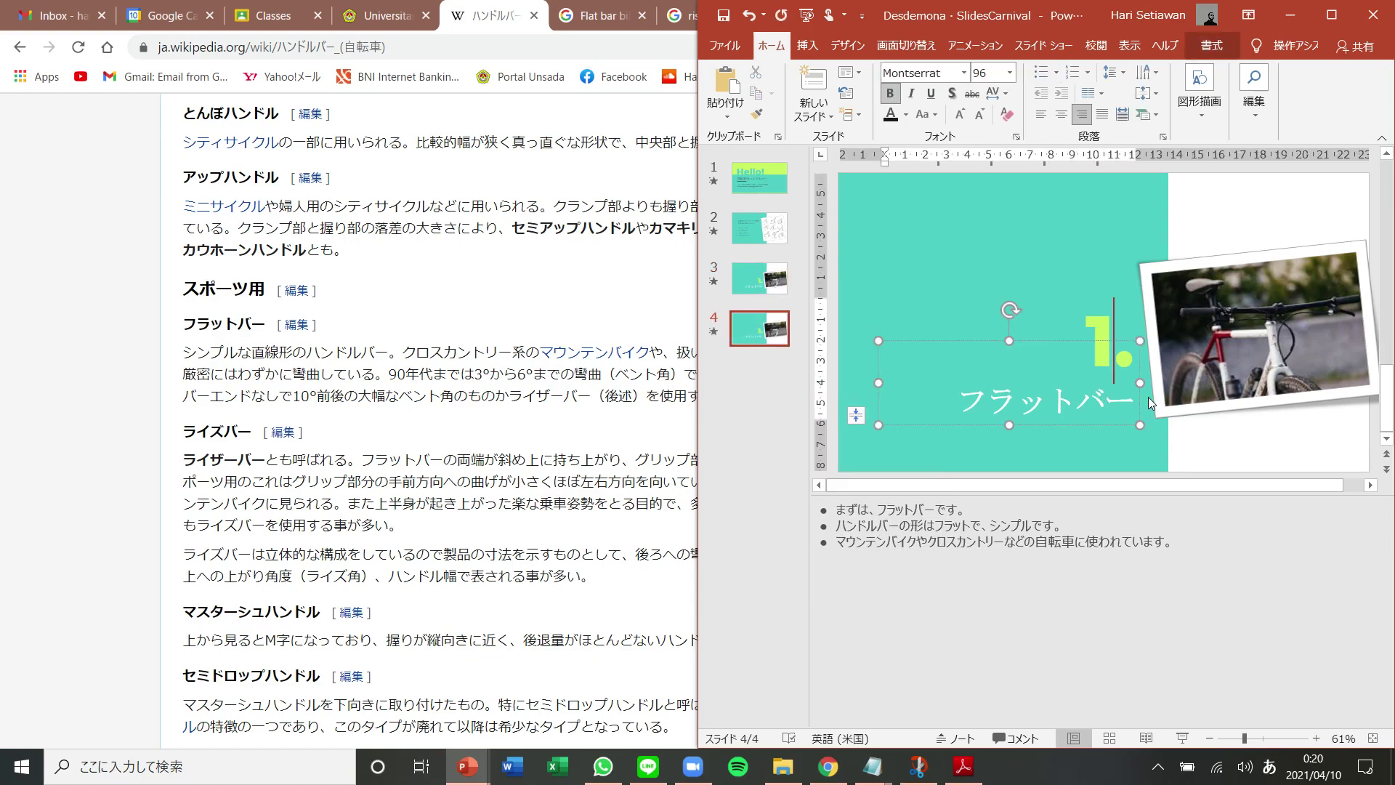
pyautogui.hotkey('shift', 'Left')
pyautogui.write('2')
pyautogui.press('Return')
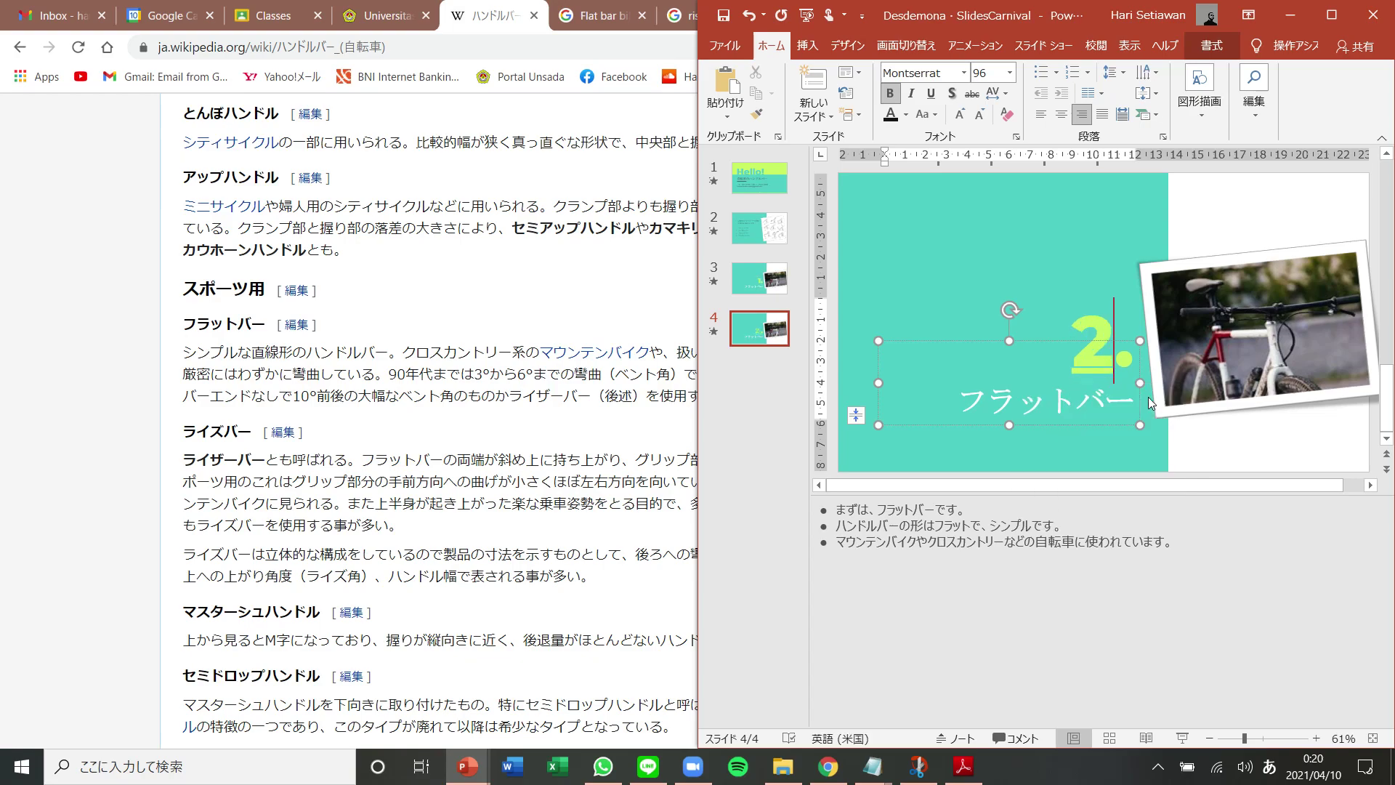
# Check the second handlebar name in slide 2's list and change slide 4's title to ライザーバー
pyautogui.click(726, 215)
pyautogui.click(759, 329)
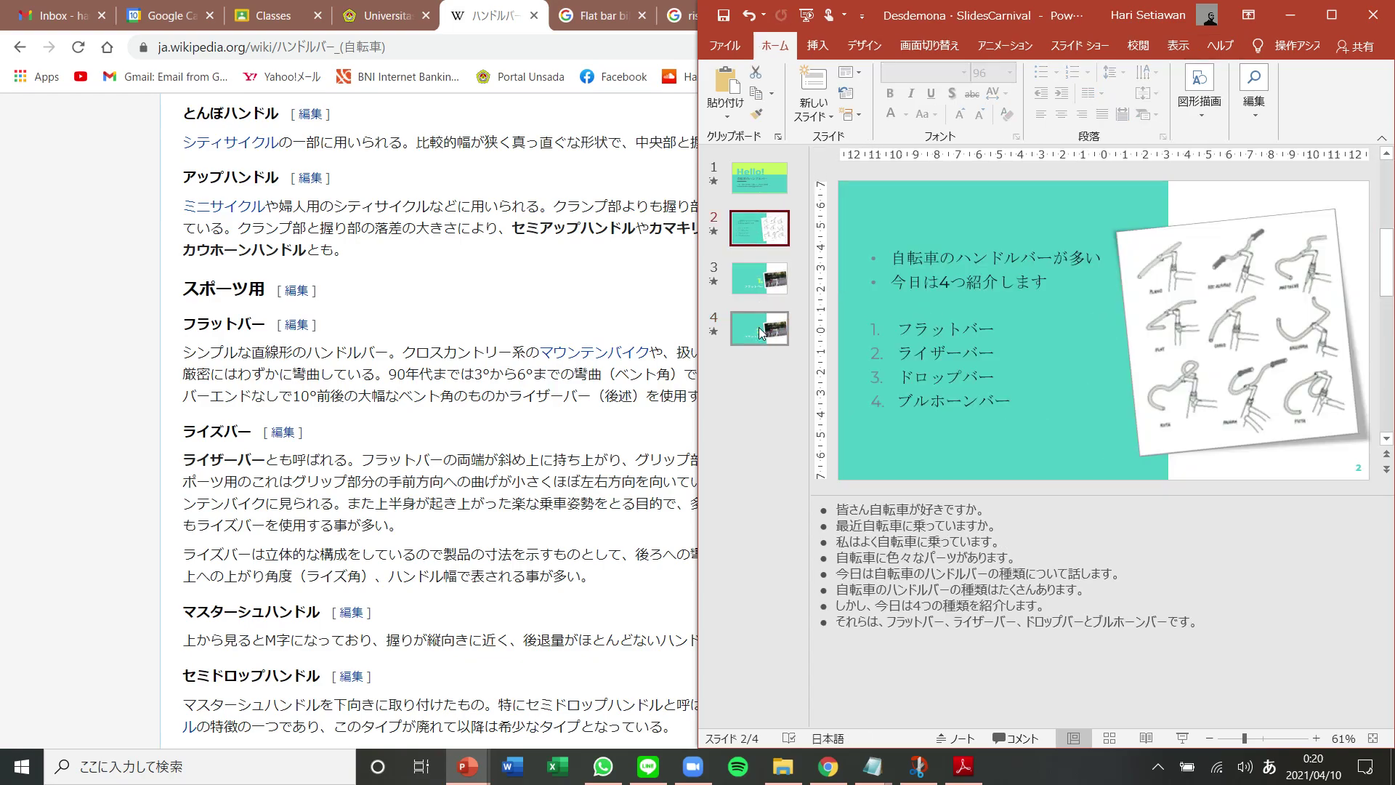
pyautogui.moveTo(960, 401); pyautogui.dragTo(1066, 398)
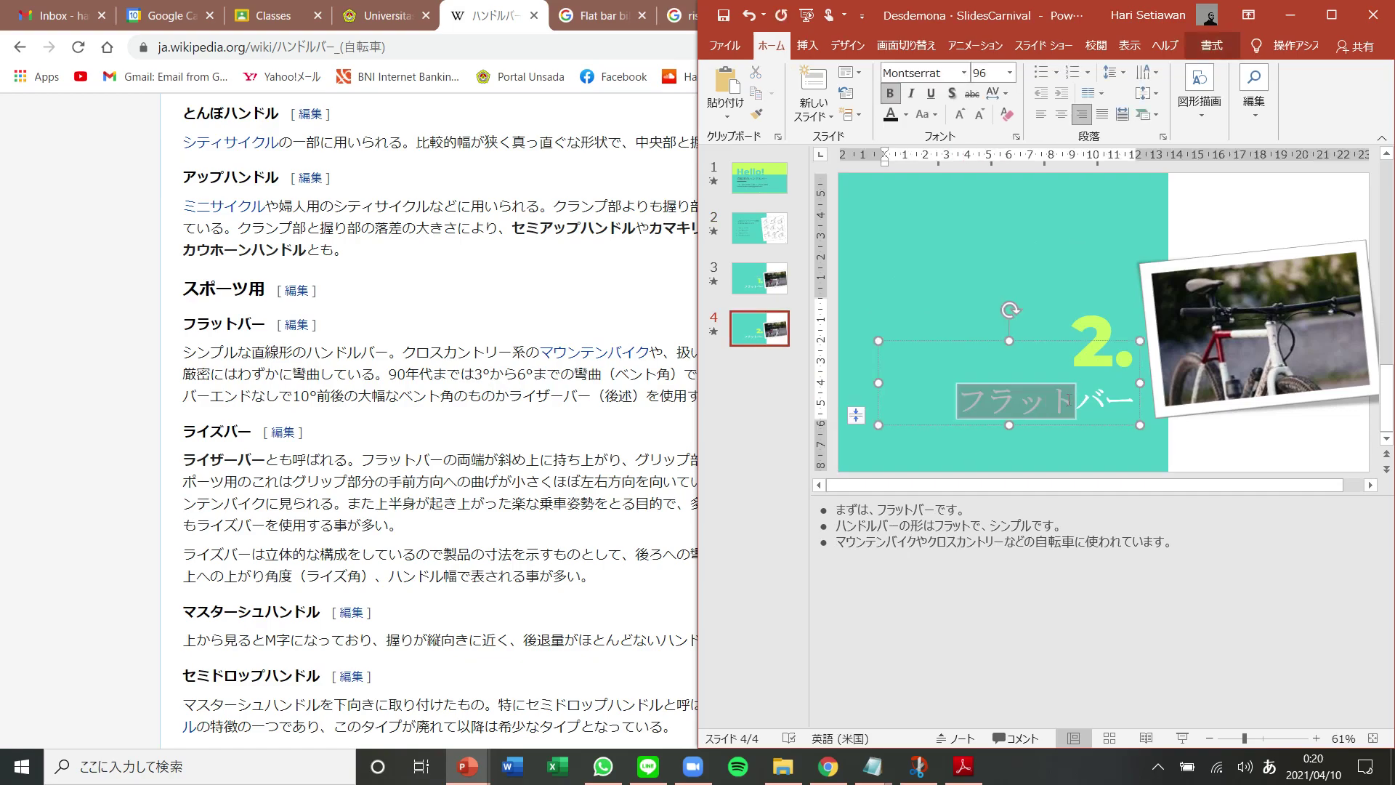
pyautogui.write('raiza-')
pyautogui.press('space')
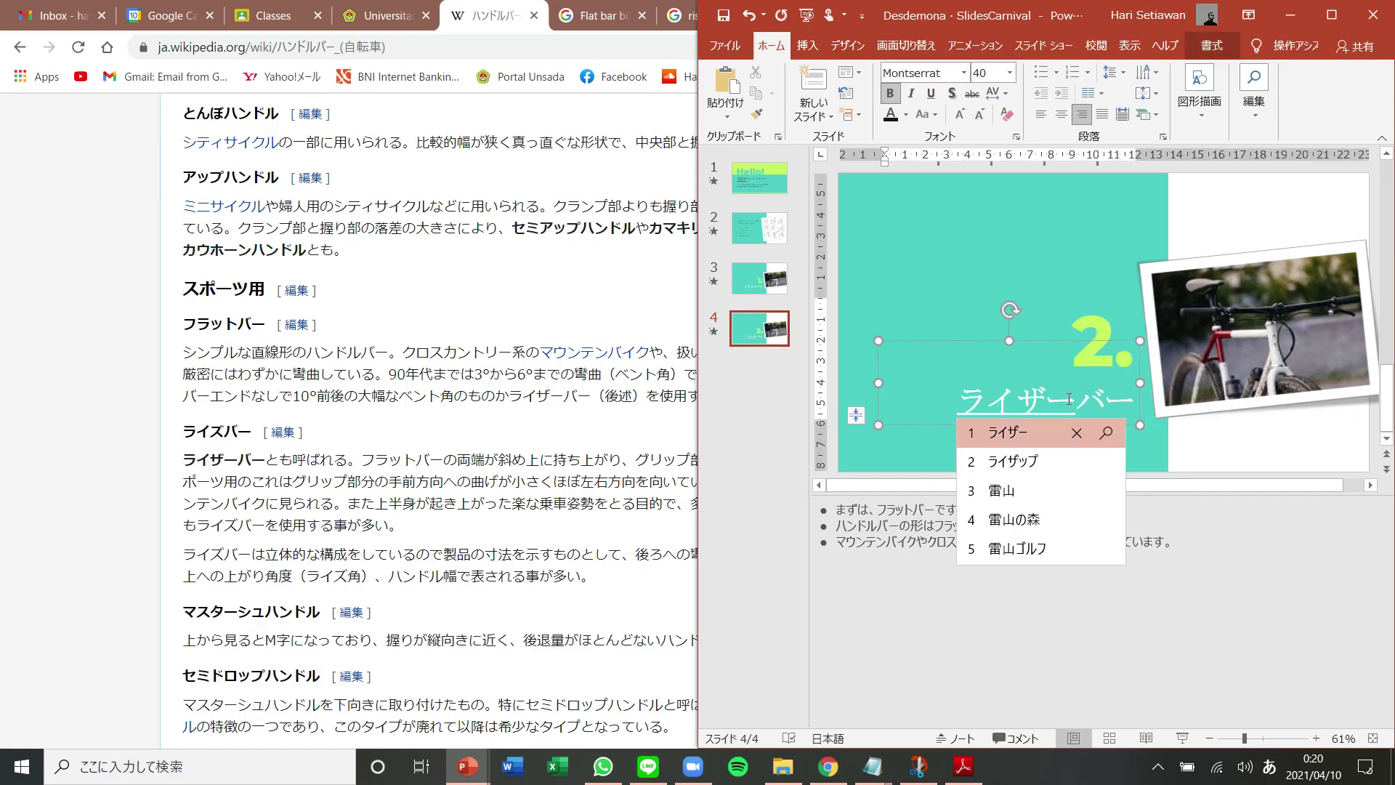
pyautogui.press('Return')
# Replace the bicycle photo on slide 4 with the white bicycle image copied from the riserbar Google Images results
pyautogui.click(1252, 334)
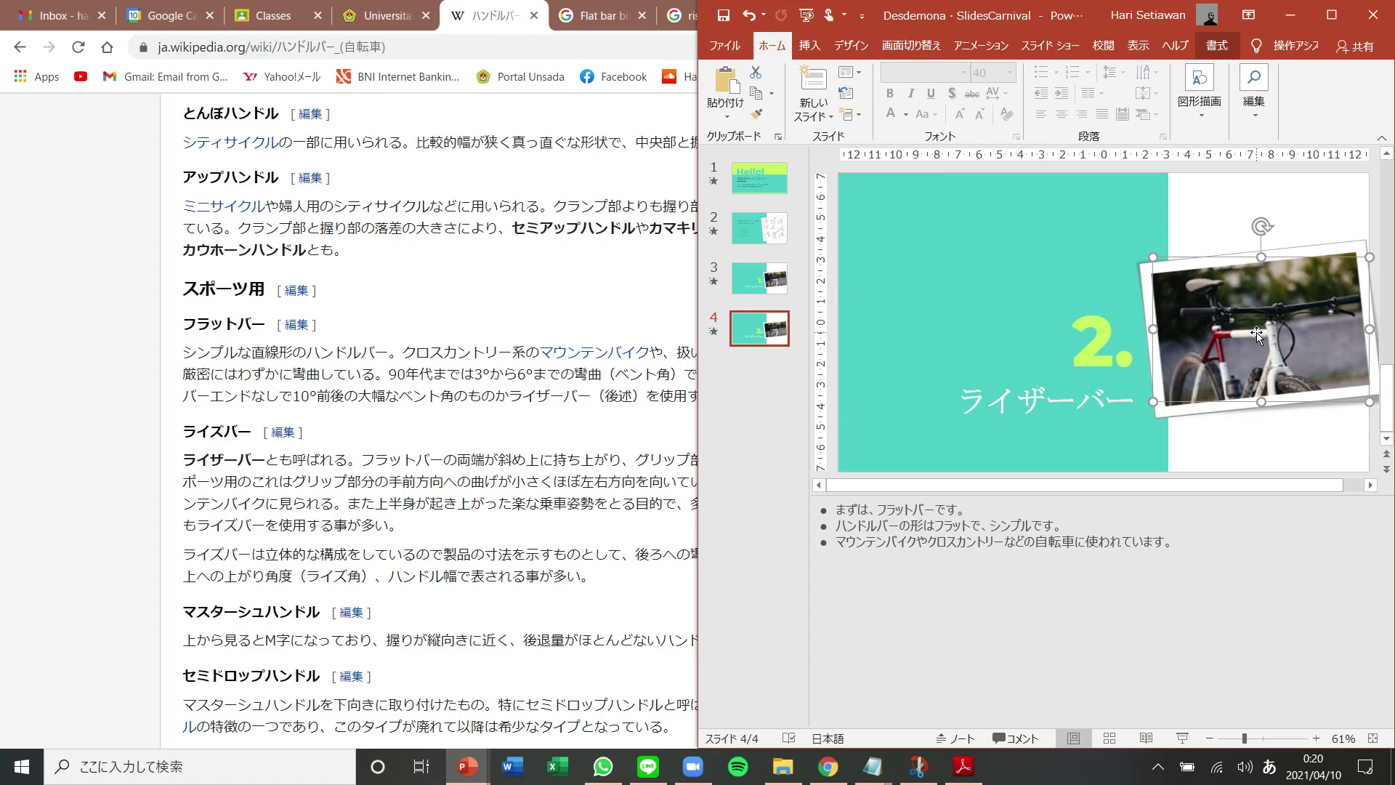
pyautogui.press('Delete')
pyautogui.hotkey('alt', 'Tab')
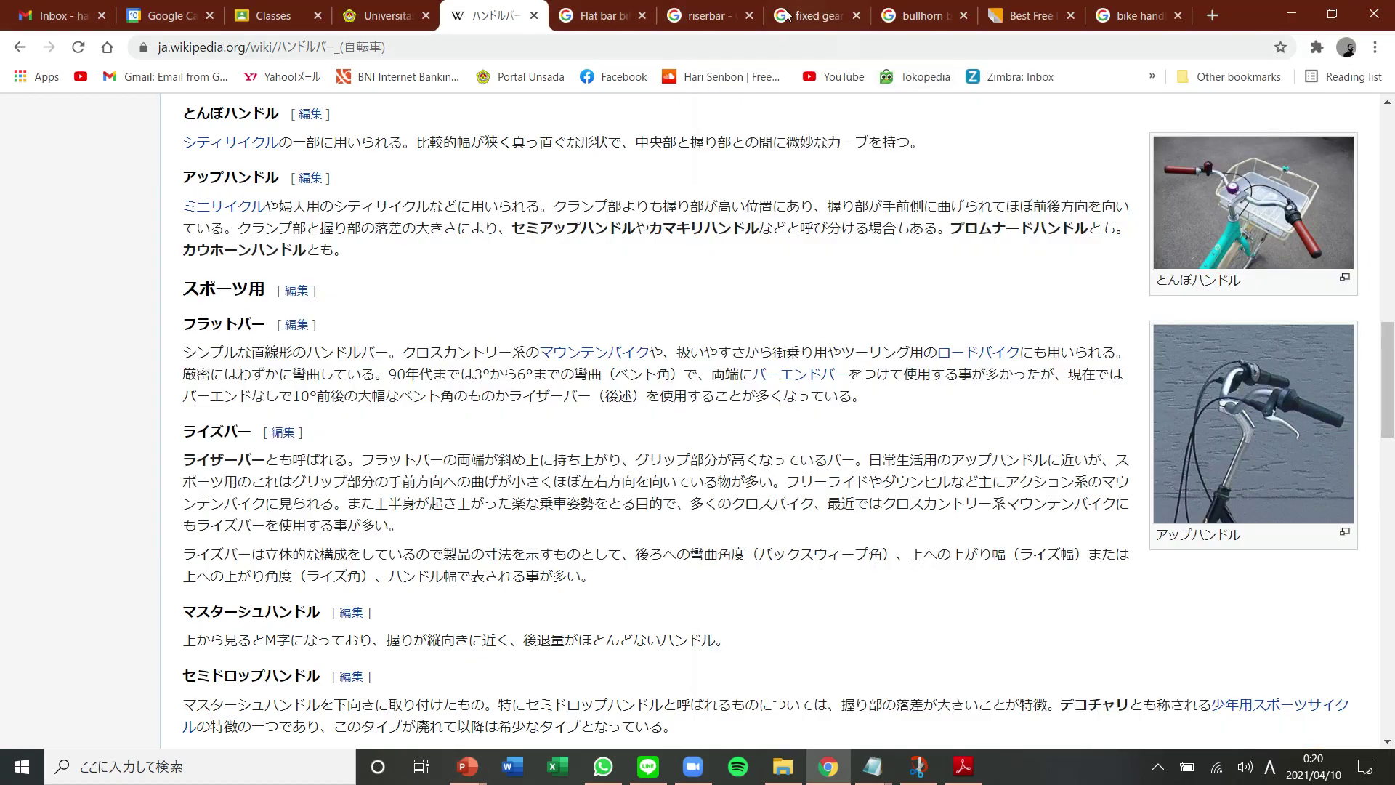
pyautogui.click(708, 16)
pyautogui.rightClick(1044, 322)
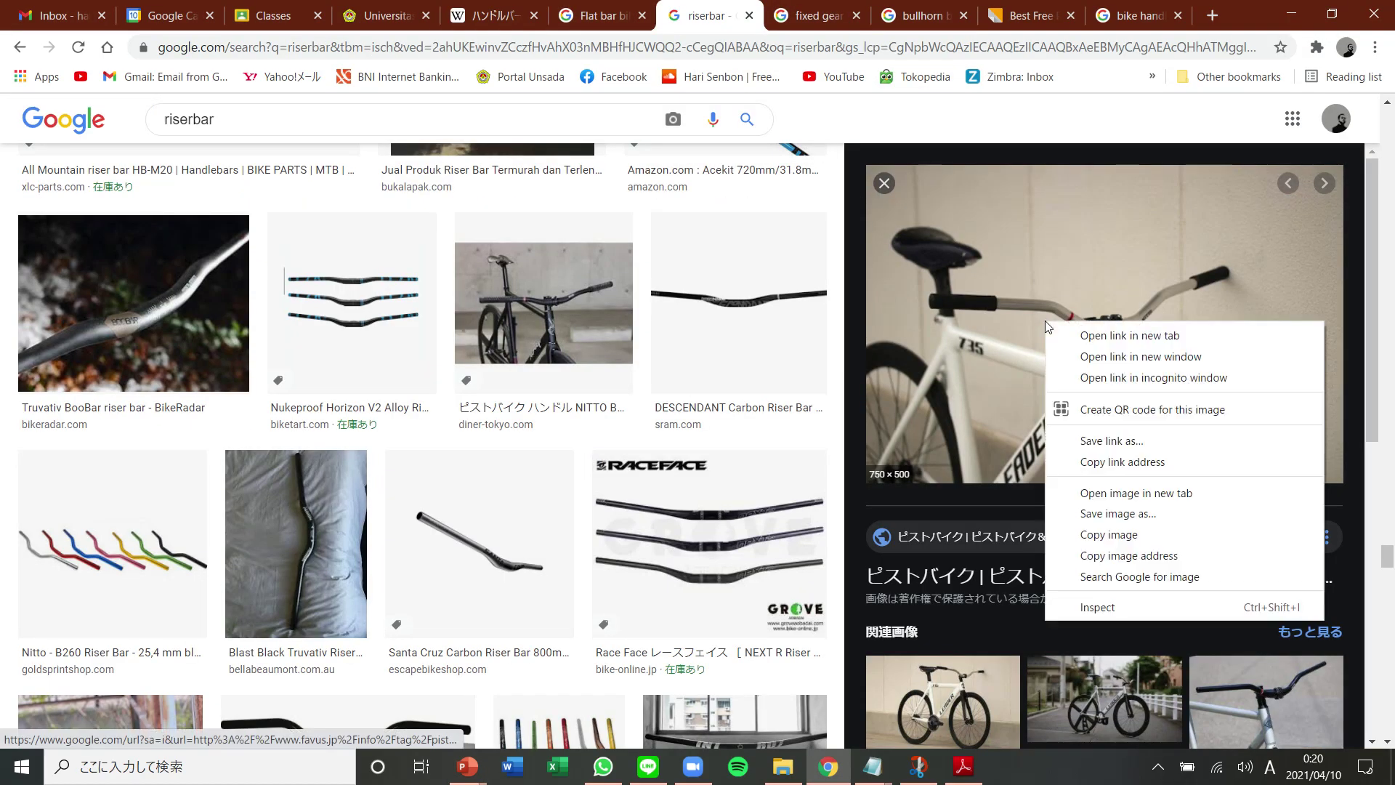
pyautogui.click(1146, 539)
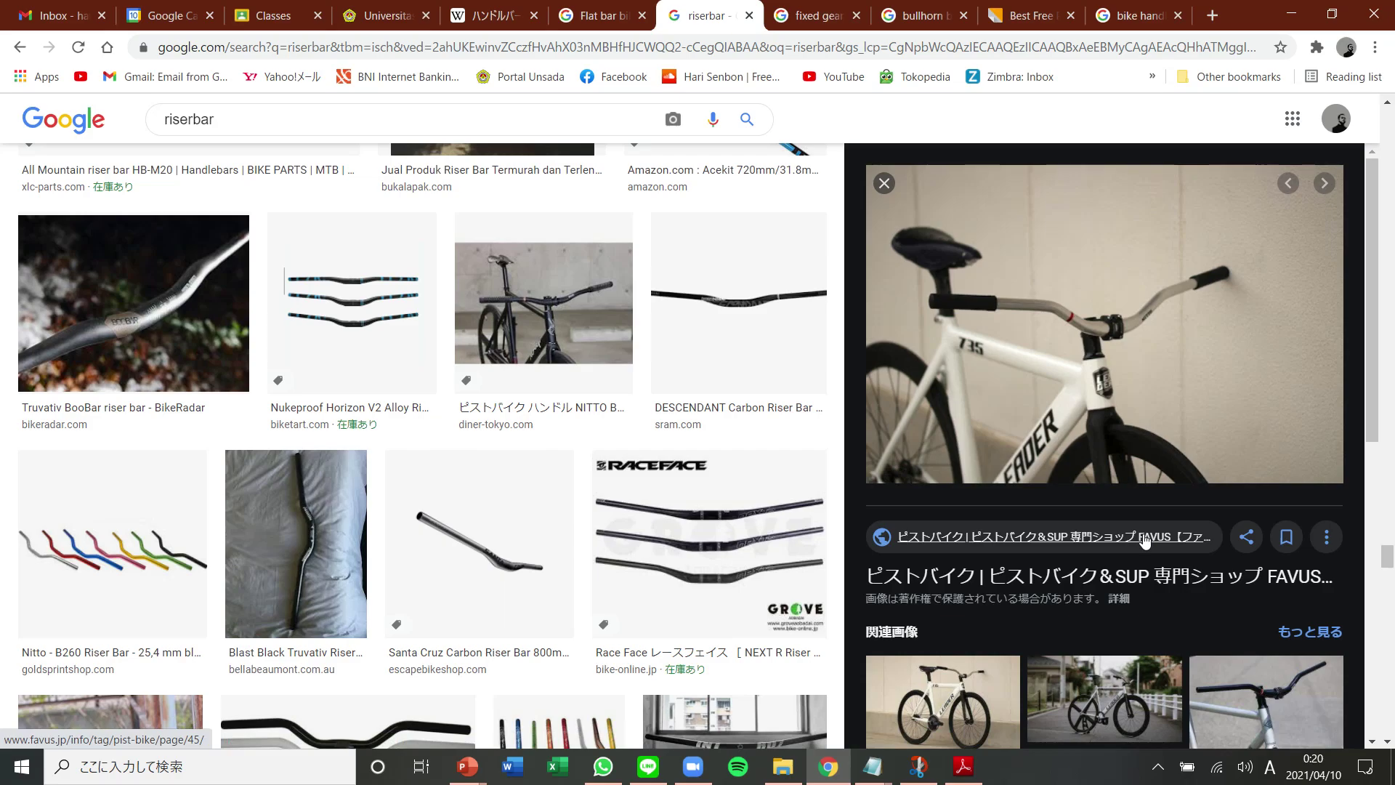
pyautogui.hotkey('alt', 'Tab')
pyautogui.hotkey('ctrl', 'v')
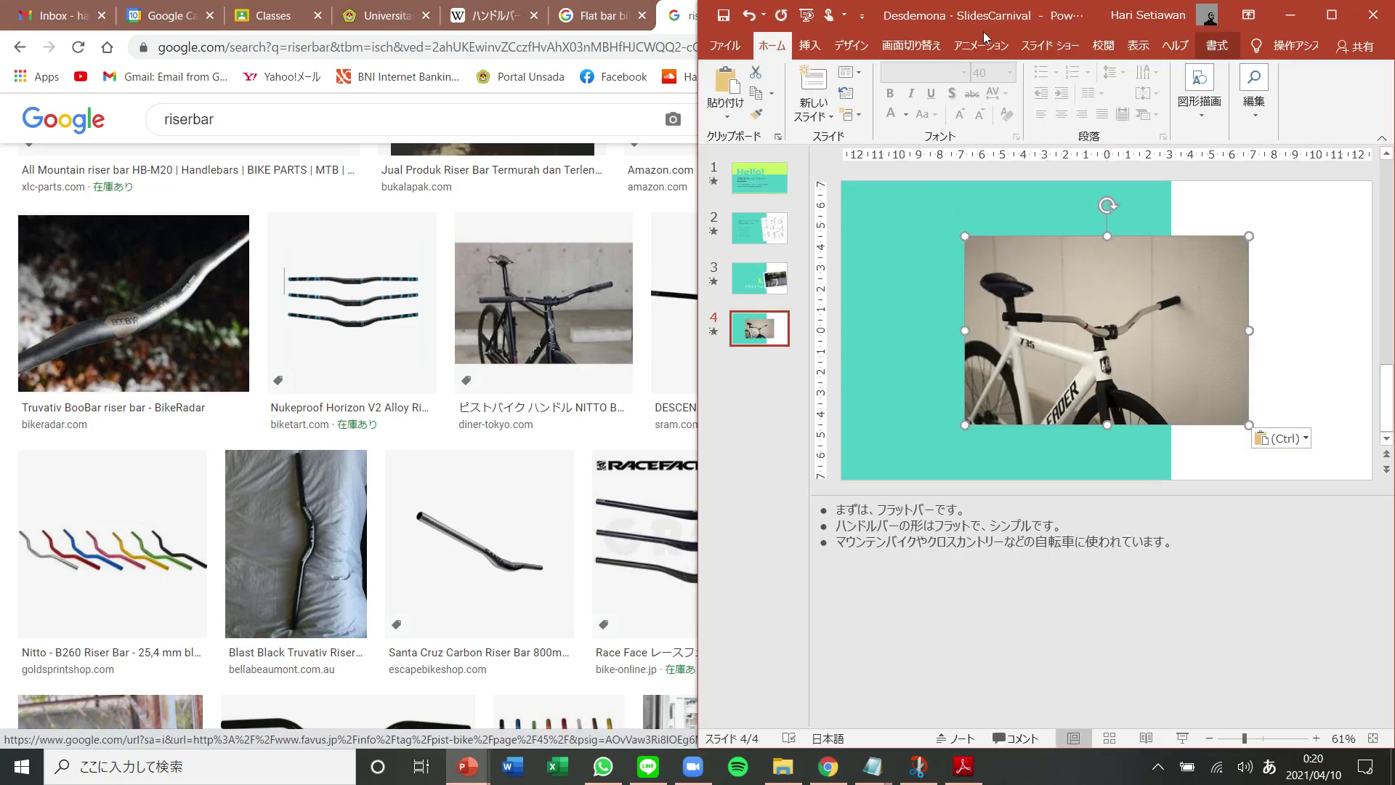
# Give the pasted photo the tilted white-frame picture style and place it beside the title at about 6.84 by 10.27 cm
pyautogui.click(1212, 48)
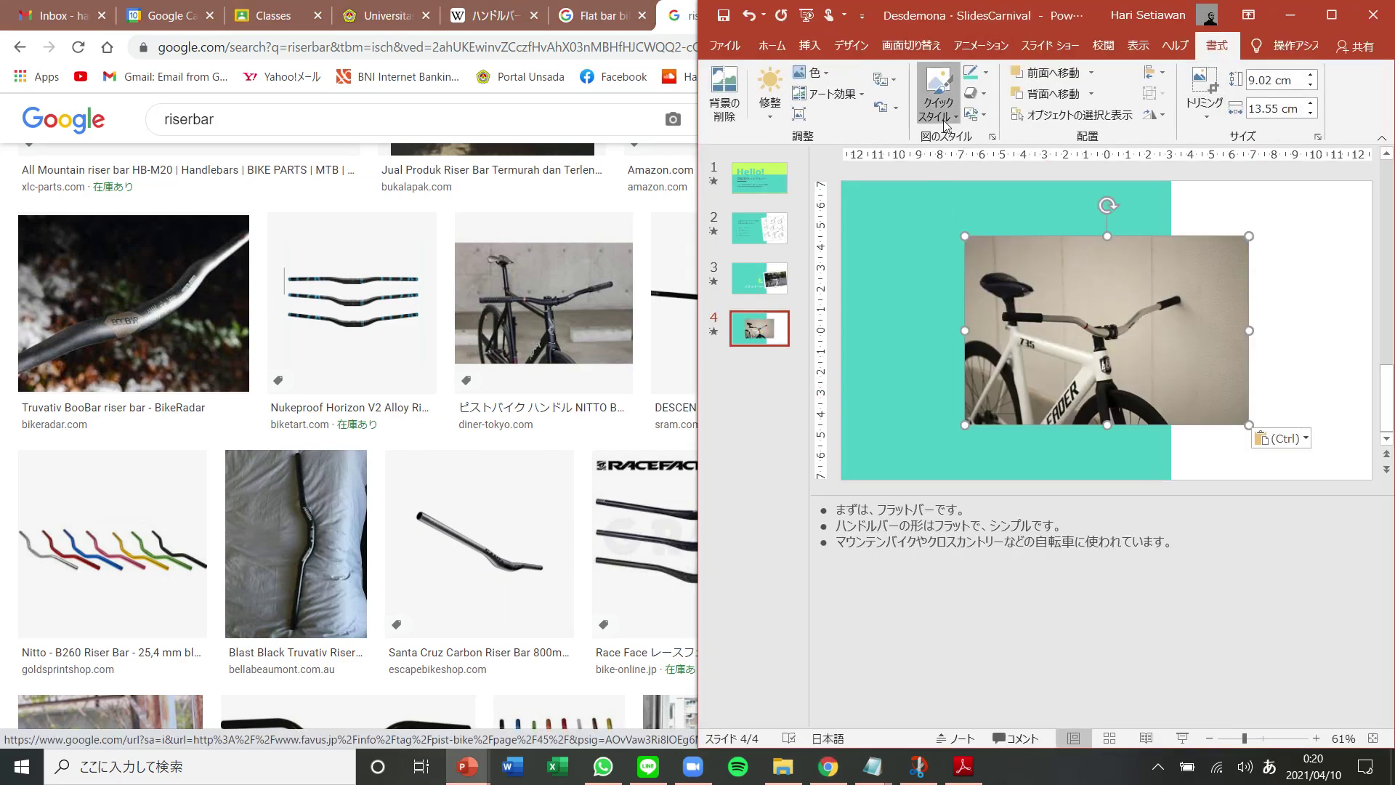
pyautogui.click(945, 125)
pyautogui.click(1045, 303)
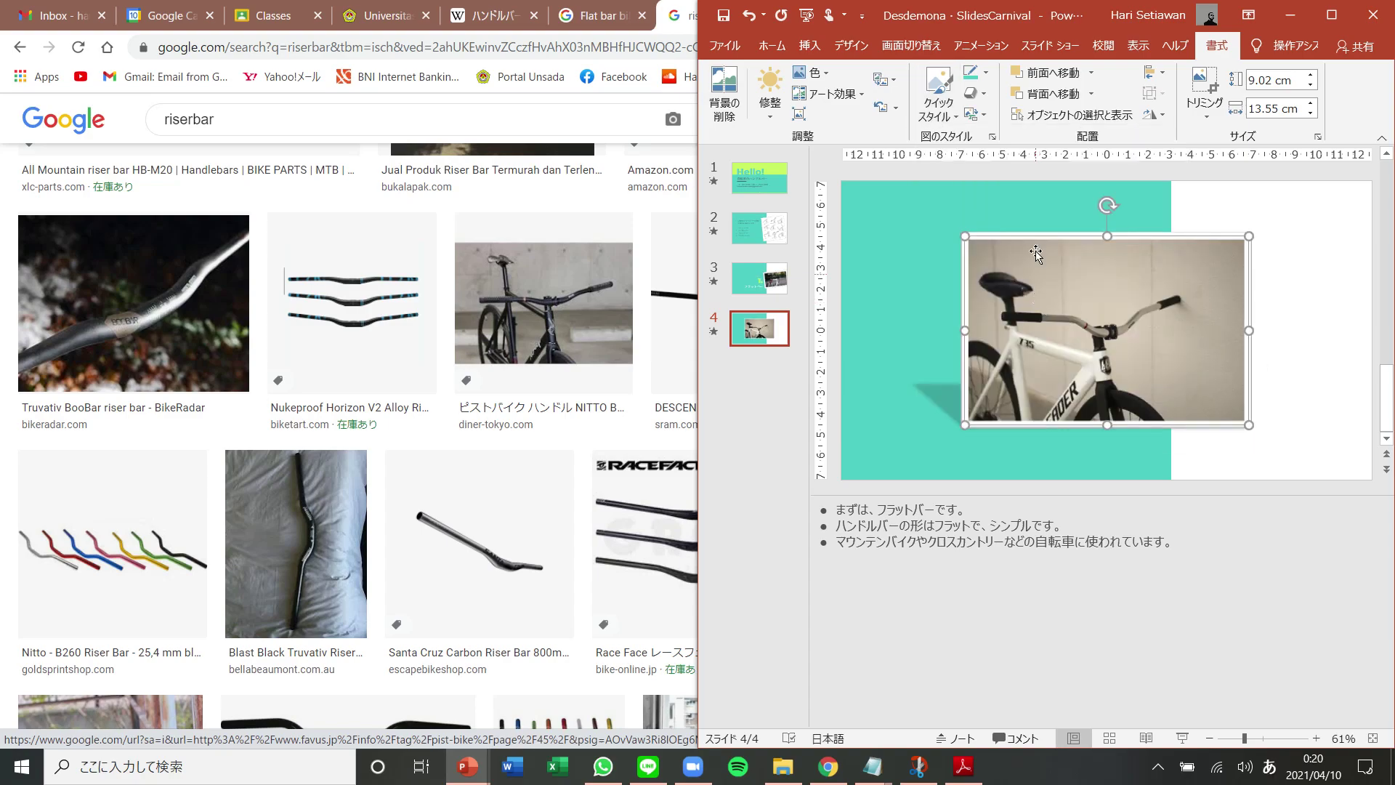
pyautogui.click(938, 95)
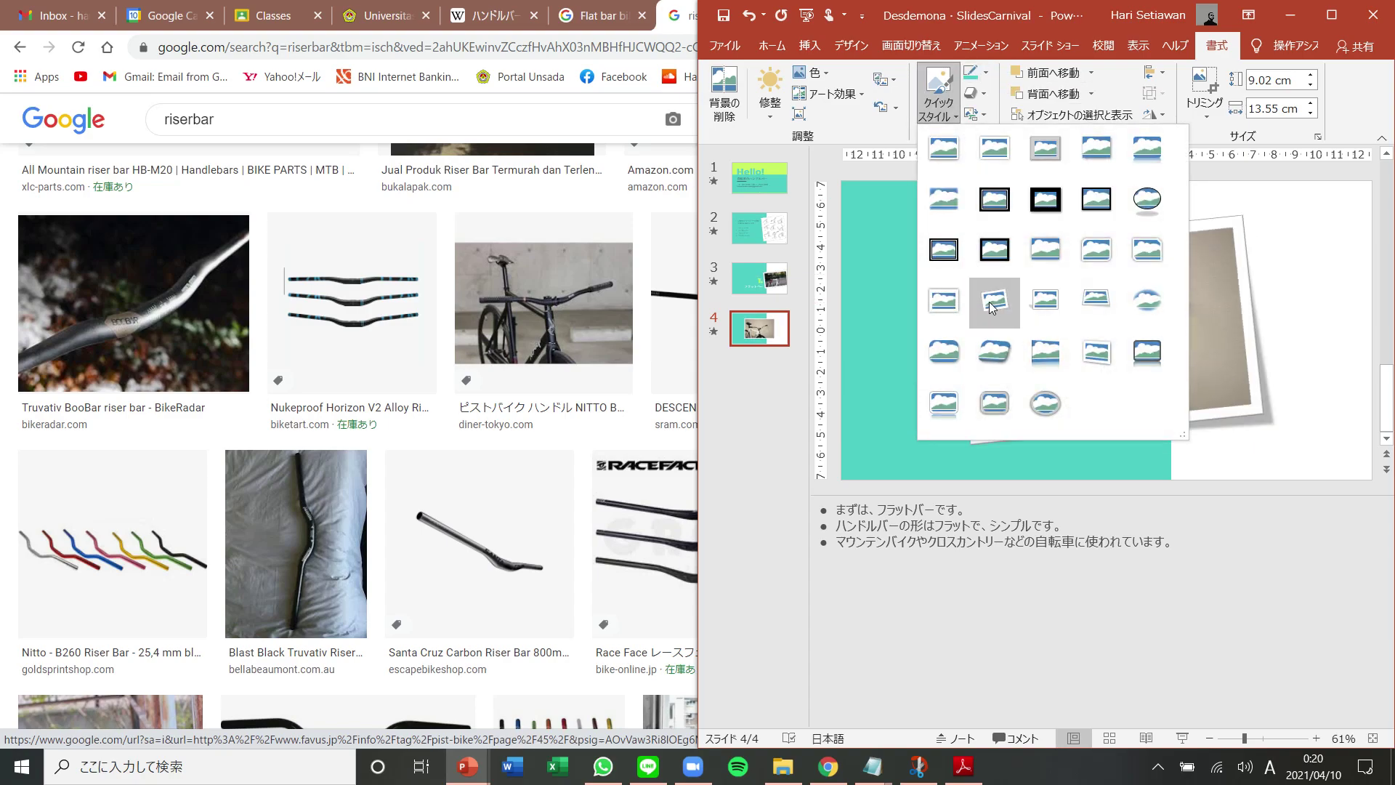
pyautogui.click(992, 305)
pyautogui.moveTo(1081, 309); pyautogui.dragTo(1212, 321)
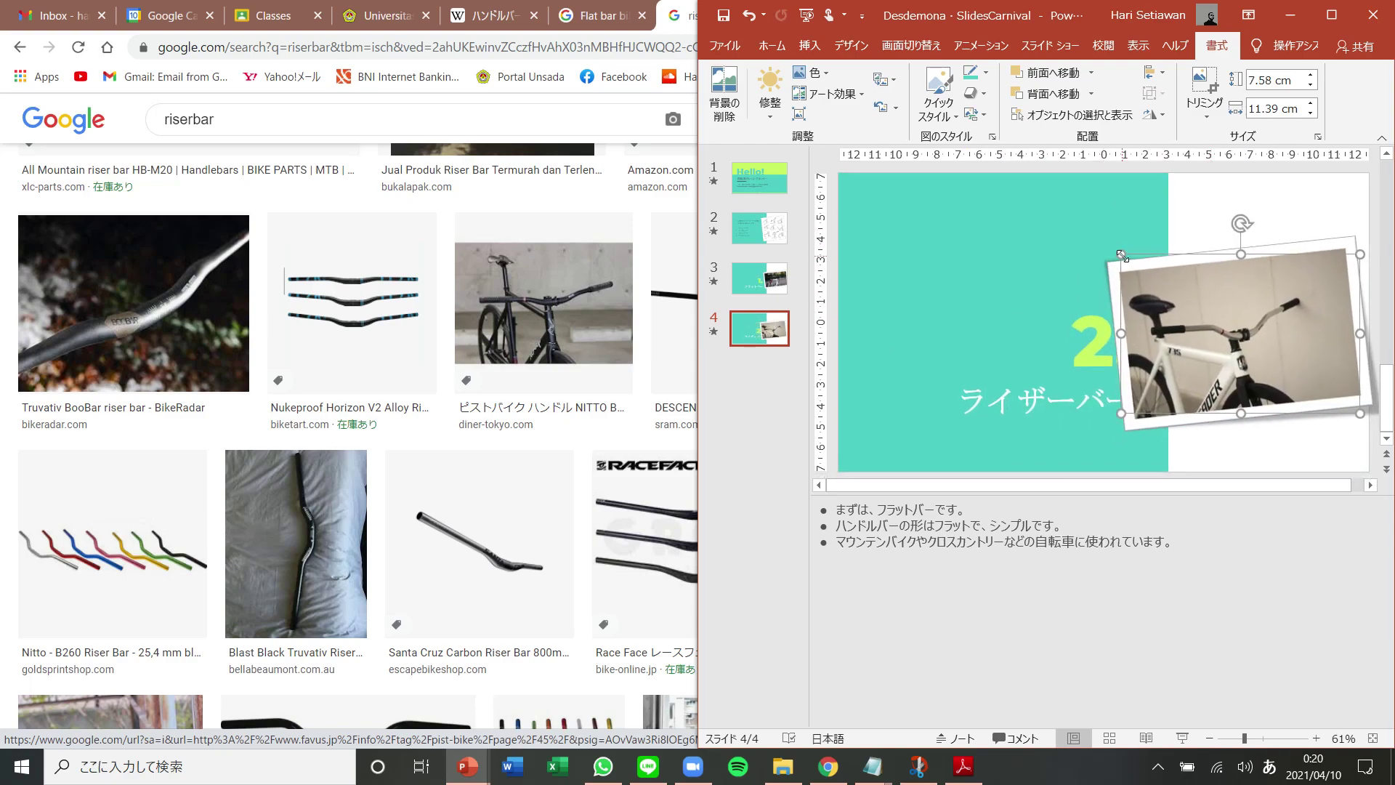
pyautogui.moveTo(1154, 273); pyautogui.dragTo(1152, 274)
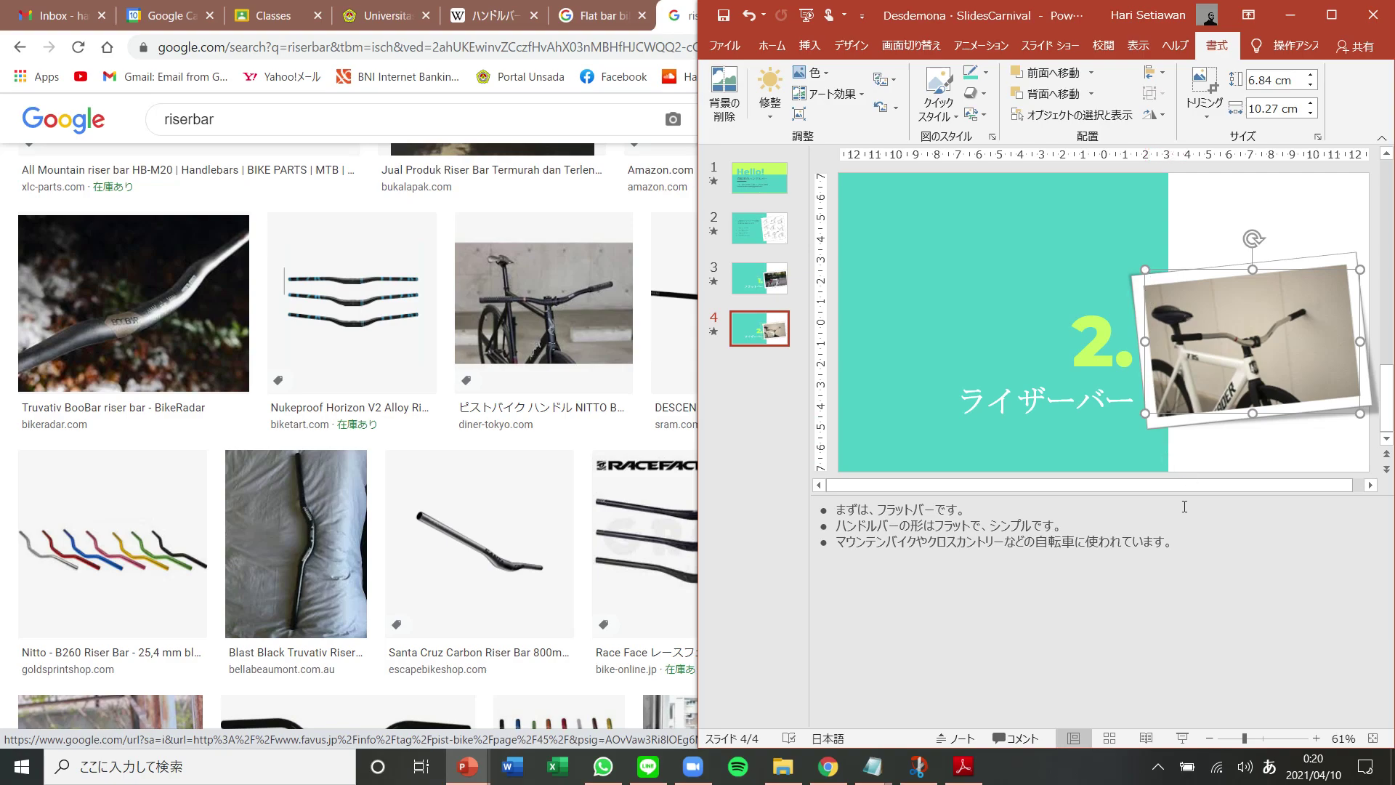
# Change the first line of slide 4's speaker notes to そして、ライザーバーです。
pyautogui.click(837, 511)
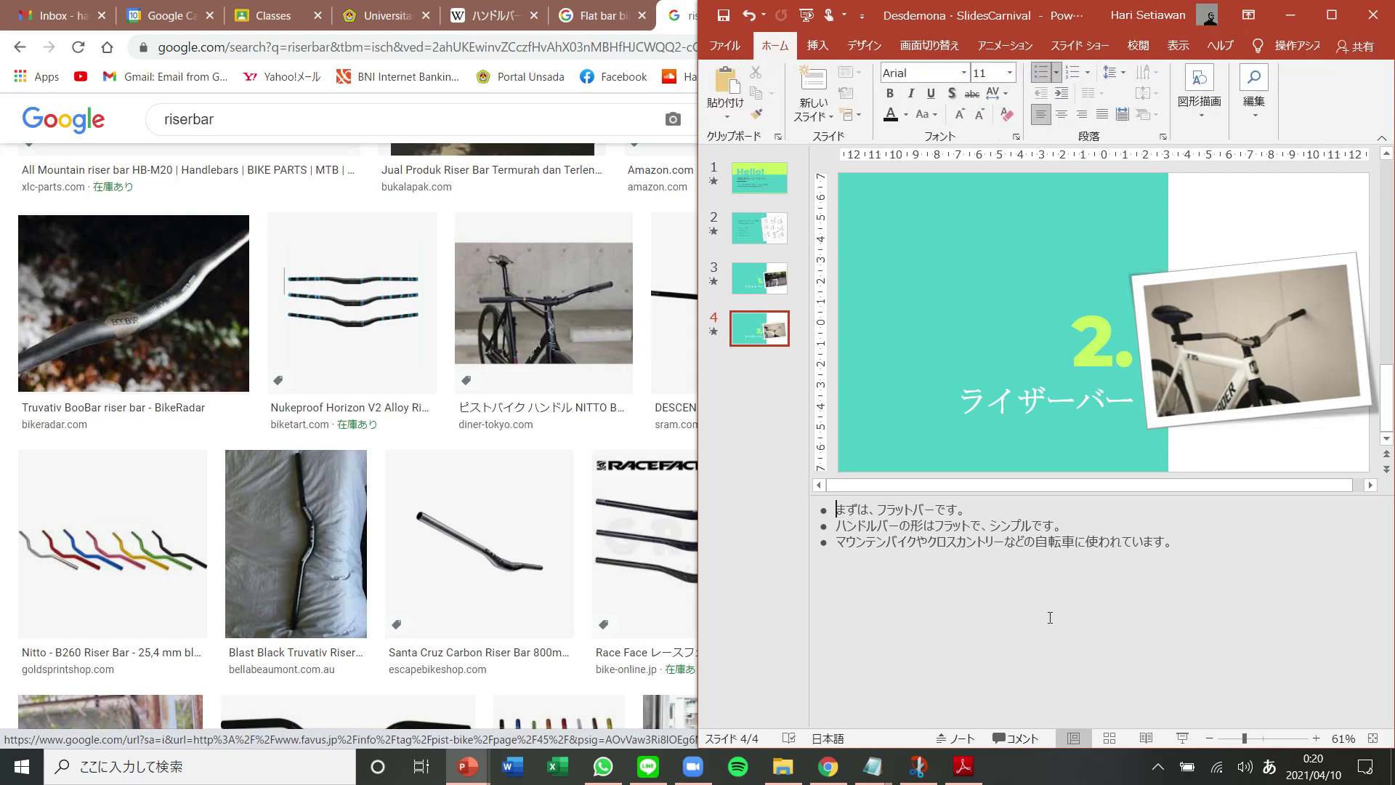
pyautogui.hotkey('shift', 'Right')
pyautogui.hotkey('shift', 'Right')
pyautogui.hotkey('shift', 'Right')
pyautogui.write('そして')
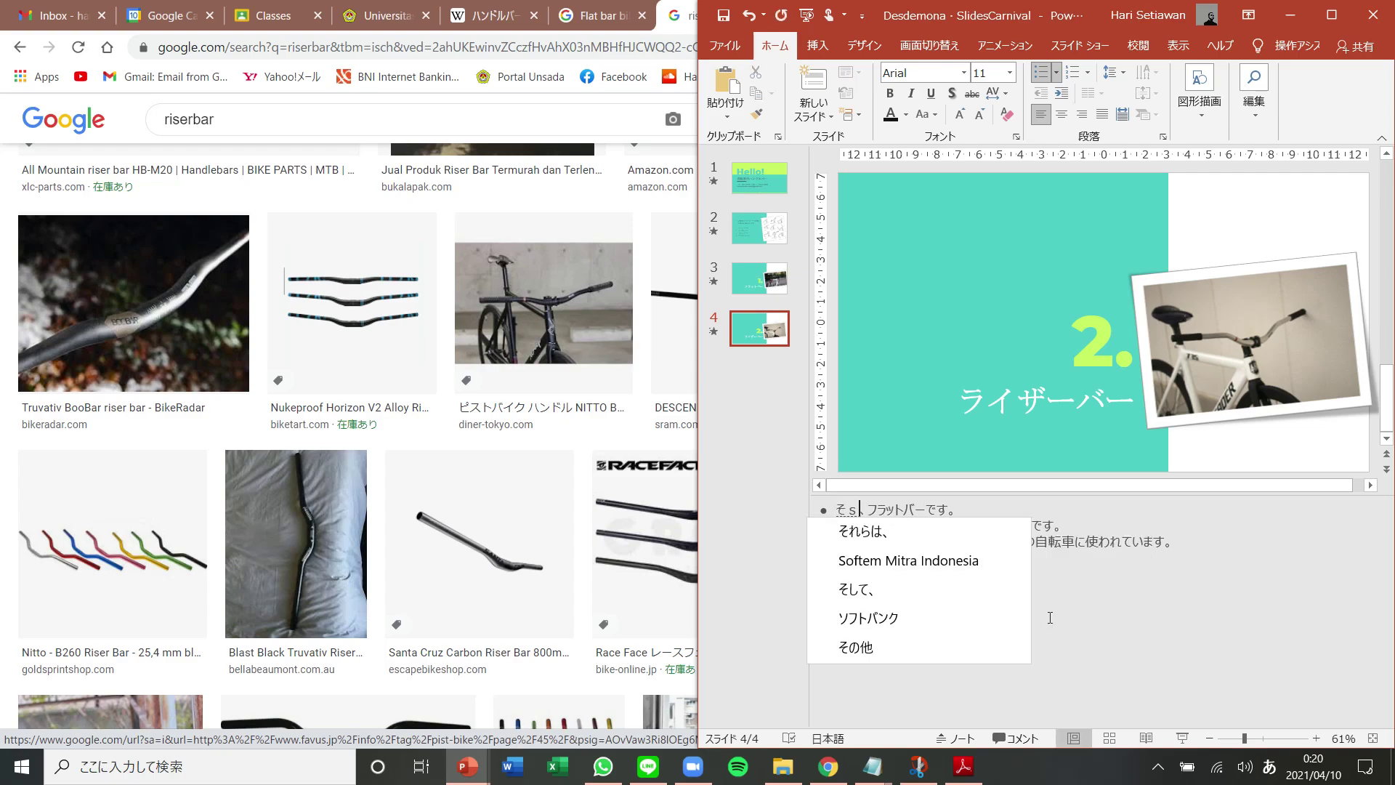
pyautogui.press('Return')
pyautogui.hotkey('shift', 'Right')
pyautogui.hotkey('shift', 'Right')
pyautogui.hotkey('shift', 'Right')
pyautogui.hotkey('shift', 'Right')
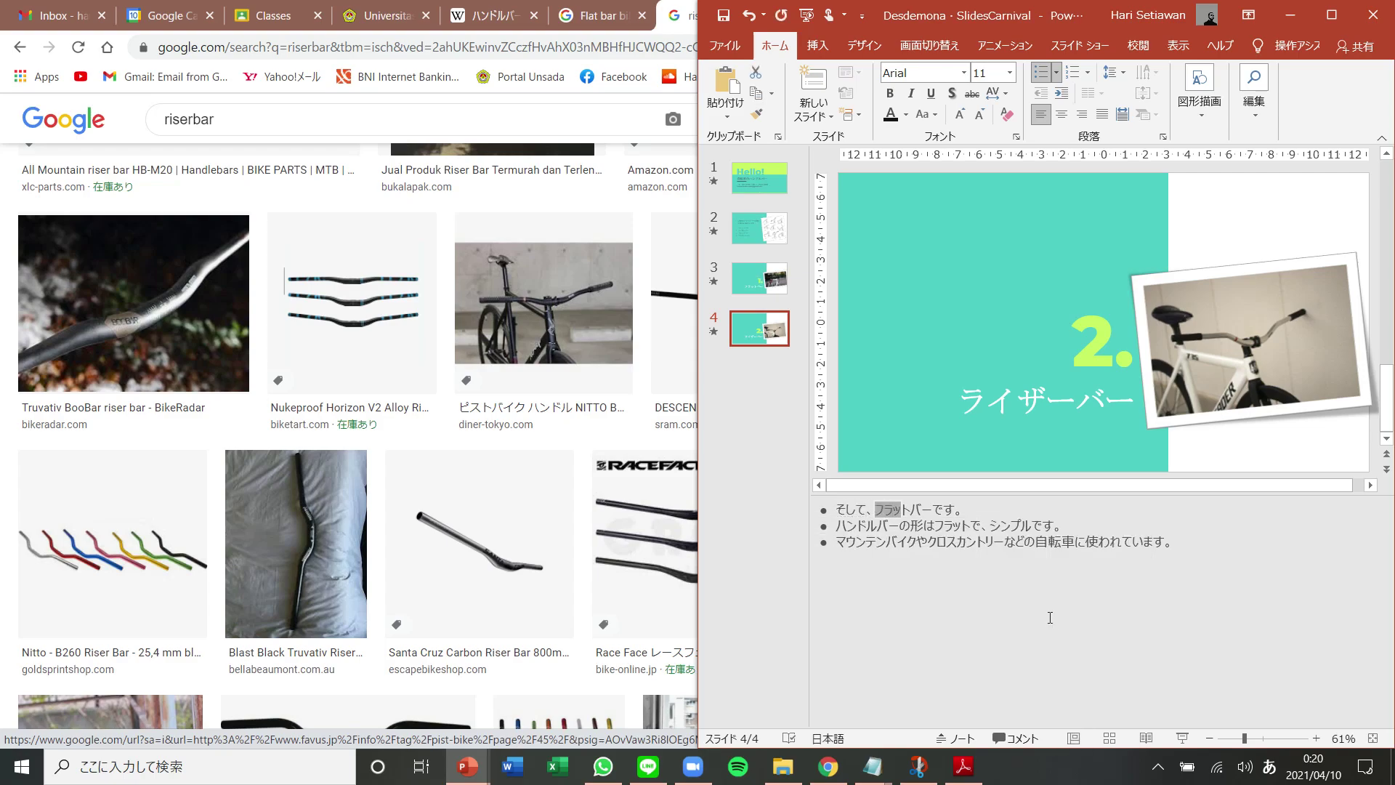
pyautogui.write('らいざ')
pyautogui.press('space')
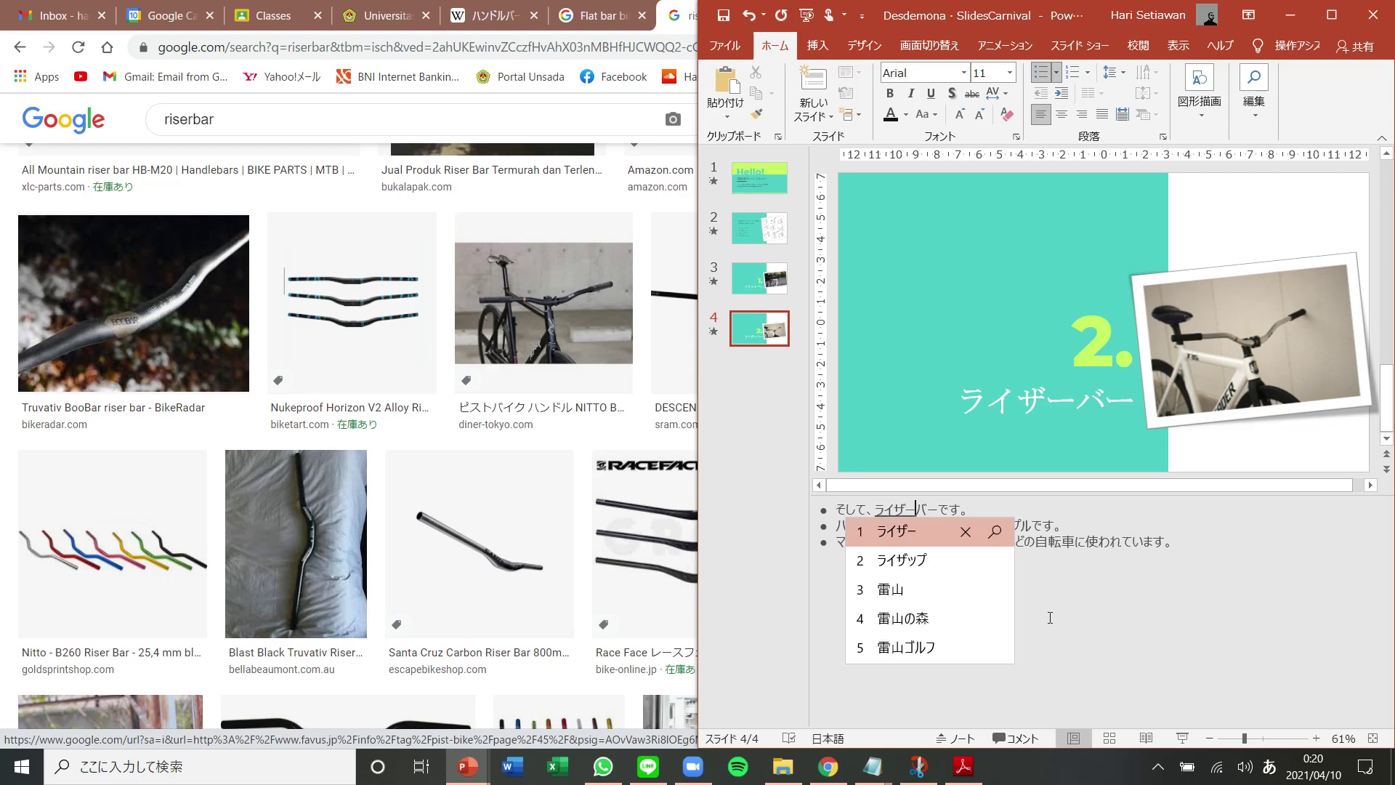
pyautogui.press('Return')
# Delete the two remaining フラットバー lines from slide 4's speaker notes
pyautogui.press('Down')
pyautogui.press('Home')
pyautogui.hotkey('shift', 'End')
pyautogui.hotkey('shift', 'Down')
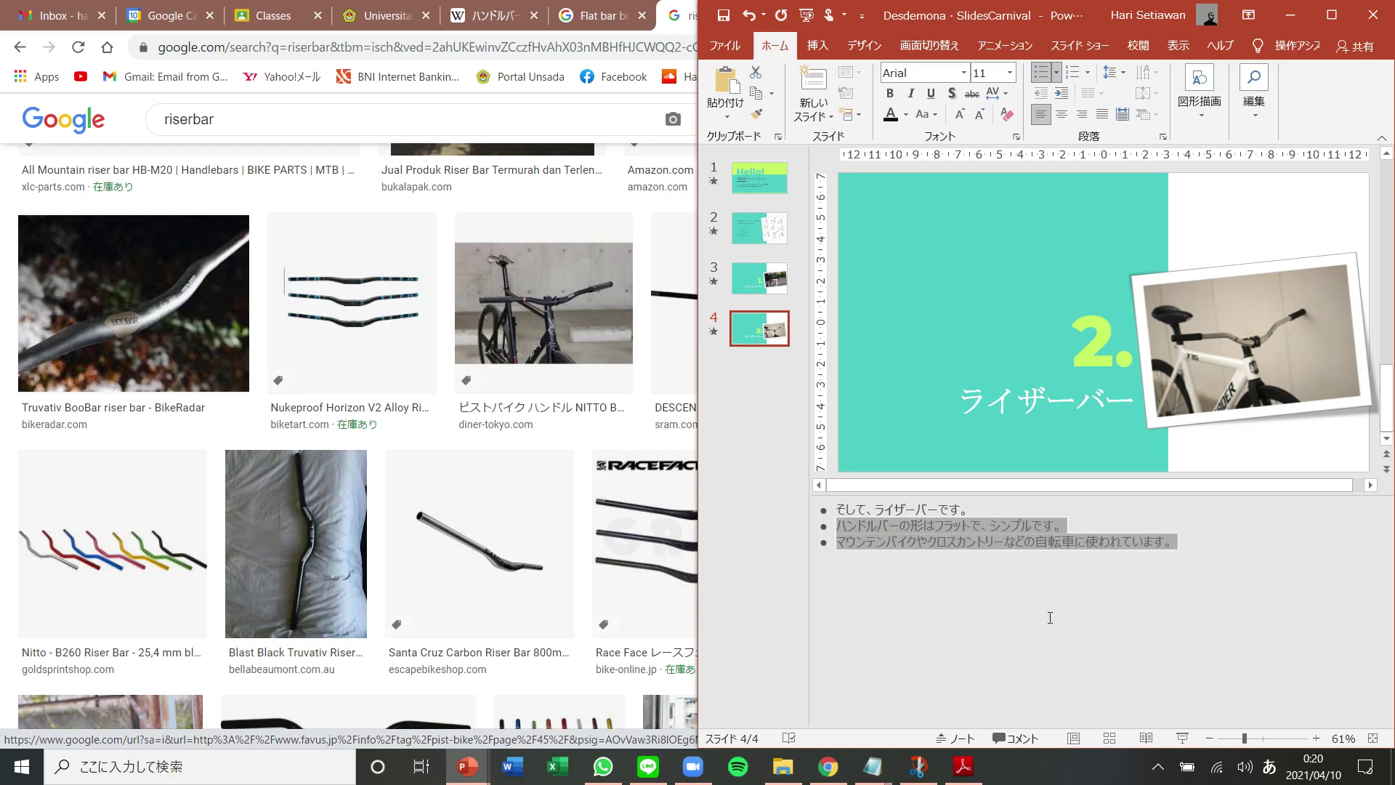
pyautogui.press('BackSpace')
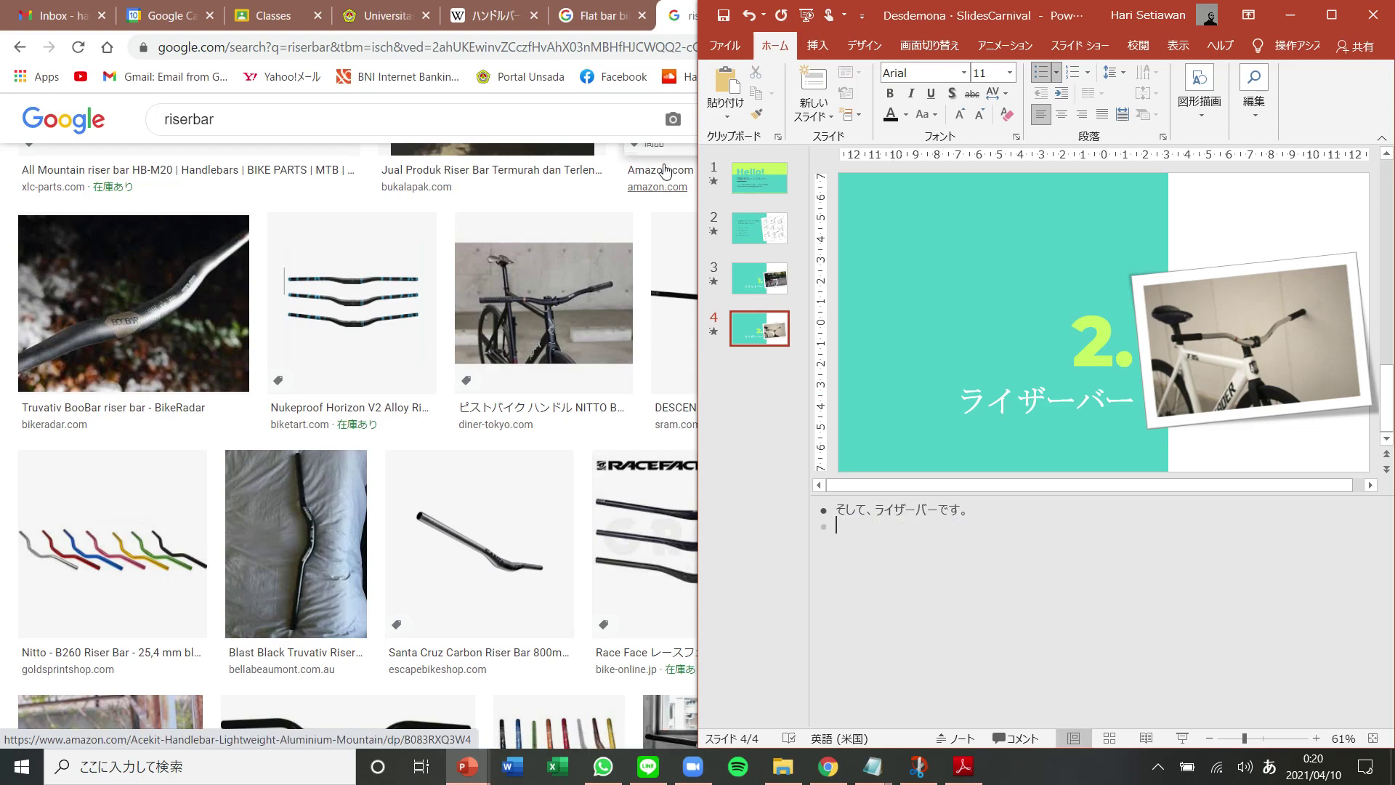
# Consult Wikipedia's ライズバー section and slide 3's notes, and start slide 4's second note line with フラットバーと似ていますが、
pyautogui.click(496, 16)
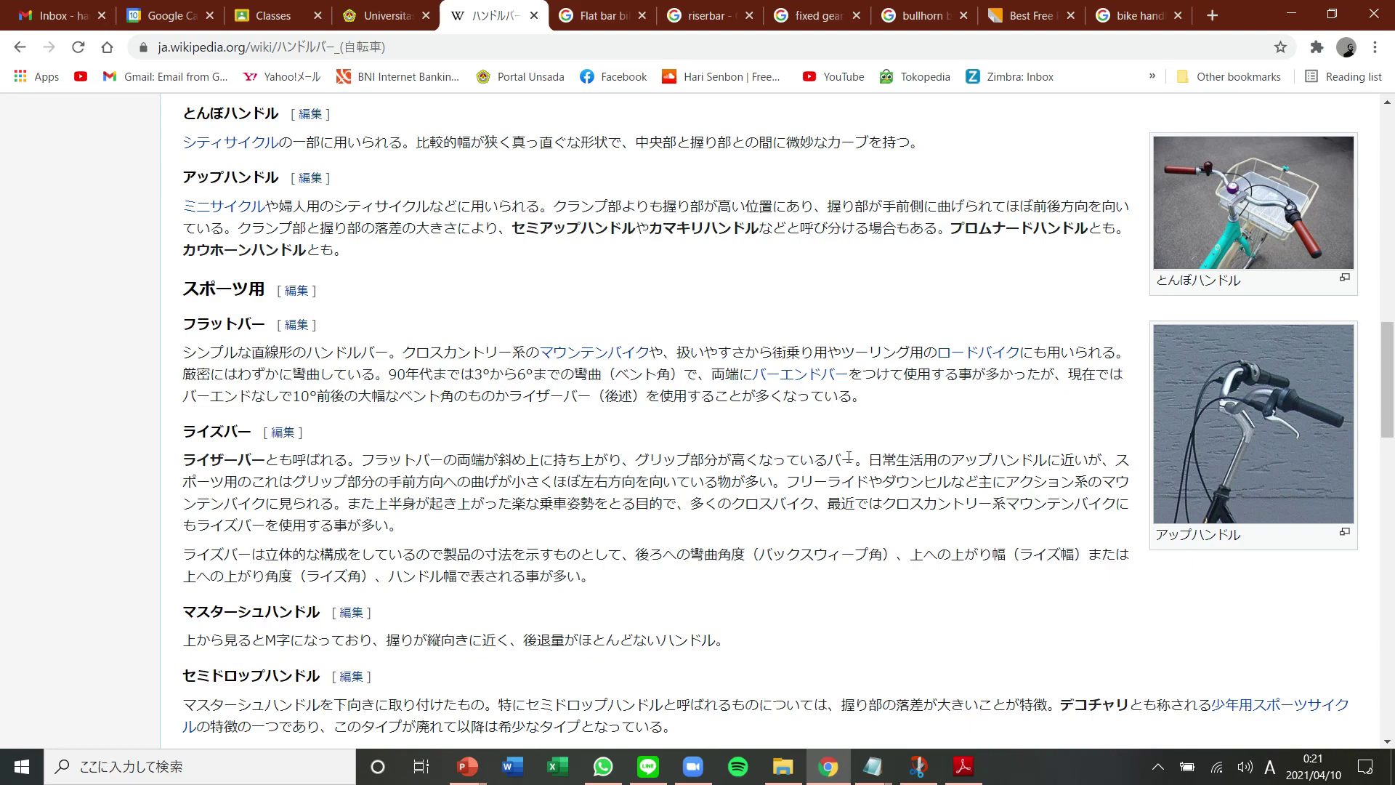
pyautogui.hotkey('alt', 'Tab')
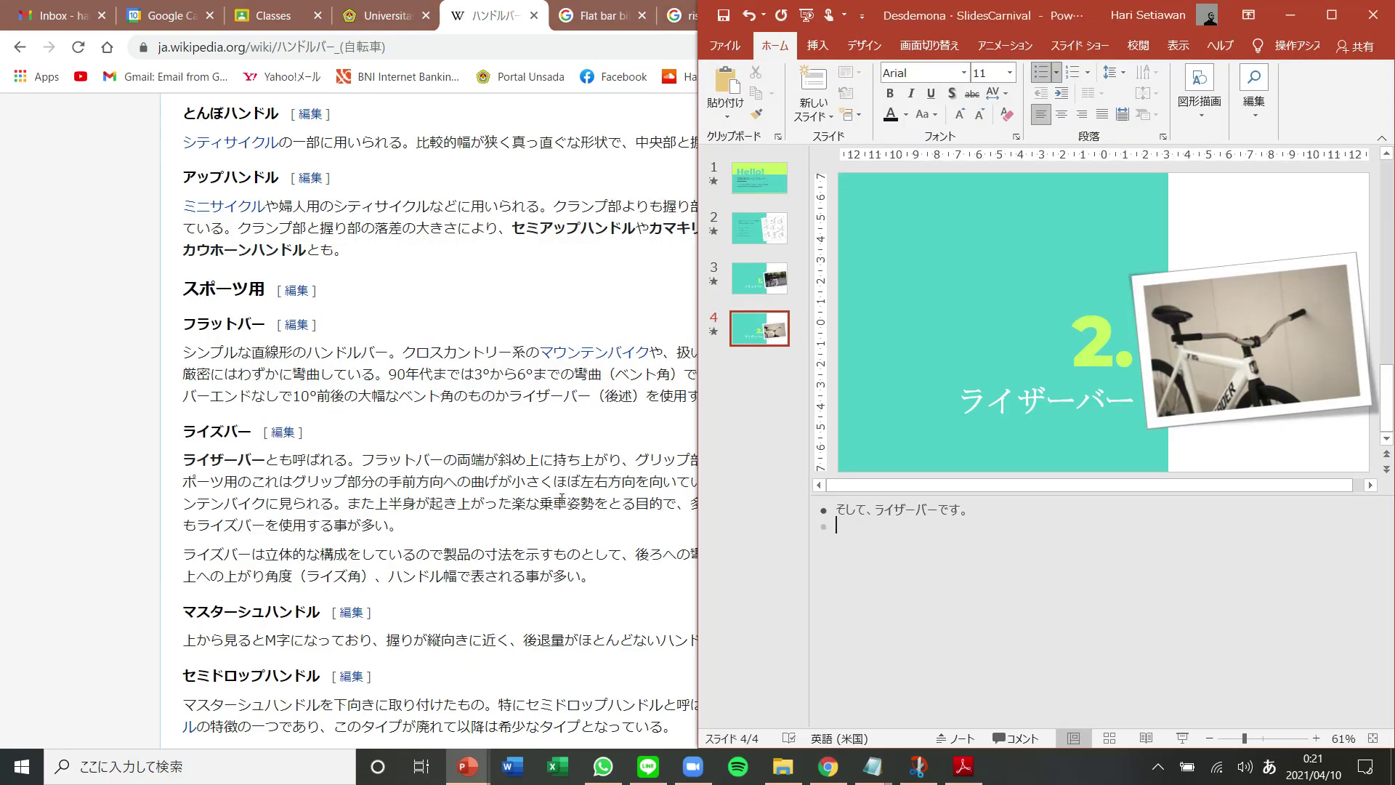
pyautogui.click(753, 284)
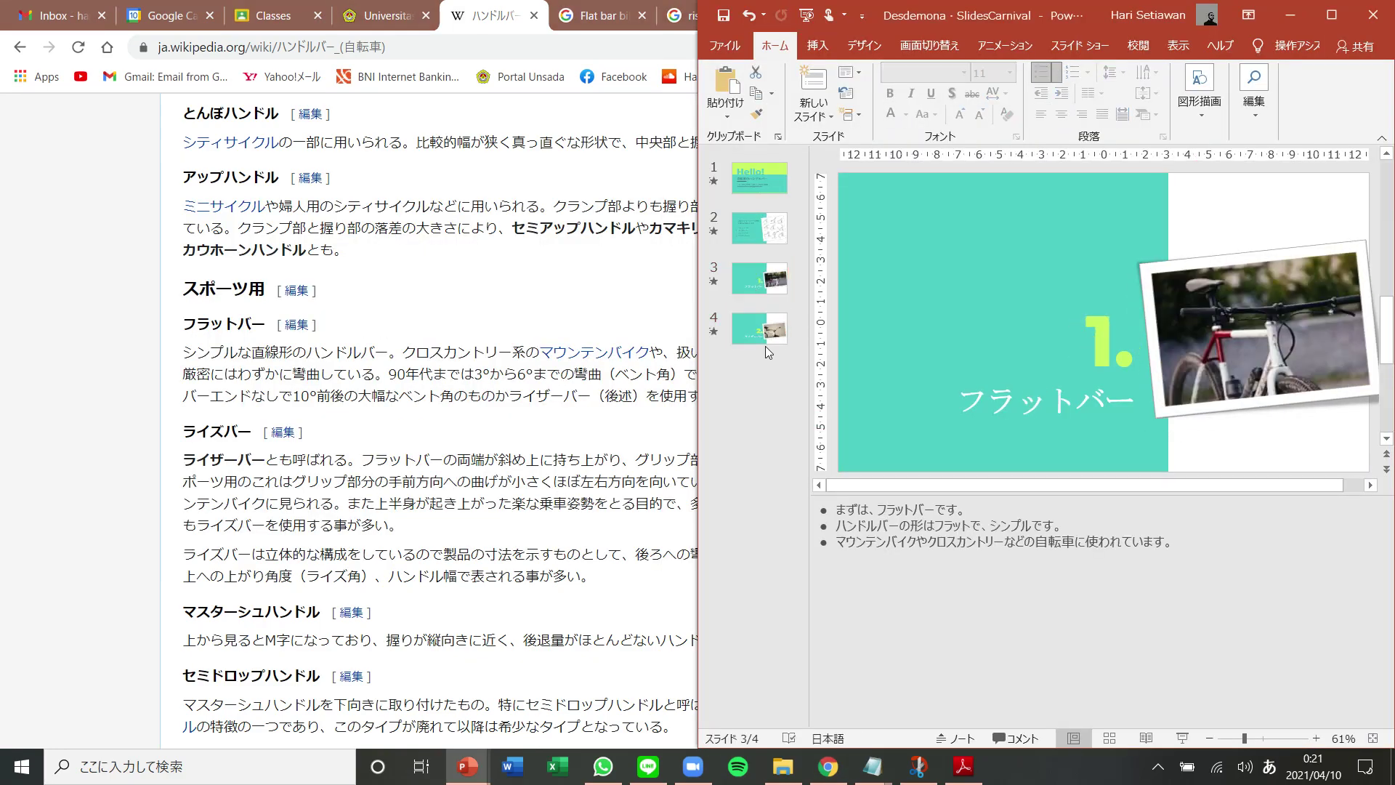
pyautogui.click(764, 358)
pyautogui.click(866, 528)
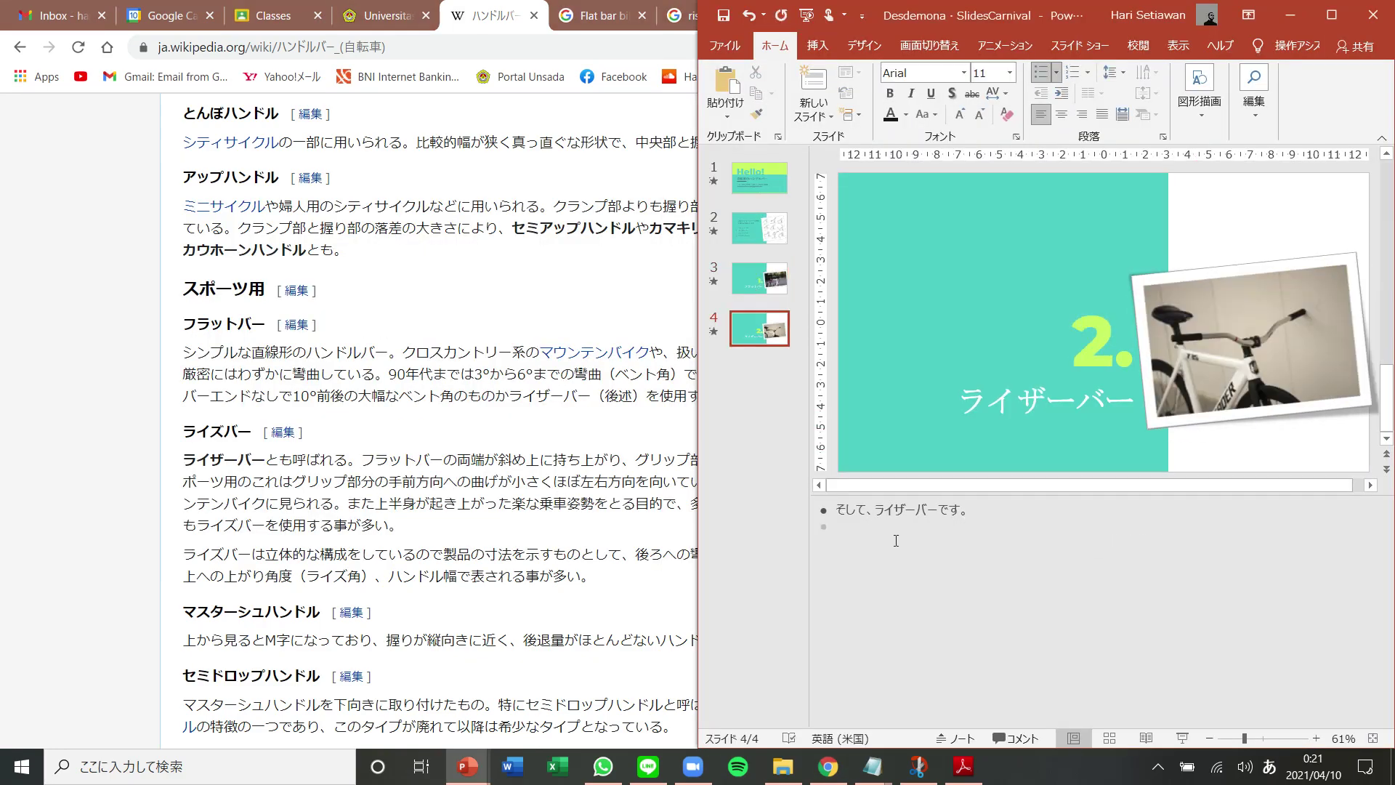
pyautogui.write('フラット')
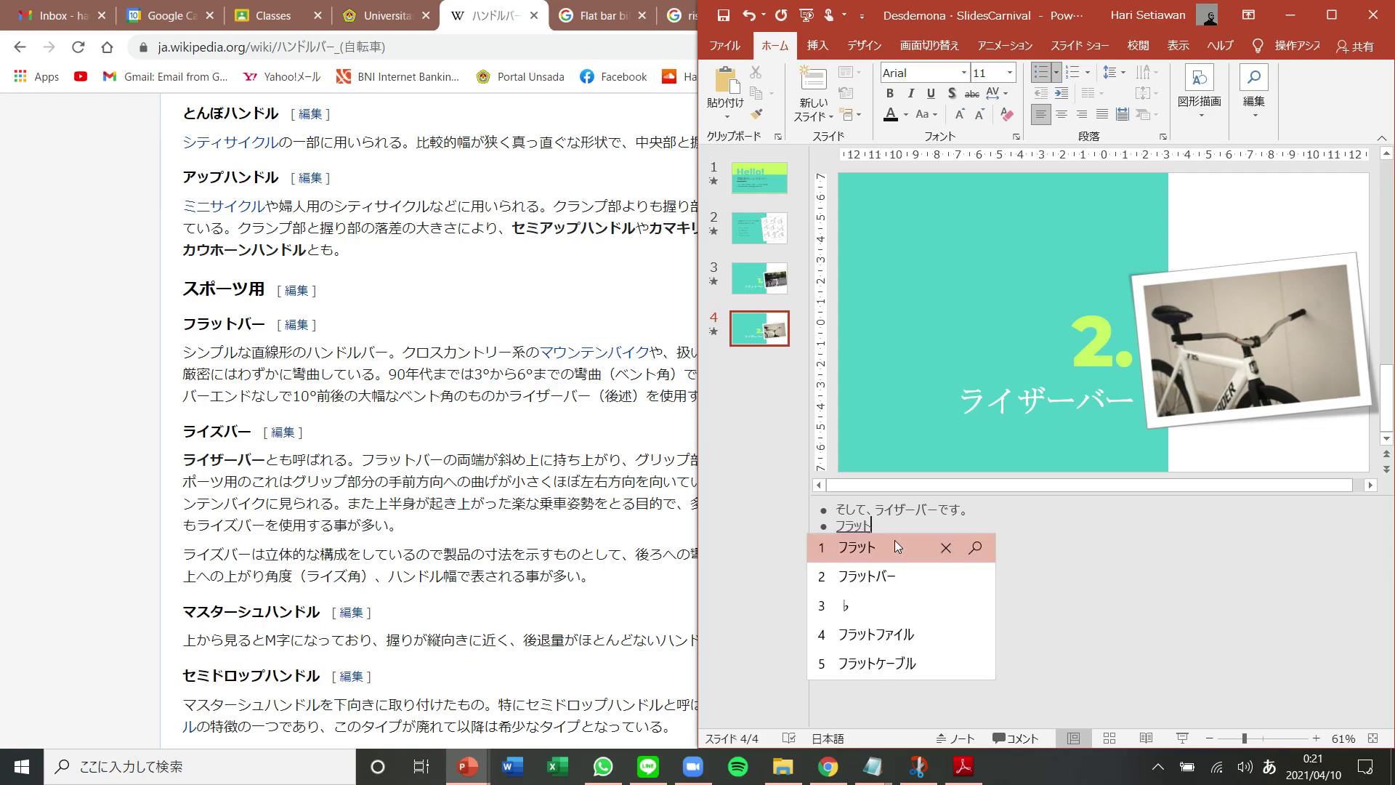
pyautogui.press('Down')
pyautogui.press('Return')
pyautogui.write('と')
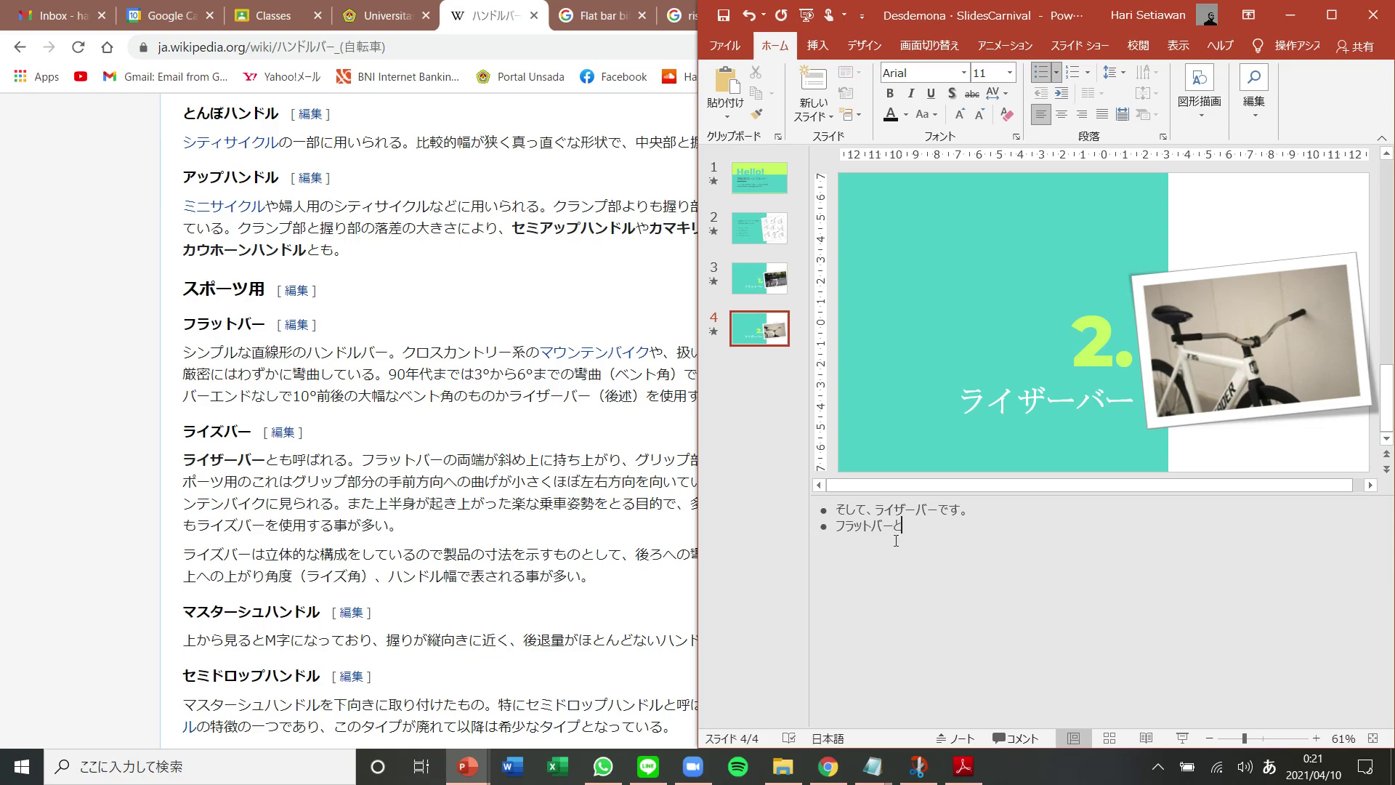
pyautogui.write('にていますが')
pyautogui.press('space')
pyautogui.write('、')
pyautogui.press('Return')
# Complete the second note line with ライザーバーはちょっと高いです。
pyautogui.write('ライザー')
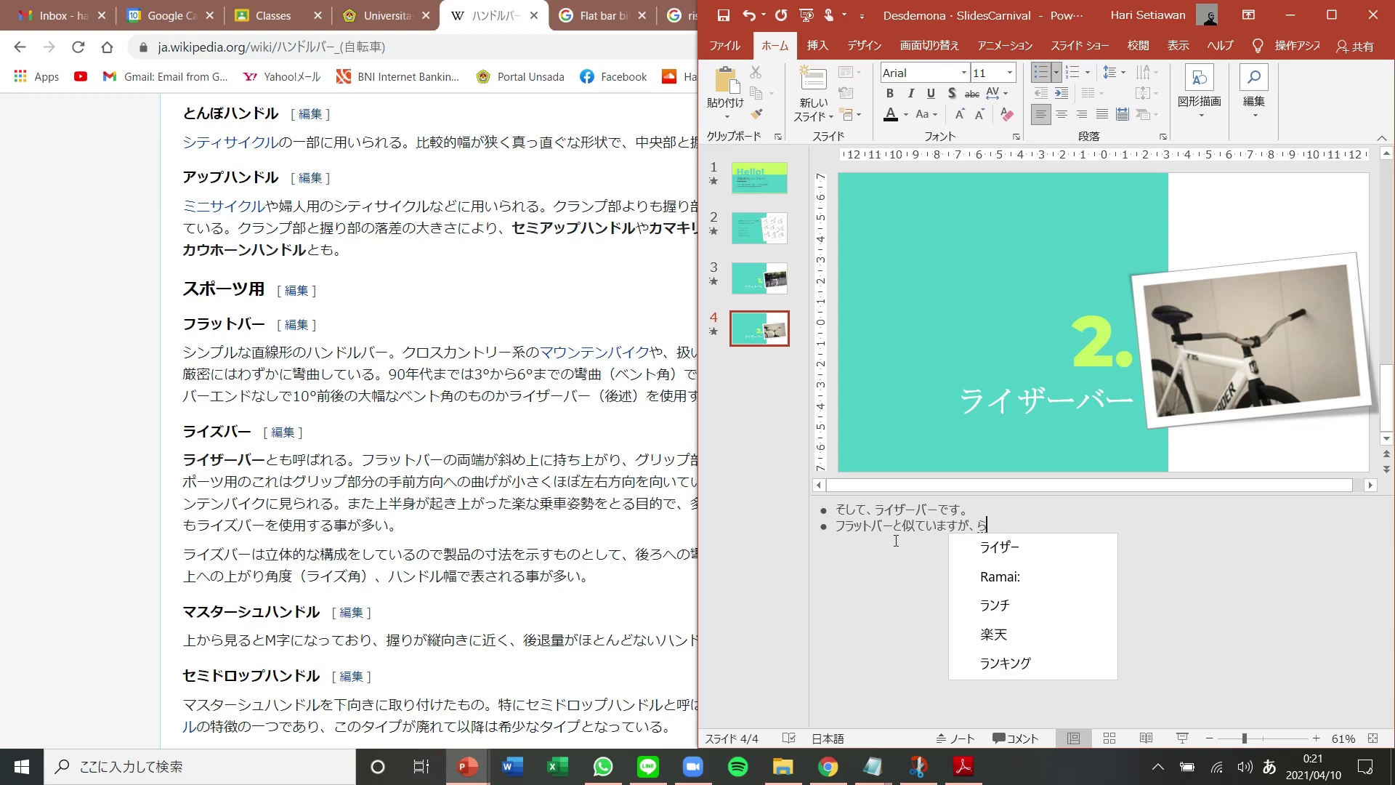
pyautogui.press('Return')
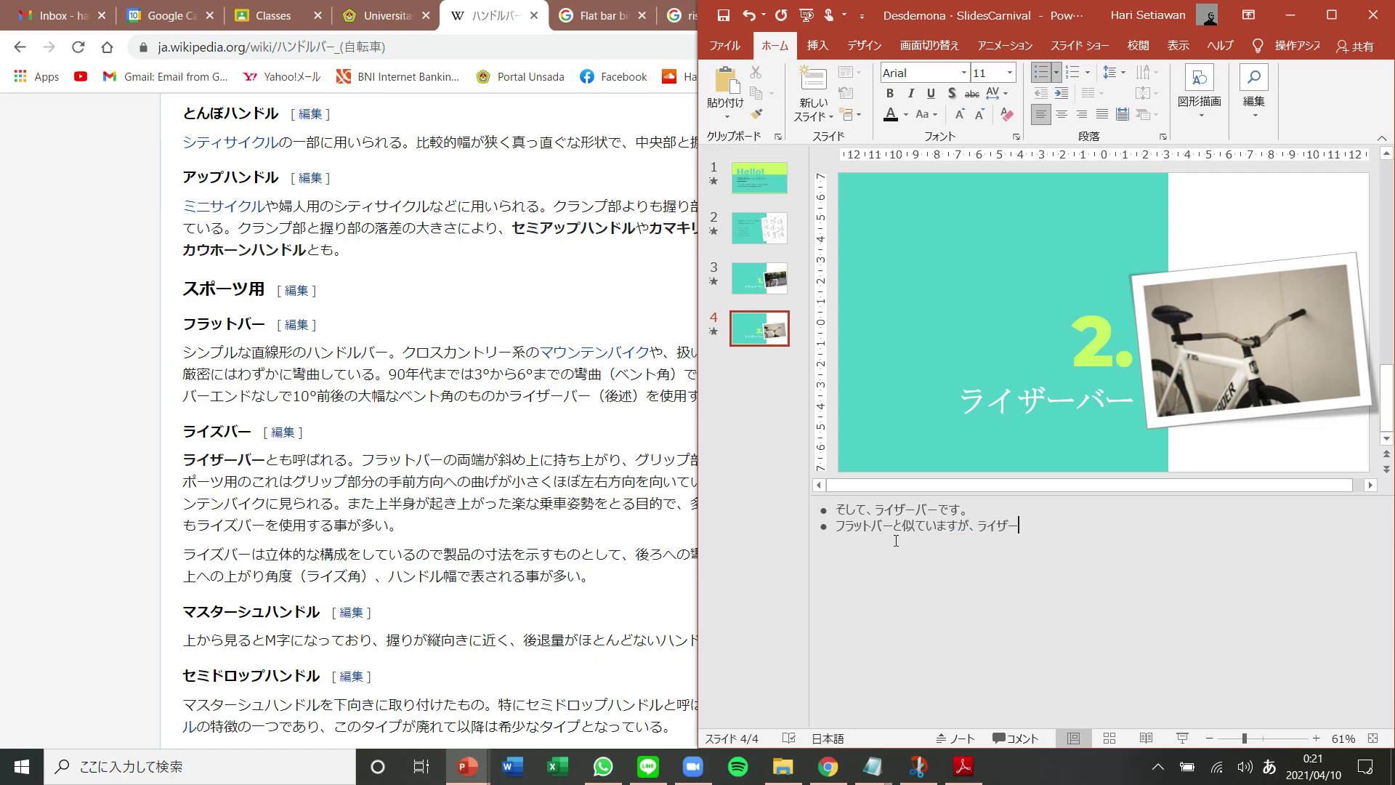
pyautogui.write('バー')
pyautogui.press('Return')
pyautogui.write('はちょっと')
pyautogui.press('Return')
pyautogui.write('高いです。')
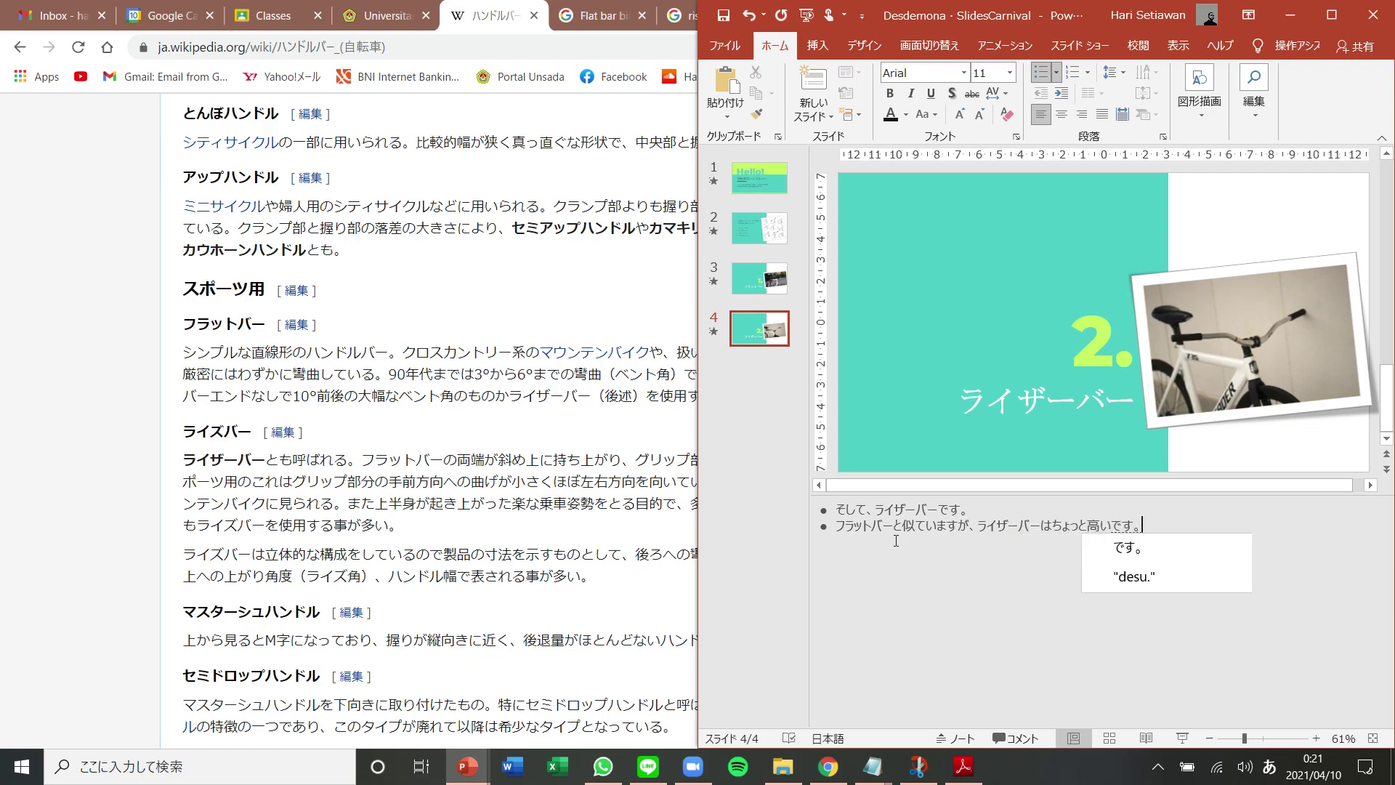
pyautogui.press('Return')
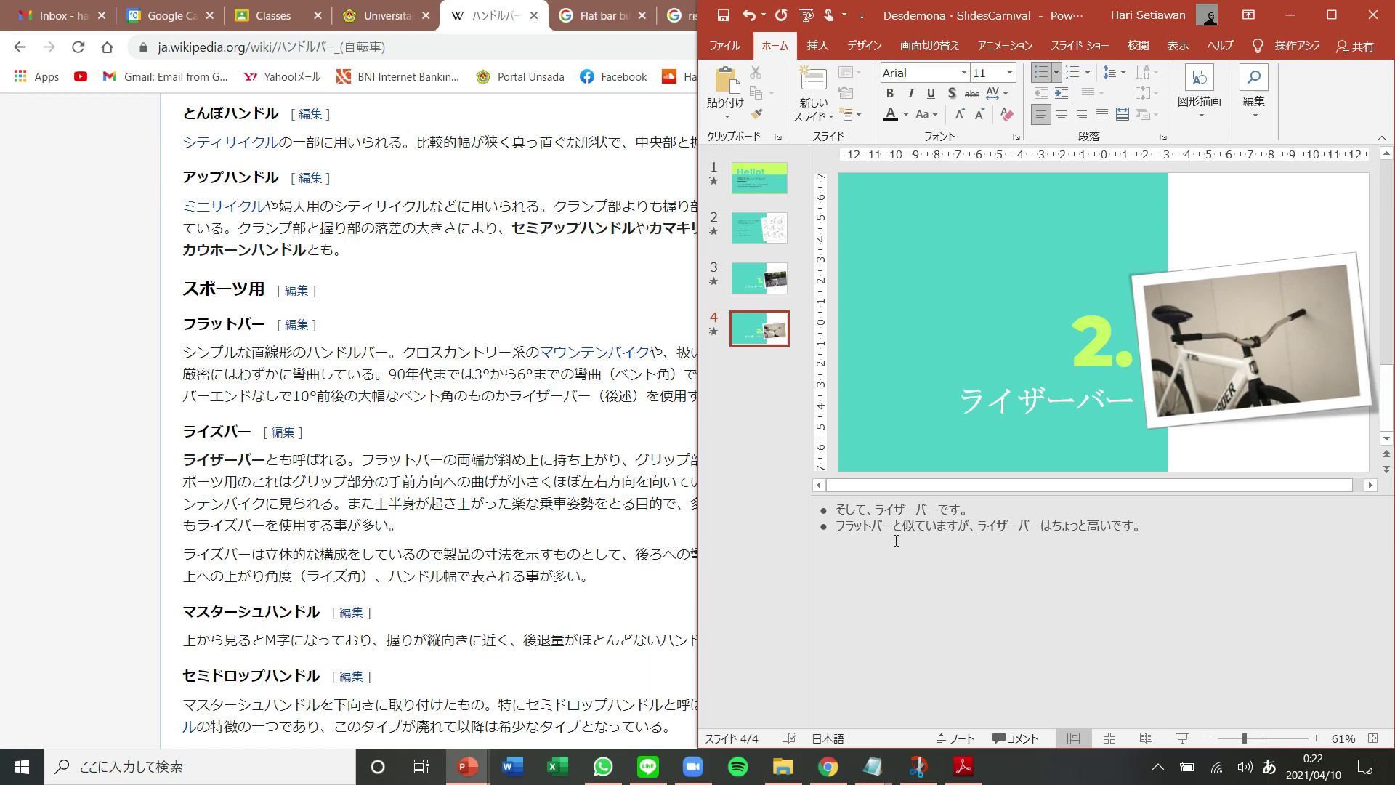
# Insert 手のポジションが before 高いです in the second note line
pyautogui.press('Left')
pyautogui.press('Left')
pyautogui.write('手の')
pyautogui.write('ぽじ')
pyautogui.press('Tab')
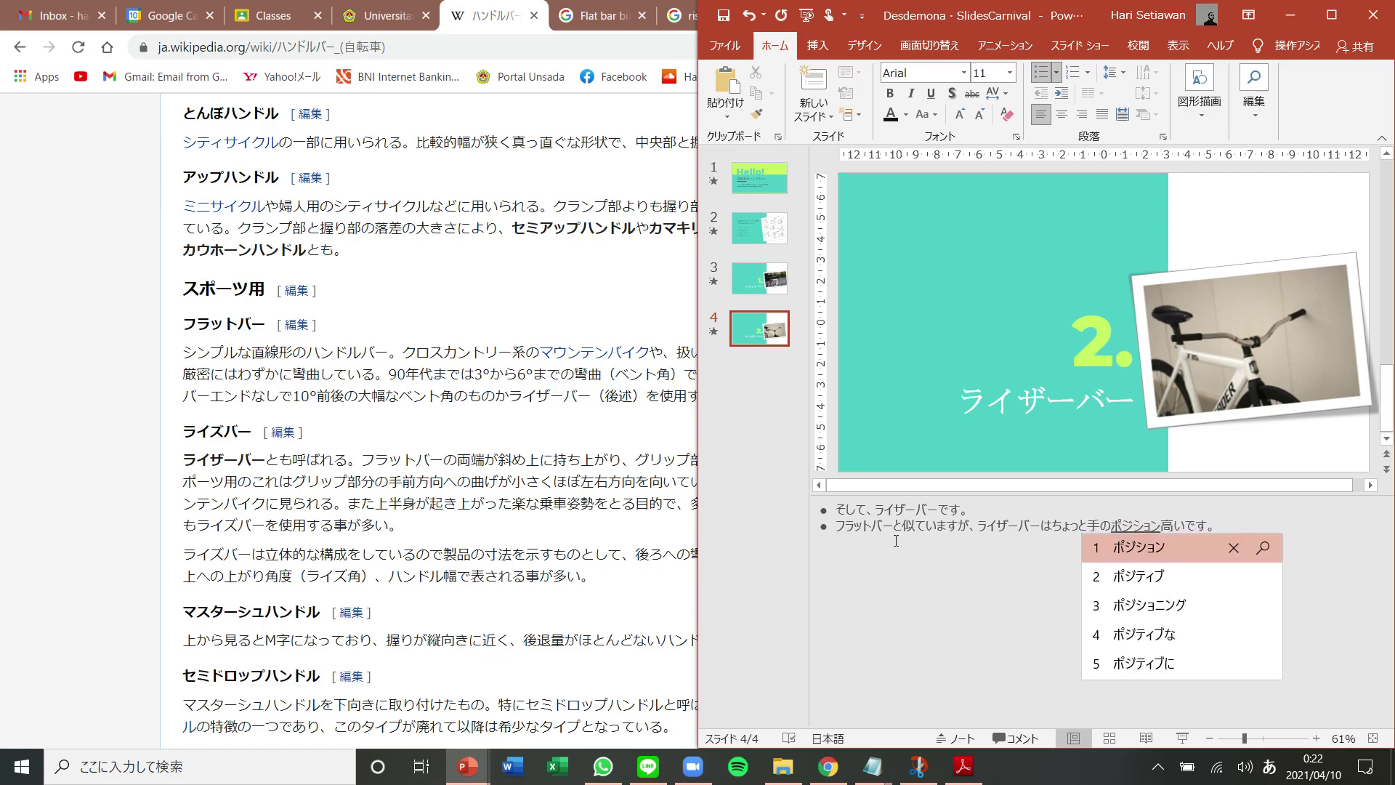
pyautogui.write('が')
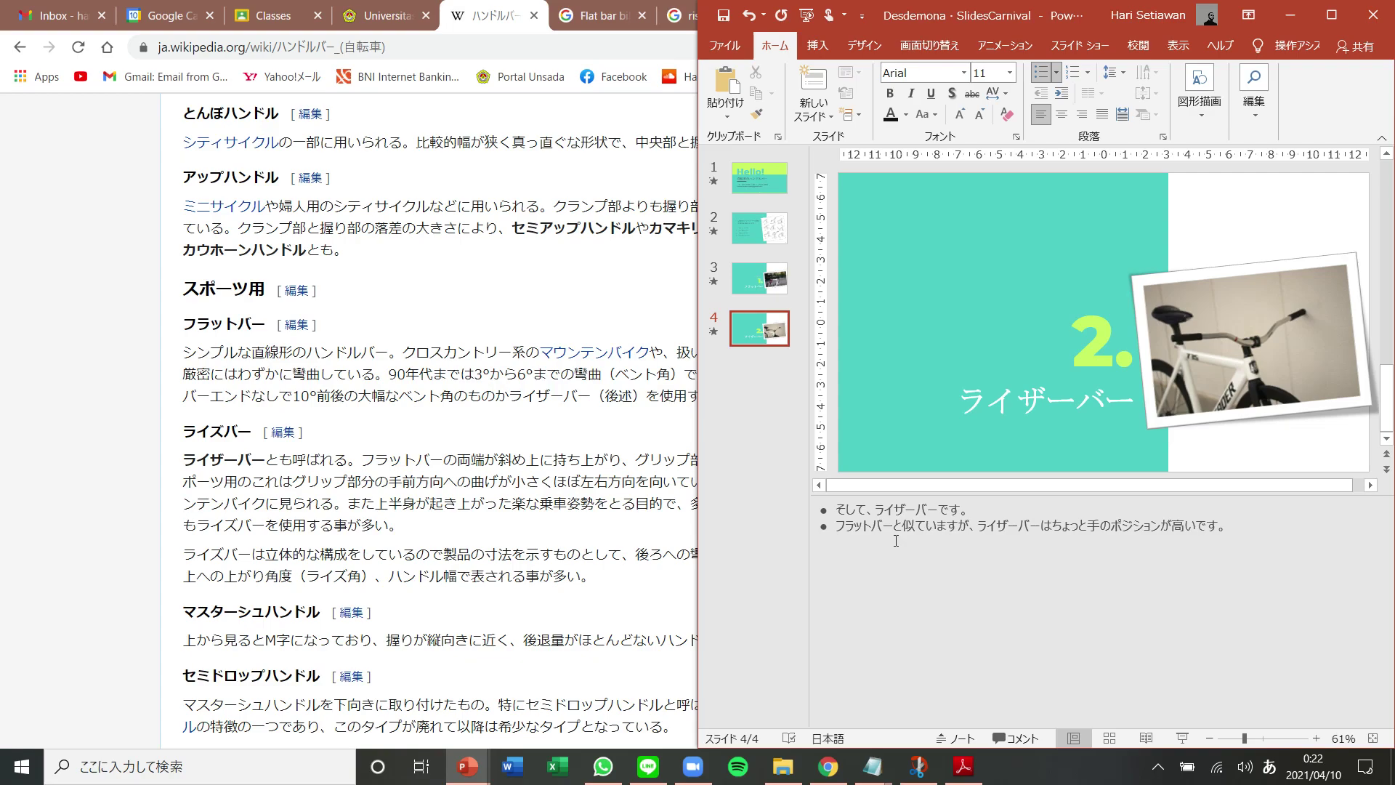
# Start a third note line, recheck Wikipedia's ライズバー section and copy the last line of slide 3's notes
pyautogui.press('Return')
pyautogui.click(480, 284)
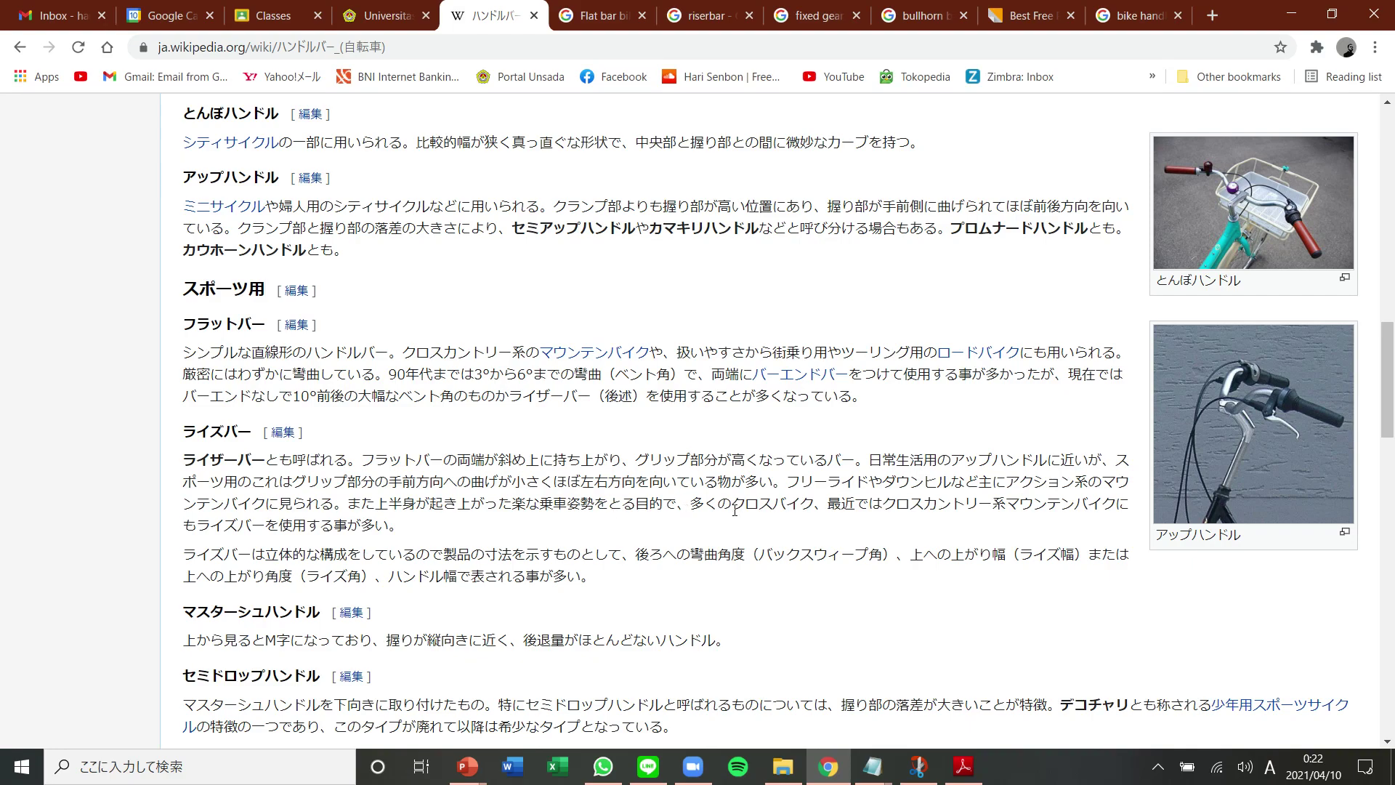
pyautogui.hotkey('alt', 'Tab')
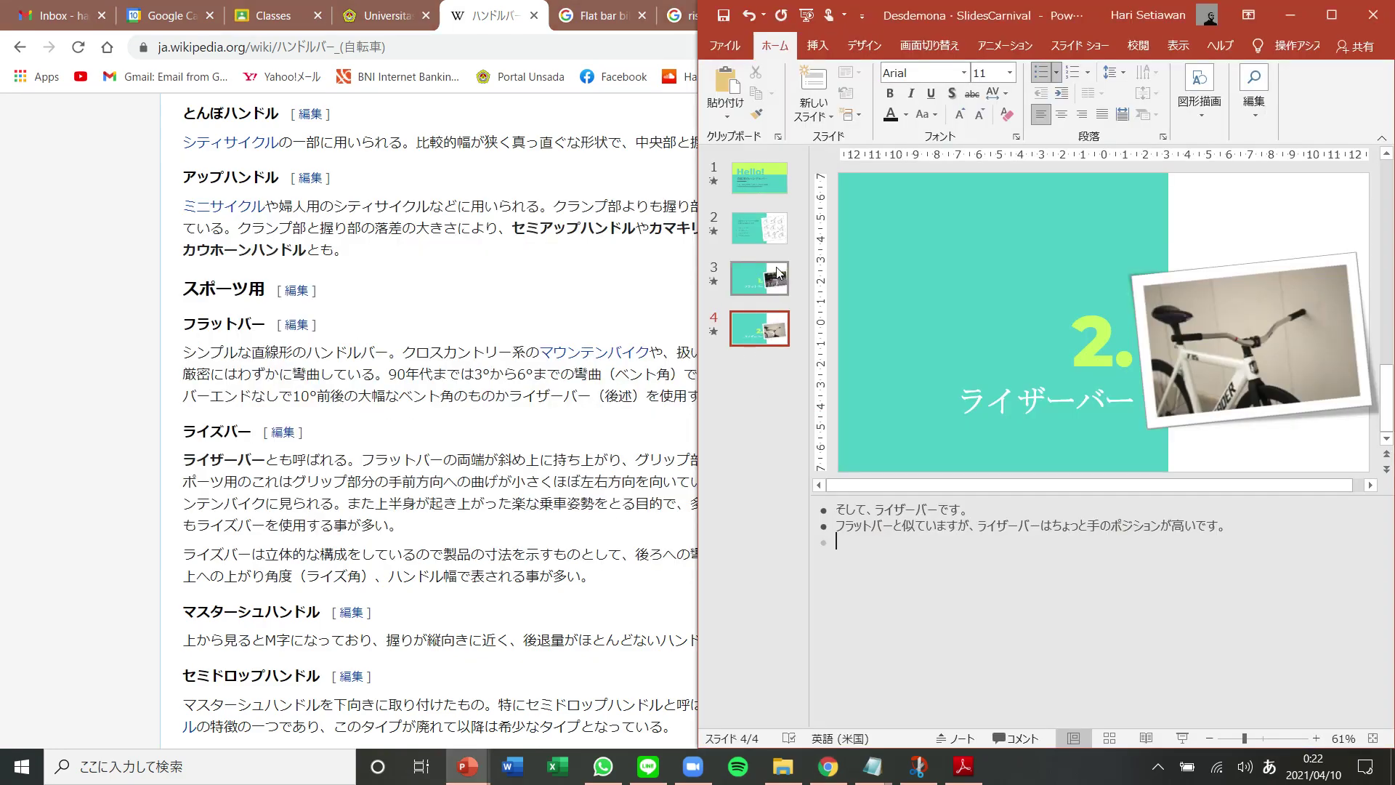
pyautogui.press('Up')
pyautogui.click(1001, 634)
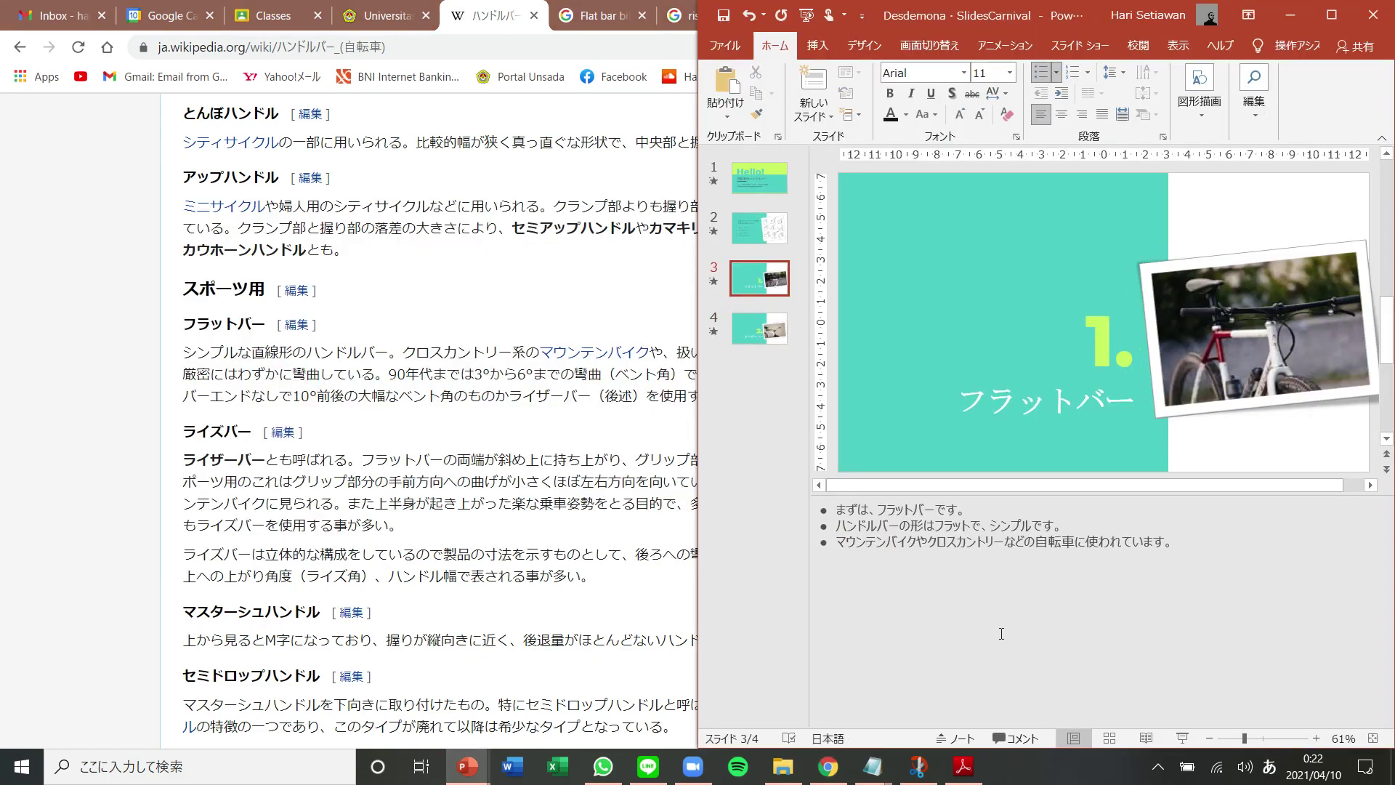
pyautogui.hotkey('shift', 'End')
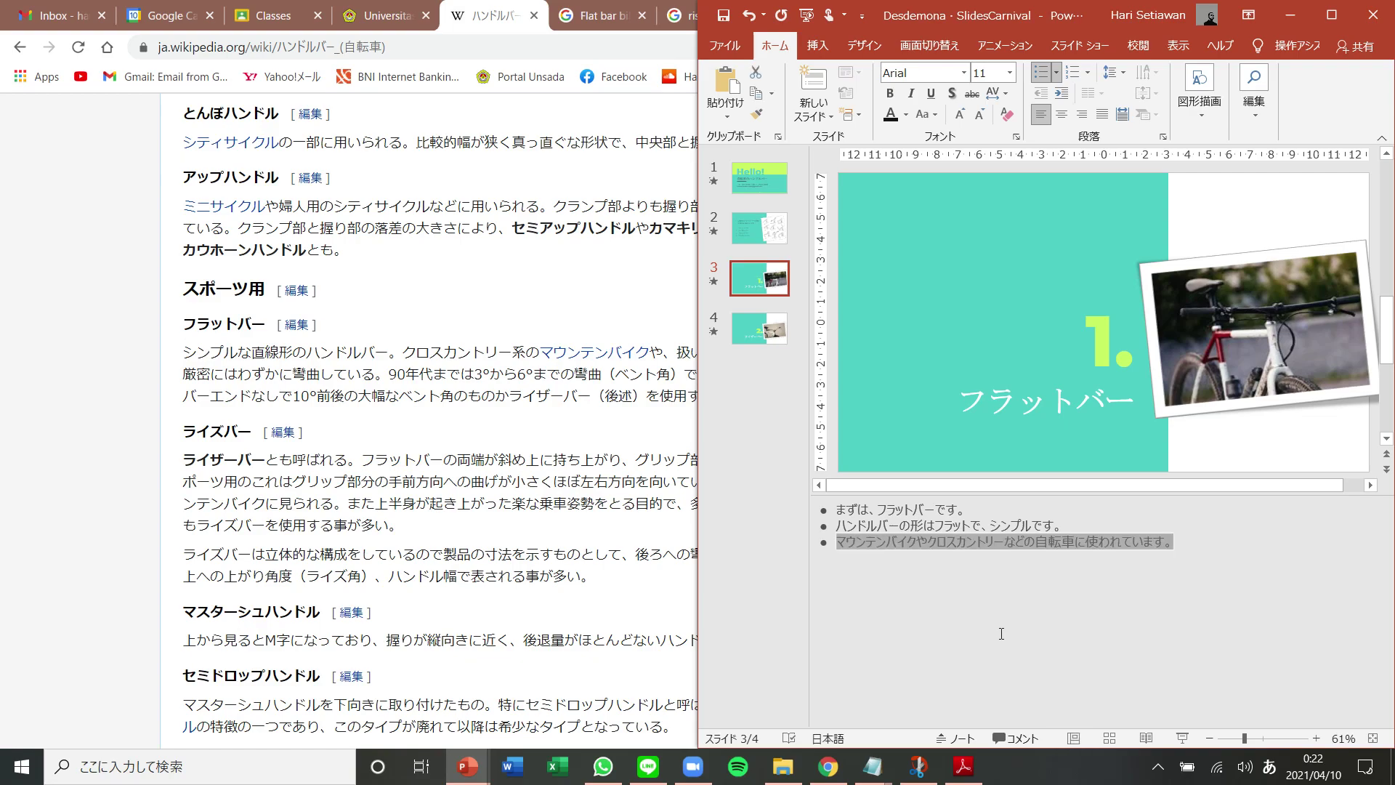
# Fill slide 4's third note line with このハンドルバーも followed by the copied マウンテンバイクやクロスカントリーなどの自転車に使われています。
pyautogui.click(764, 346)
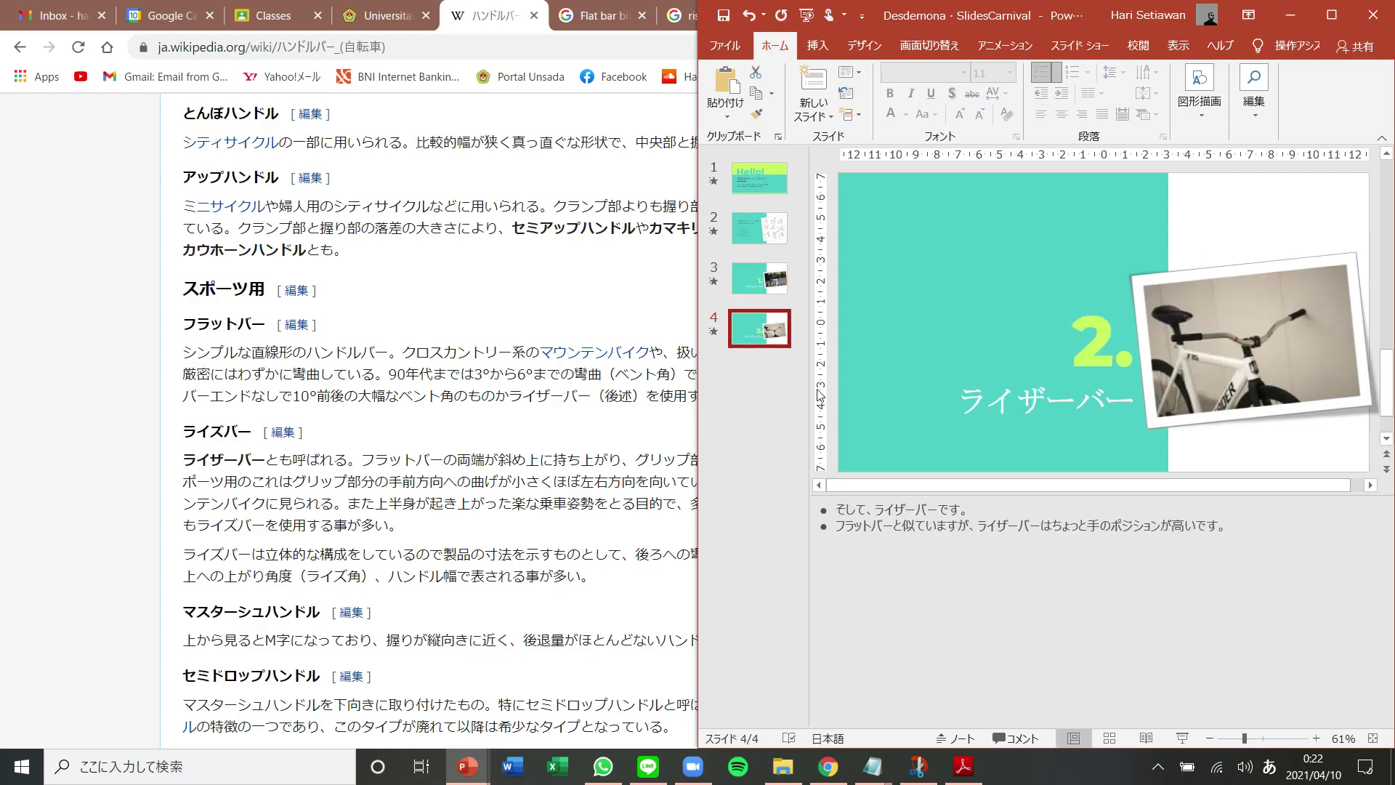
pyautogui.click(917, 566)
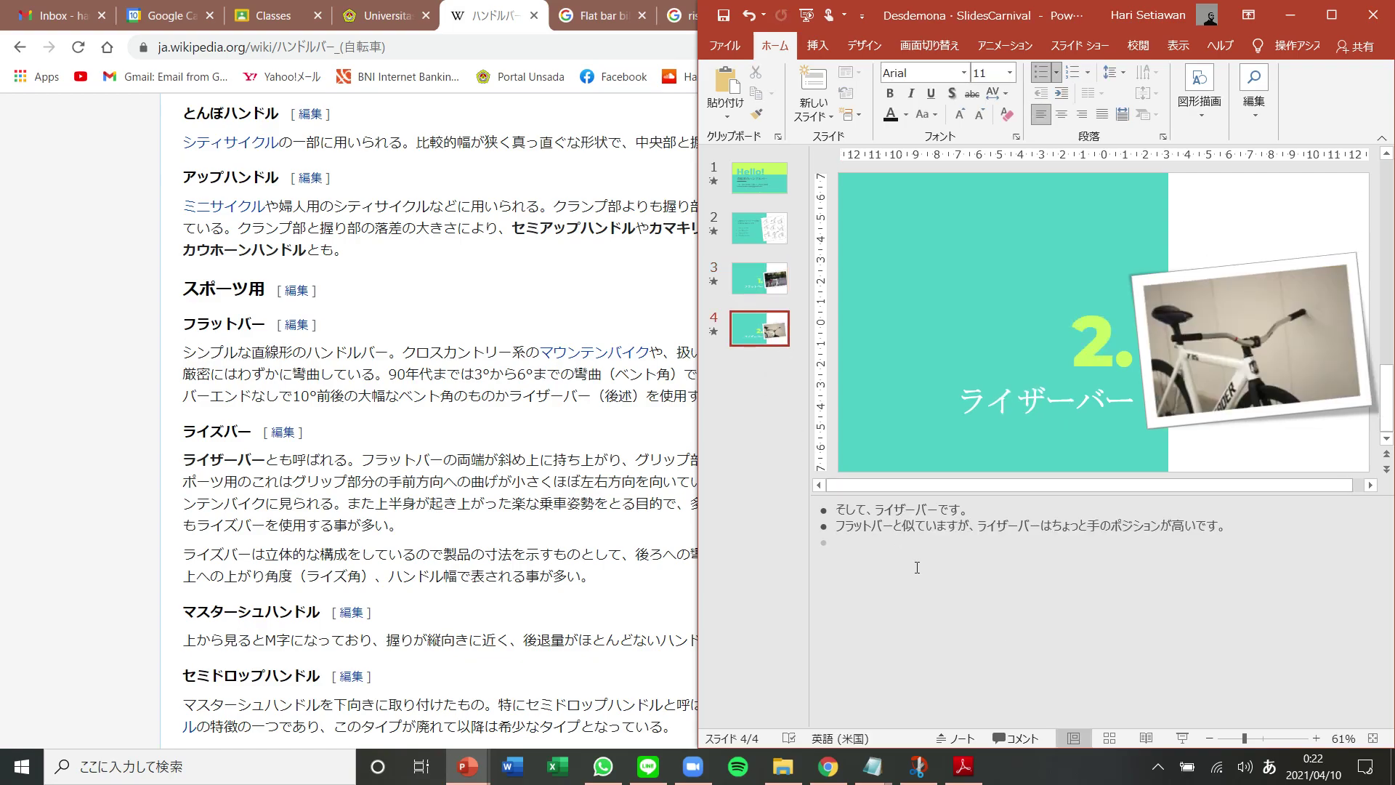
pyautogui.write('このは')
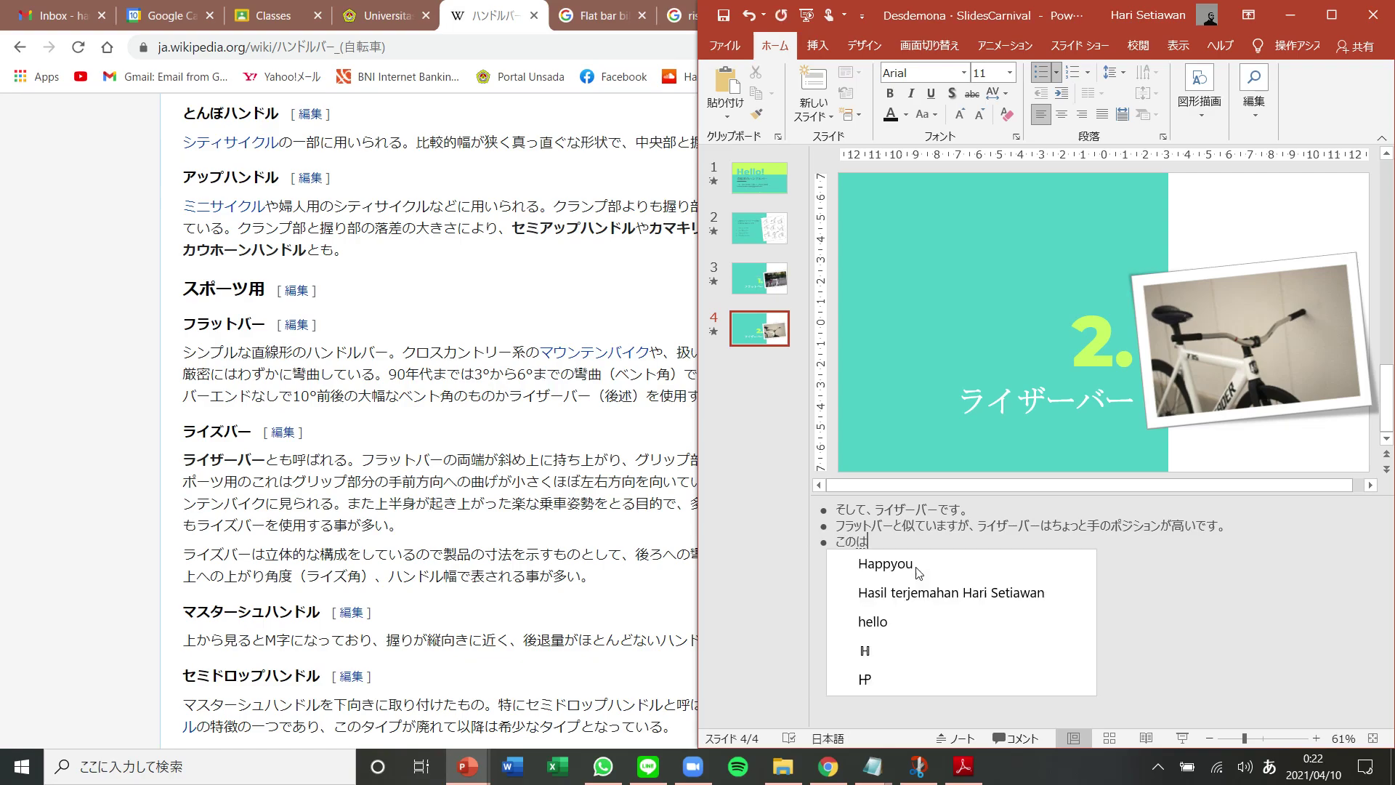
pyautogui.write('んどru')
pyautogui.press('Tab')
pyautogui.press('Return')
pyautogui.press('BackSpace')
pyautogui.write('も')
pyautogui.press('Return')
pyautogui.write('マウンテンバイクやクロスカントリーなどの自転車に使われています。')
pyautogui.press('Return')
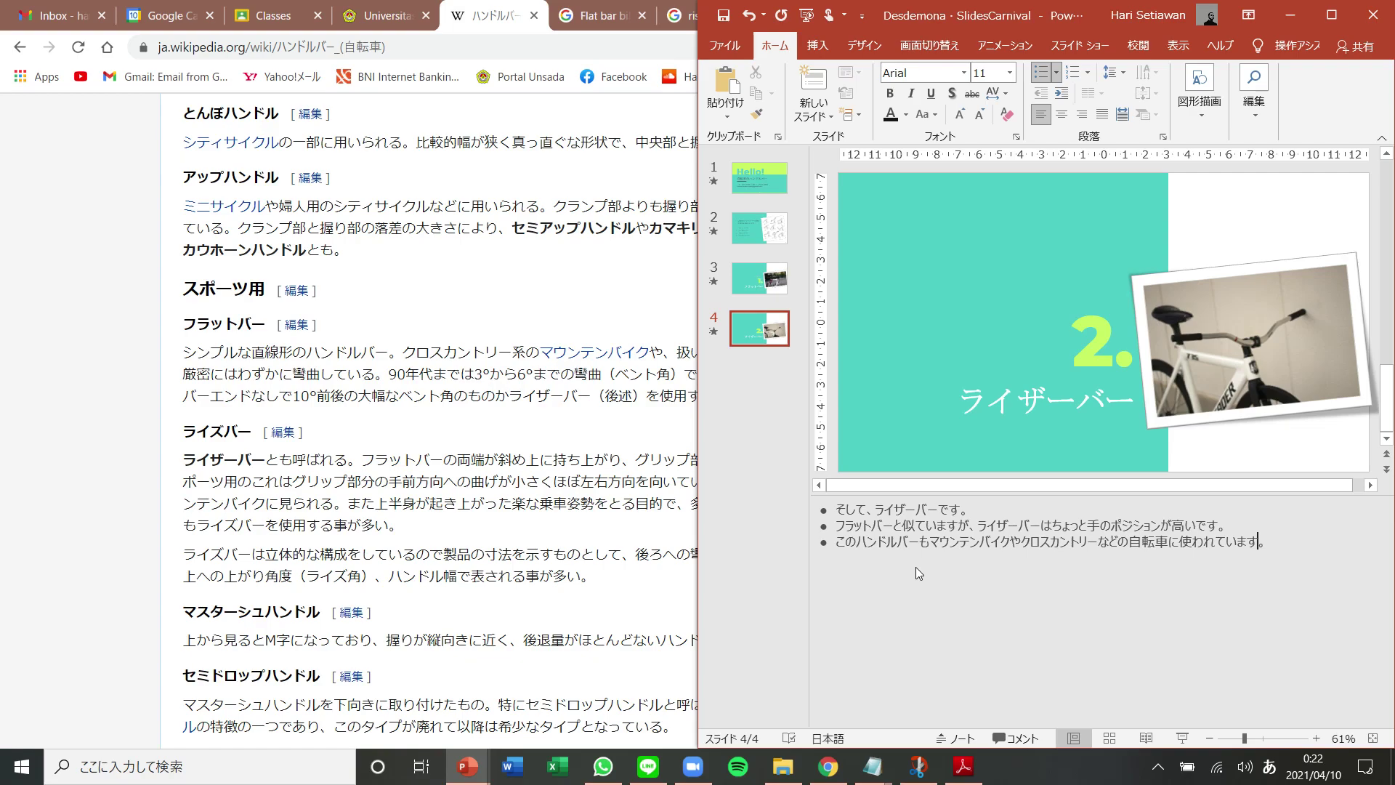
# Add a fourth note line reading カッコイイですね。
pyautogui.press('Right')
pyautogui.press('Return')
pyautogui.write('かっこい')
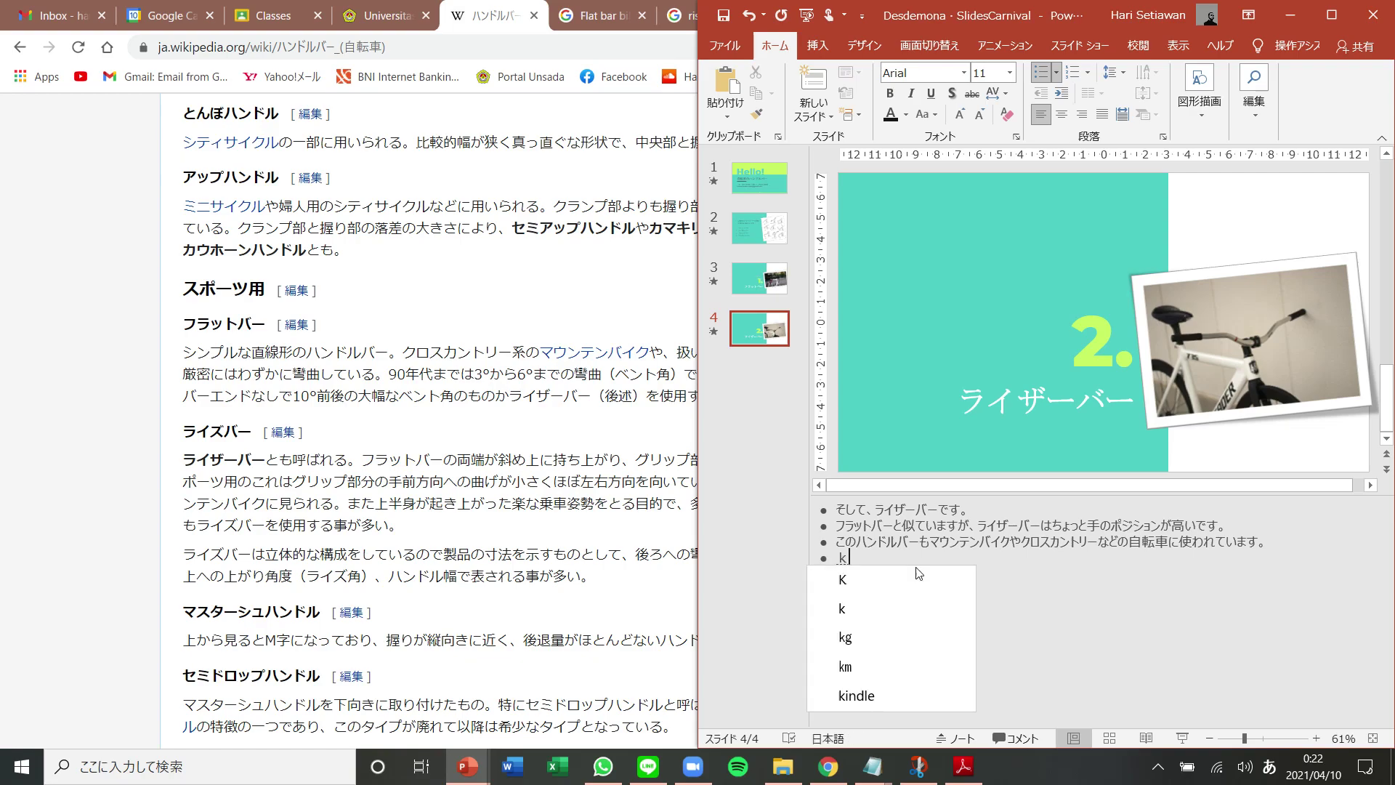
pyautogui.press('space')
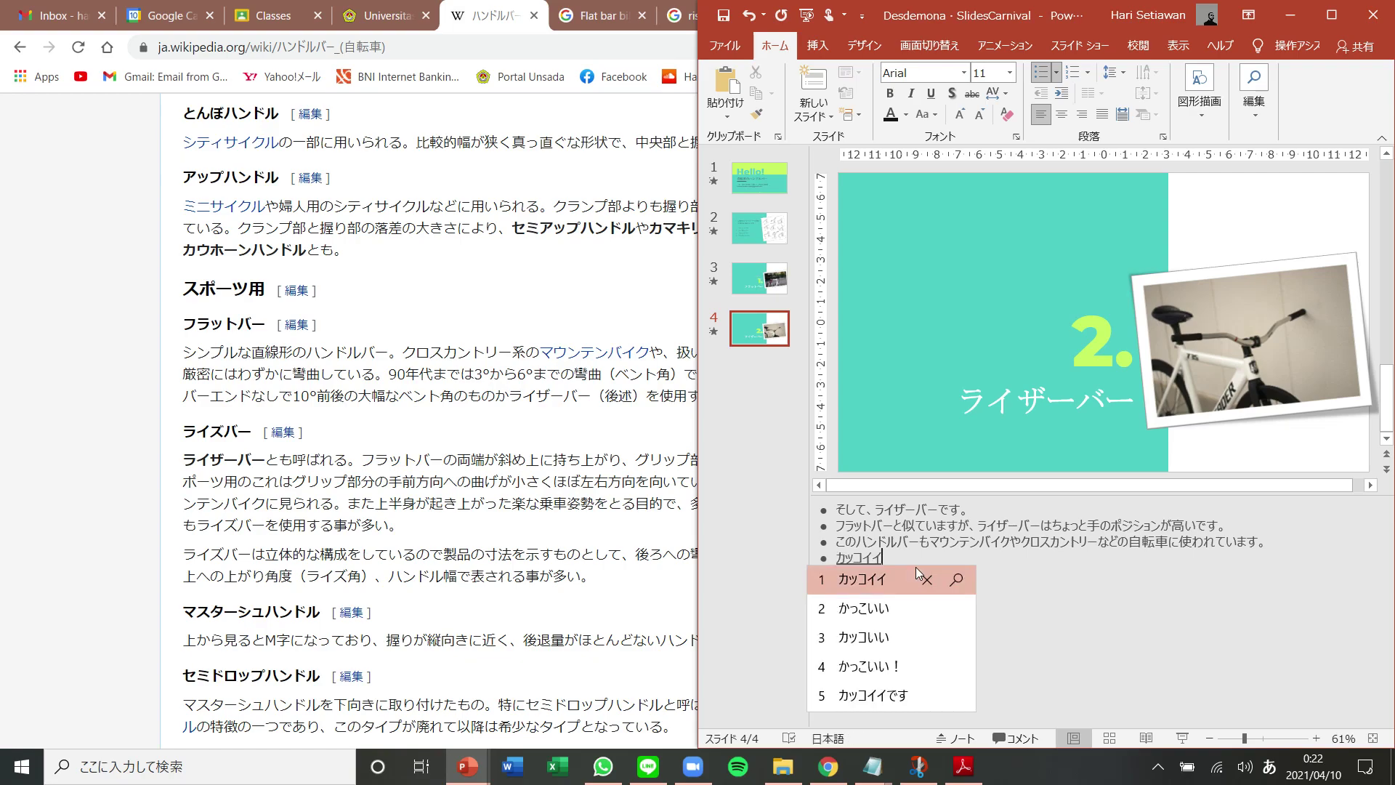
pyautogui.write('ですね。')
pyautogui.press('Return')
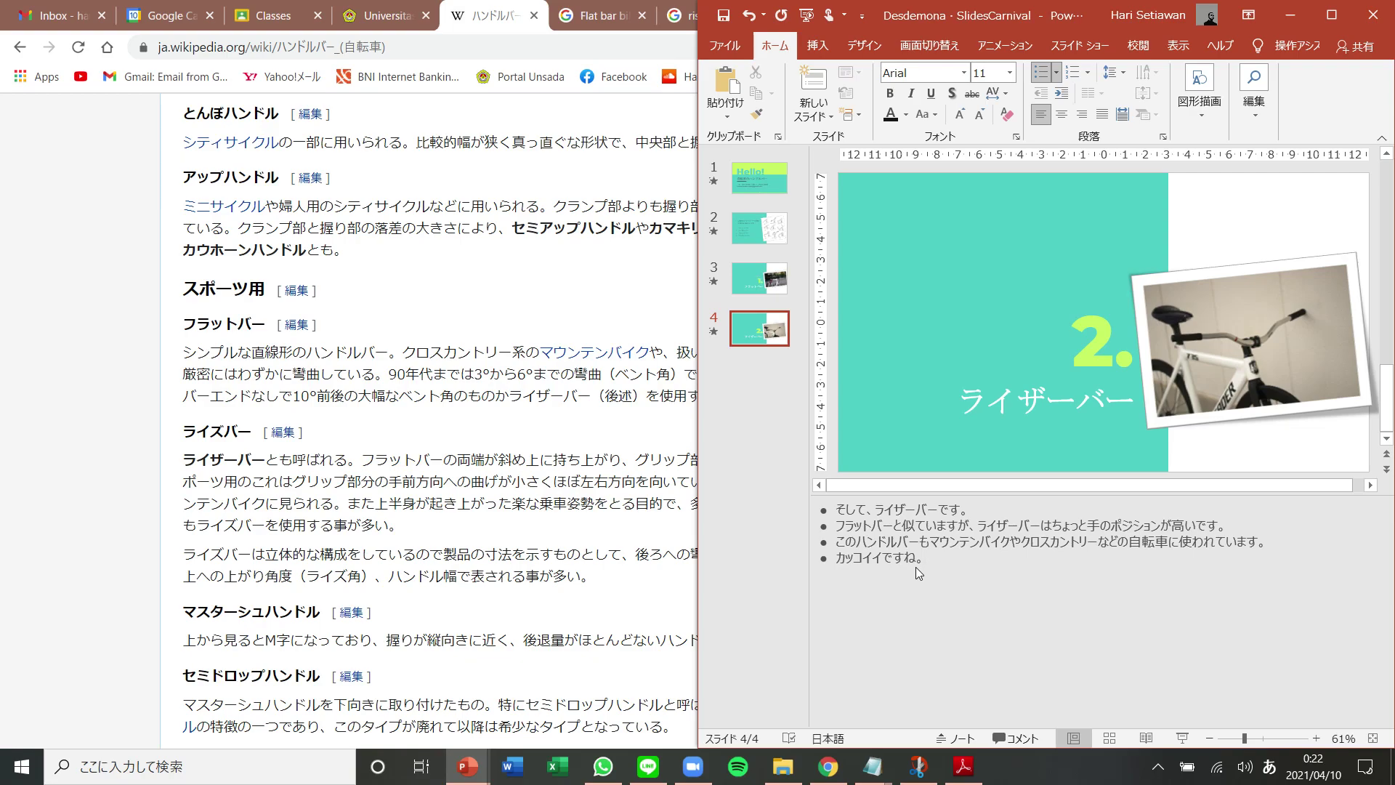
# Duplicate the ライザーバー slide and change the section number on the copy to 3
pyautogui.click(761, 340)
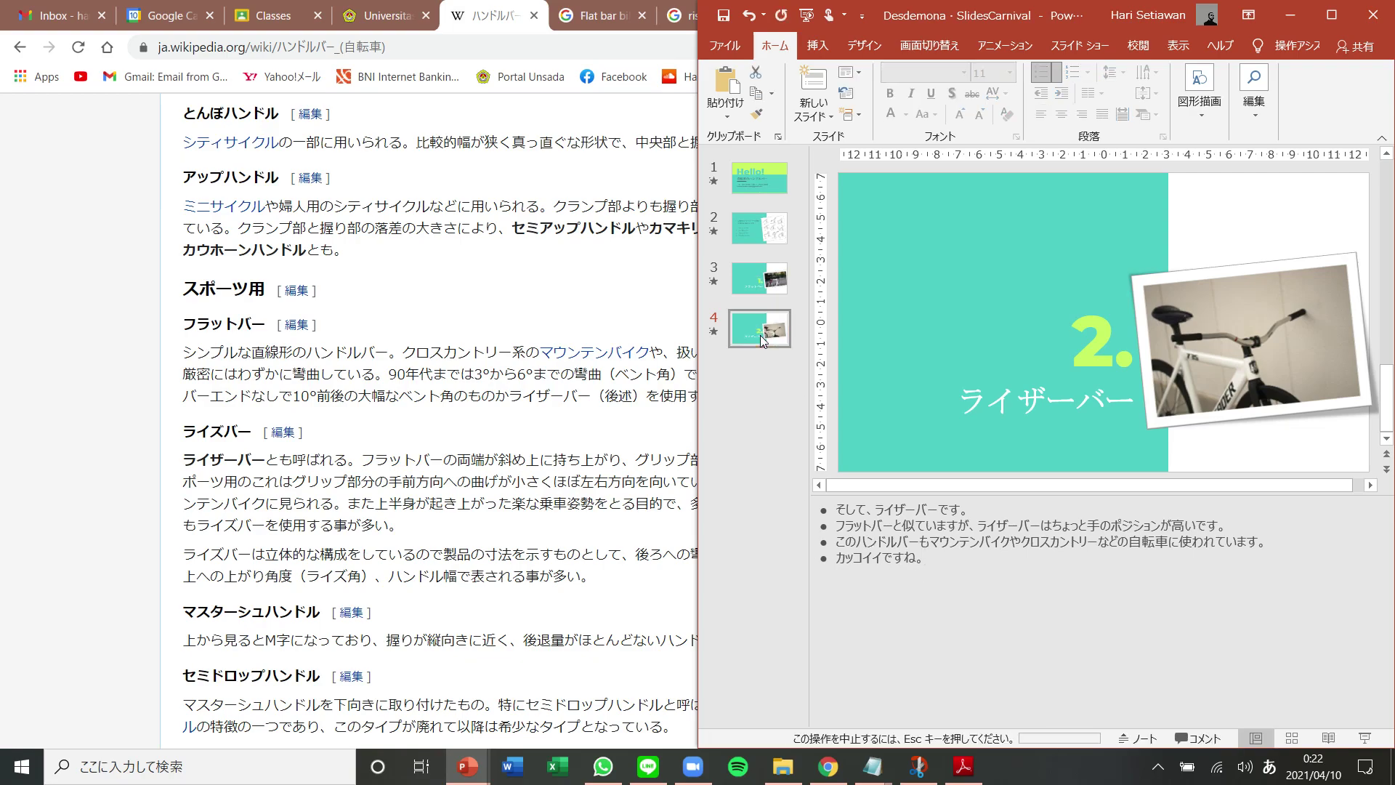
pyautogui.hotkey('ctrl', 'v')
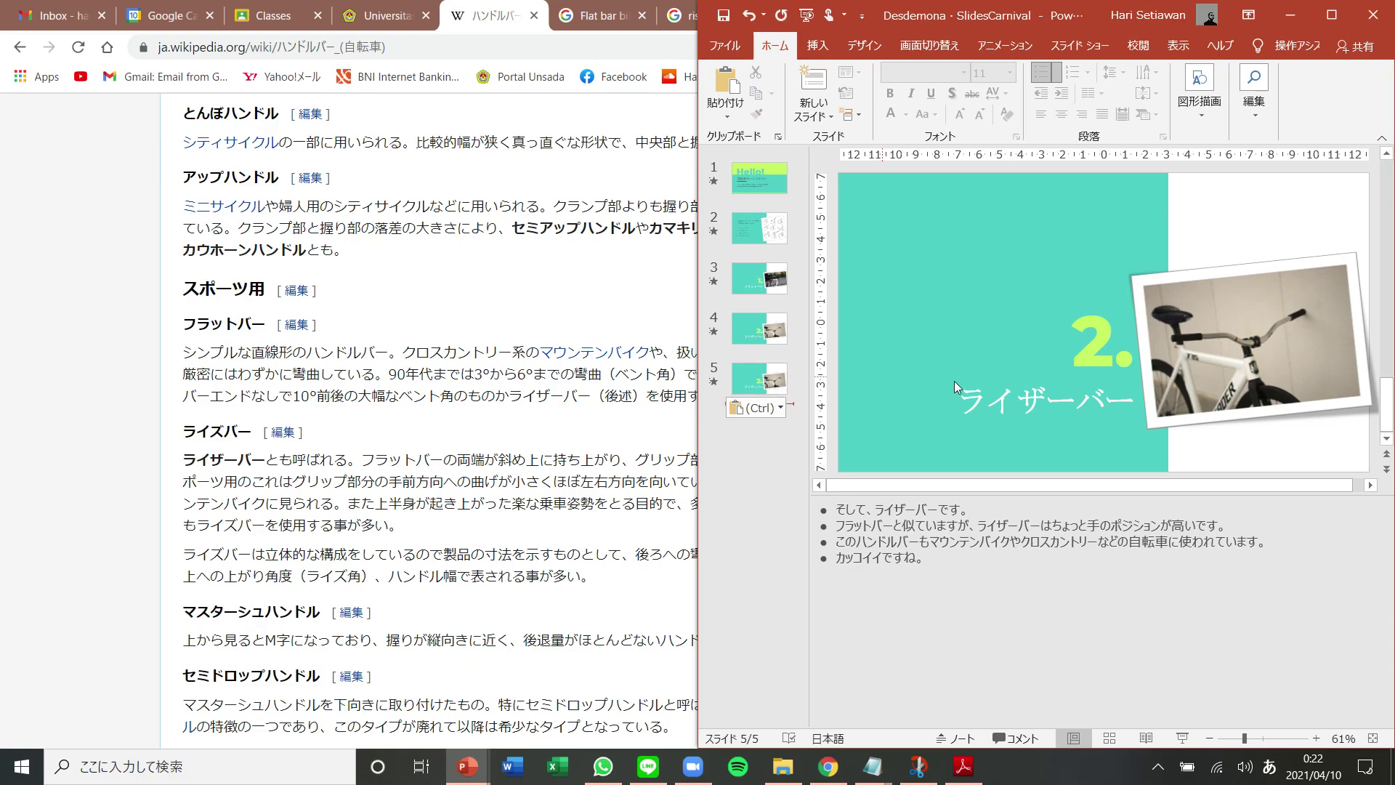
pyautogui.click(760, 378)
pyautogui.click(1103, 339)
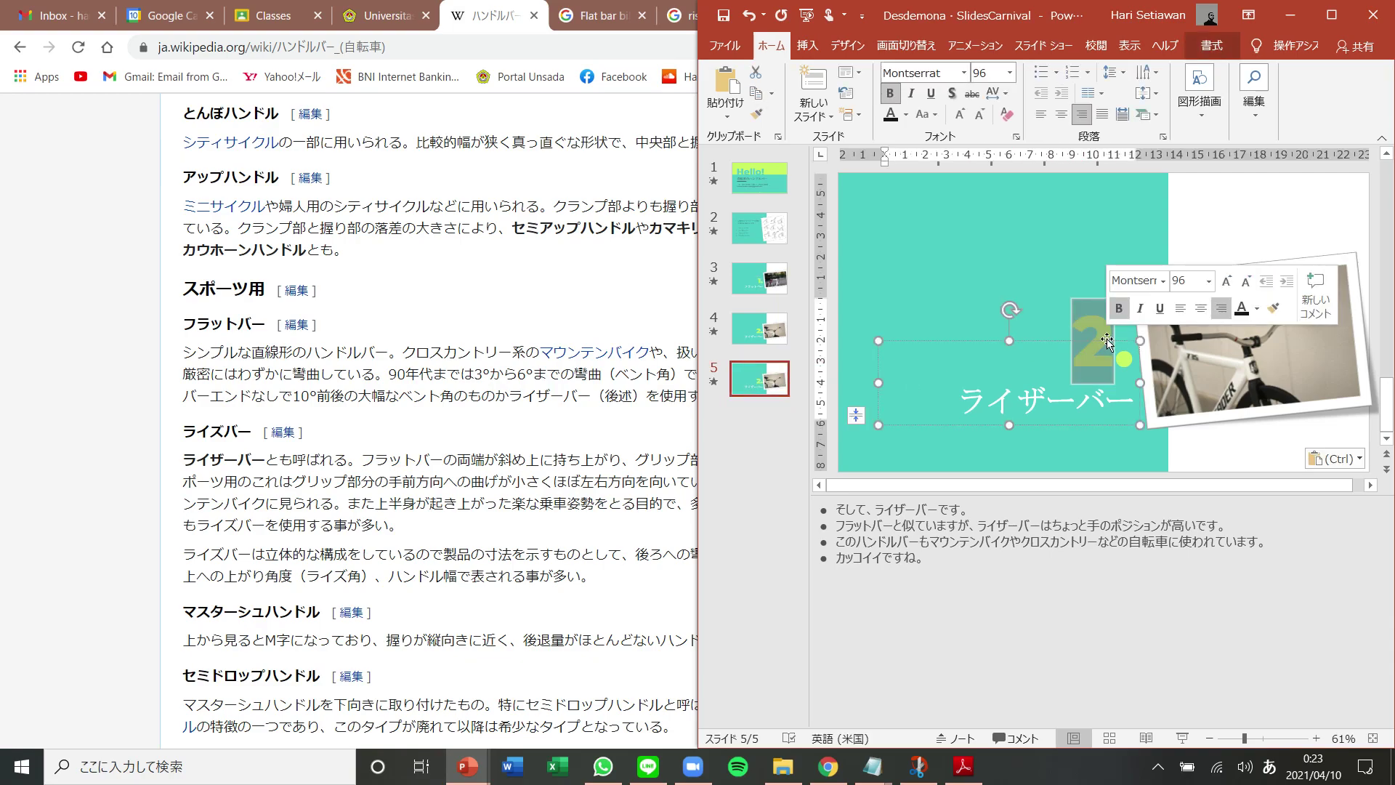
pyautogui.write('3')
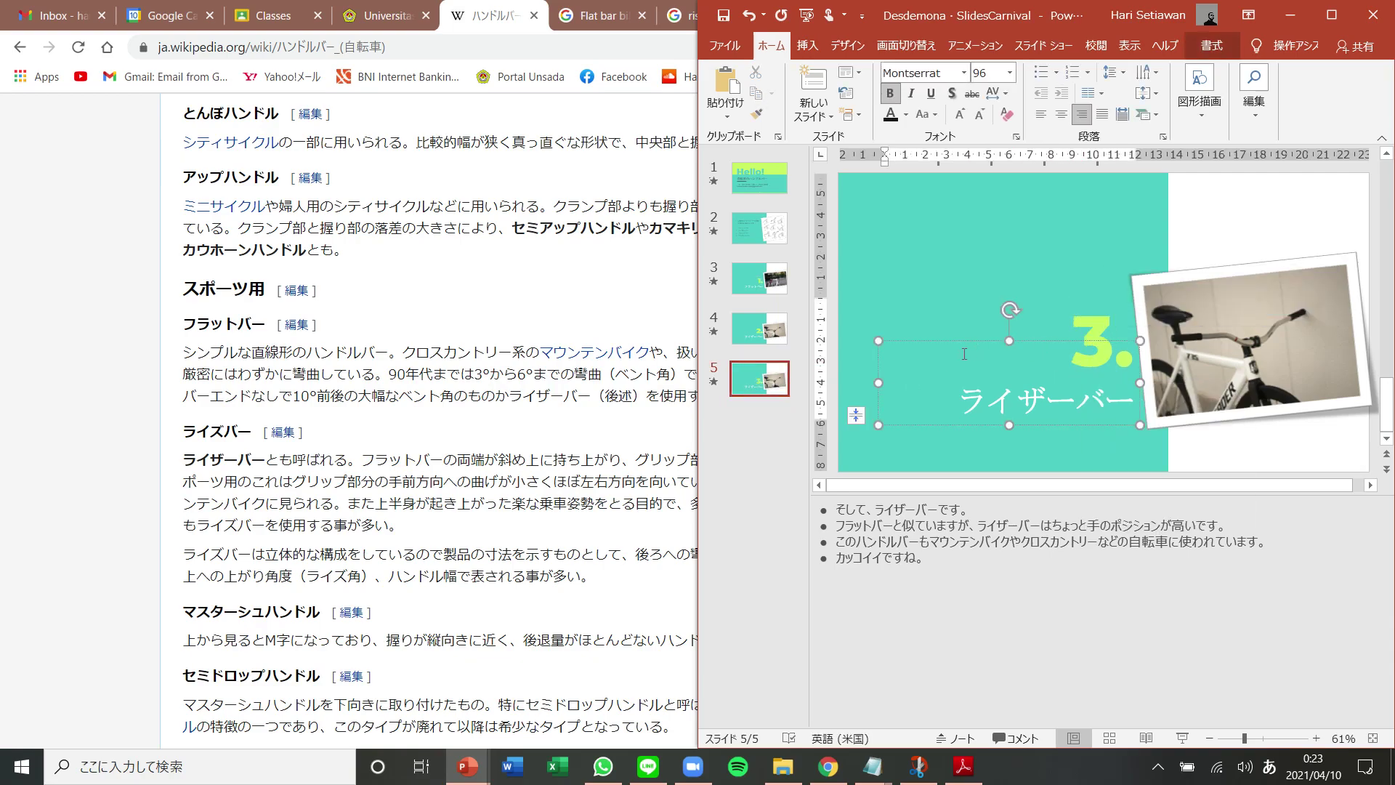
# Change the title on slide 5 from ライザーバー to ドロップバー
pyautogui.click(752, 234)
pyautogui.click(752, 381)
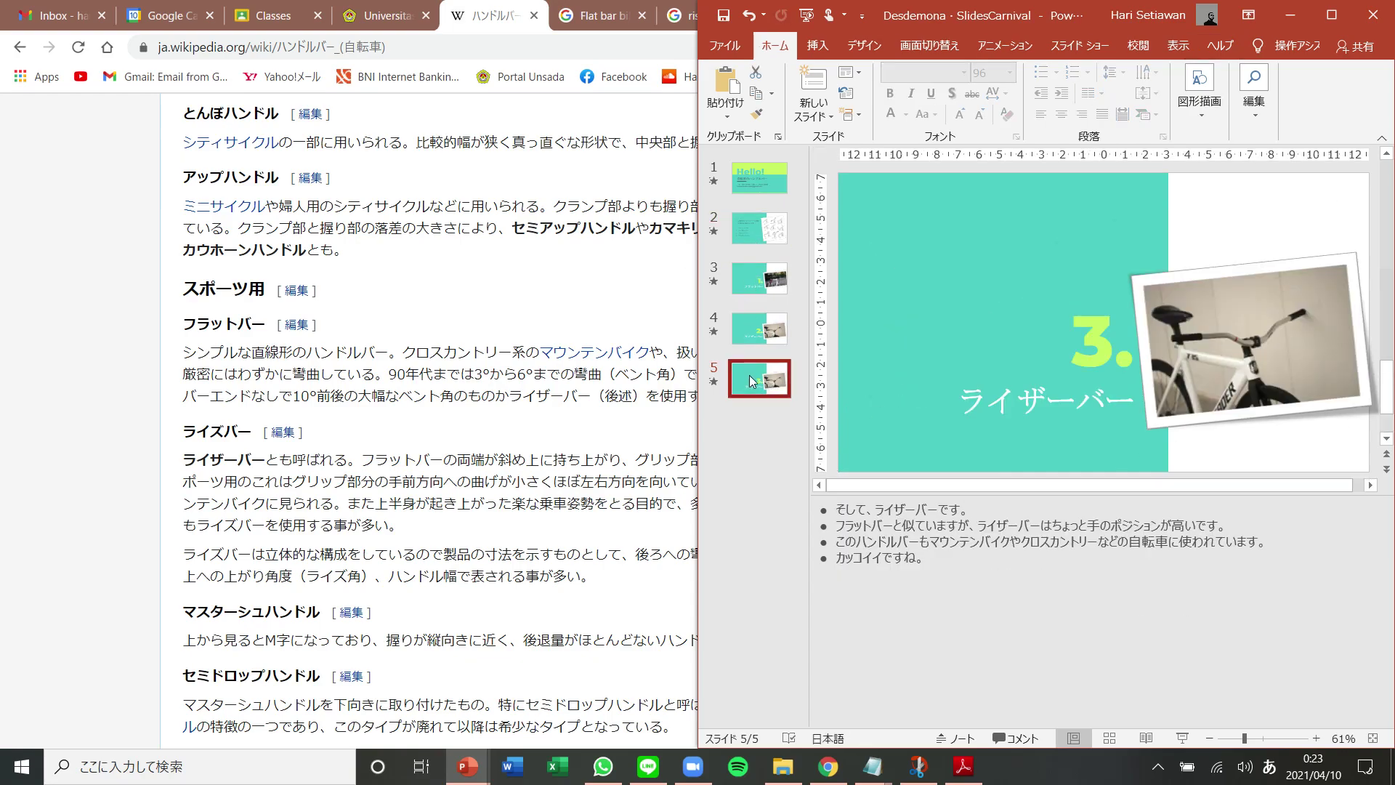
pyautogui.moveTo(968, 394); pyautogui.dragTo(1083, 396)
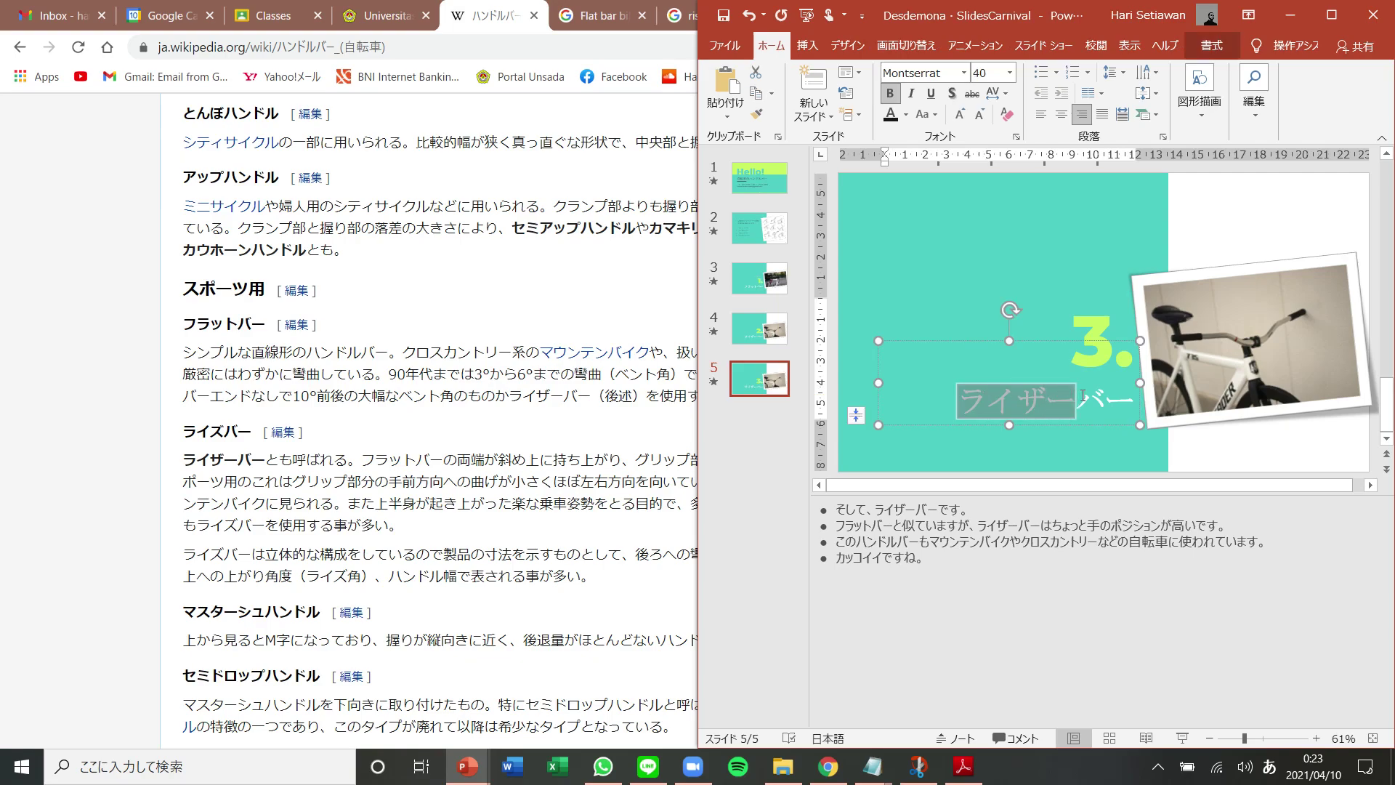
pyautogui.write('droppu')
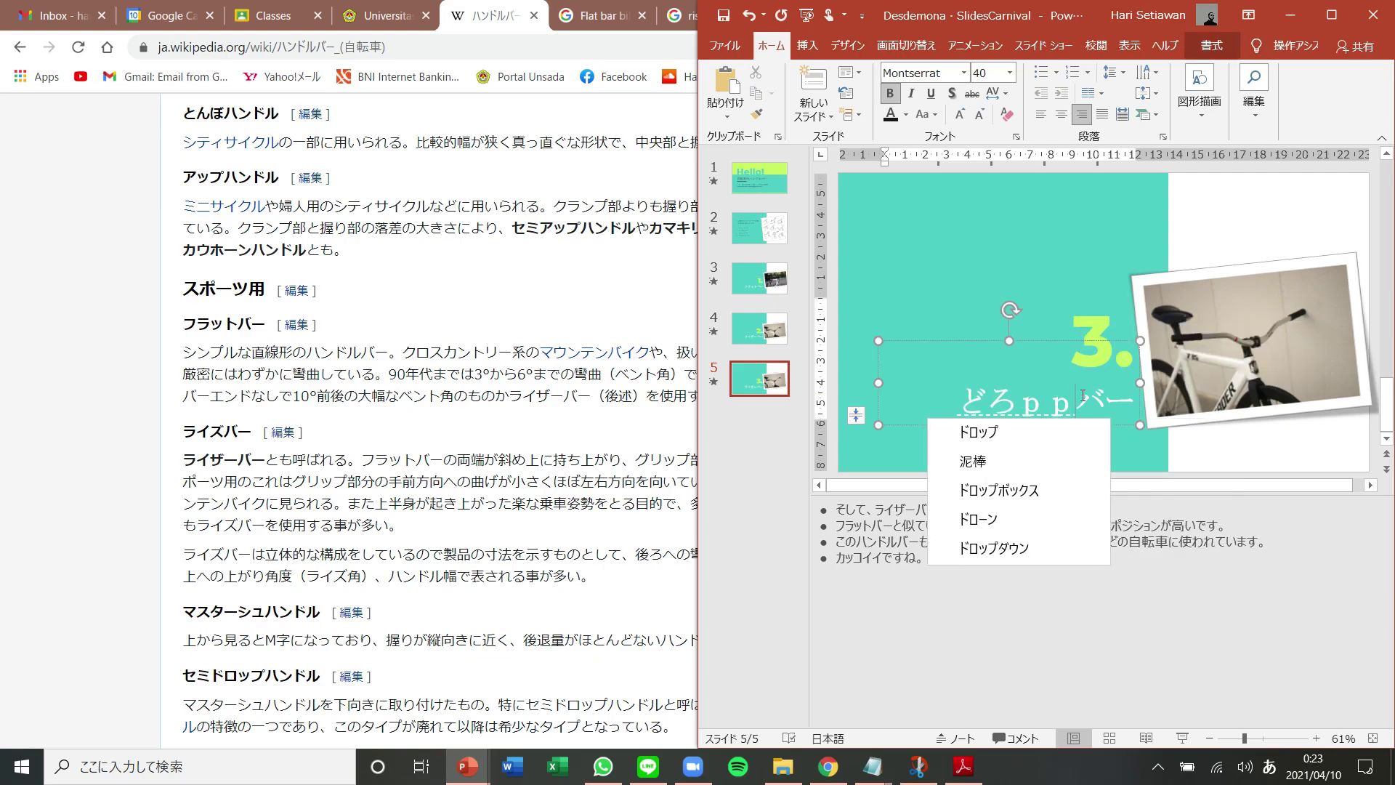
pyautogui.press('Return')
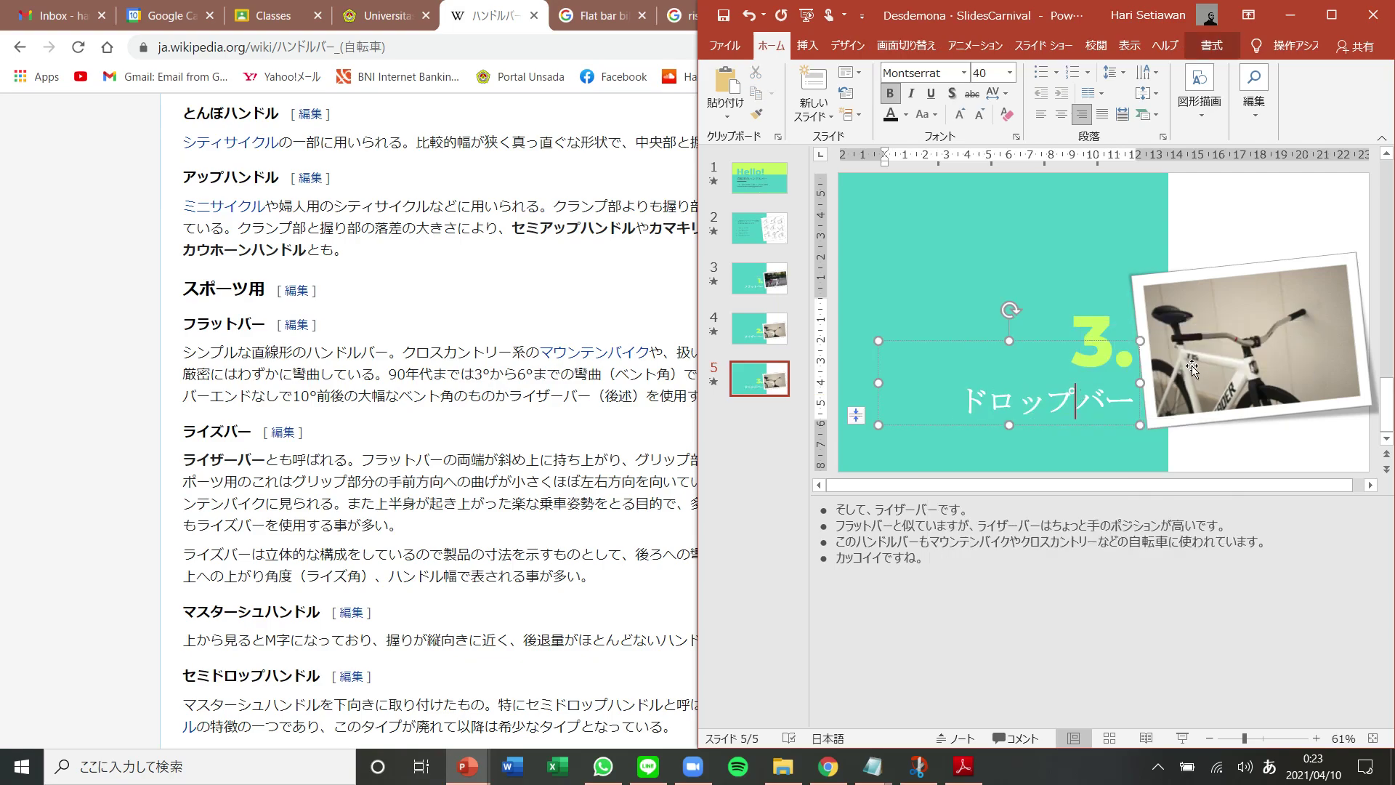
# Replace slide 5's bicycle photo with a copy of the red drop-bar bike image from the fixed gear drop bar search in Chrome
pyautogui.click(1233, 351)
pyautogui.press('Delete')
pyautogui.hotkey('alt', 'Tab')
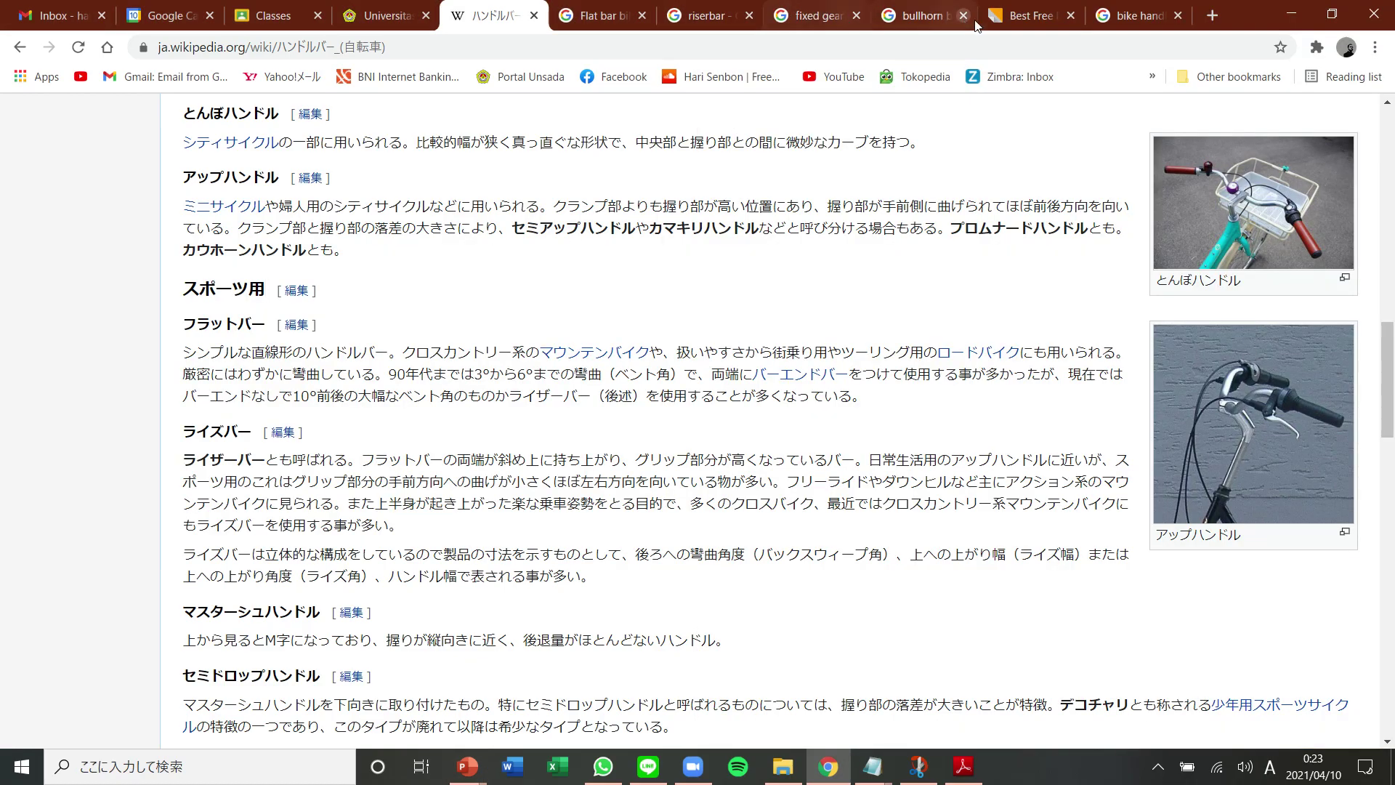
pyautogui.click(794, 16)
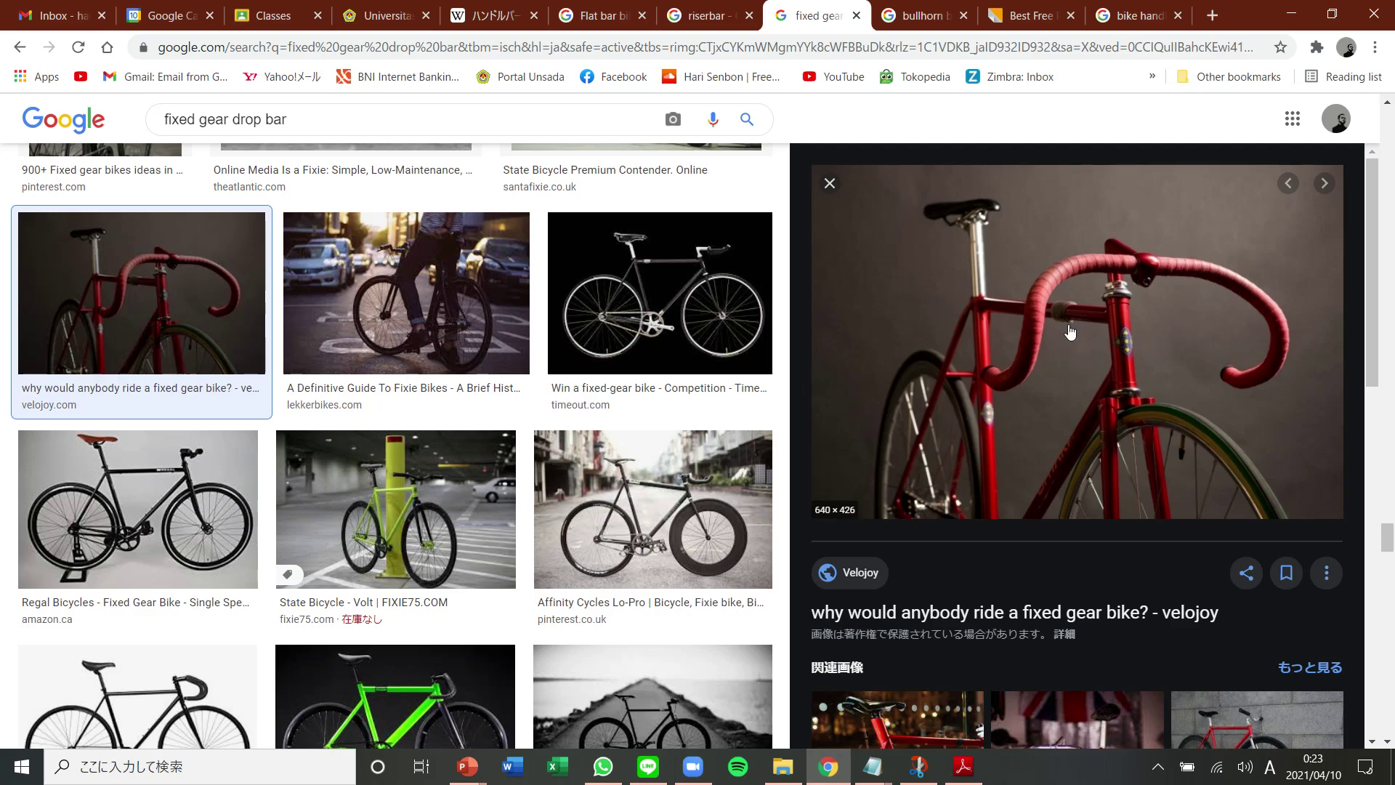
pyautogui.rightClick(1068, 331)
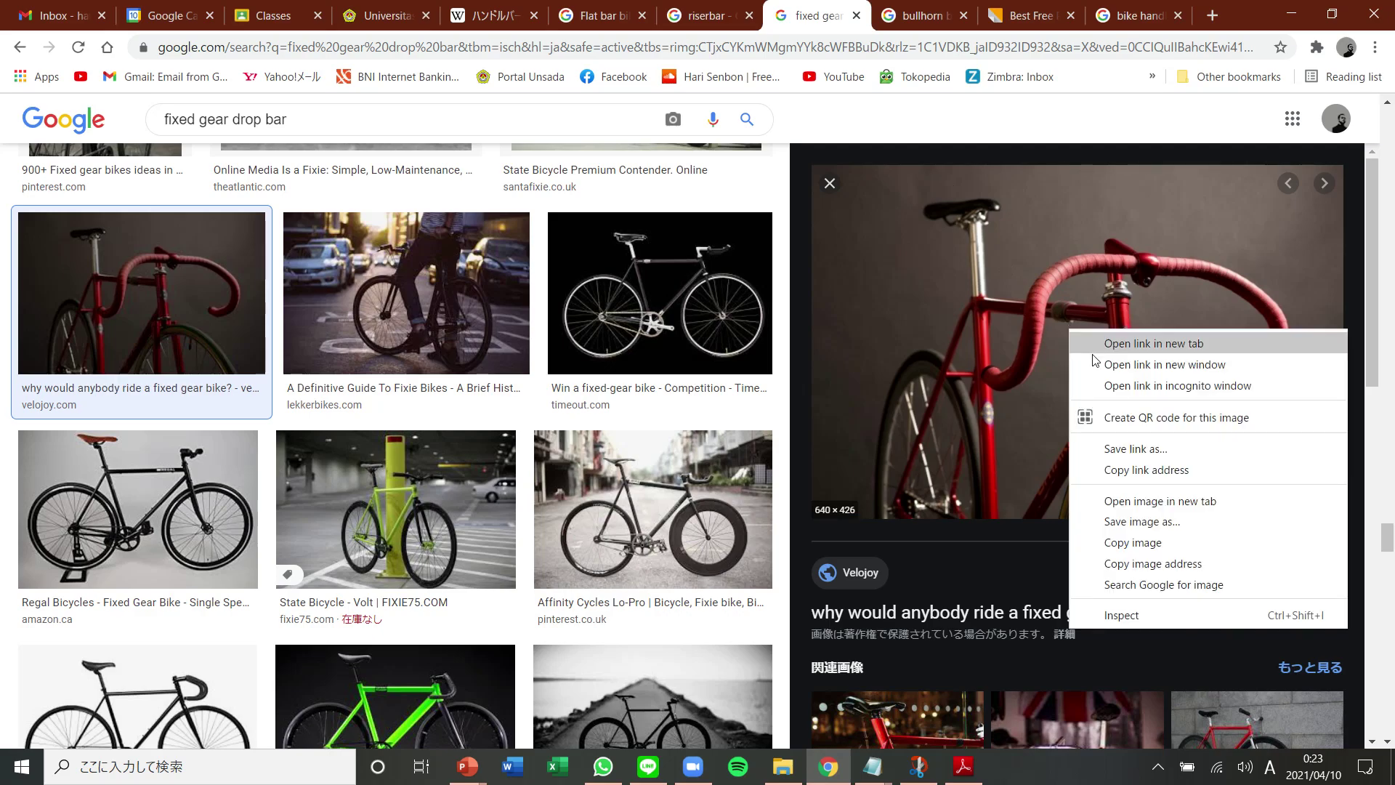
pyautogui.click(1156, 542)
pyautogui.hotkey('alt', 'Tab')
pyautogui.hotkey('ctrl', 'v')
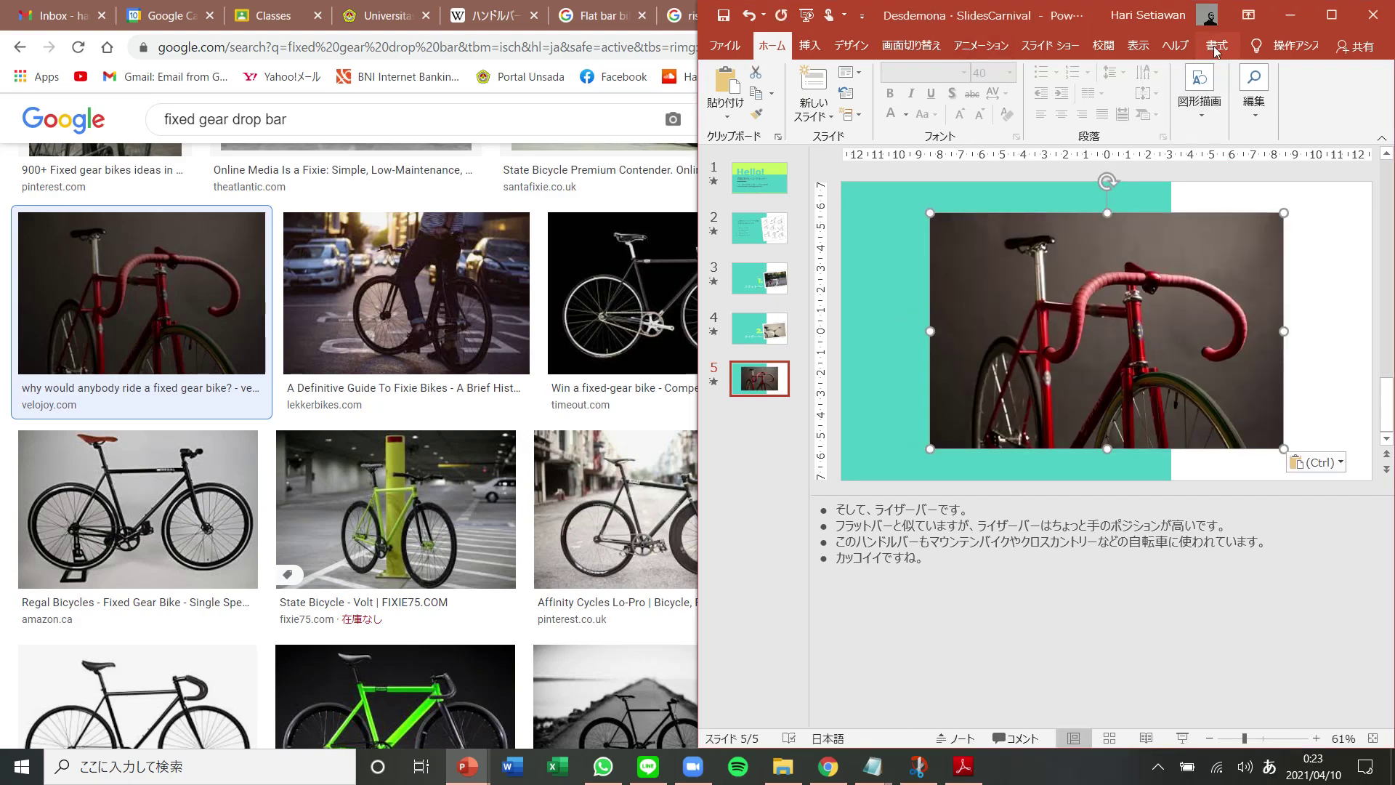
# Give the red bike picture the rotated white-frame style, shrink it to about 7.13 × 10.72 cm and place it beside the title
pyautogui.click(1217, 45)
pyautogui.click(937, 123)
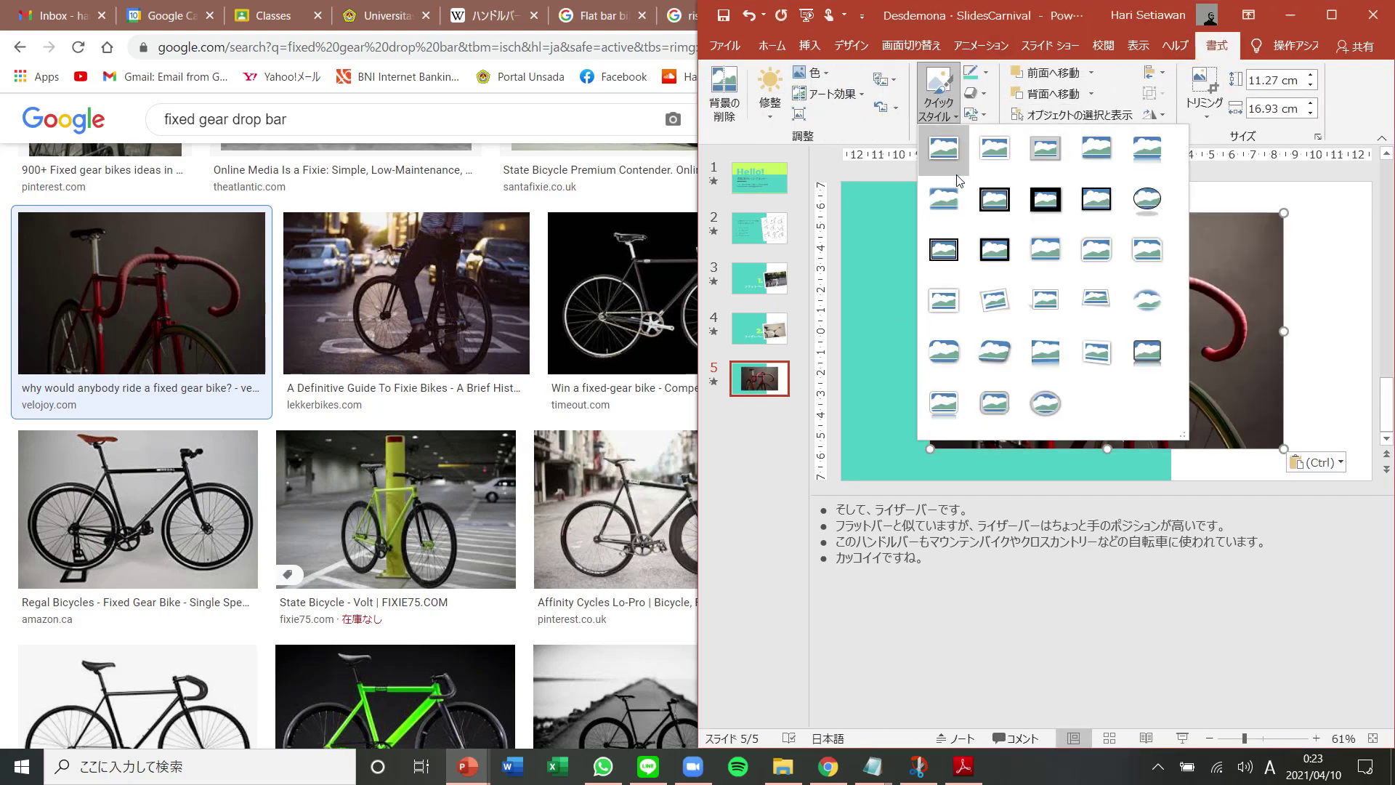
pyautogui.click(1009, 263)
pyautogui.moveTo(930, 213); pyautogui.dragTo(1043, 289)
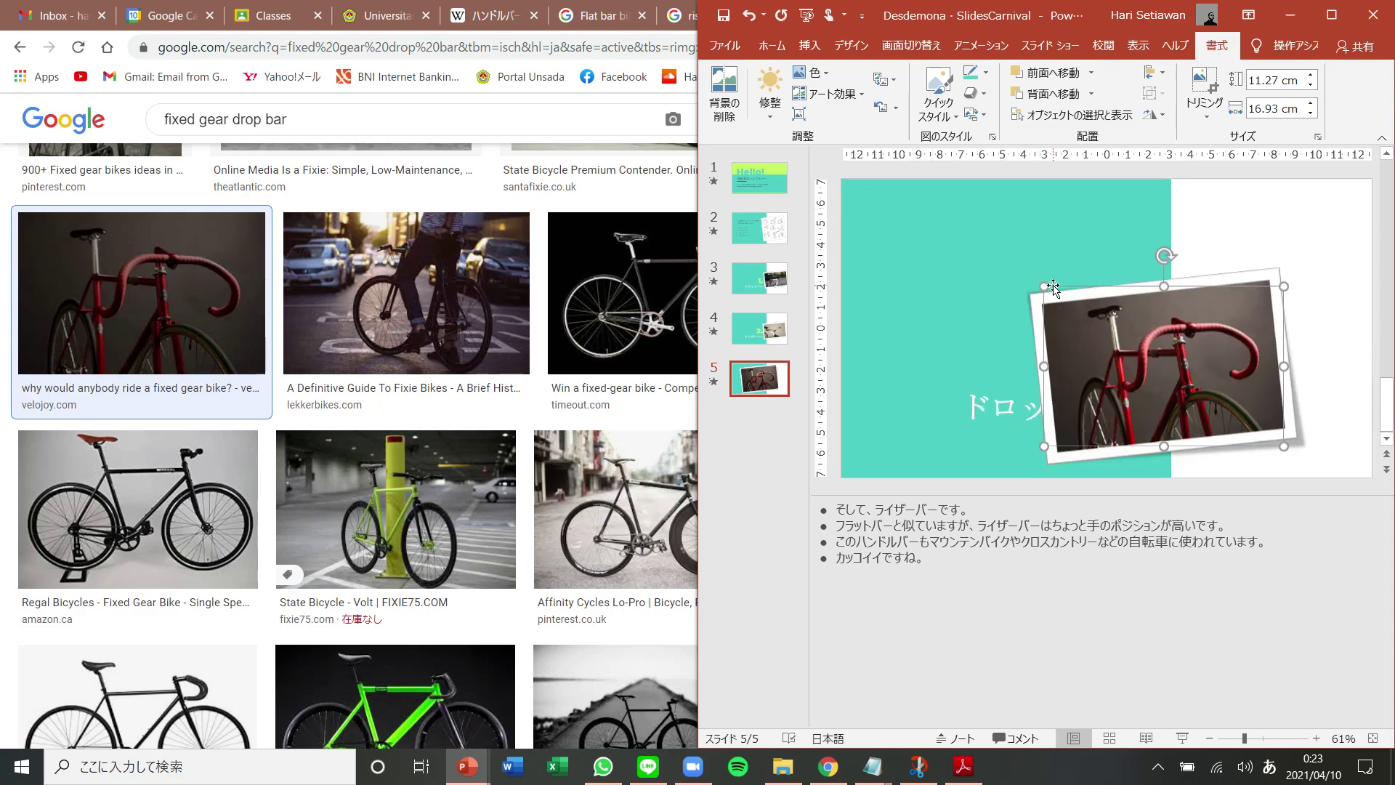
pyautogui.moveTo(1120, 358); pyautogui.dragTo(1207, 324)
pyautogui.moveTo(1131, 262); pyautogui.dragTo(1144, 264)
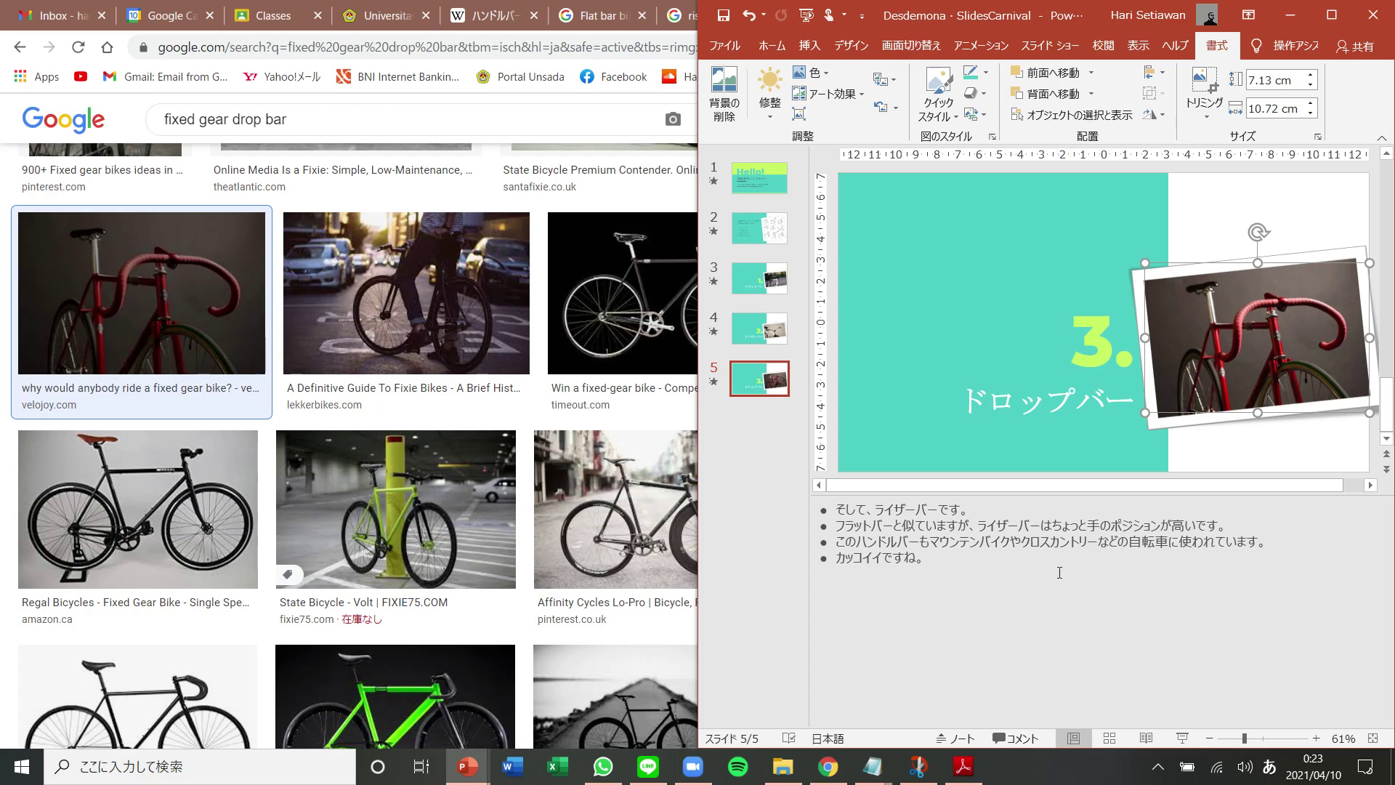
# Replace そして with 次に at the start of slide 5's first note line
pyautogui.click(888, 522)
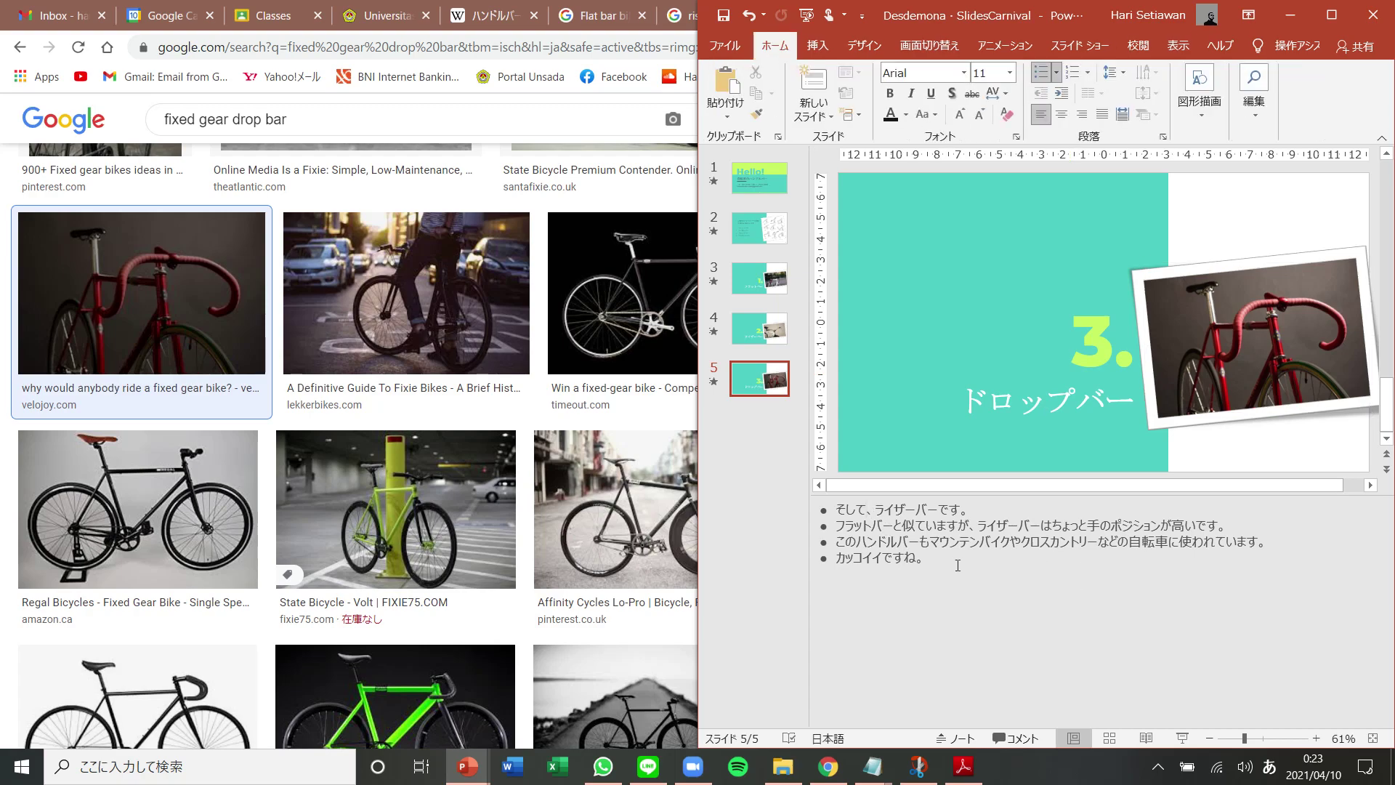
pyautogui.hotkey('shift', 'Left')
pyautogui.hotkey('shift', 'Left')
pyautogui.hotkey('shift', 'Left')
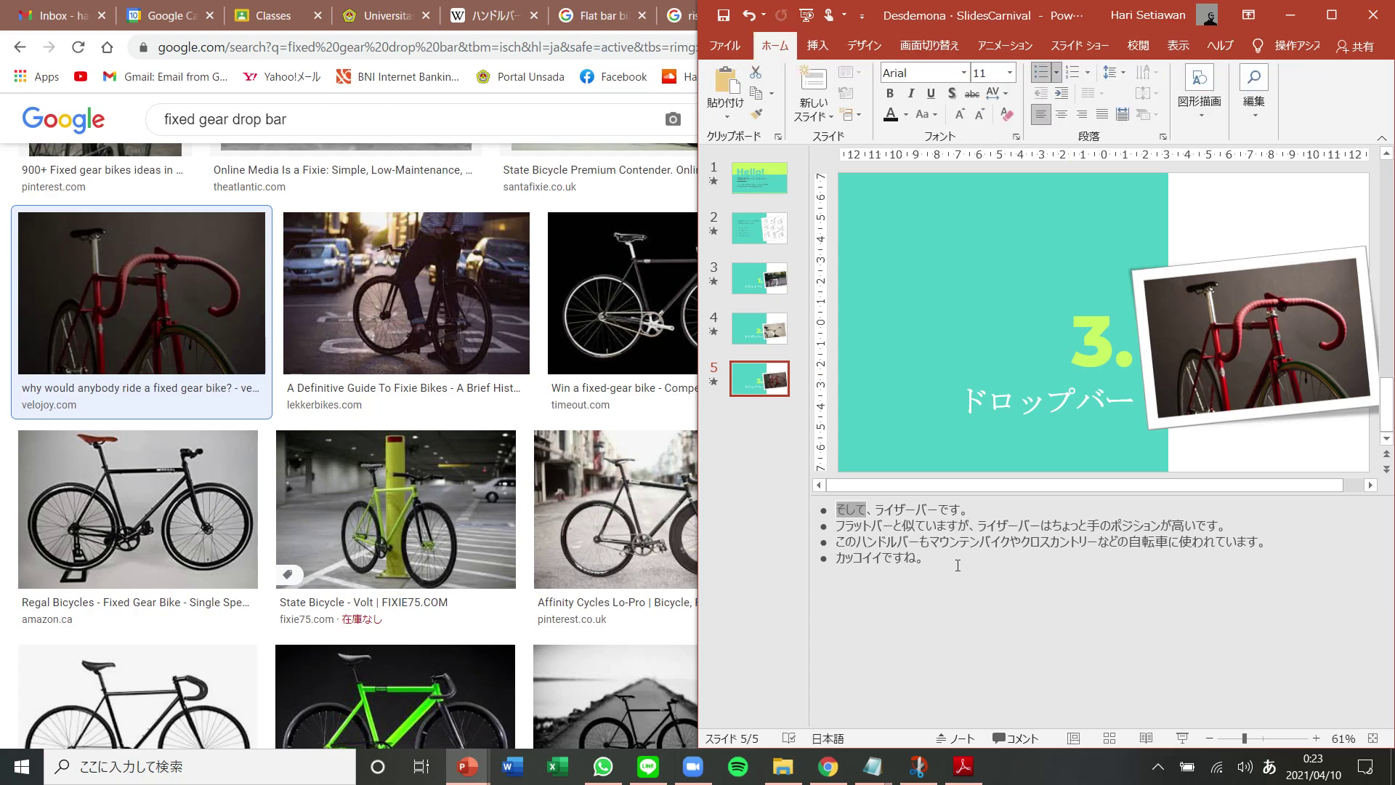
pyautogui.write('tsugini')
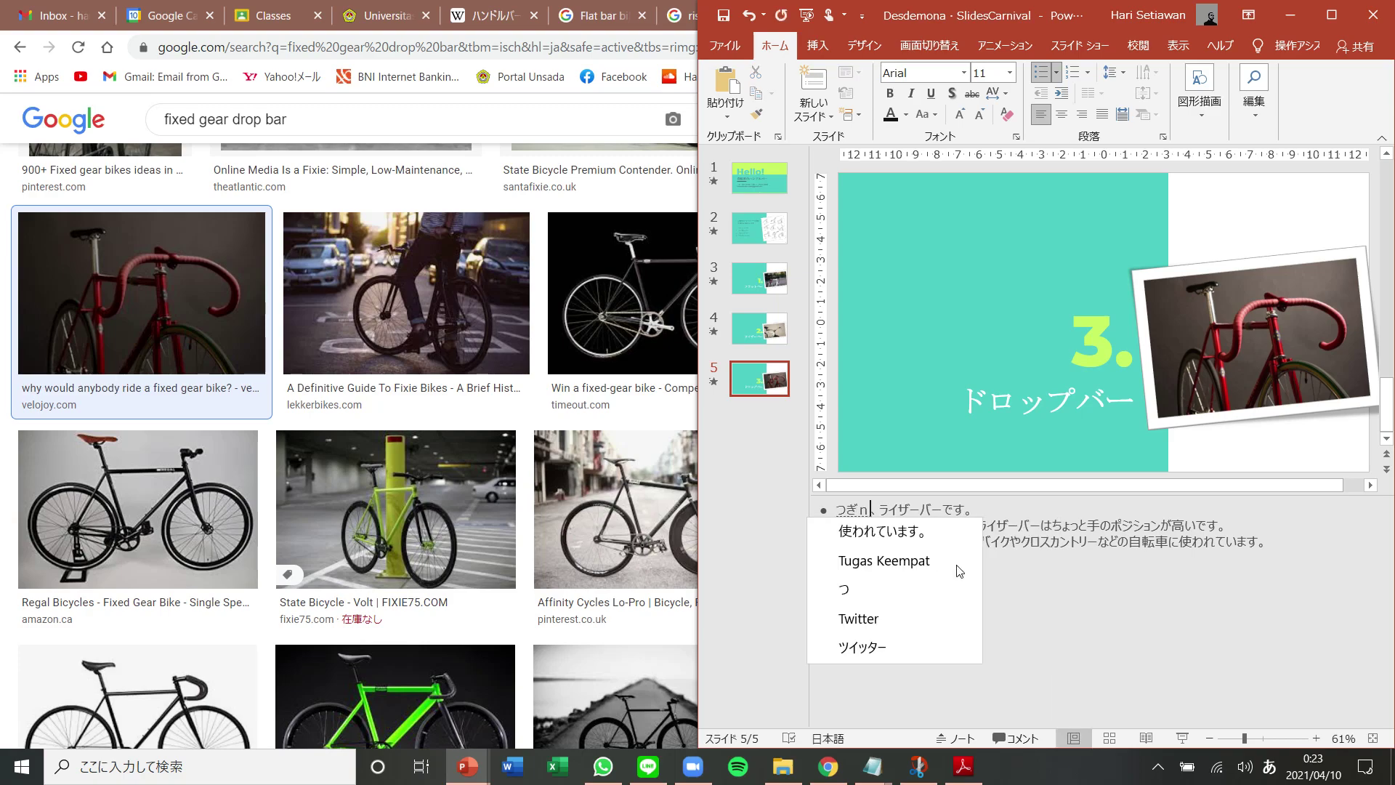
pyautogui.press('space')
pyautogui.press('Return')
# Replace ライザー with ドロップ in the first note line so it reads 次に、ドロップバーです。
pyautogui.hotkey('shift', 'Right')
pyautogui.hotkey('shift', 'Right')
pyautogui.hotkey('shift', 'Right')
pyautogui.hotkey('shift', 'Right')
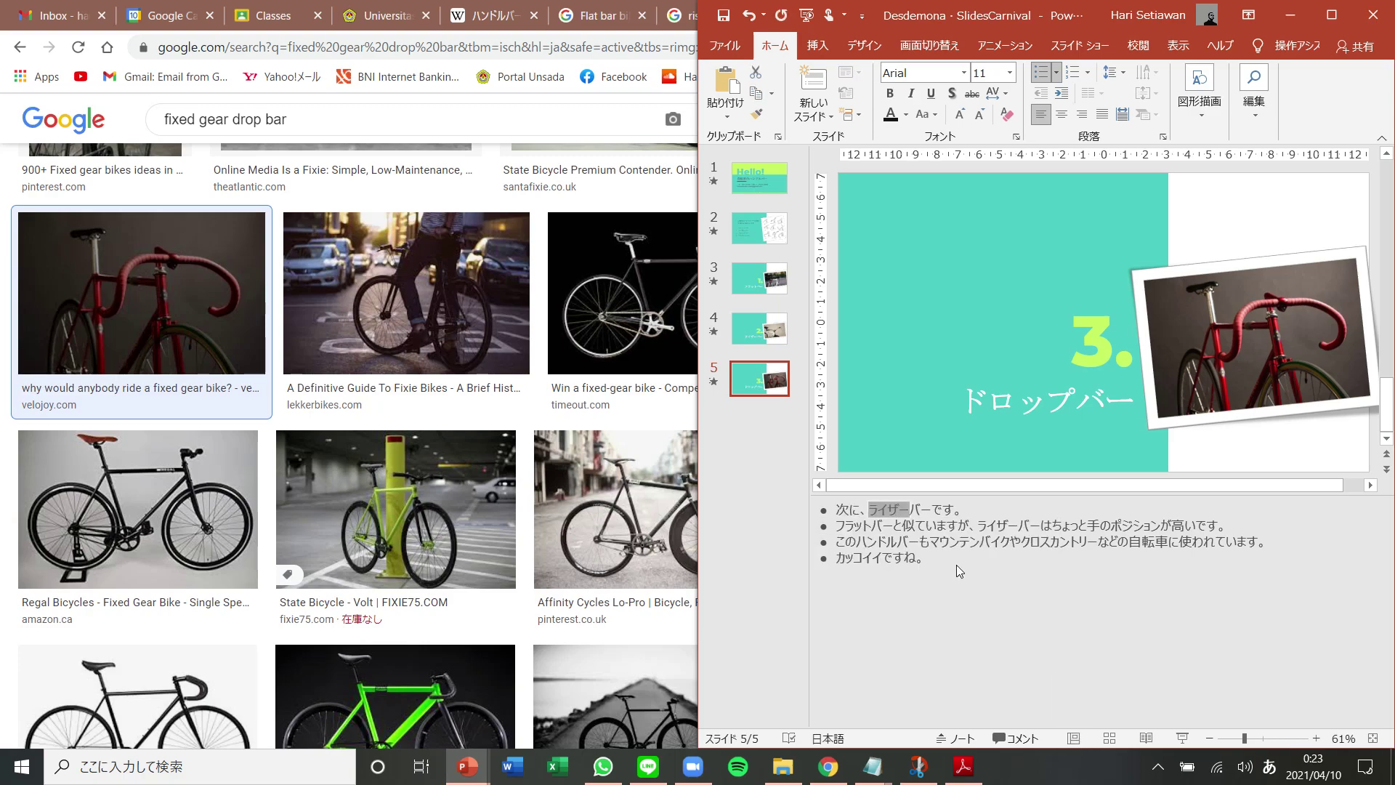
pyautogui.write('doro')
pyautogui.press('Return')
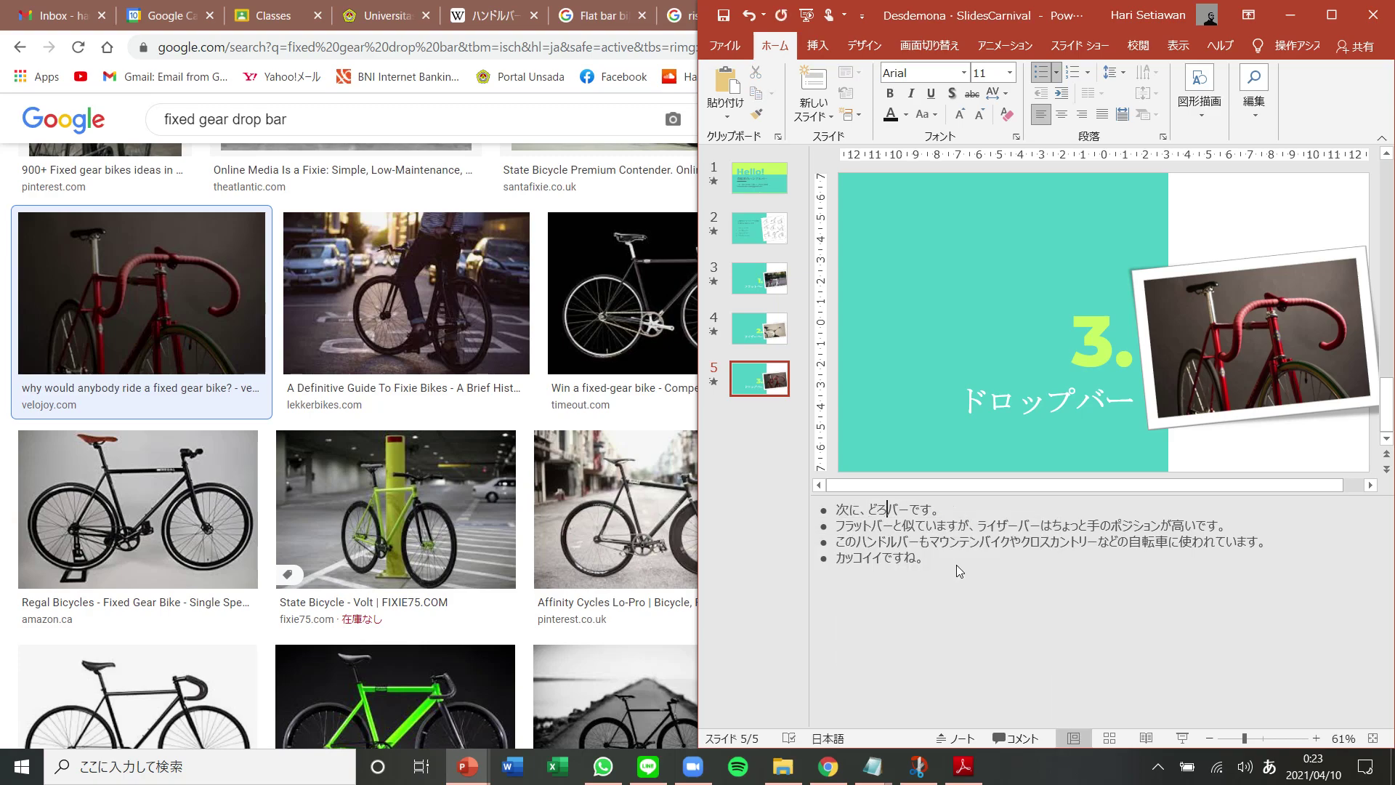
pyautogui.press('BackSpace')
pyautogui.press('BackSpace')
pyautogui.write('doroppu')
pyautogui.press('space')
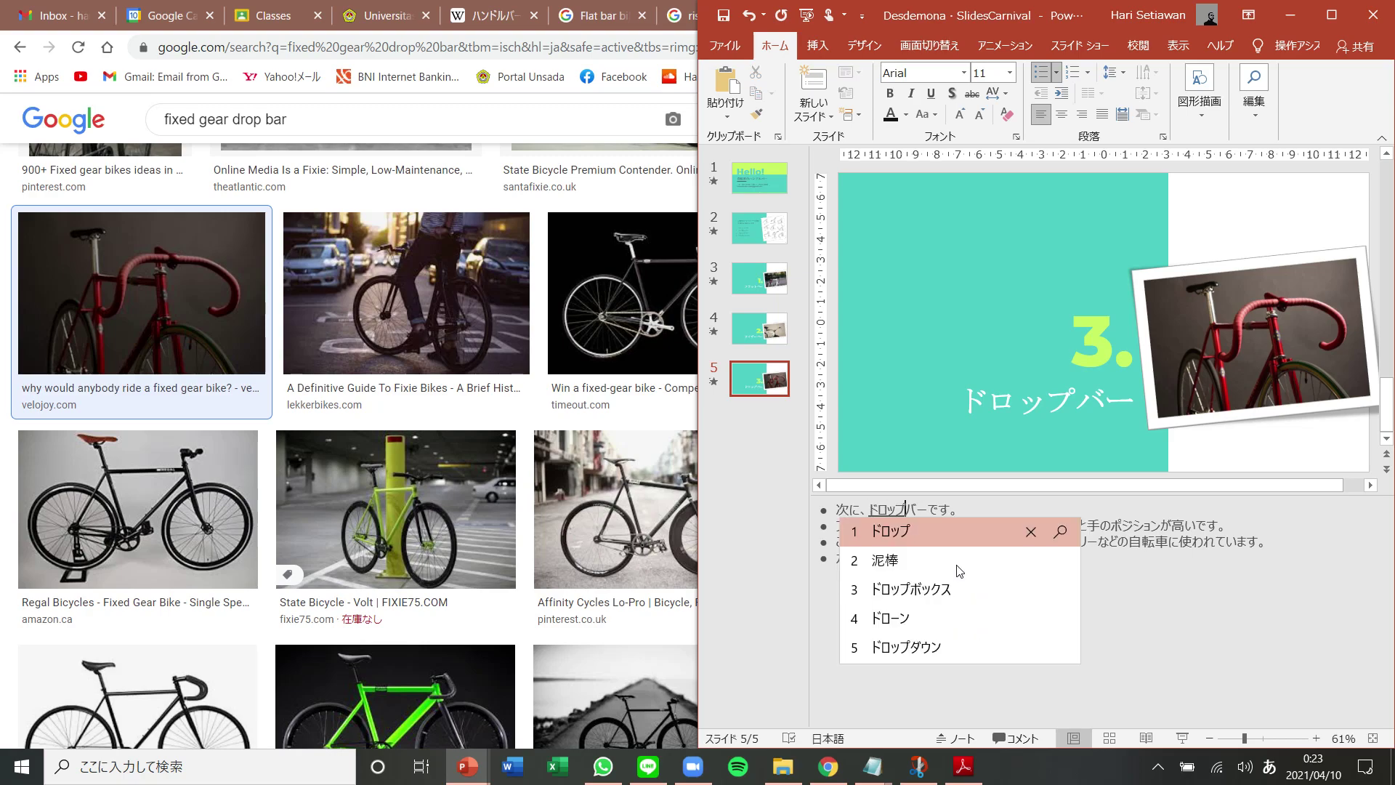
pyautogui.press('Return')
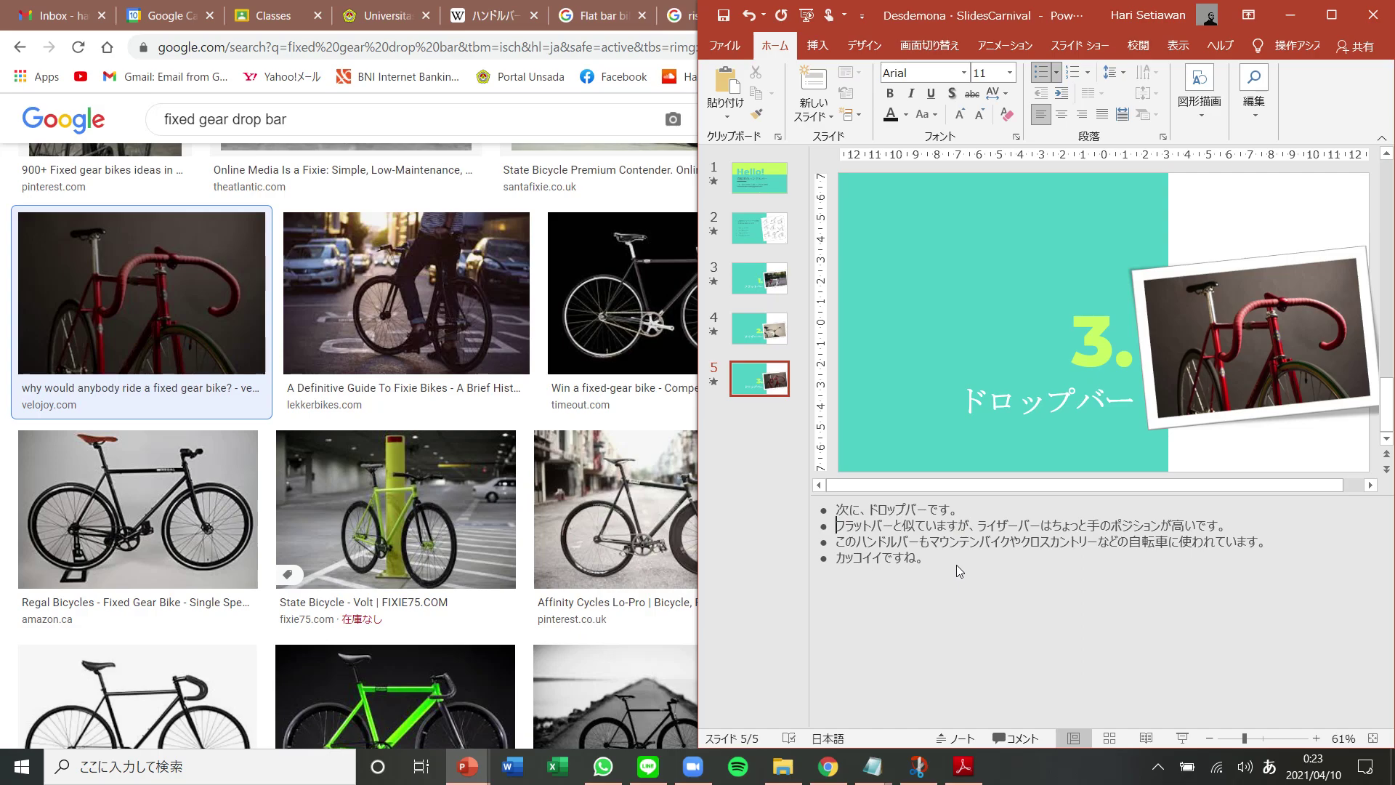
# Delete the three remaining ライザーバー note lines below the first line on slide 5
pyautogui.press('Home')
pyautogui.hotkey('shift', 'Down')
pyautogui.hotkey('shift', 'Down')
pyautogui.hotkey('shift', 'Down')
pyautogui.press('BackSpace')
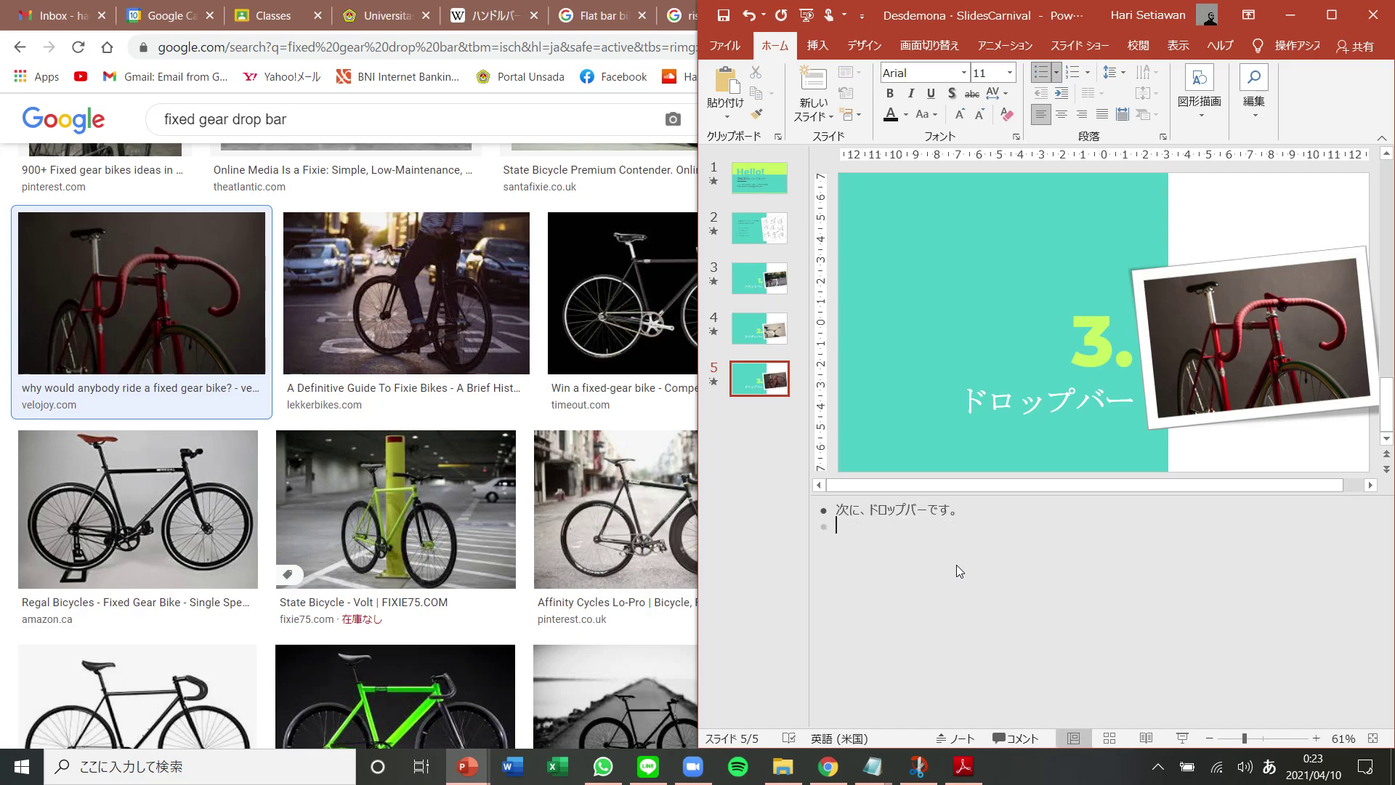
# Read Wikipedia's ドロップバー section in Chrome and start slide 5's second note line with このハンドルは、ロードバイク
pyautogui.click(475, 11)
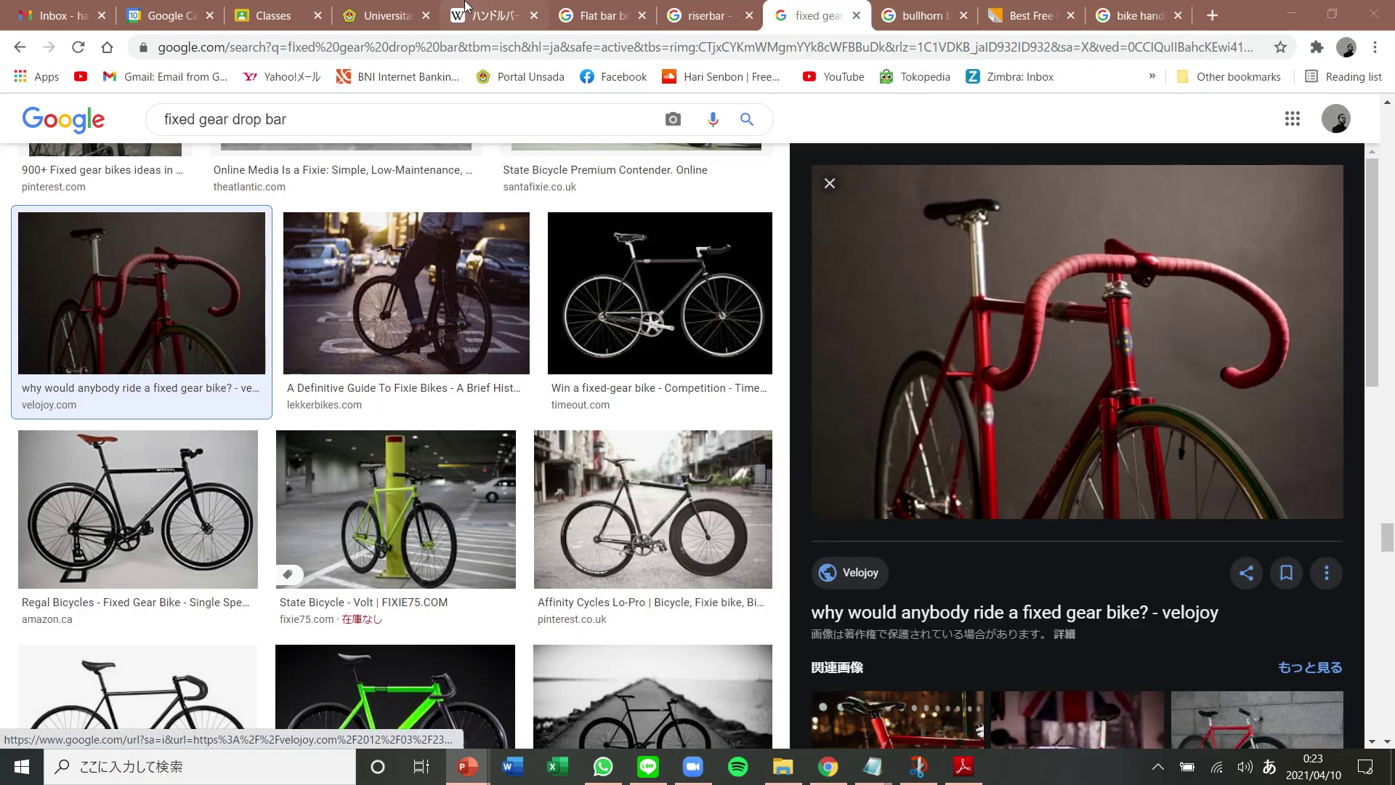
pyautogui.scroll(-8, 277, 555)
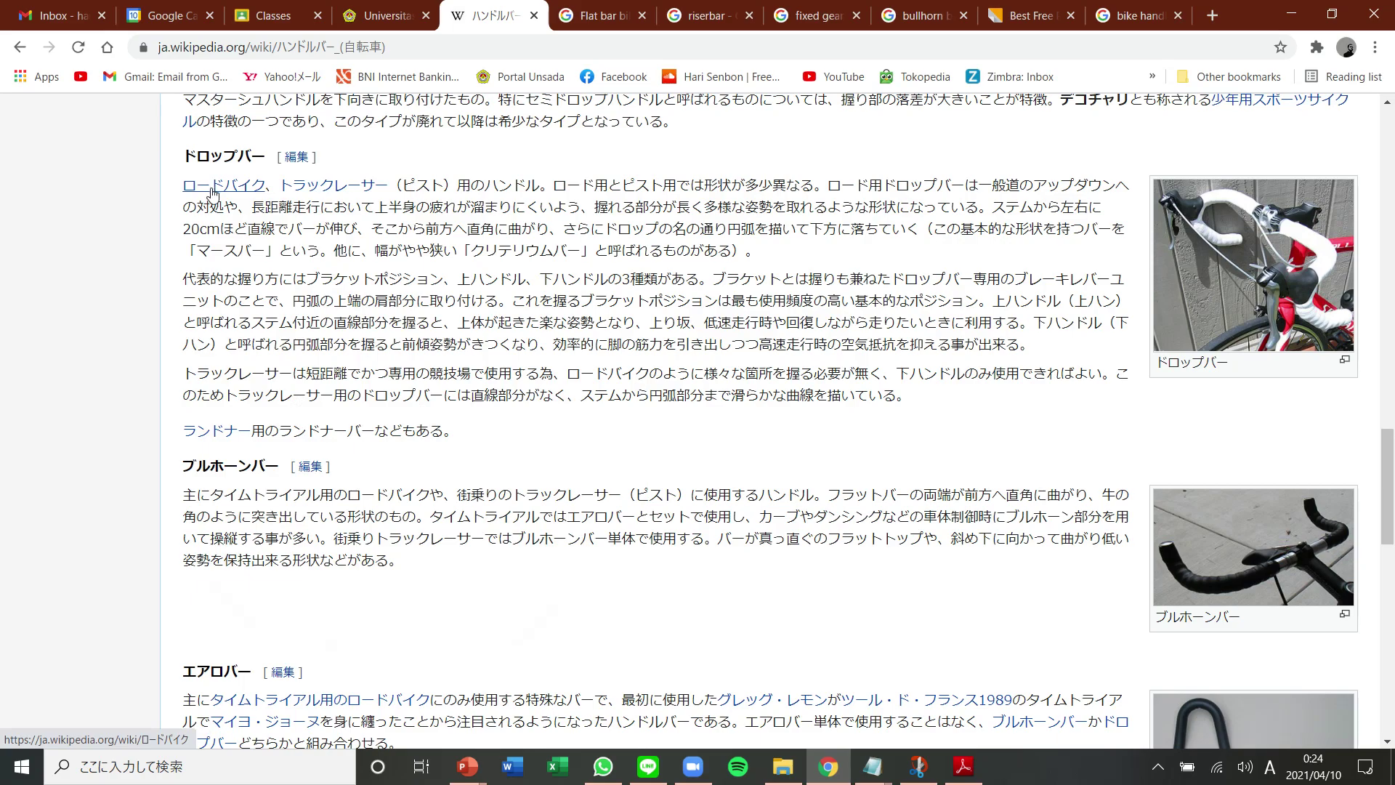
pyautogui.moveTo(341, 191)
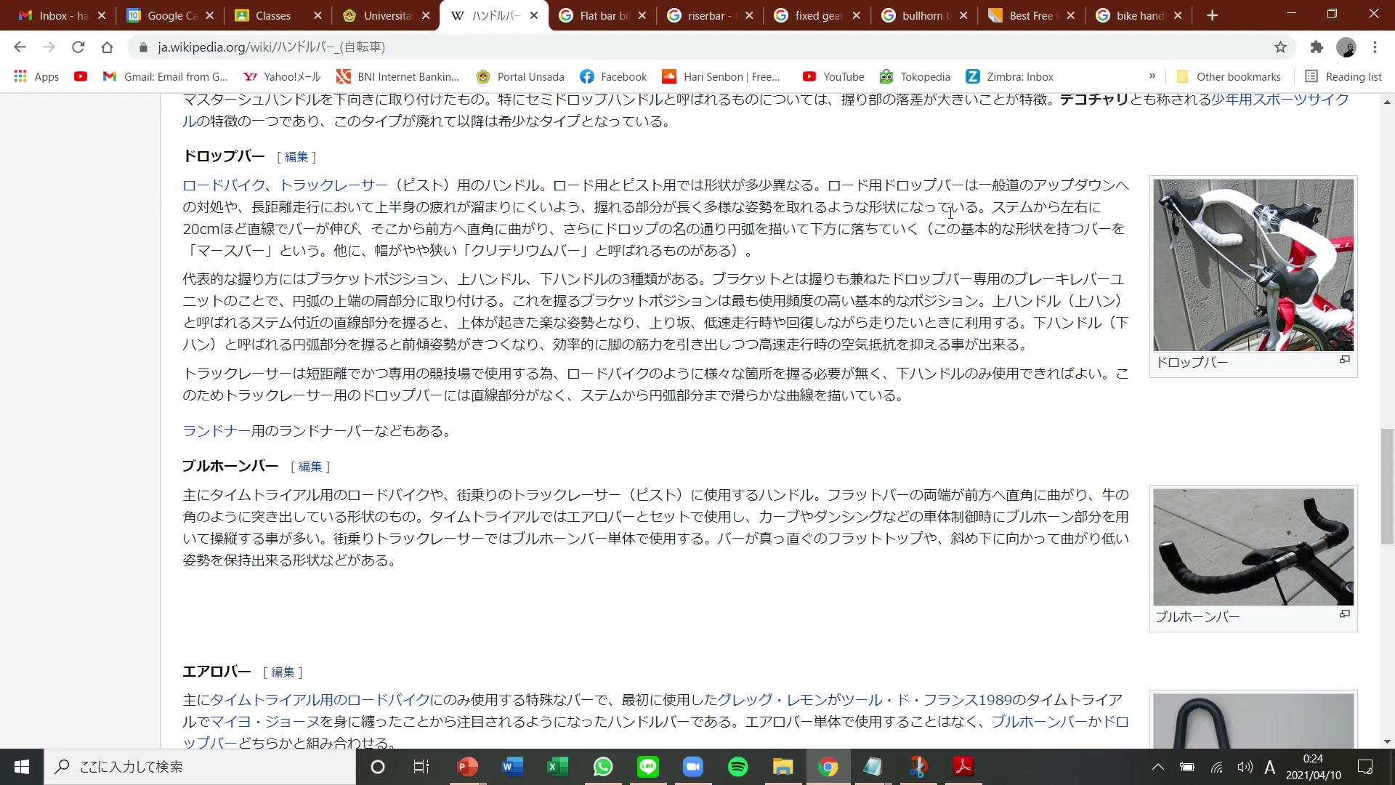
pyautogui.hotkey('alt', 'Tab')
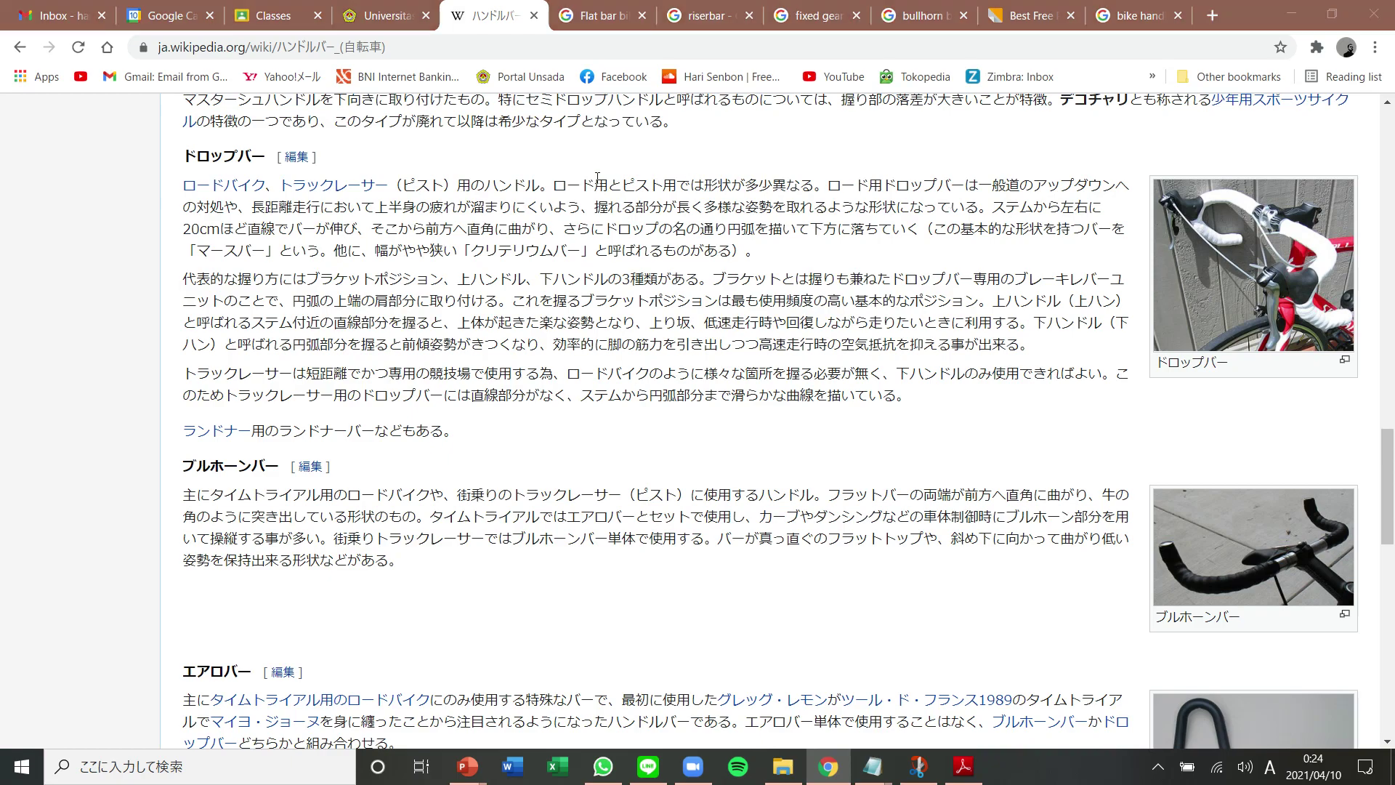
pyautogui.write('konohan')
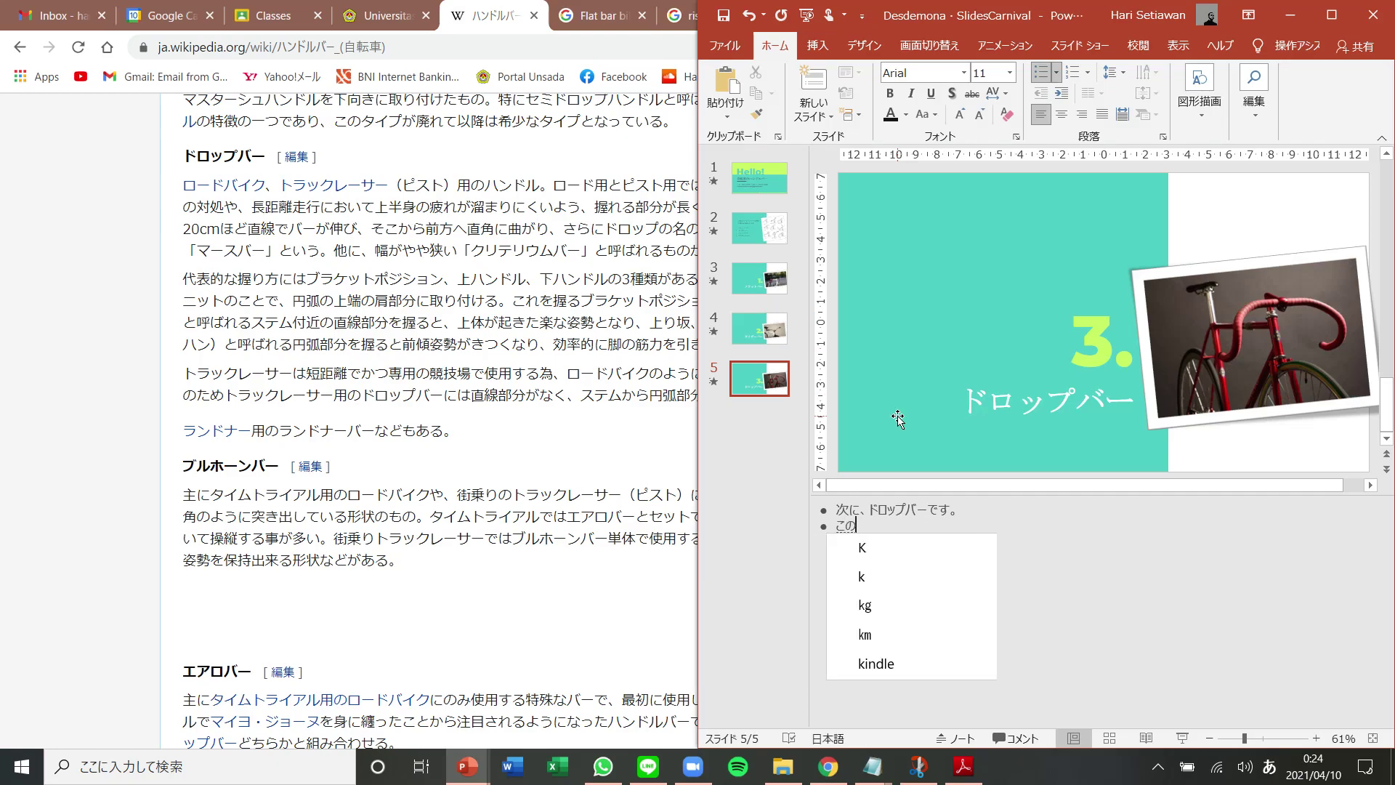
pyautogui.write('doru ha,')
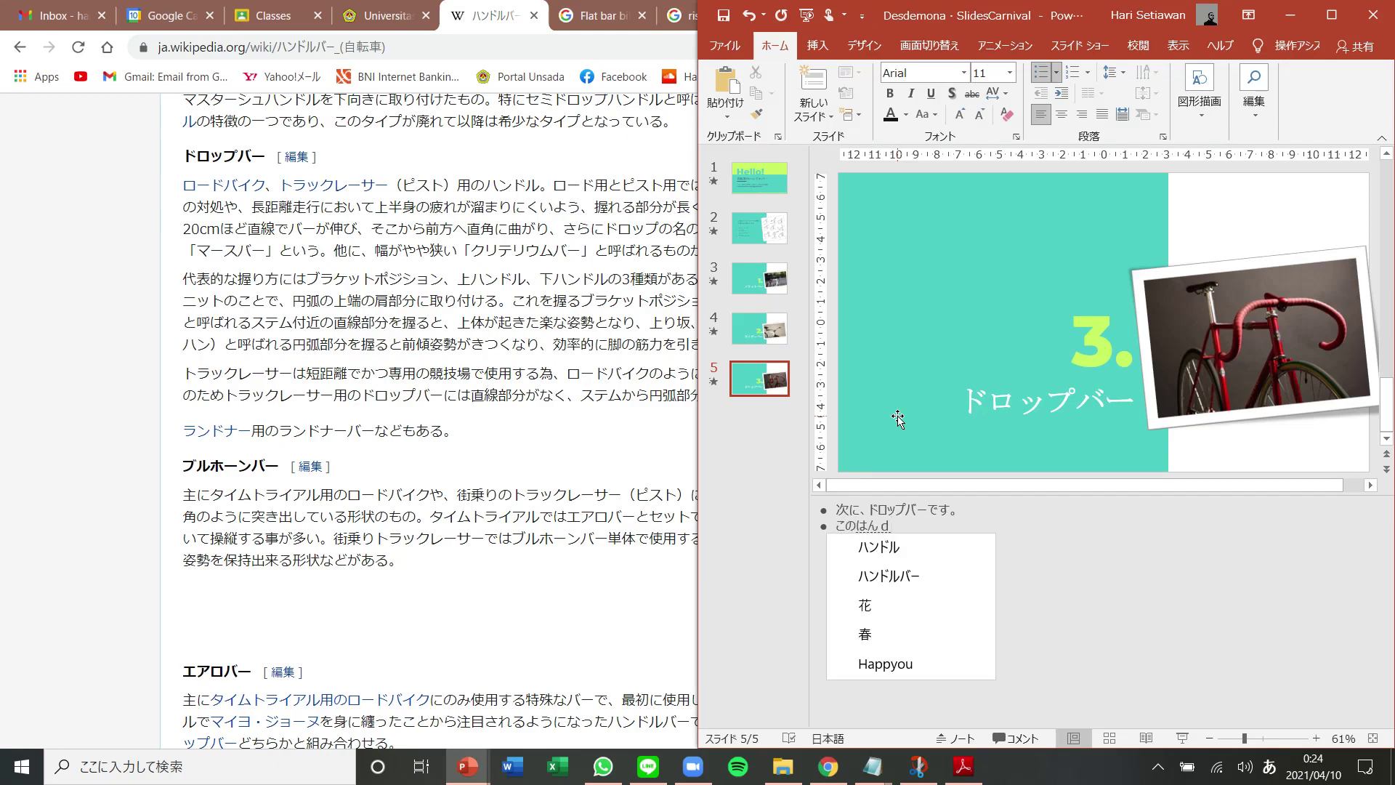
pyautogui.press('Return')
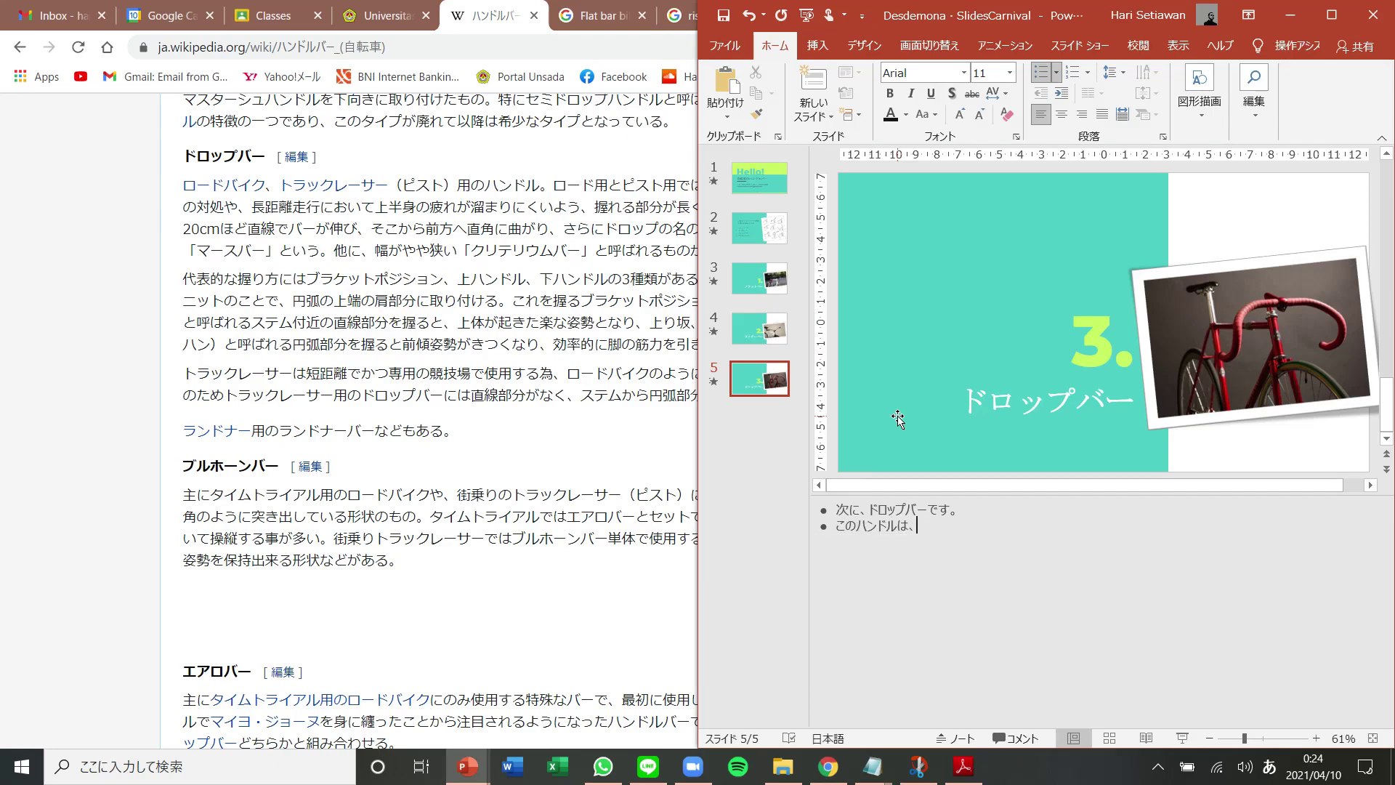
pyautogui.write('ro-doba')
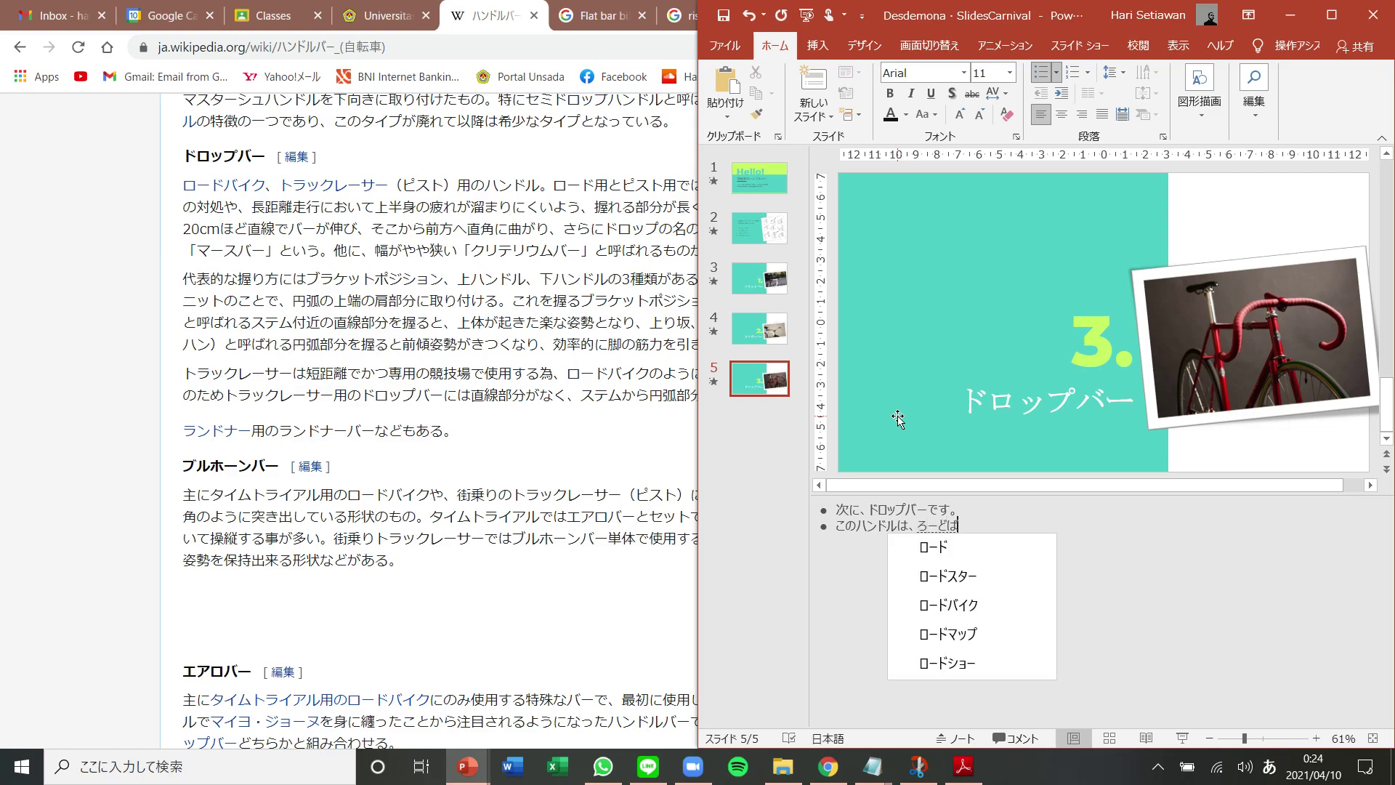
pyautogui.press('Down')
pyautogui.press('Return')
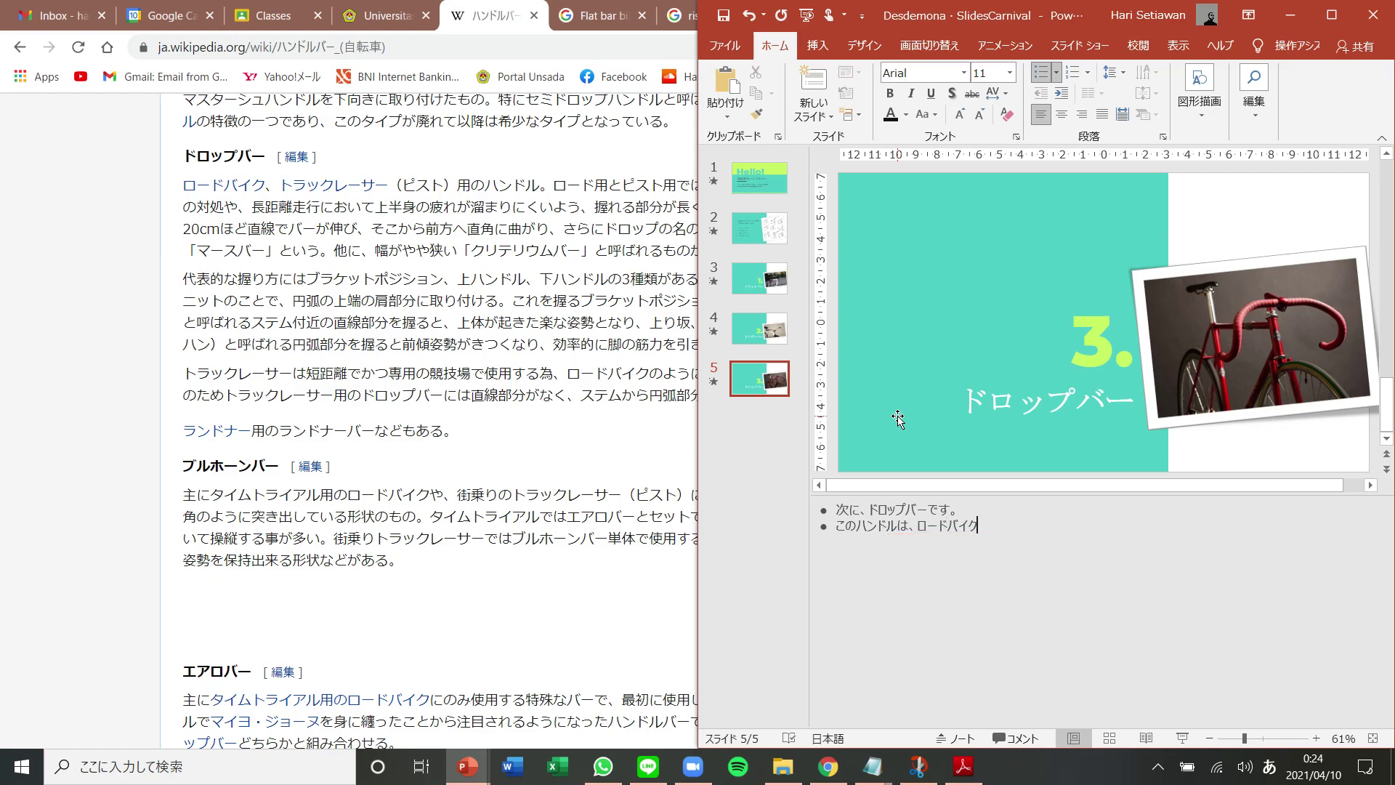
# Continue the second note line with やトラックレーサー
pyautogui.write('yatorak')
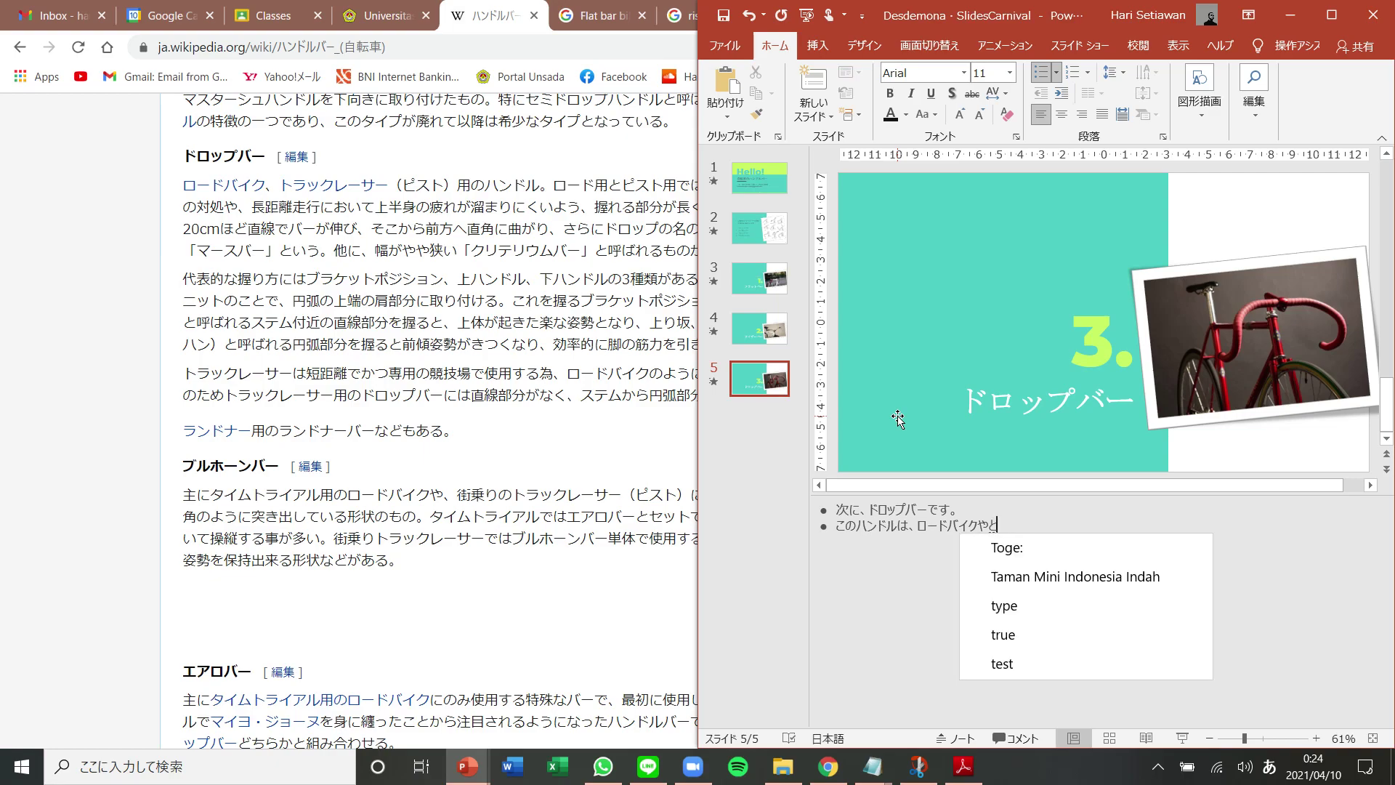
pyautogui.write('kure-za')
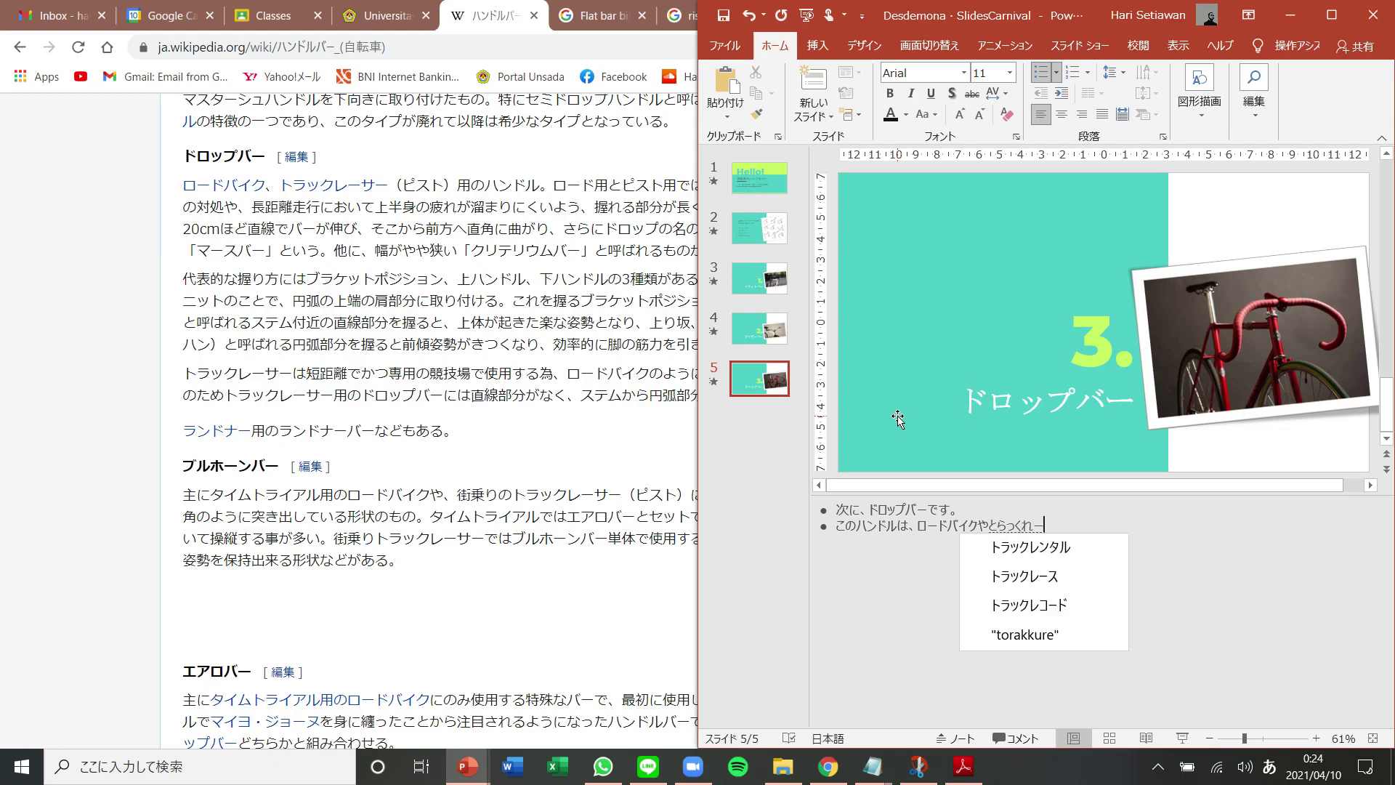
pyautogui.press('BackSpace')
pyautogui.write('sa')
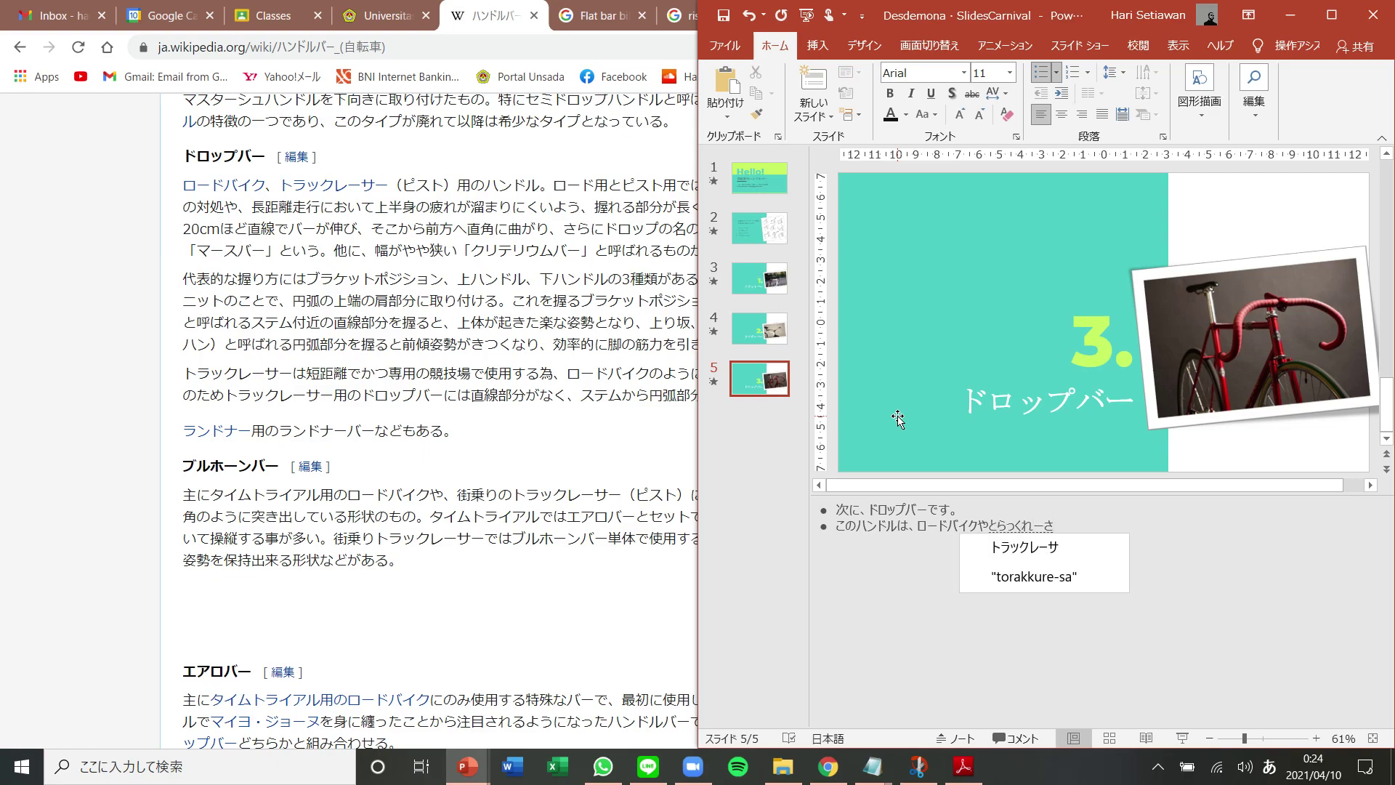
pyautogui.write('-')
pyautogui.press('space')
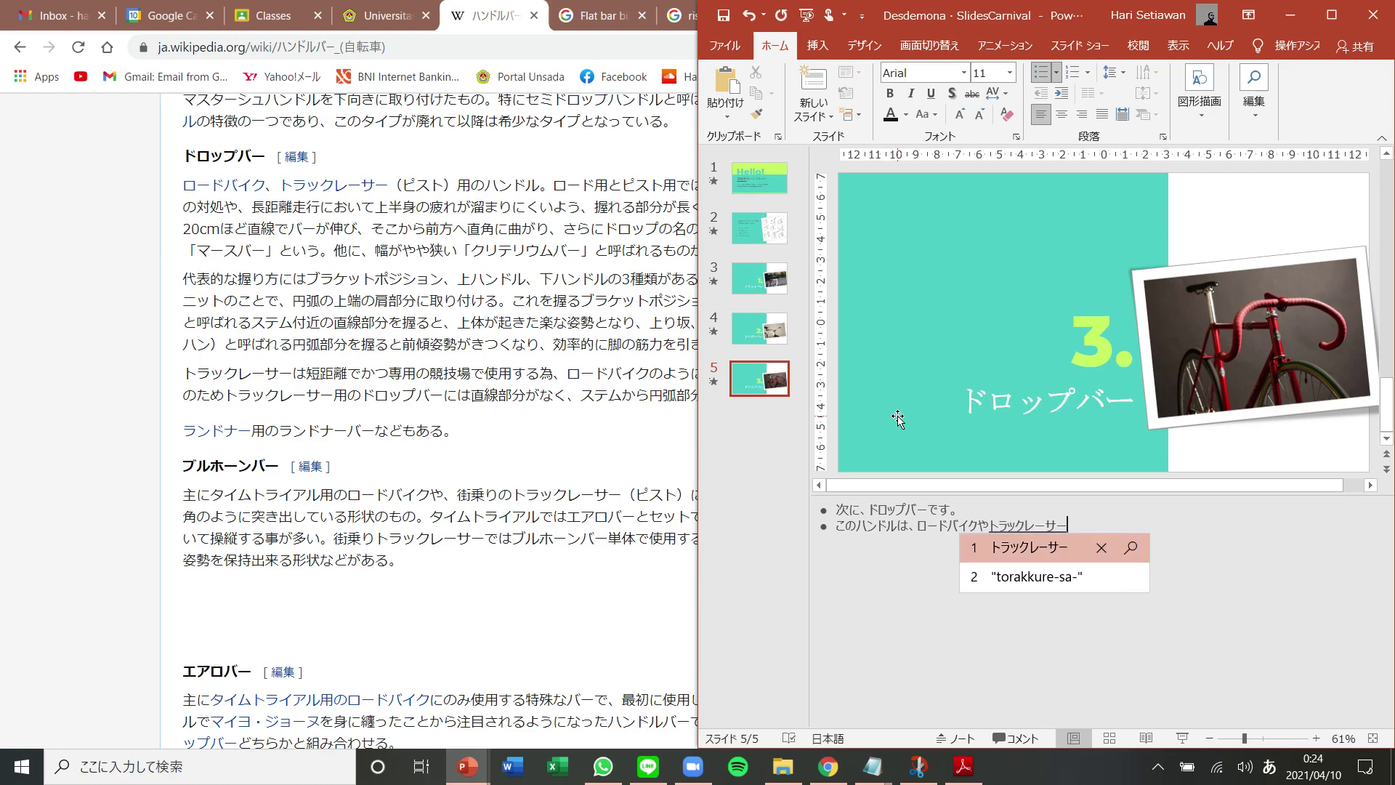
pyautogui.press('Return')
# Finish the second note line with の自転車によく使われています。
pyautogui.write('nojitensha')
pyautogui.press('space')
pyautogui.press('Return')
pyautogui.write('ni')
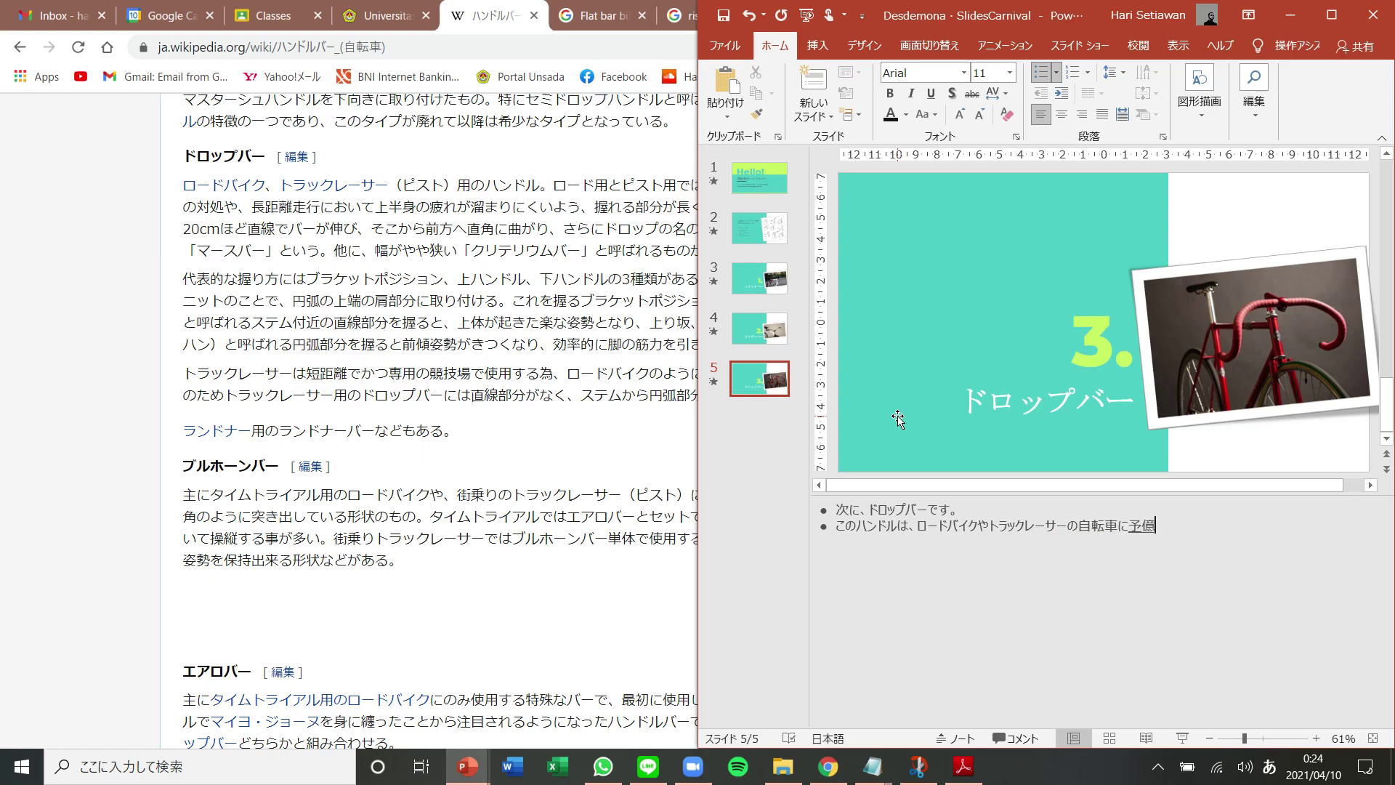
pyautogui.write('yokutsukawa')
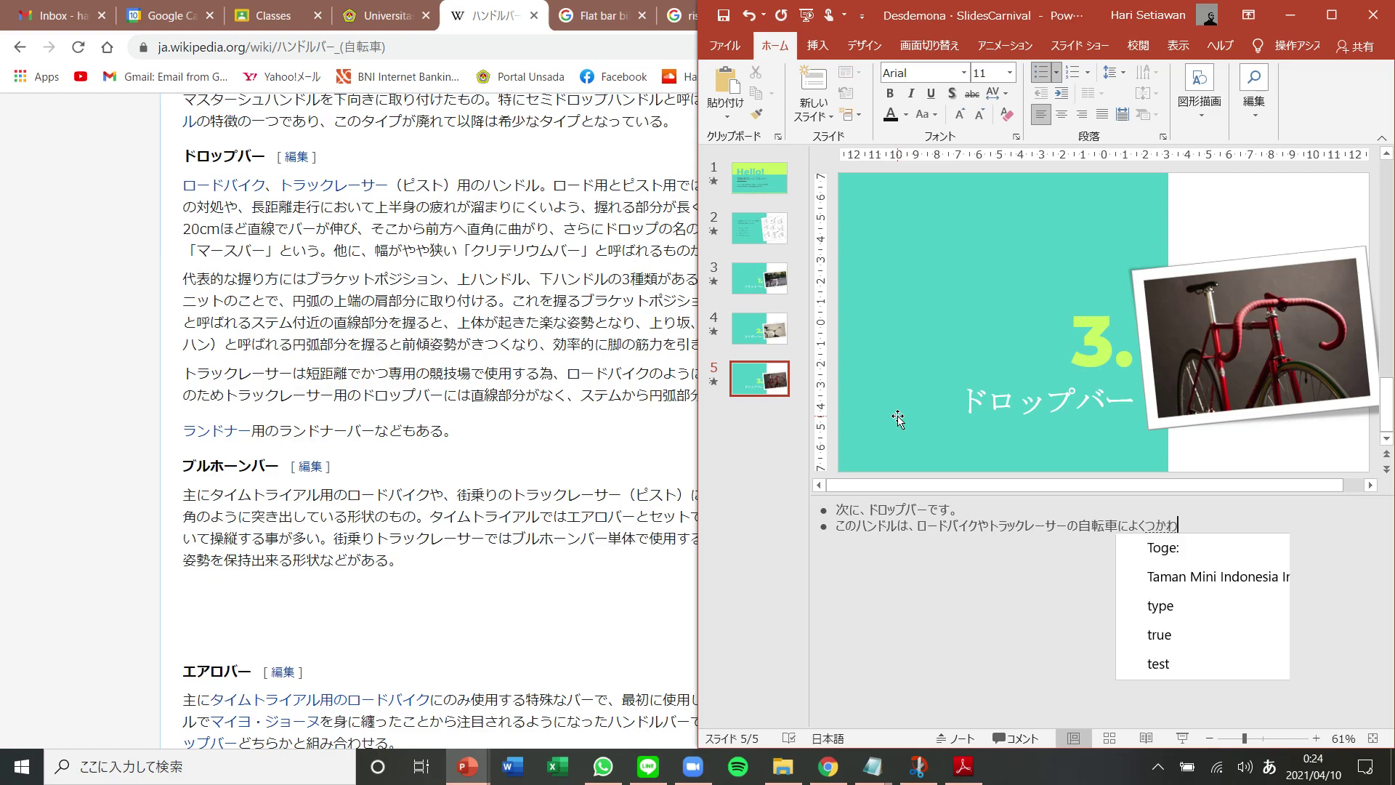
pyautogui.write('reteimasu')
pyautogui.press('space')
pyautogui.write('.')
pyautogui.press('Return')
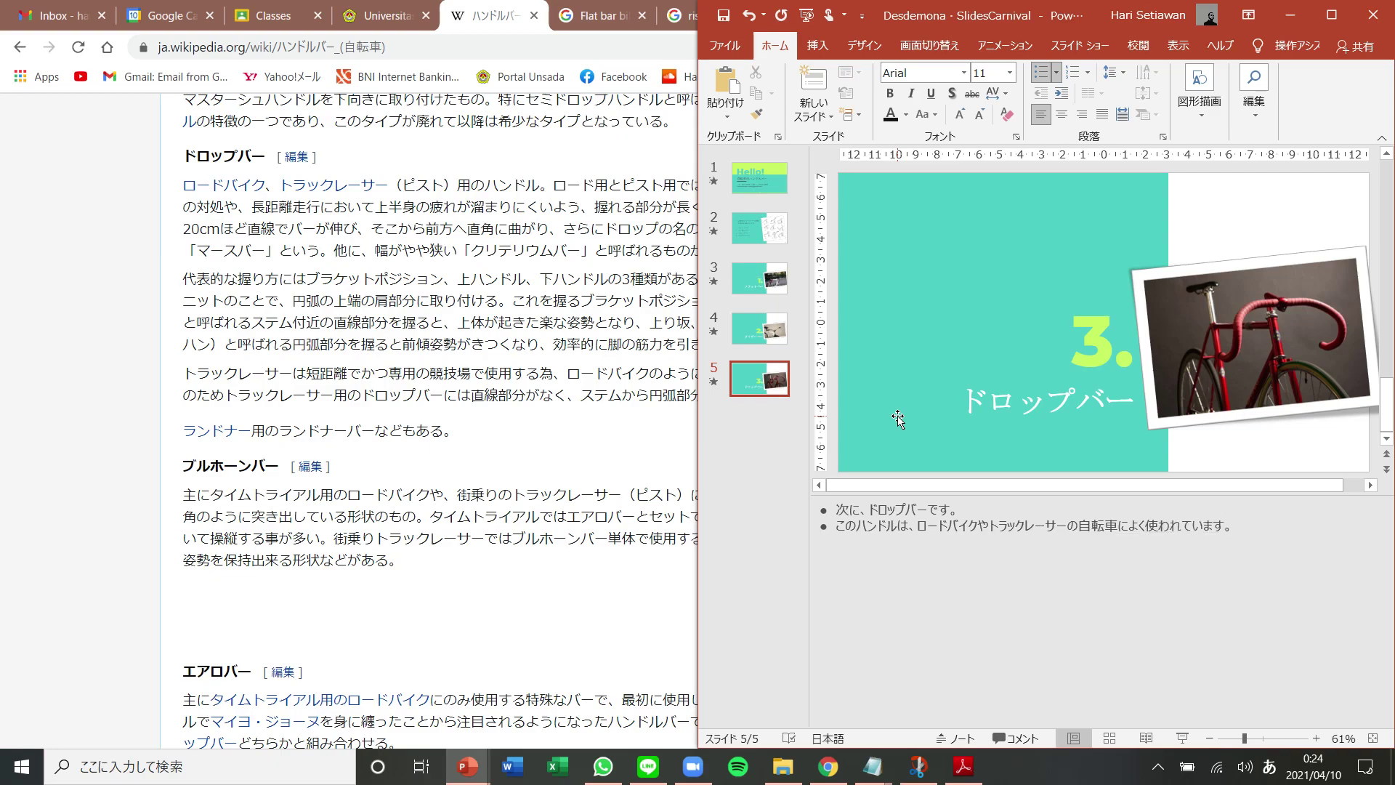
# Add a third note line on slide 5 reading このハンドルを使ったら、早く走れそうですね。
pyautogui.press('Return')
pyautogui.write('konohanndoru')
pyautogui.press('space')
pyautogui.write('wotuk')
pyautogui.write('ったら、')
pyautogui.press('space')
pyautogui.press('Return')
pyautogui.write('はやく')
pyautogui.press('space')
pyautogui.write('はしれ')
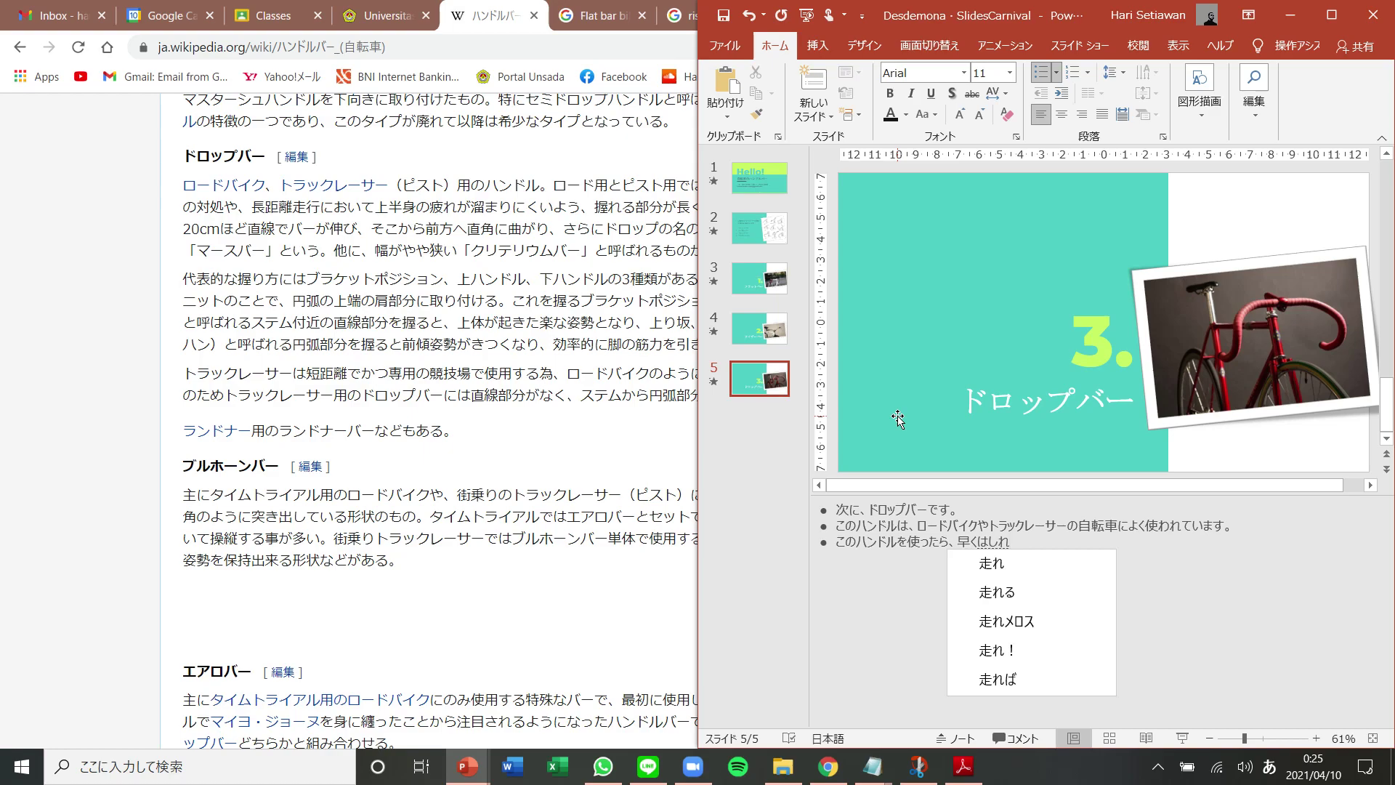
pyautogui.write('そうですね')
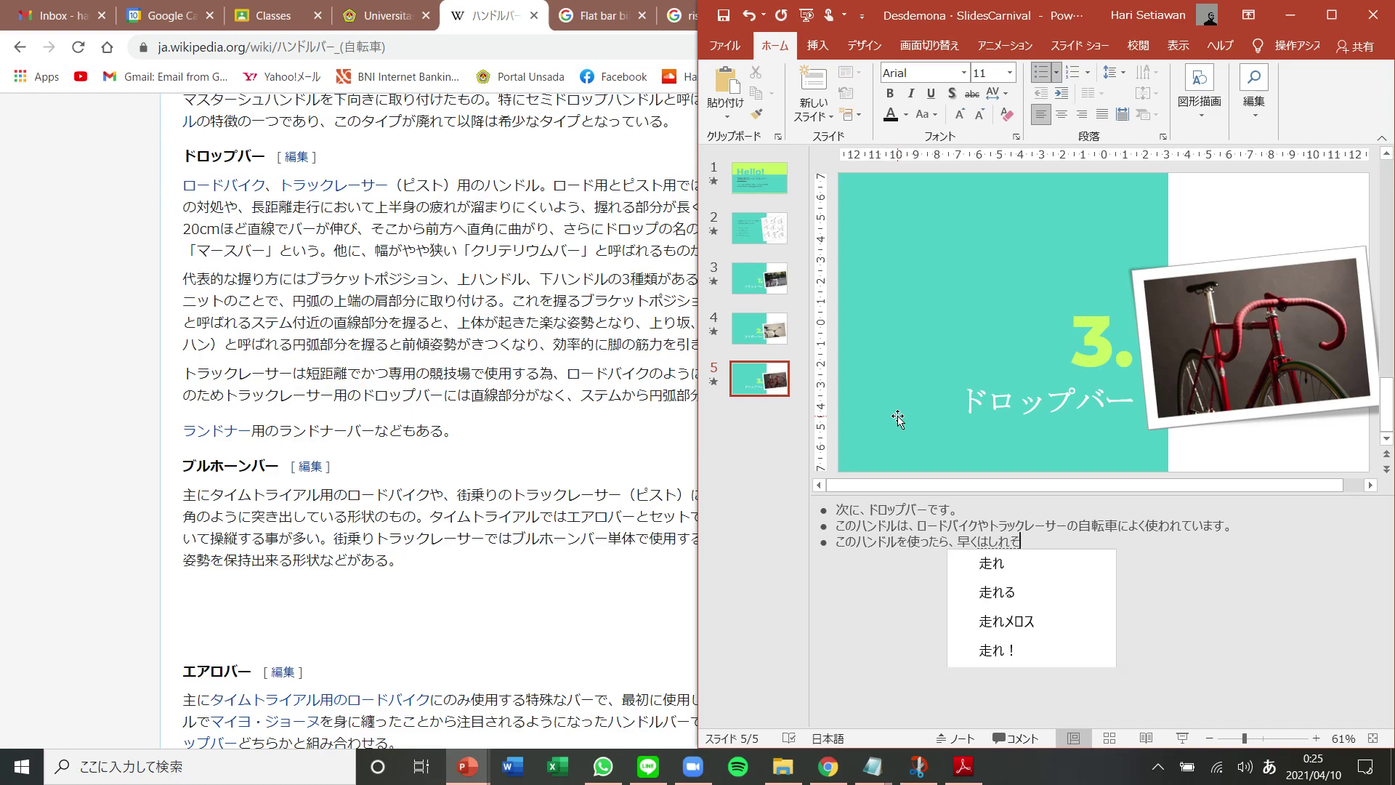
pyautogui.press('space')
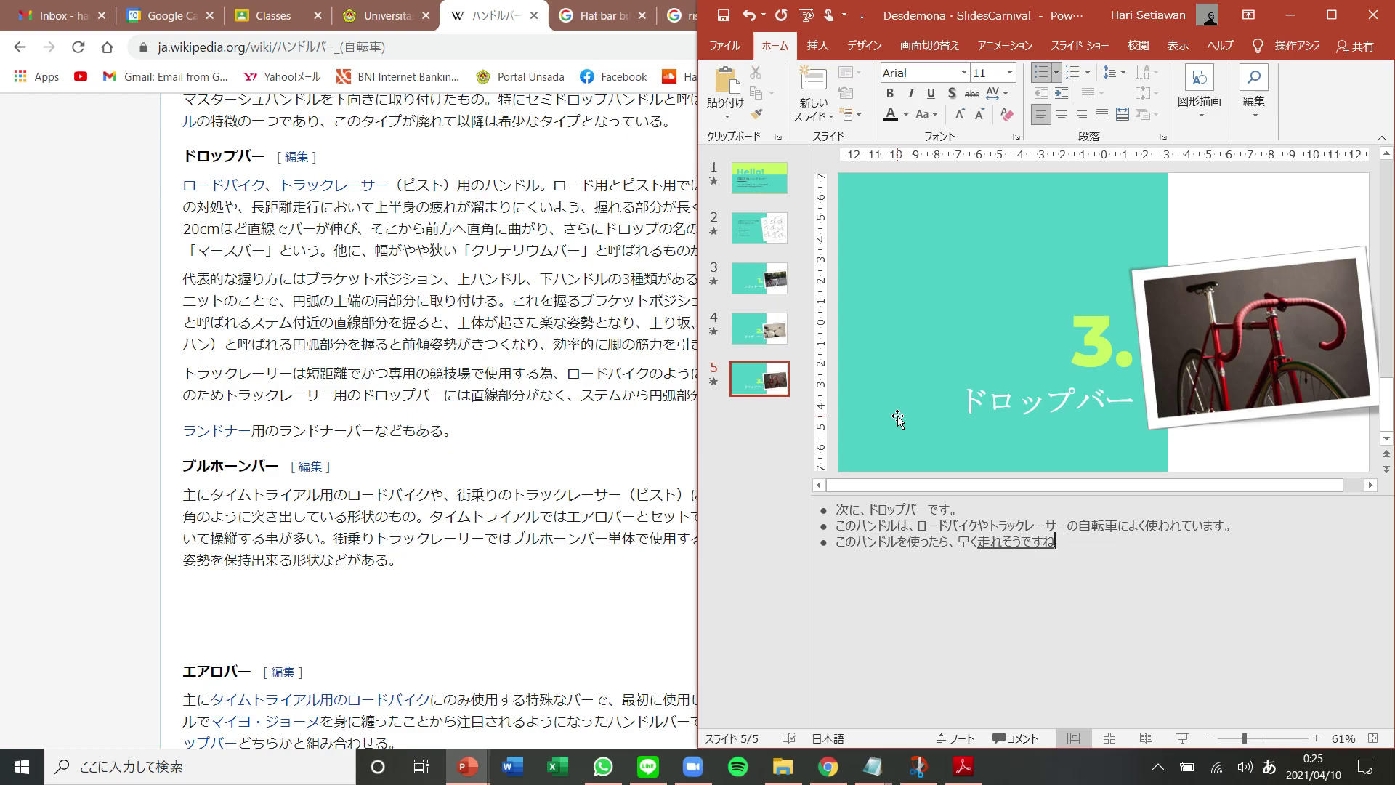
pyautogui.write('.')
pyautogui.press('Return')
# Add a fourth note line on slide 5 reading このハンドルもカッコイイと思います。
pyautogui.press('Return')
pyautogui.write('この')
pyautogui.press('Return')
pyautogui.write('ハンドル')
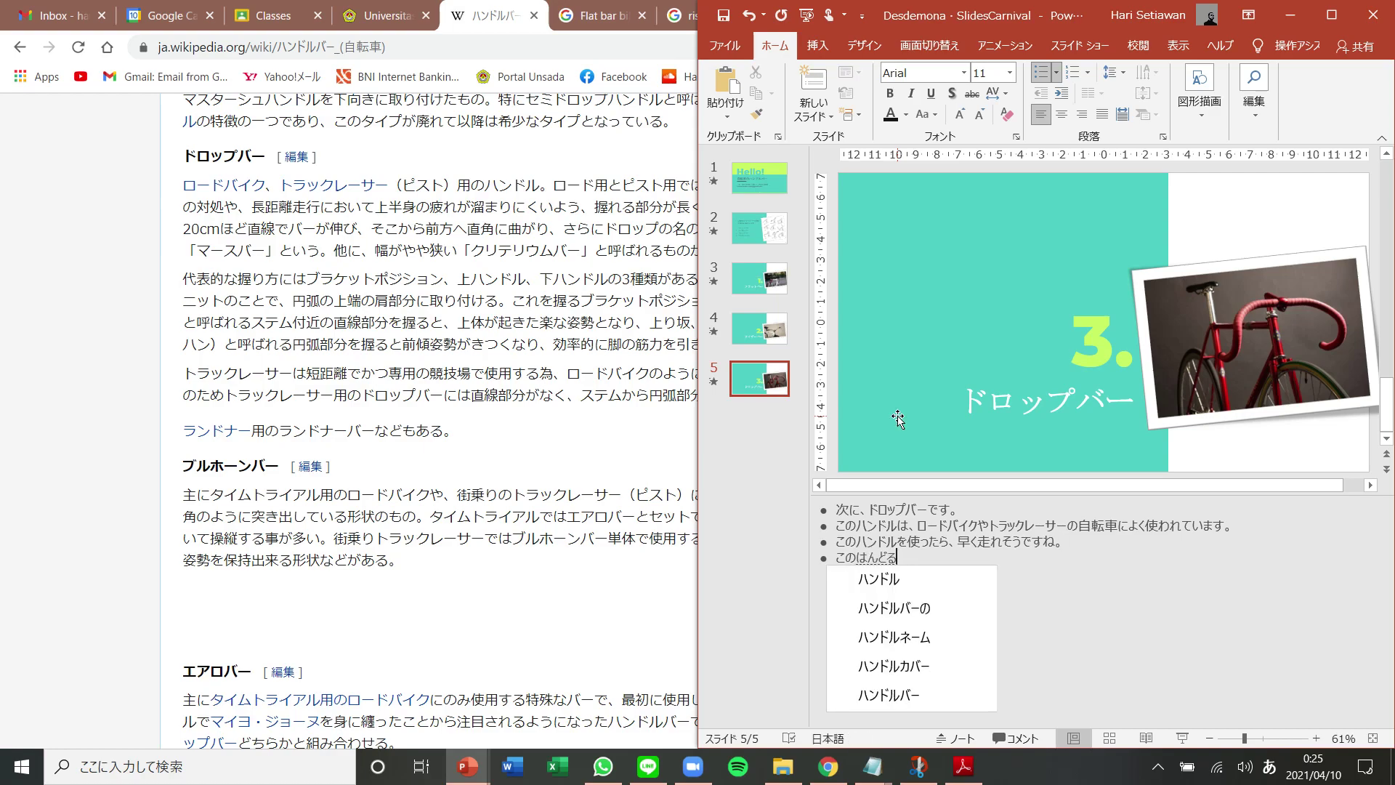
pyautogui.press('Return')
pyautogui.write('もかkk')
pyautogui.press('Tab')
pyautogui.write('とお')
pyautogui.write('も')
pyautogui.press('Tab')
pyautogui.press('Tab')
pyautogui.press('Return')
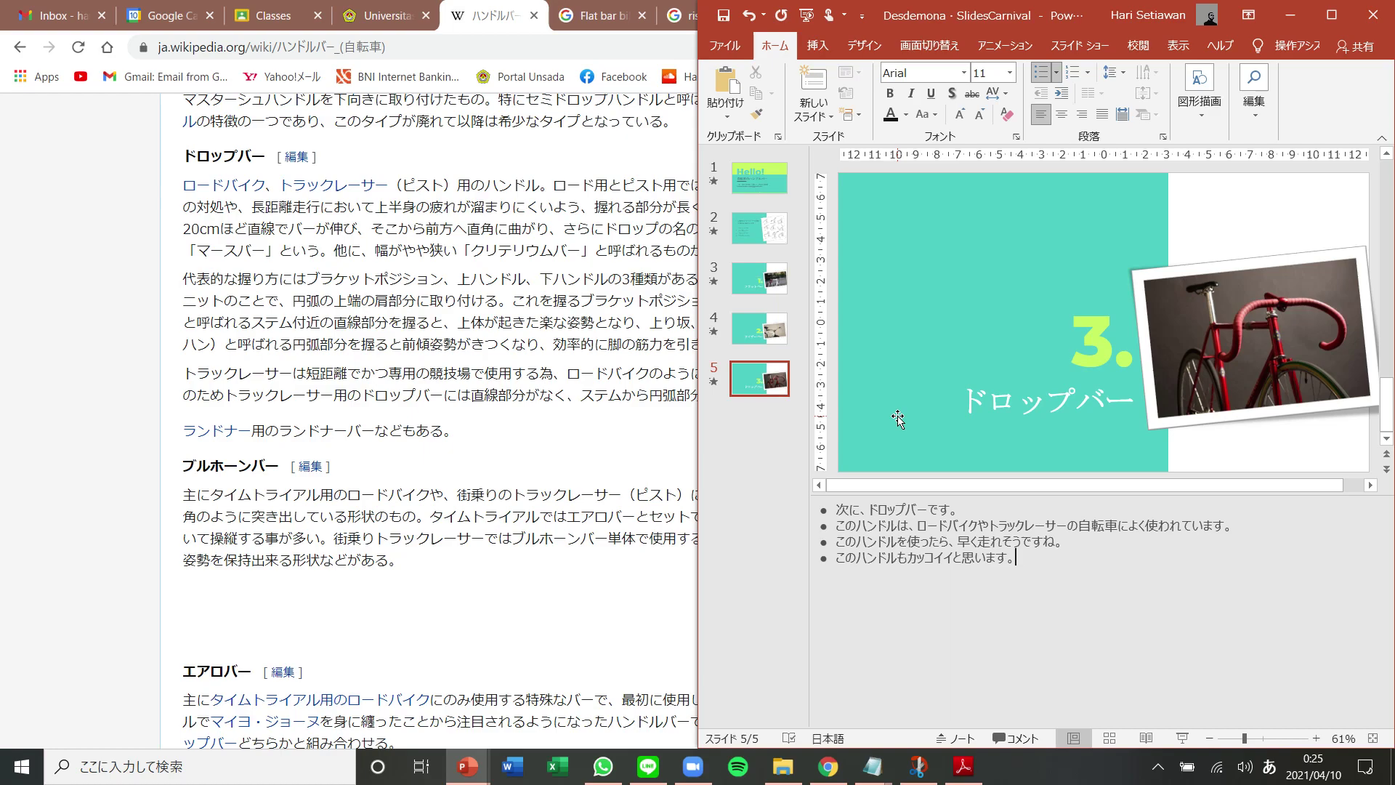
# Duplicate slide 5 and change the large number on the copy to 4
pyautogui.rightClick(746, 377)
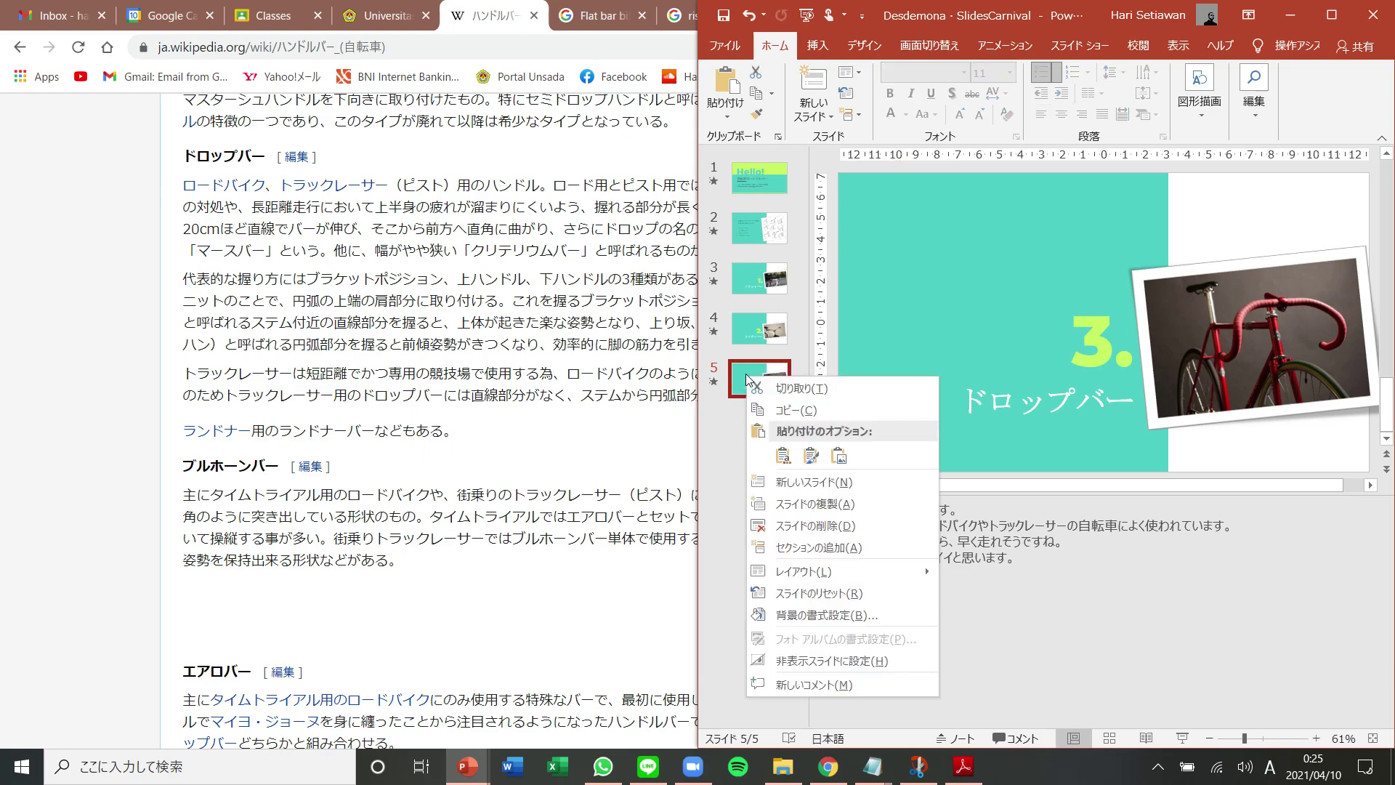
pyautogui.click(816, 504)
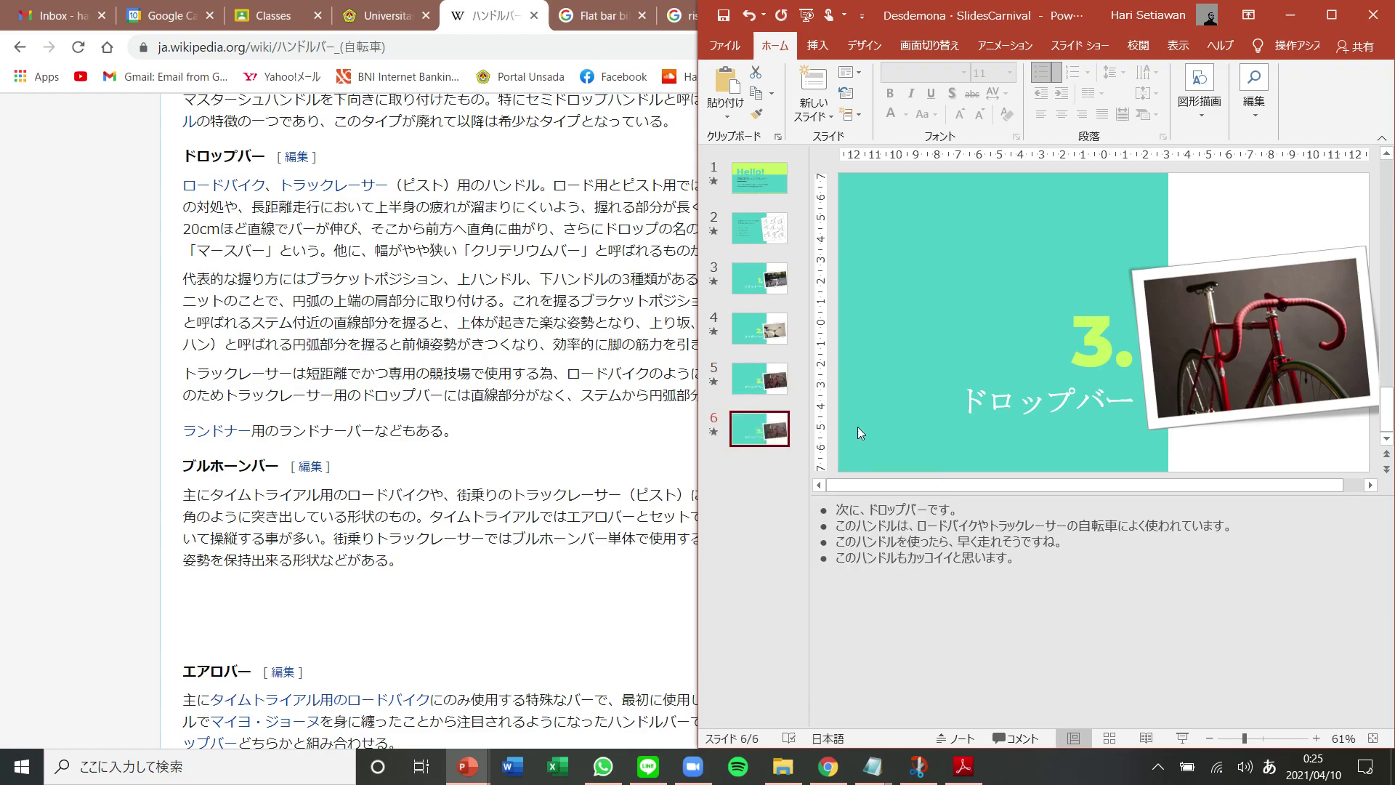
pyautogui.doubleClick(1108, 341)
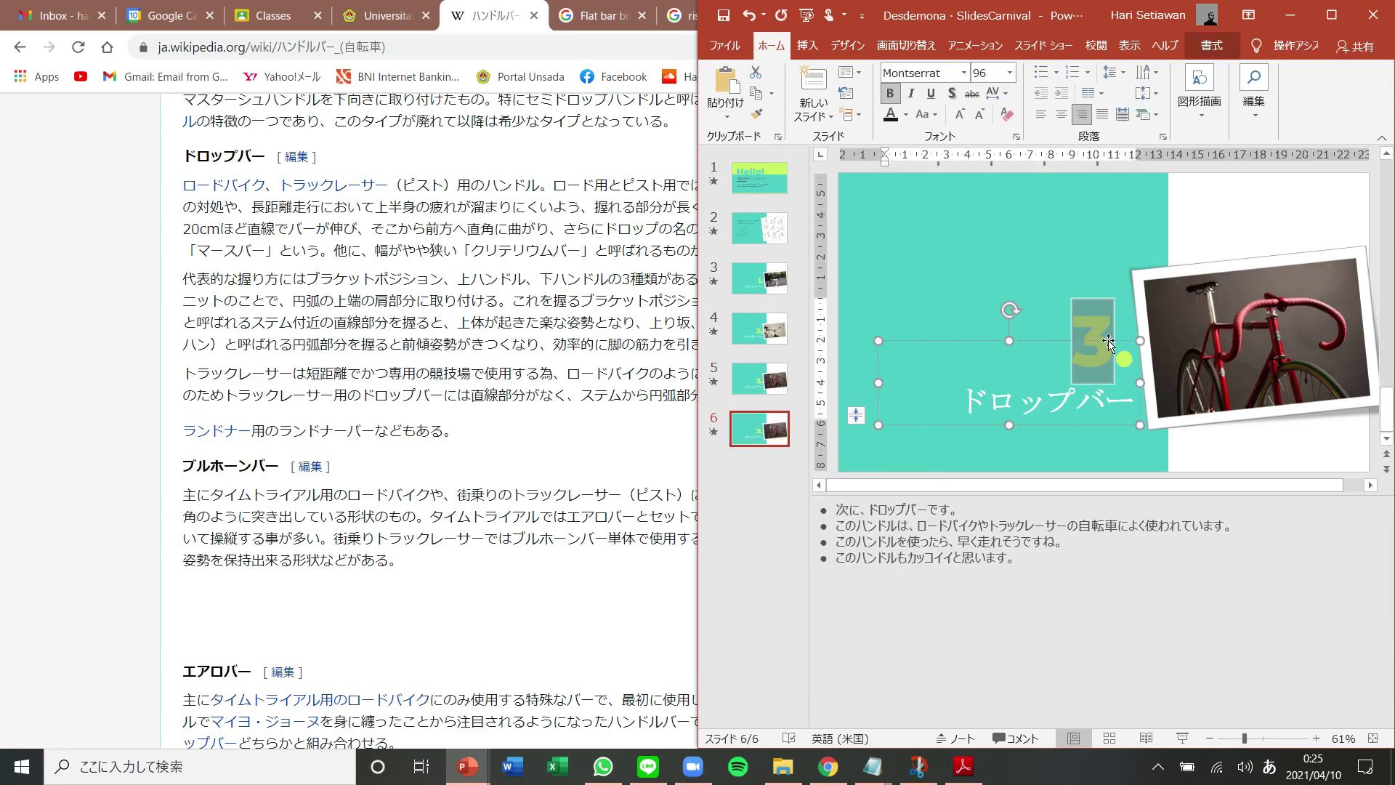
pyautogui.write('4')
# Replace ドロップ in slide 6's title with ブルホーン so that it reads ブルホーンバー
pyautogui.click(1078, 393)
pyautogui.hotkey('shift', 'Home')
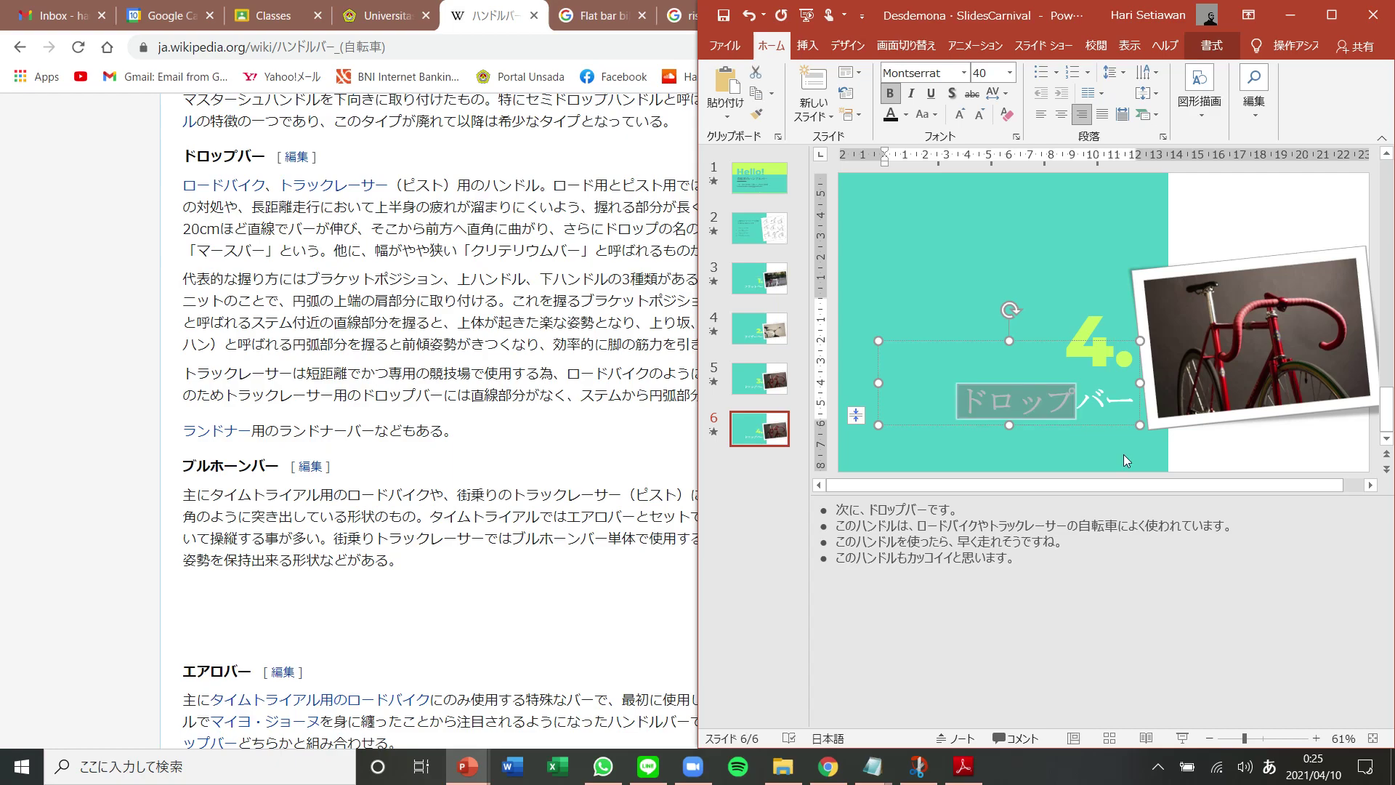
pyautogui.write('ぶるほー')
pyautogui.press('Down')
pyautogui.press('Return')
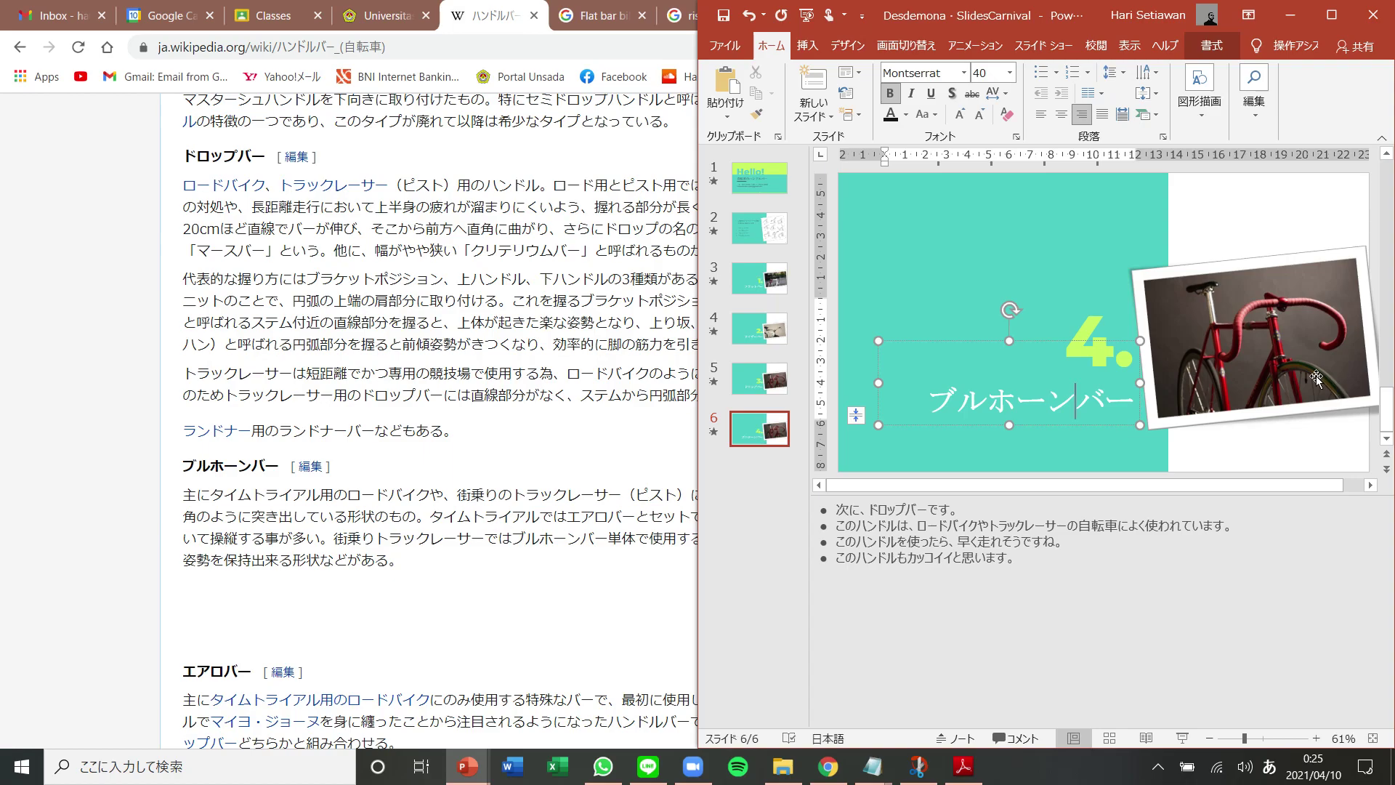
# Replace slide 6's drop-bar photo with the enlarged bullhorn handlebar image copied from the Google image results in Chrome
pyautogui.click(1337, 390)
pyautogui.press('Delete')
pyautogui.hotkey('alt', 'Tab')
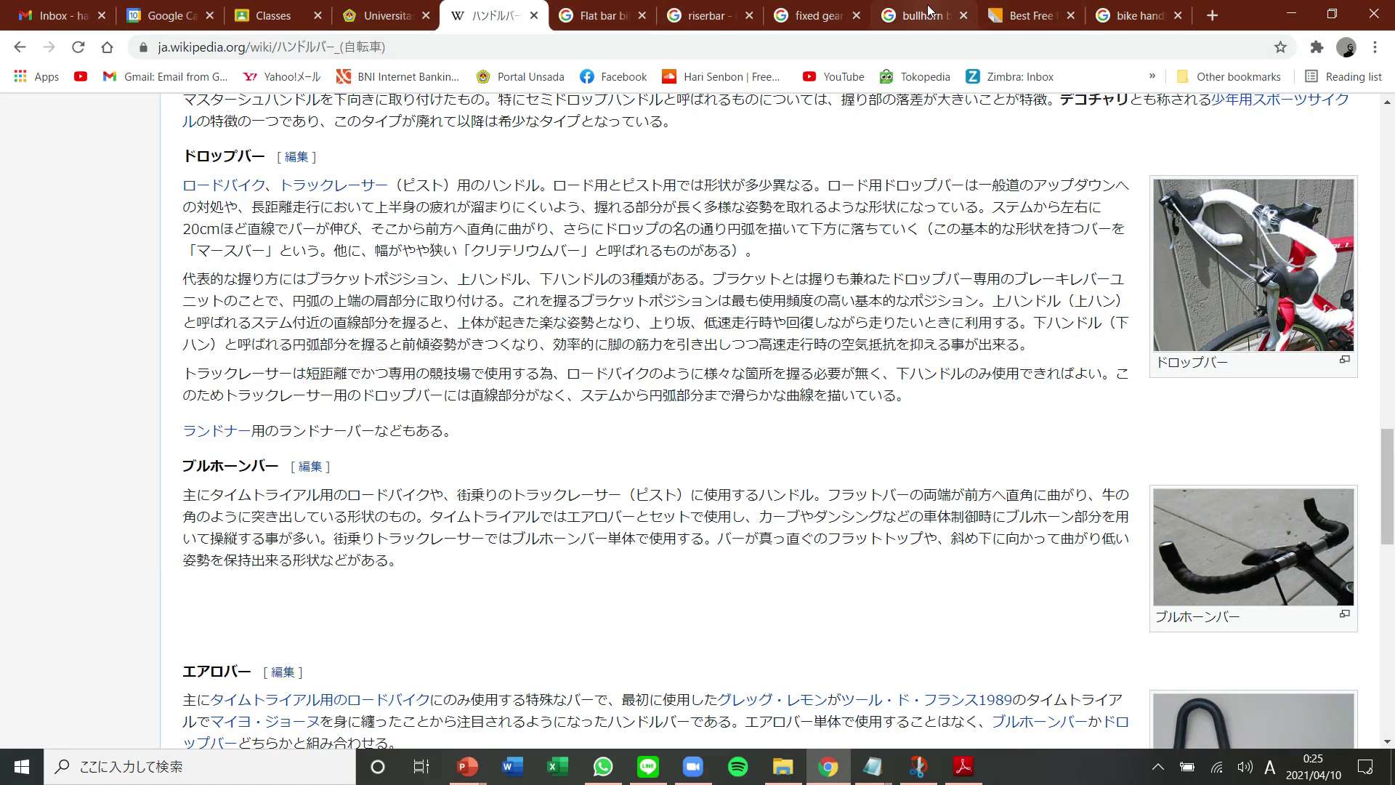
pyautogui.click(928, 10)
pyautogui.rightClick(1002, 327)
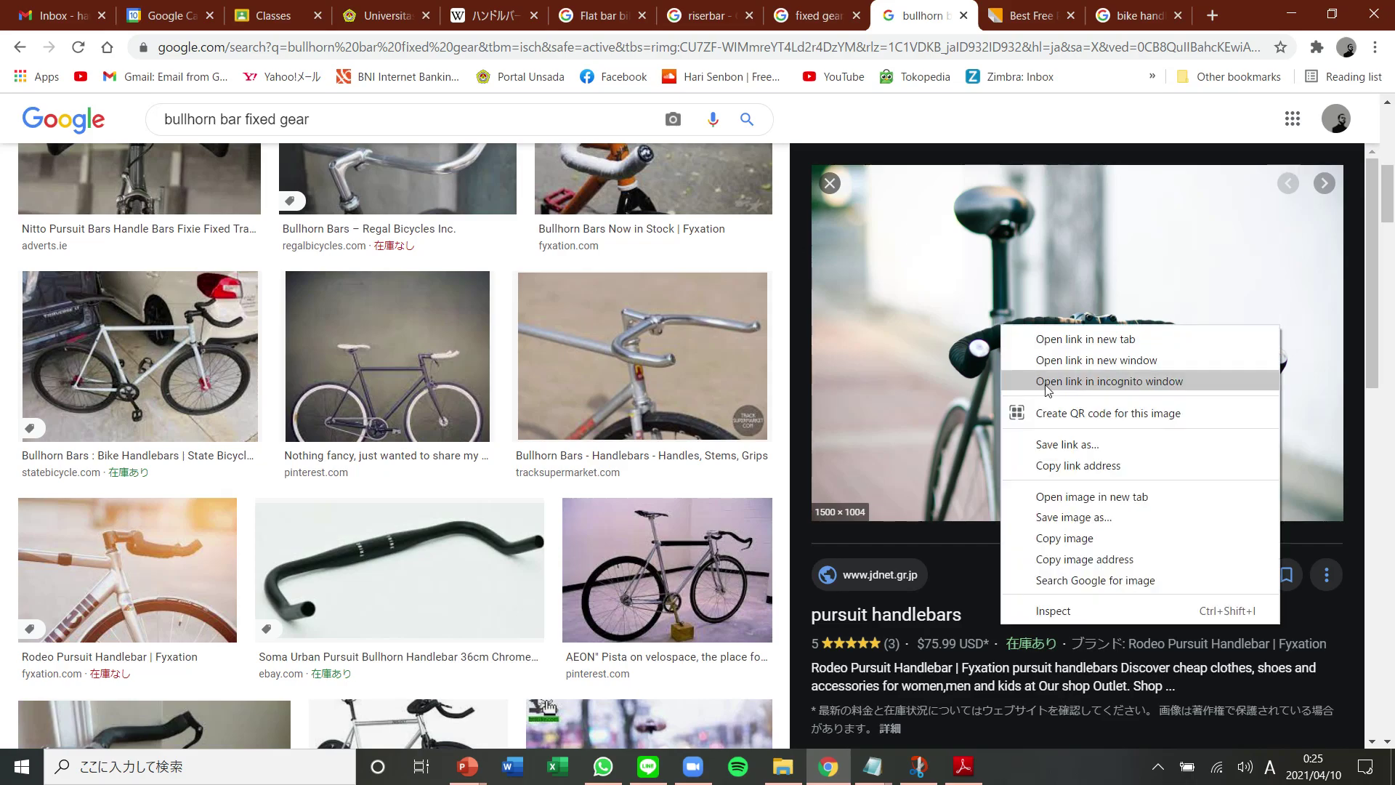
pyautogui.click(1073, 535)
pyautogui.hotkey('alt', 'Tab')
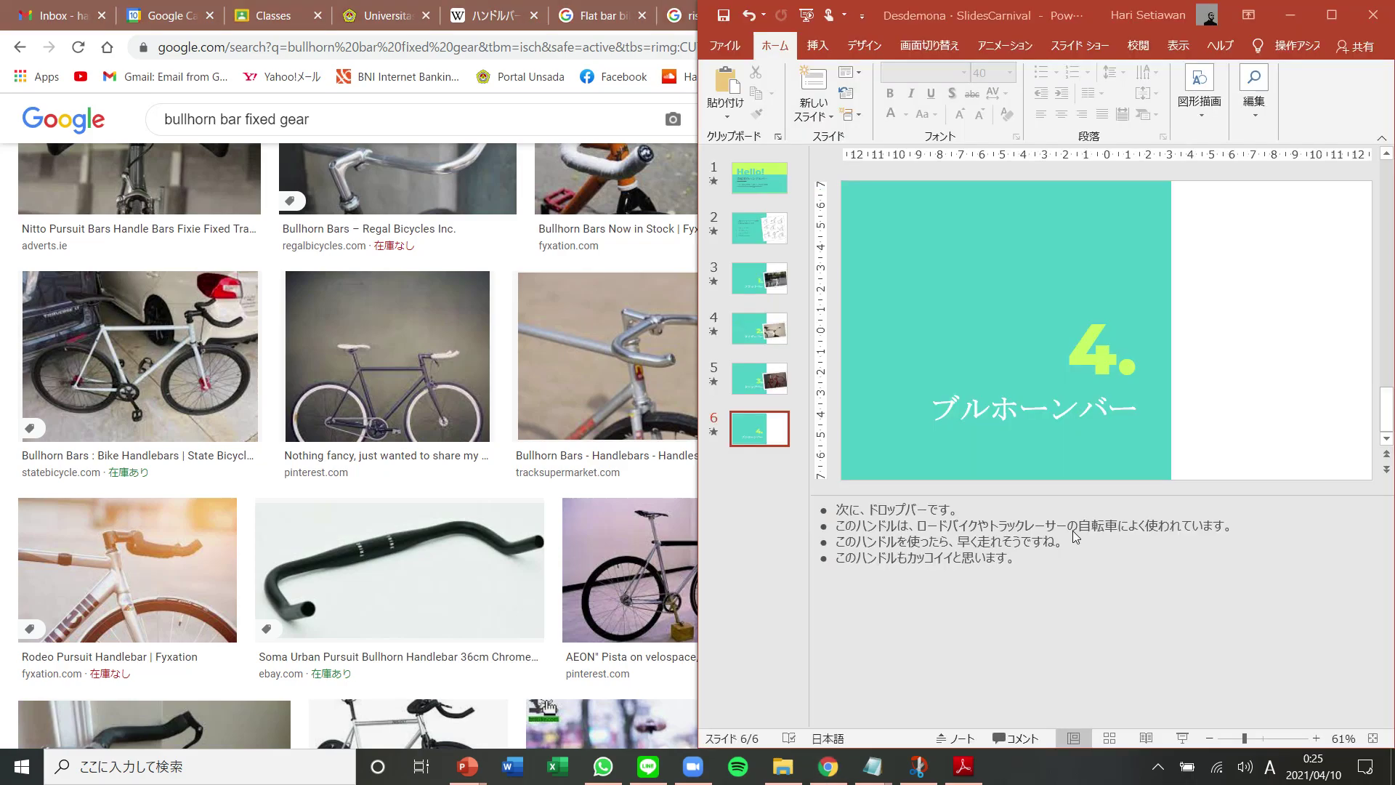
pyautogui.hotkey('ctrl', 'v')
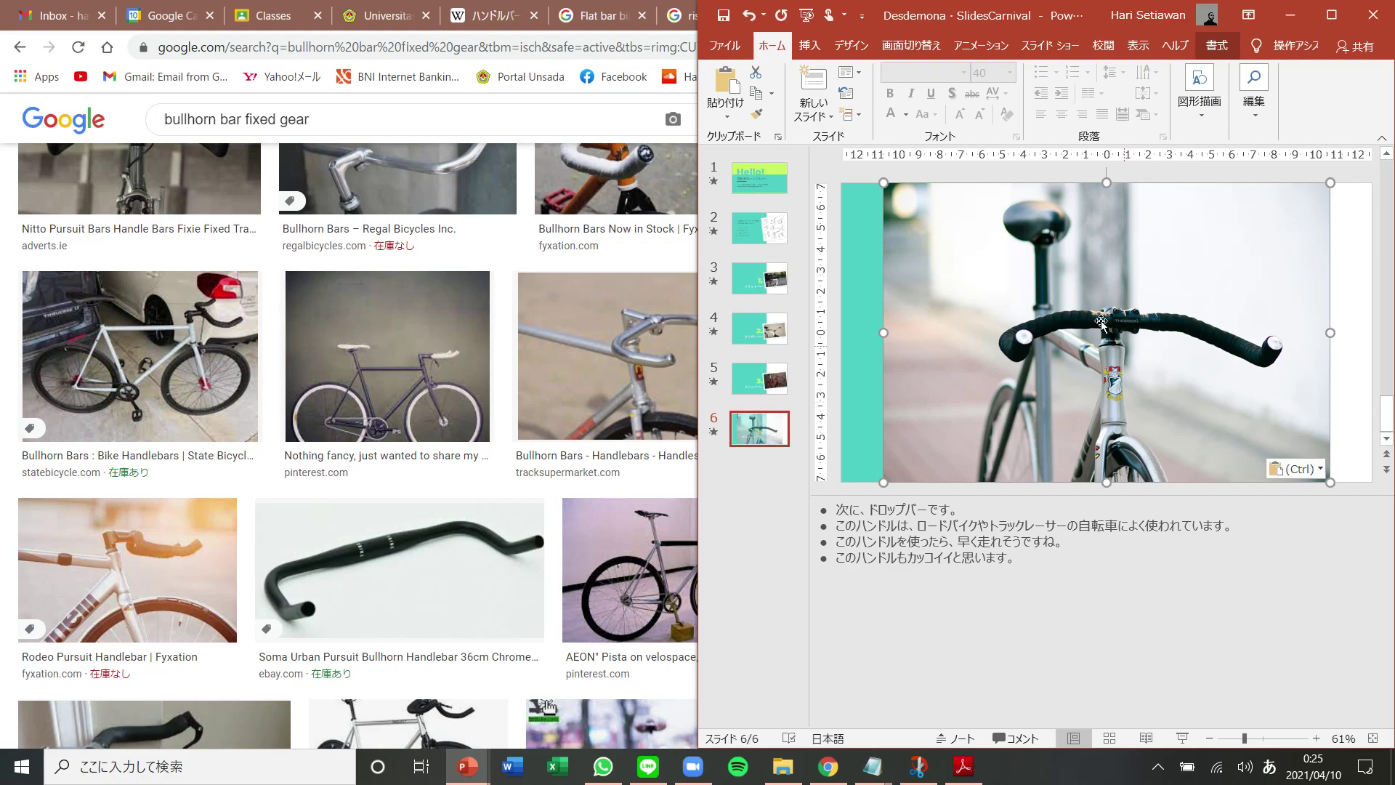
# Shrink the bullhorn photo to about 7.72 by 11.54 cm and apply the tilted white-framed picture style
pyautogui.moveTo(874, 181); pyautogui.dragTo(1087, 318)
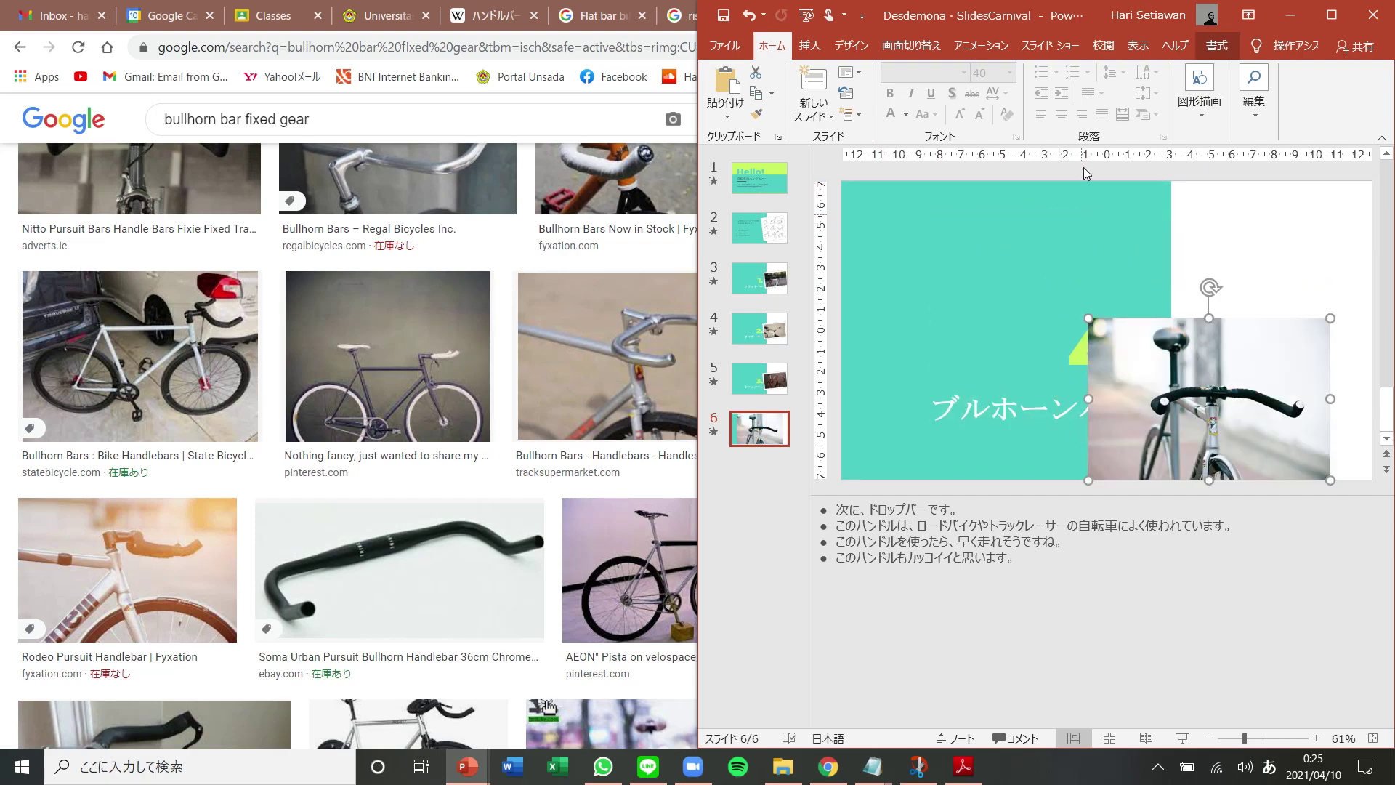
pyautogui.click(1217, 45)
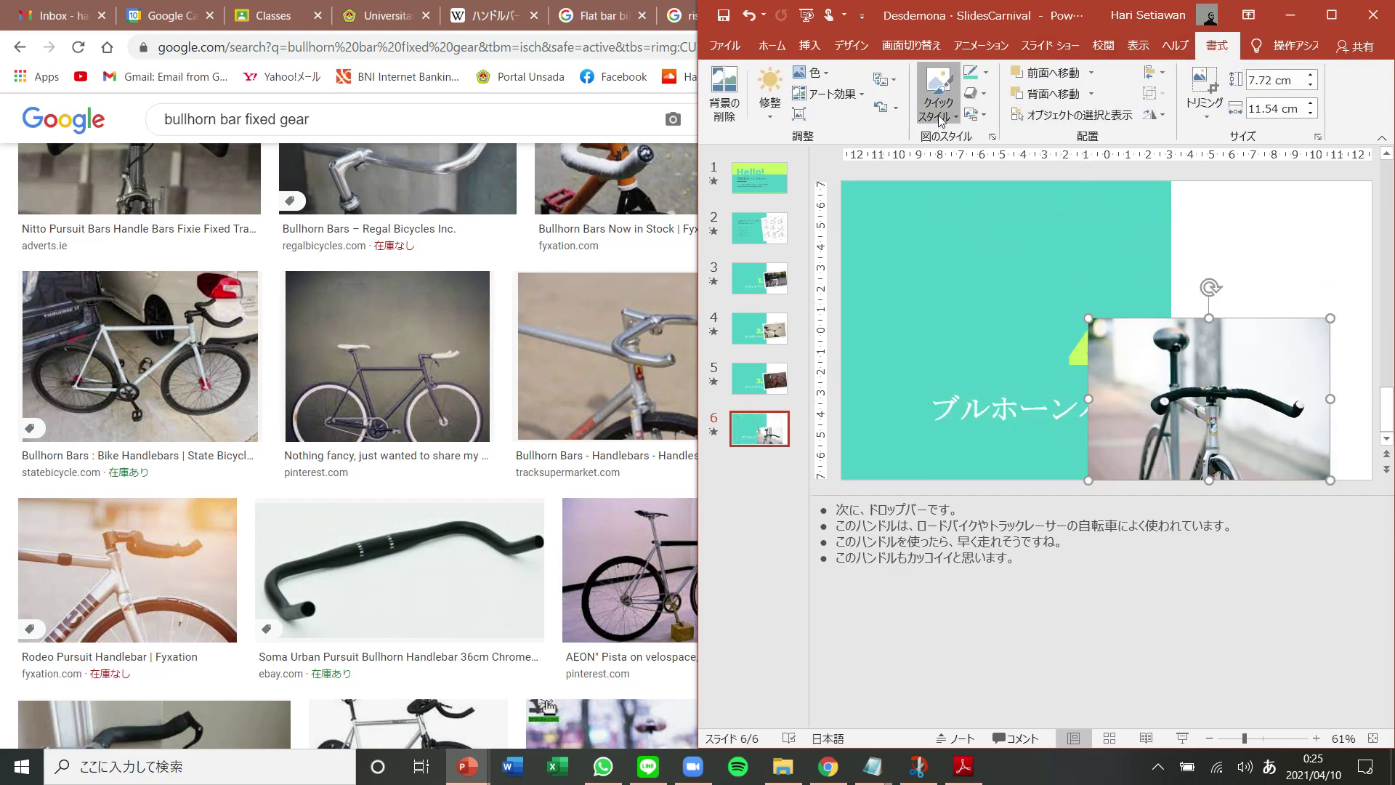
pyautogui.click(938, 95)
pyautogui.click(1133, 361)
# Place the framed bullhorn photo beside the slide title over the white area and shrink it slightly to fit the slide
pyautogui.moveTo(1133, 361); pyautogui.dragTo(1221, 332)
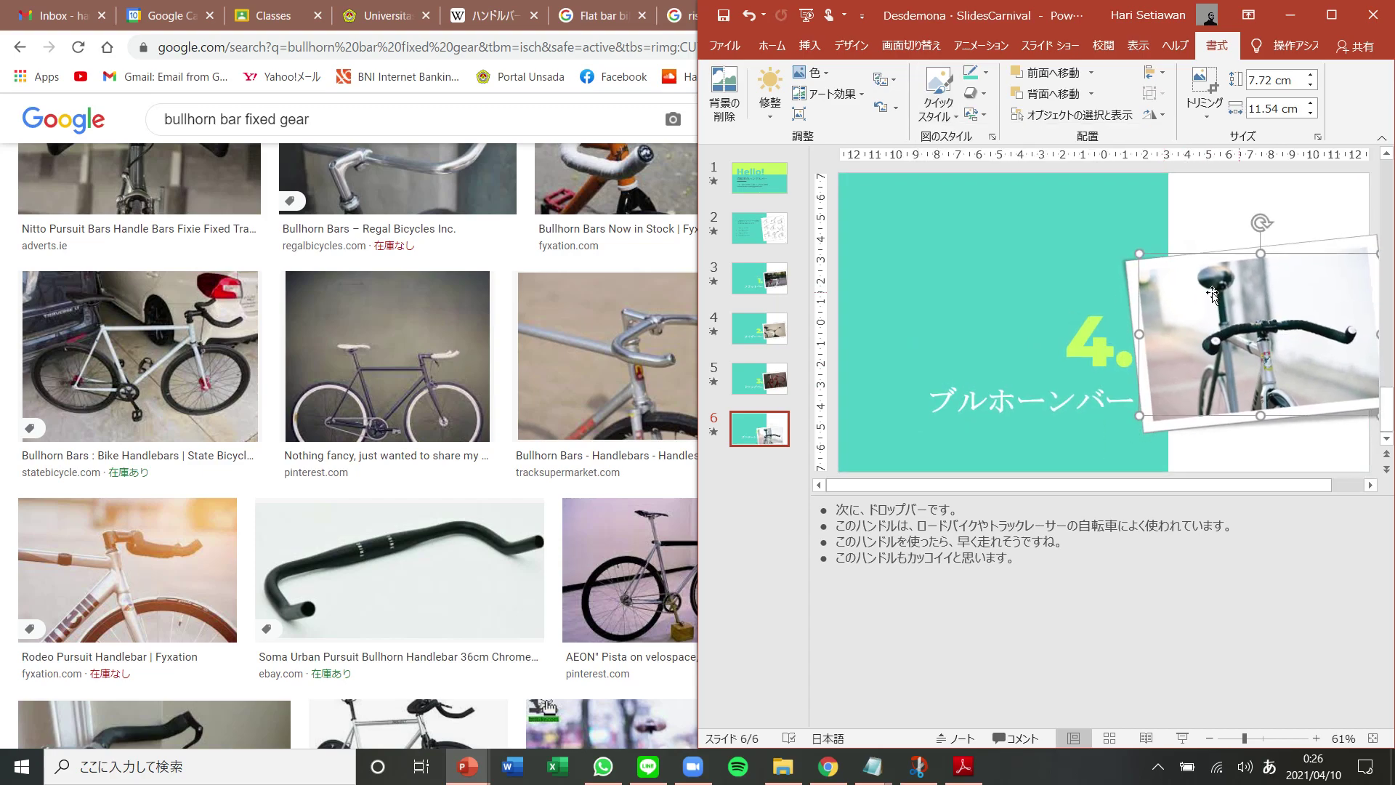
pyautogui.moveTo(1139, 254); pyautogui.dragTo(1159, 266)
pyautogui.moveTo(1195, 326); pyautogui.dragTo(1181, 322)
# Change the opening word of slide 6's first note line to 最後に
pyautogui.click(1146, 579)
pyautogui.click(834, 512)
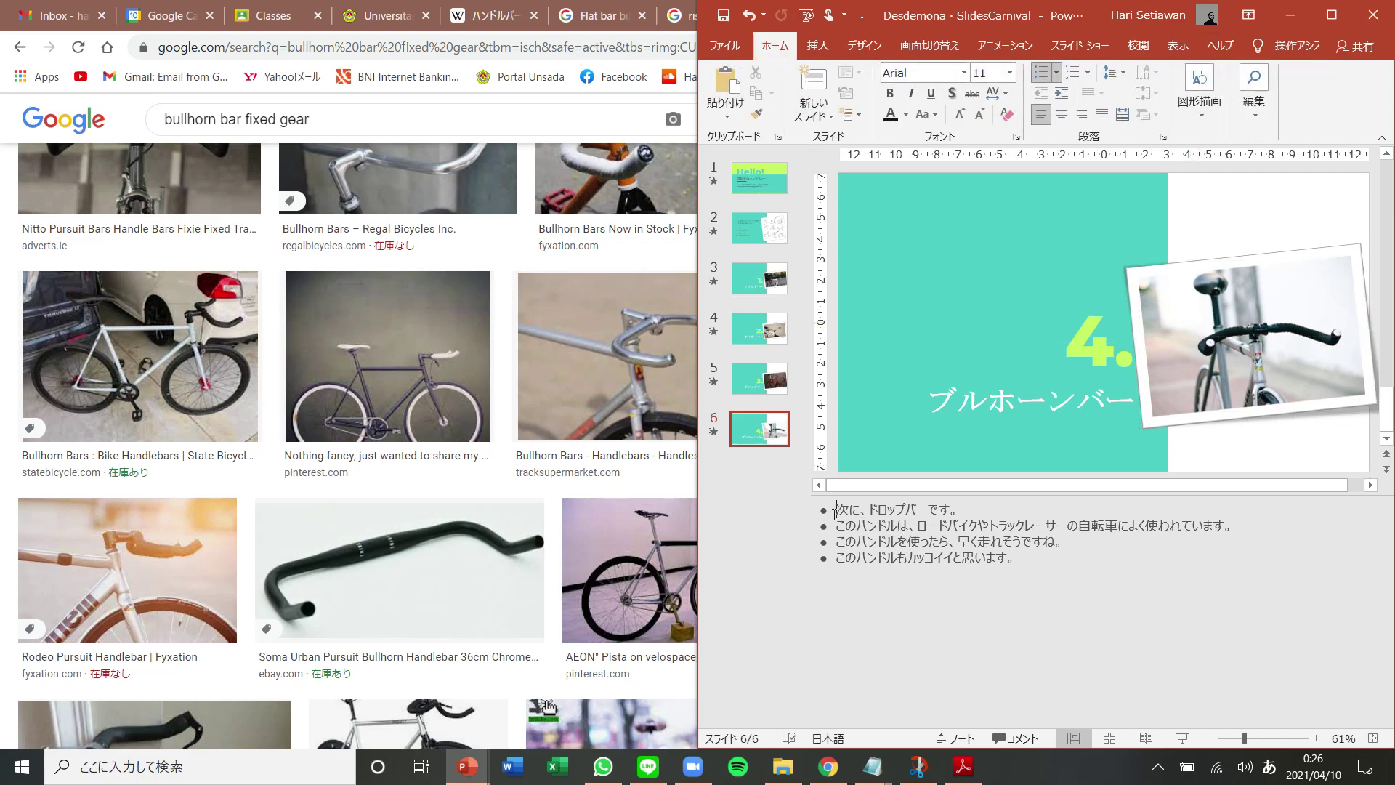
pyautogui.hotkey('shift', 'Right')
pyautogui.hotkey('shift', 'Right')
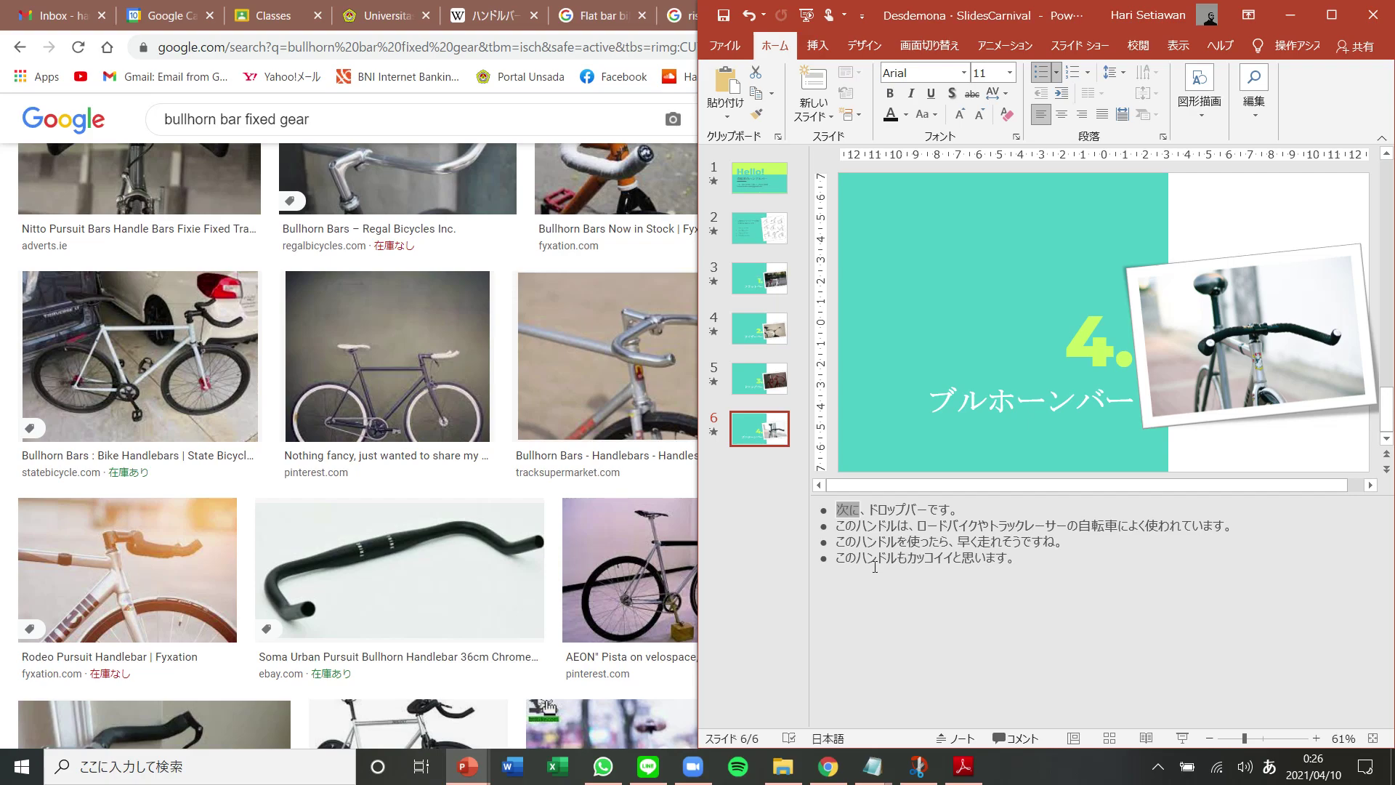
pyautogui.write('最後に')
pyautogui.press('Return')
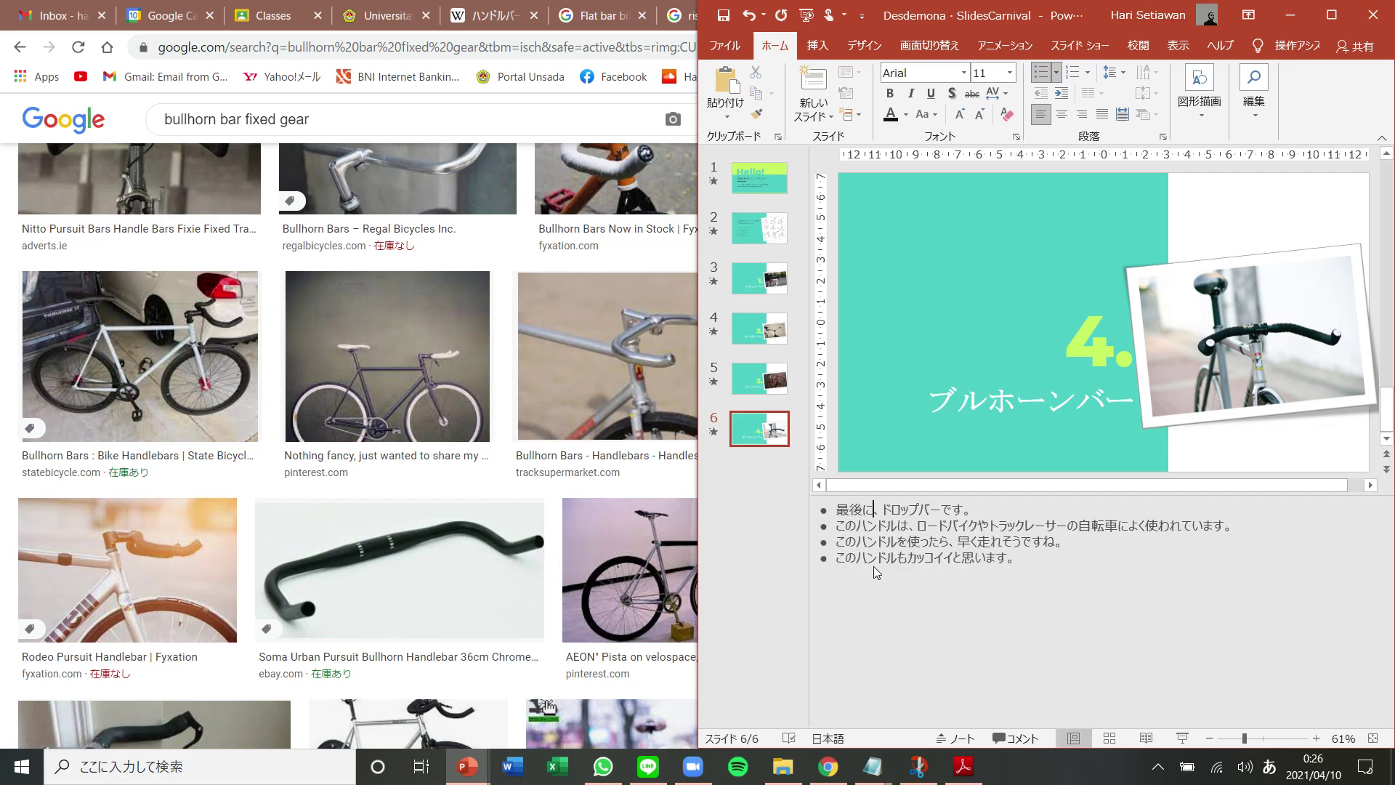
# Replace ドロップ in slide 6's first note line with ブルホーン
pyautogui.hotkey('shift', 'Right')
pyautogui.hotkey('shift', 'Right')
pyautogui.hotkey('shift', 'Right')
pyautogui.hotkey('shift', 'Right')
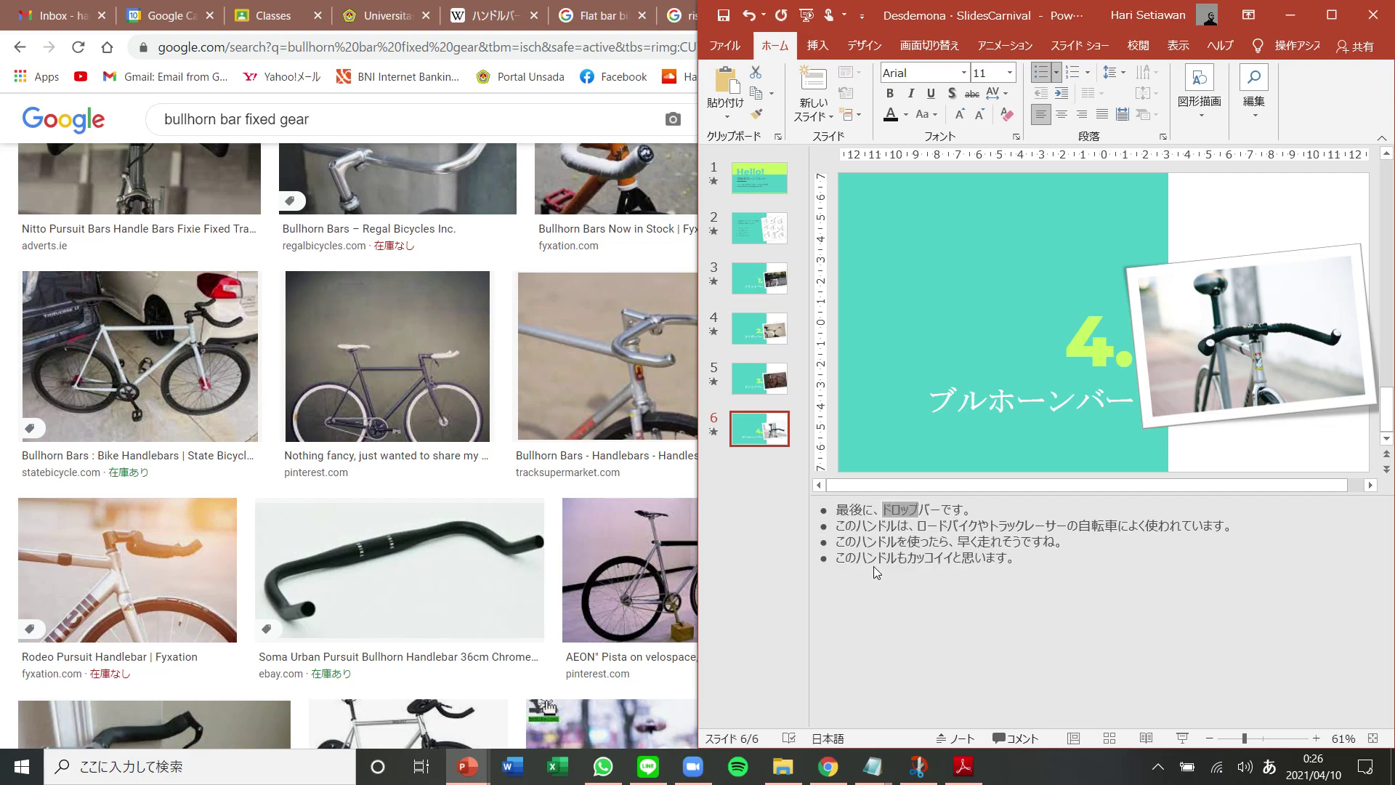
pyautogui.write('ぐる')
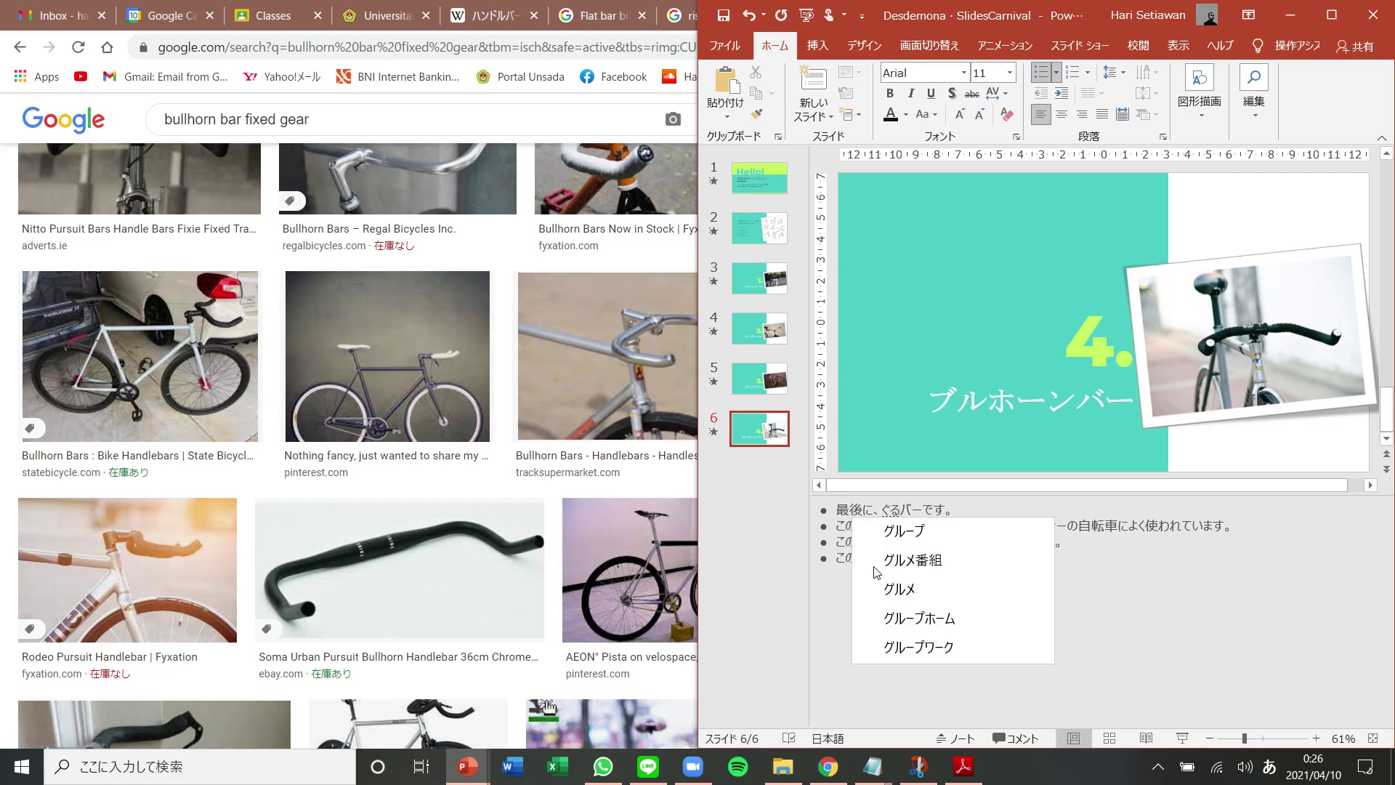
pyautogui.write('ほ')
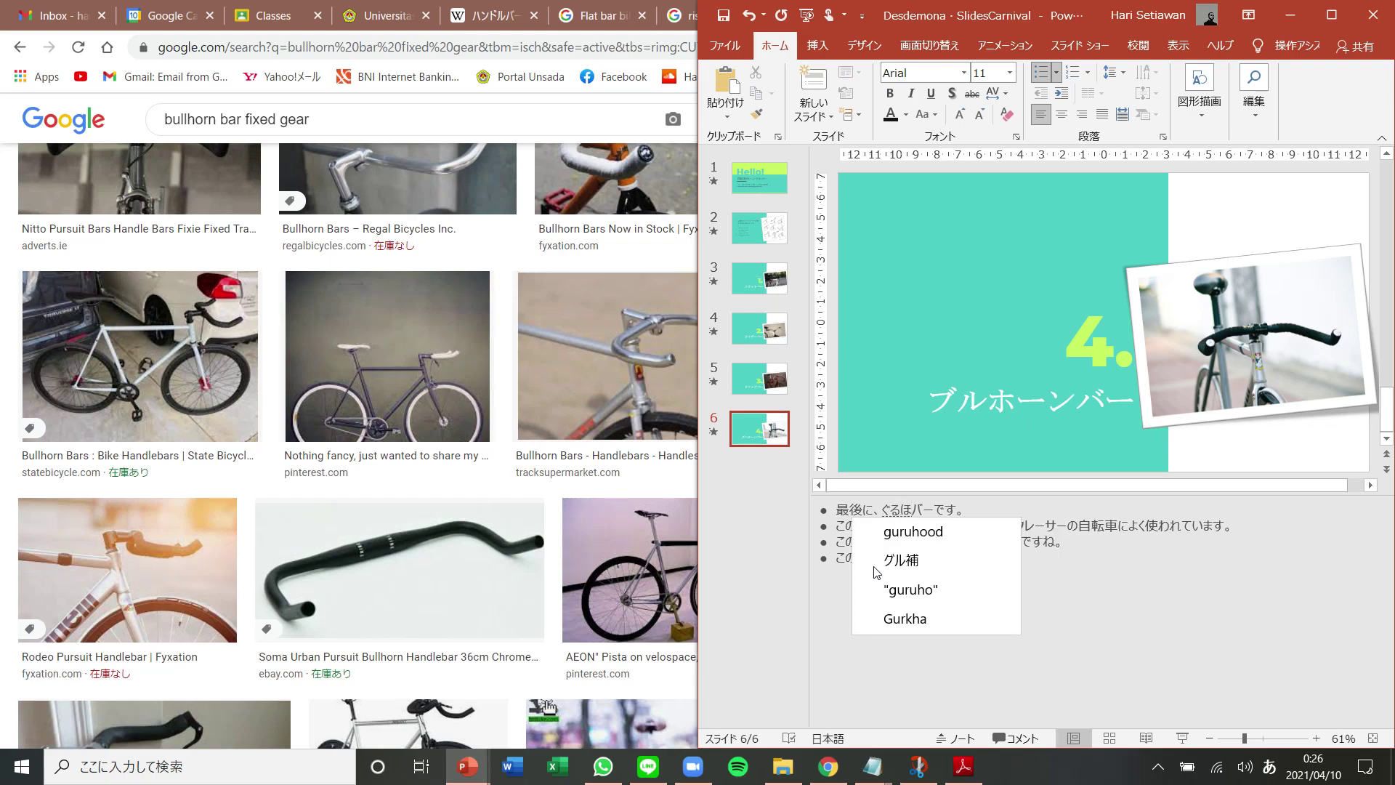
pyautogui.press('BackSpace')
pyautogui.press('BackSpace')
pyautogui.press('BackSpace')
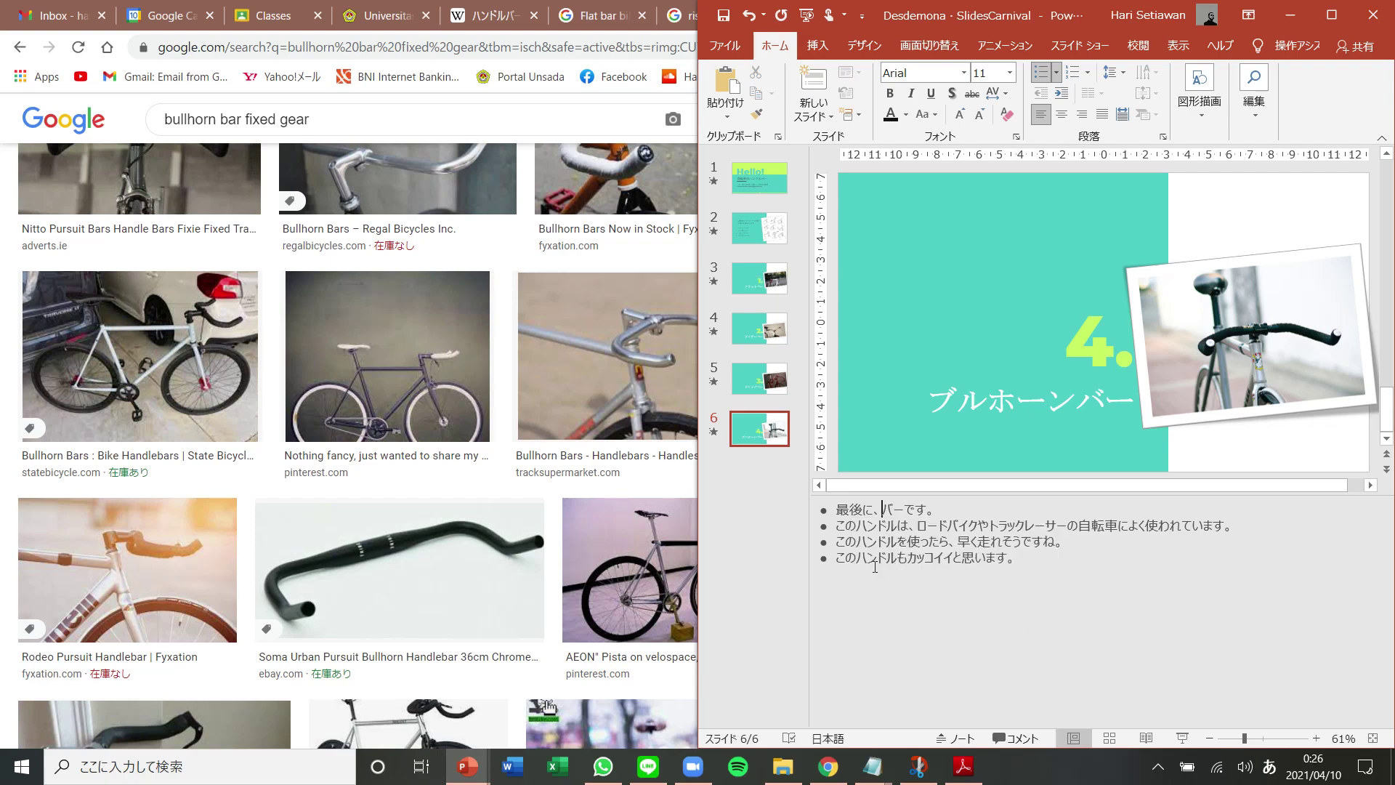
pyautogui.write('ぶるほ')
pyautogui.press('space')
pyautogui.press('Return')
# Delete the three remaining ドロップバー note lines below the first line on slide 6
pyautogui.press('Home')
pyautogui.hotkey('shift', 'Down')
pyautogui.hotkey('shift', 'Down')
pyautogui.hotkey('shift', 'Down')
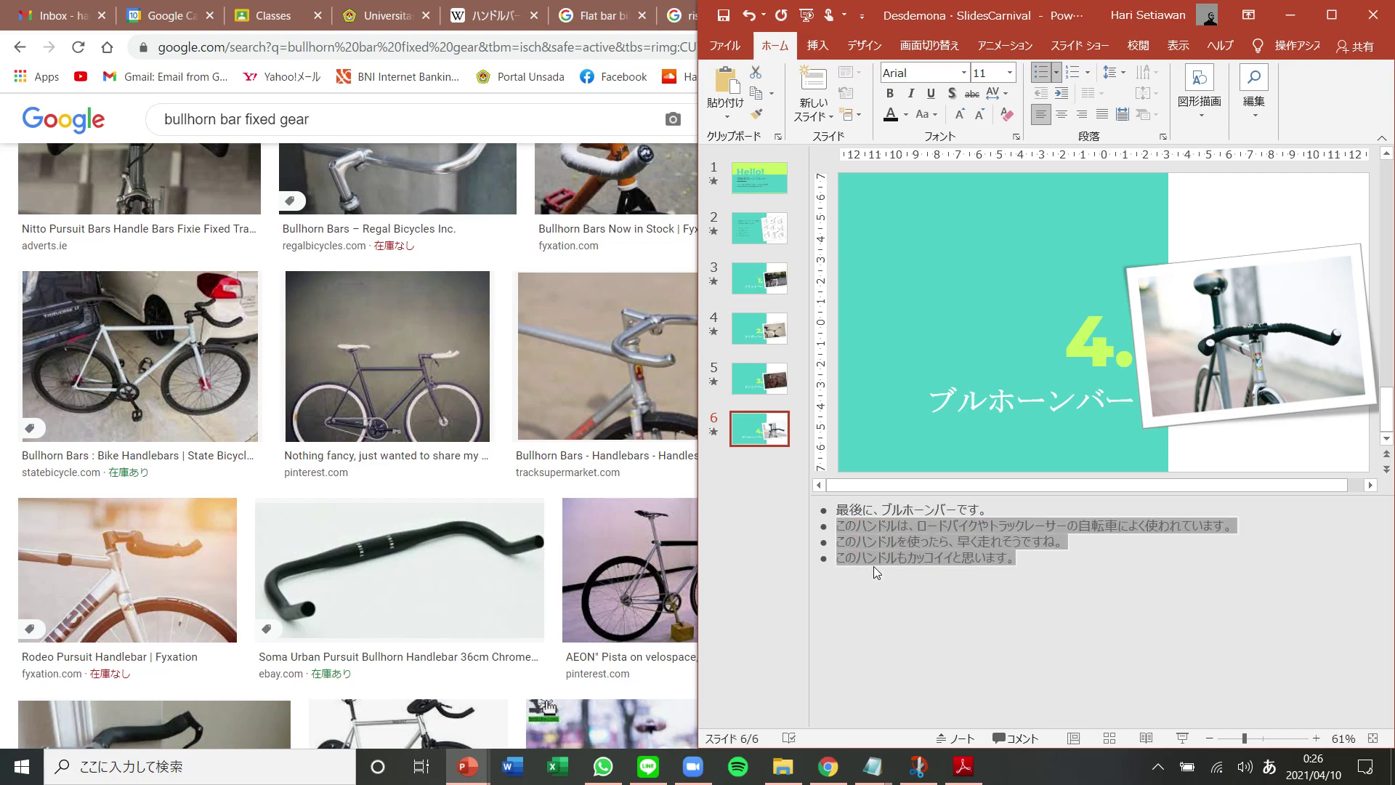
pyautogui.press('Delete')
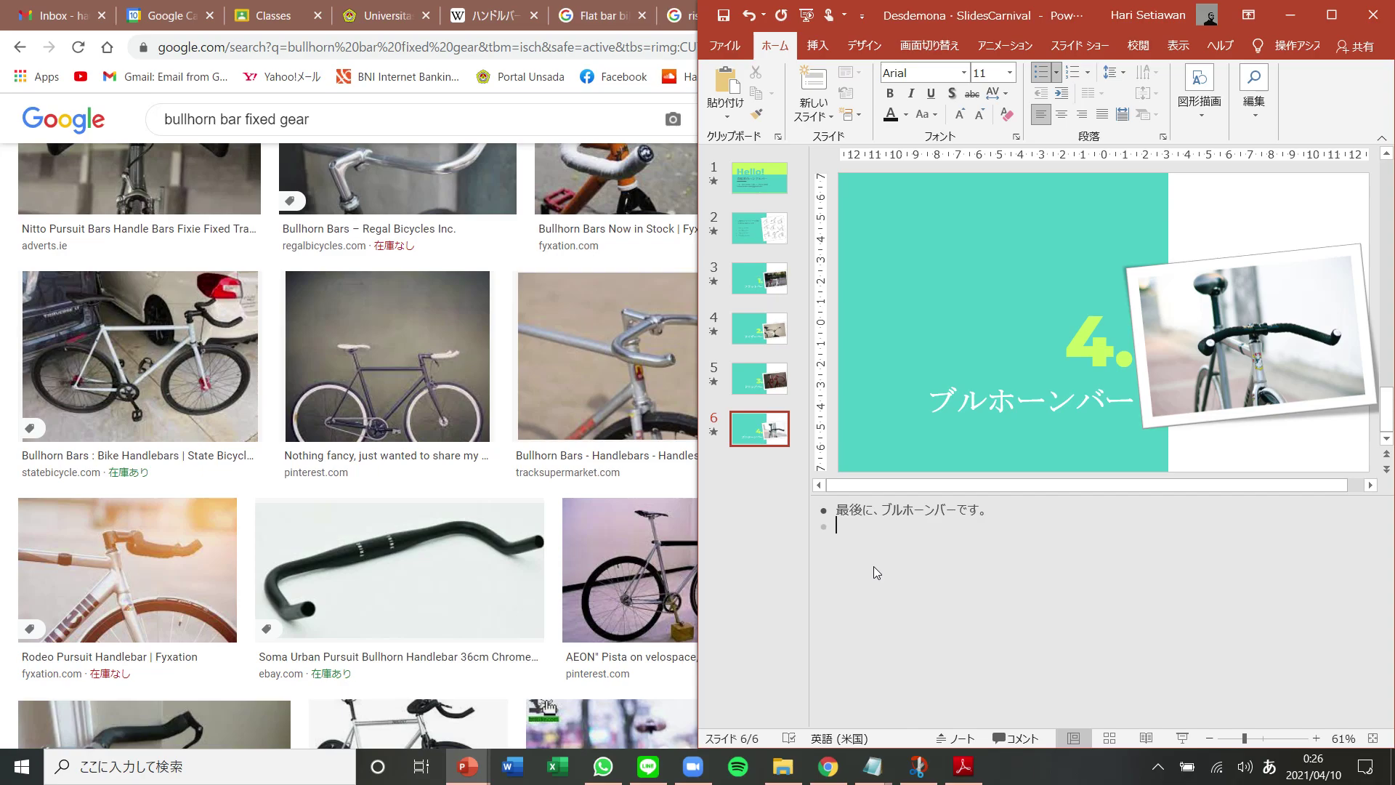
# Read Wikipedia's ブルホーンバー section in Chrome and start slide 6's second note line with タイムトライアルの自転車や
pyautogui.click(487, 5)
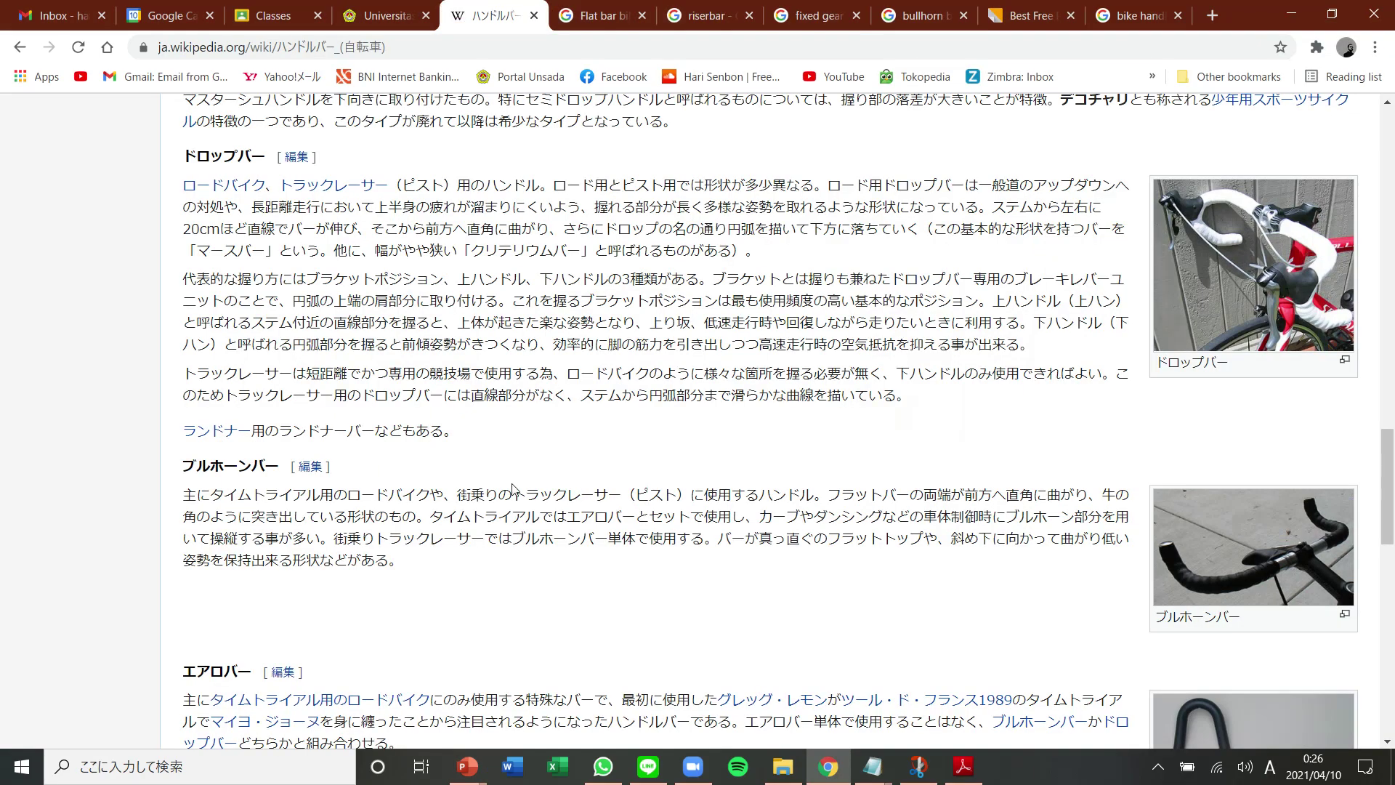
pyautogui.scroll(-4, 325, 538)
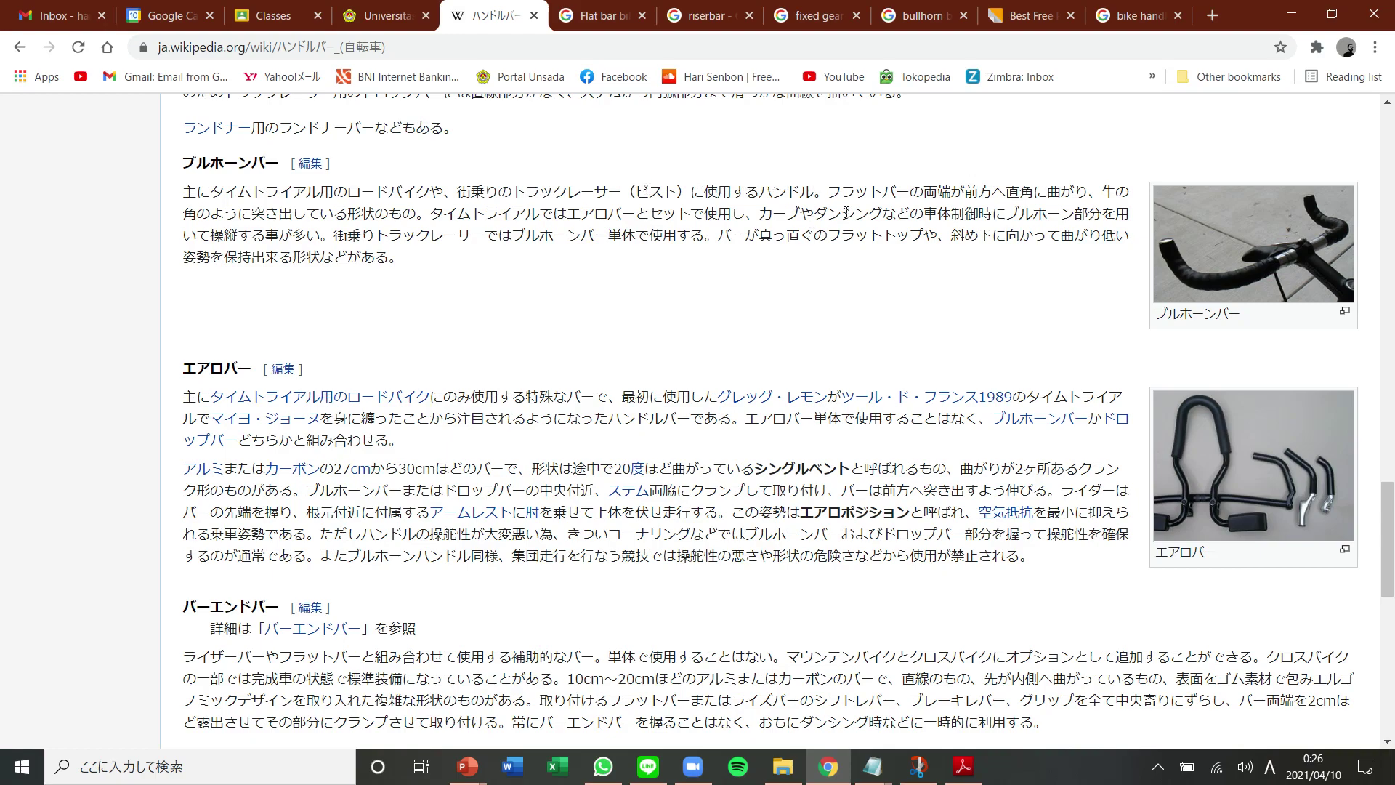
pyautogui.hotkey('alt', 'Tab')
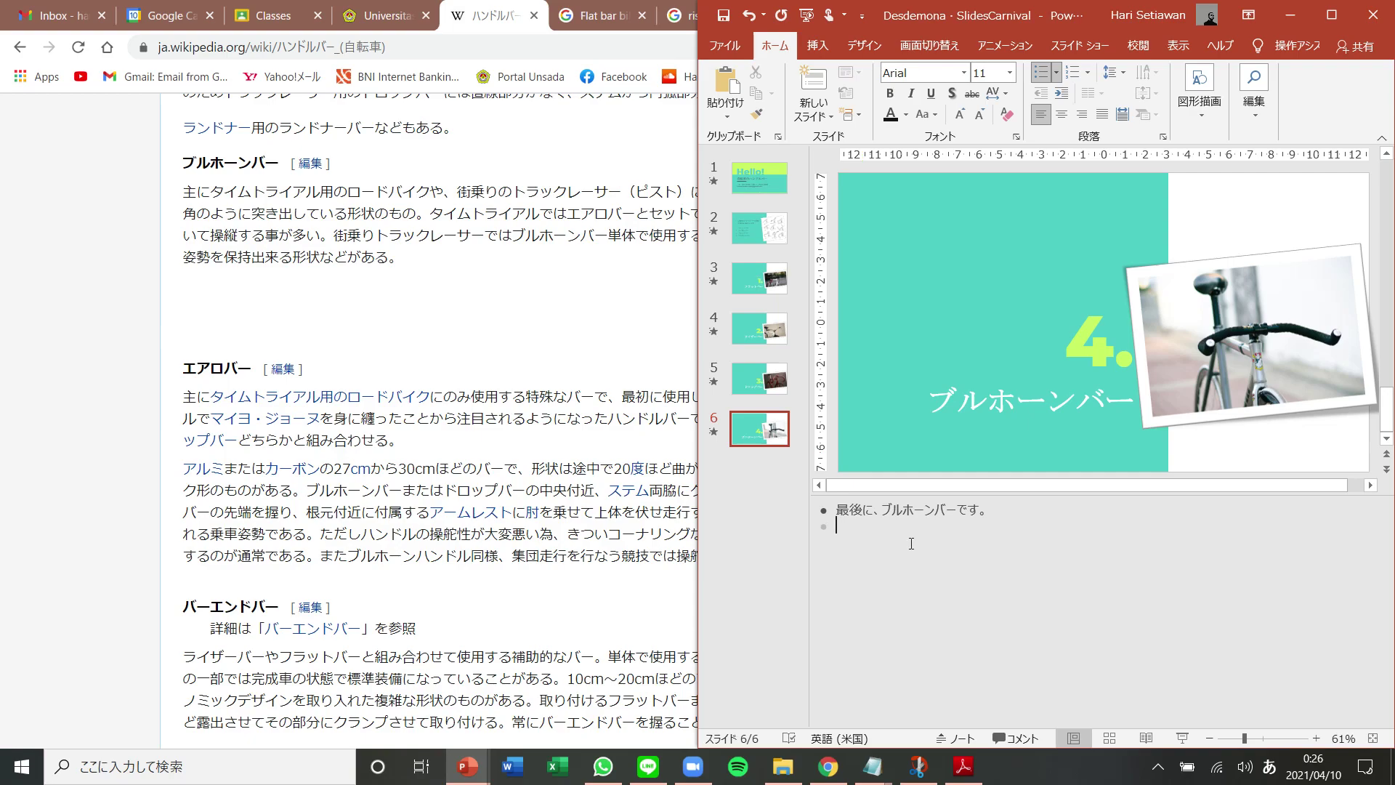
pyautogui.write('たいむとら')
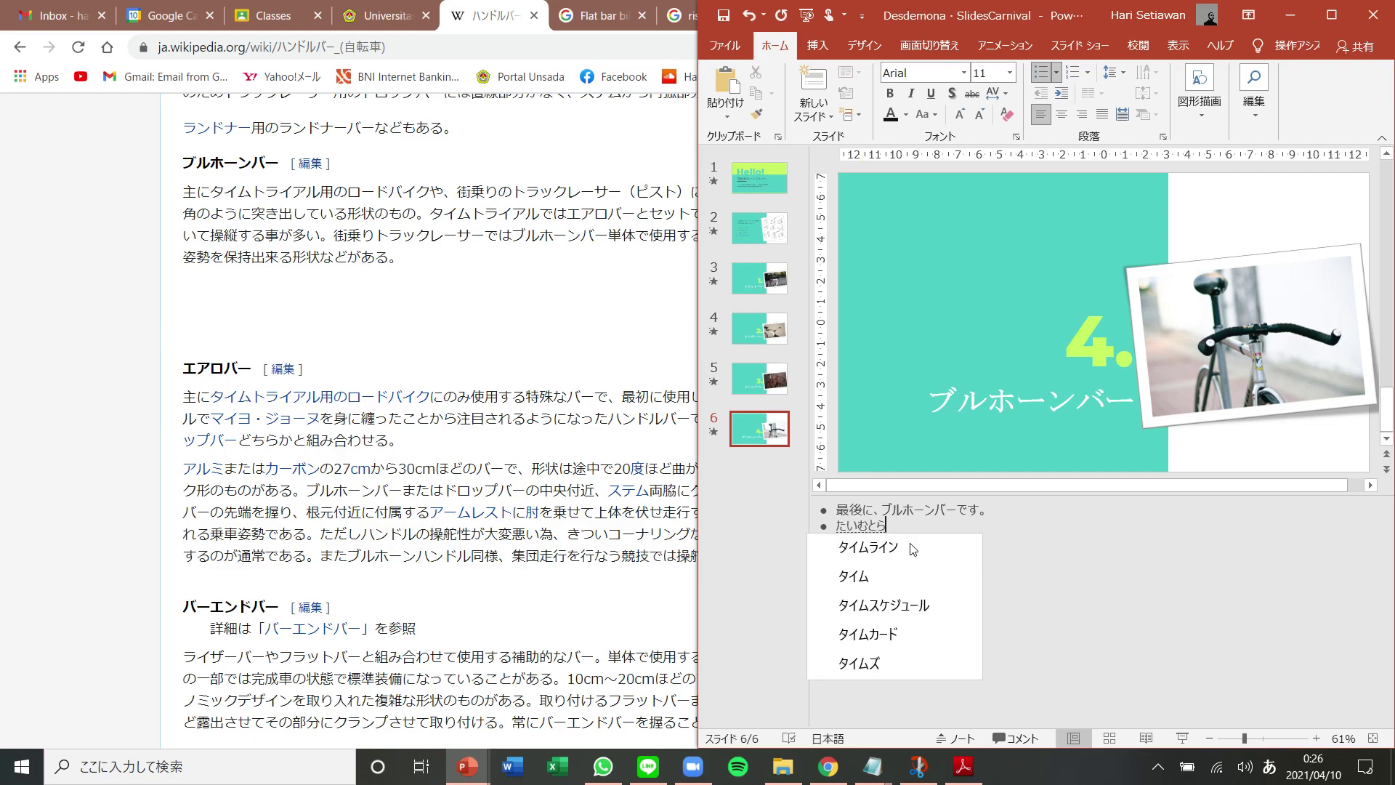
pyautogui.write('いある')
pyautogui.press('Tab')
pyautogui.press('Return')
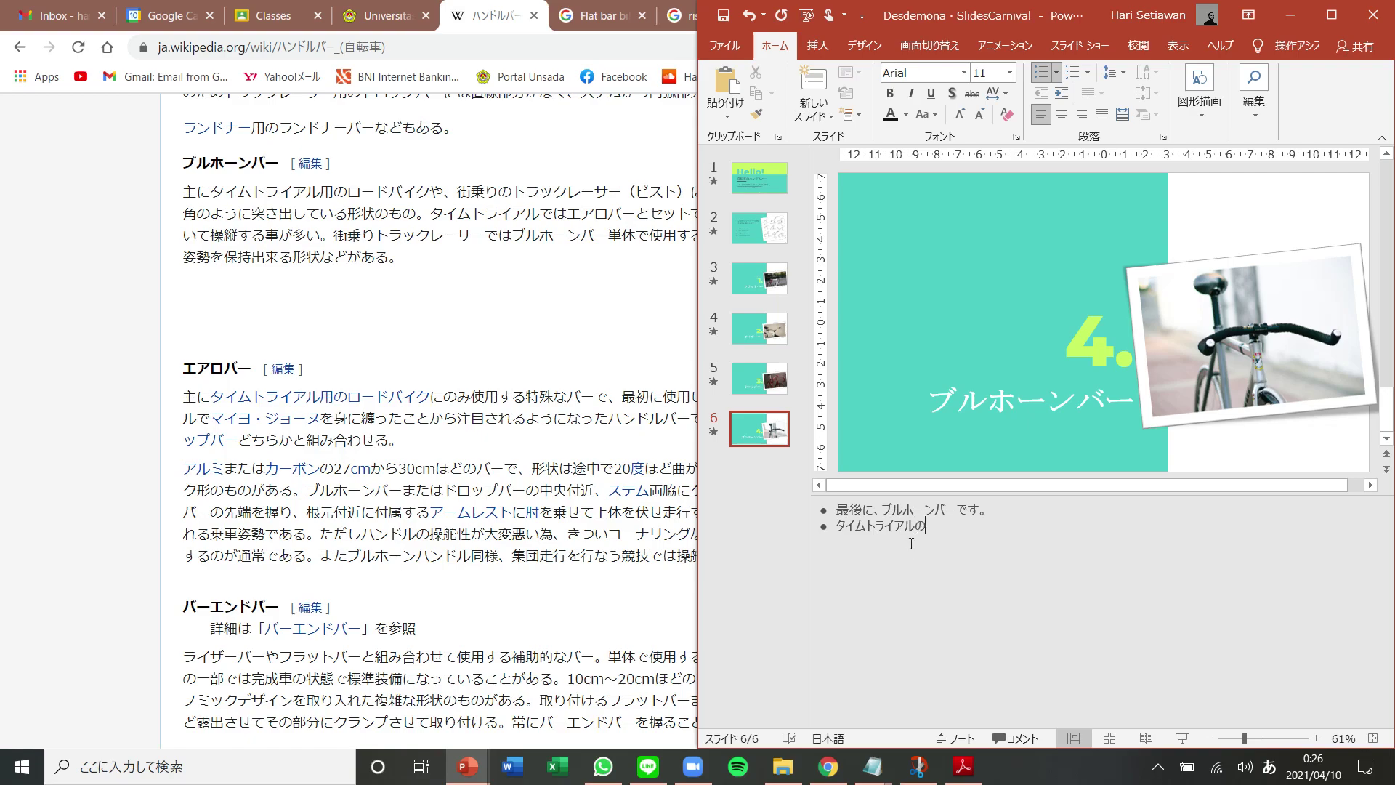
pyautogui.write('のじてんしゃや')
pyautogui.press('space')
pyautogui.press('Return')
# Continue slide 6's second note line with 街乗りの自転車 after タイムトライアルの自転車や
pyautogui.write('まち')
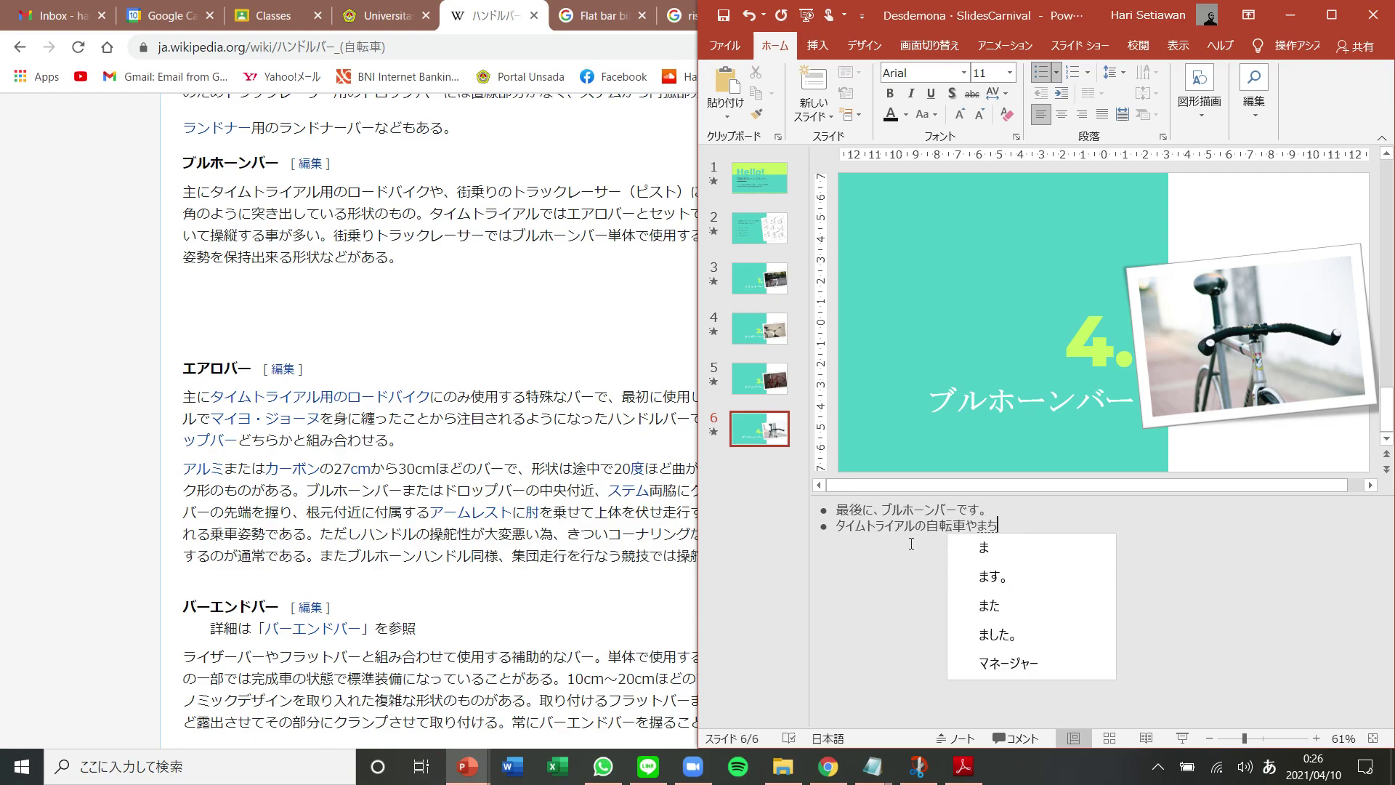
pyautogui.write('のrino')
pyautogui.press('space')
pyautogui.press('space')
pyautogui.press('Right')
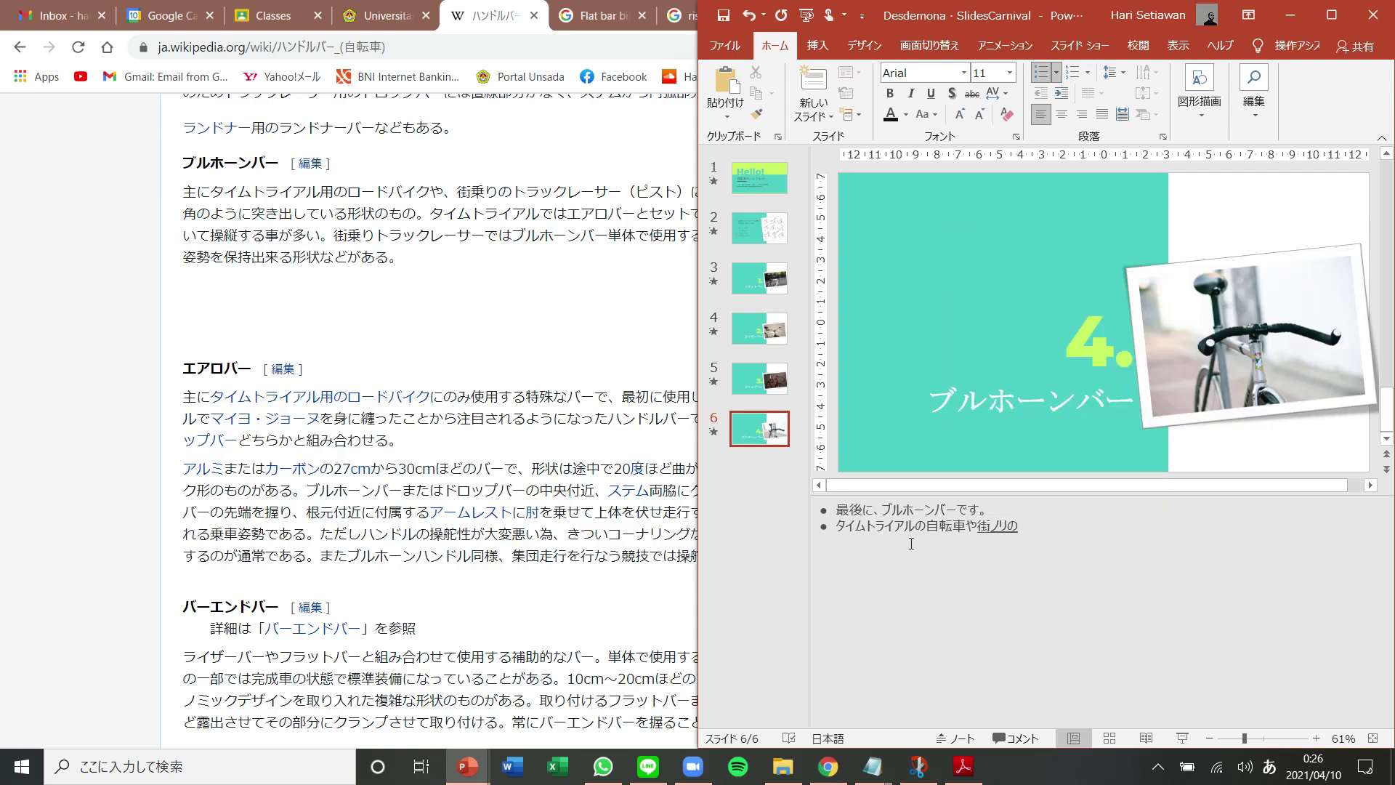
pyautogui.press('space')
pyautogui.press('space')
pyautogui.press('Return')
pyautogui.write('jitensha')
pyautogui.press('space')
pyautogui.press('Return')
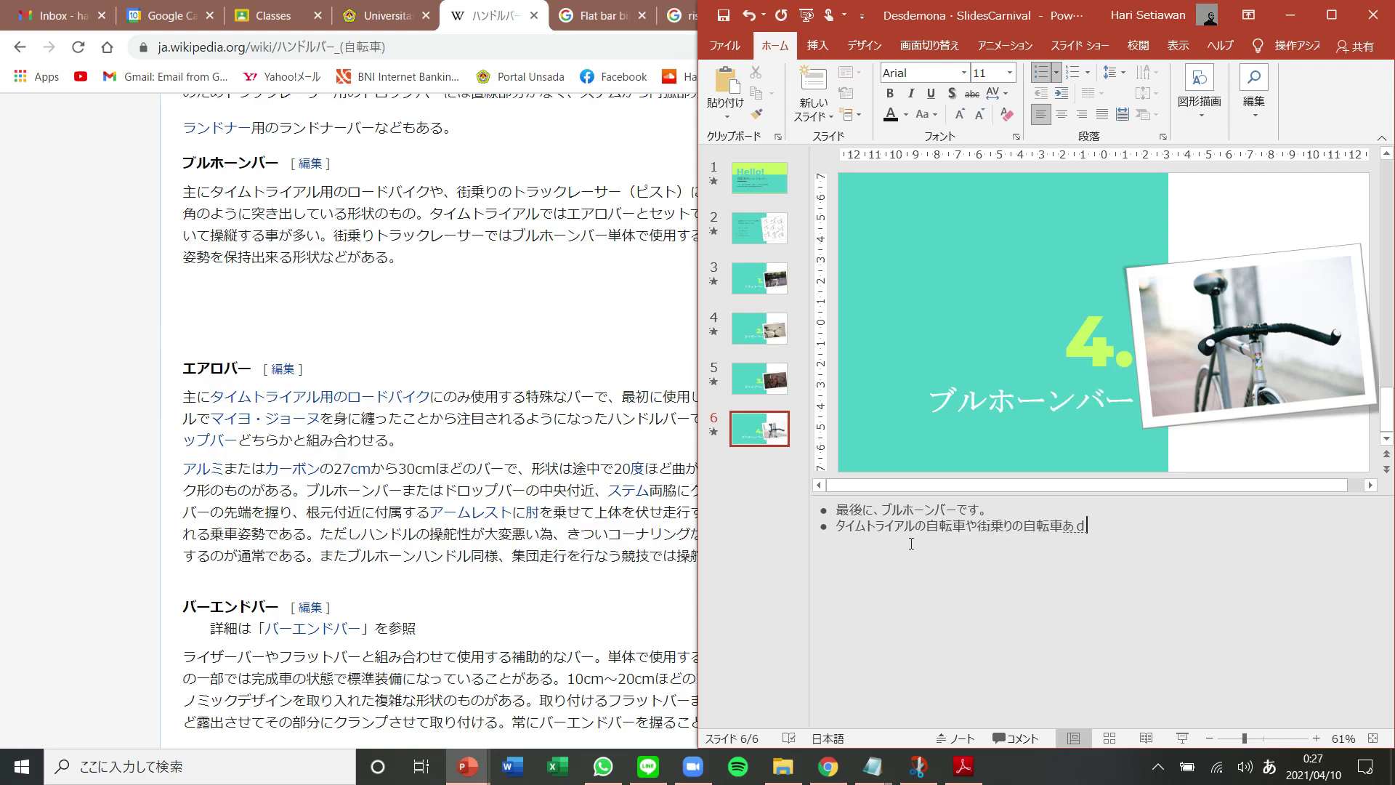
# Finish slide 6's second note line with などによく使われています。
pyautogui.write('nadoni')
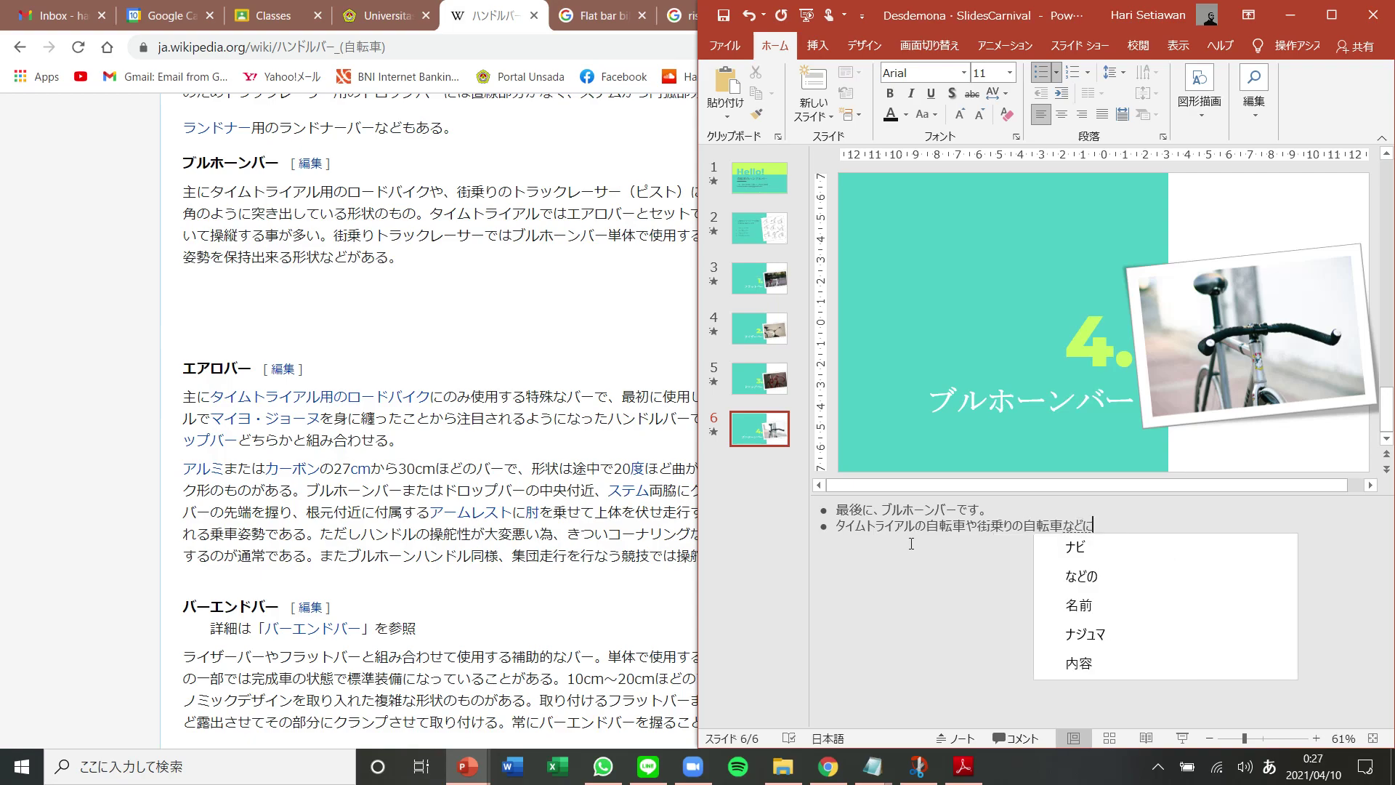
pyautogui.press('Return')
pyautogui.write('yokutsuk')
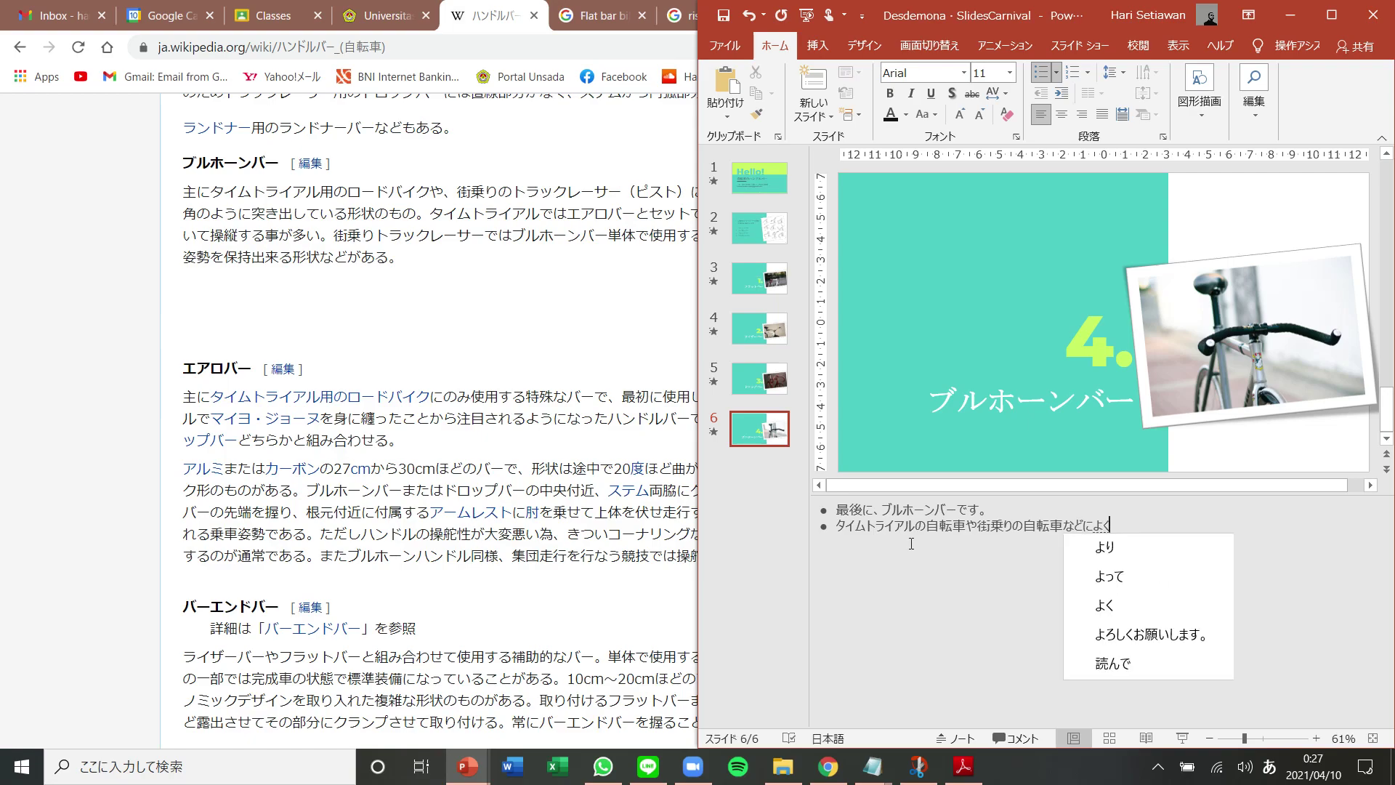
pyautogui.write('awar')
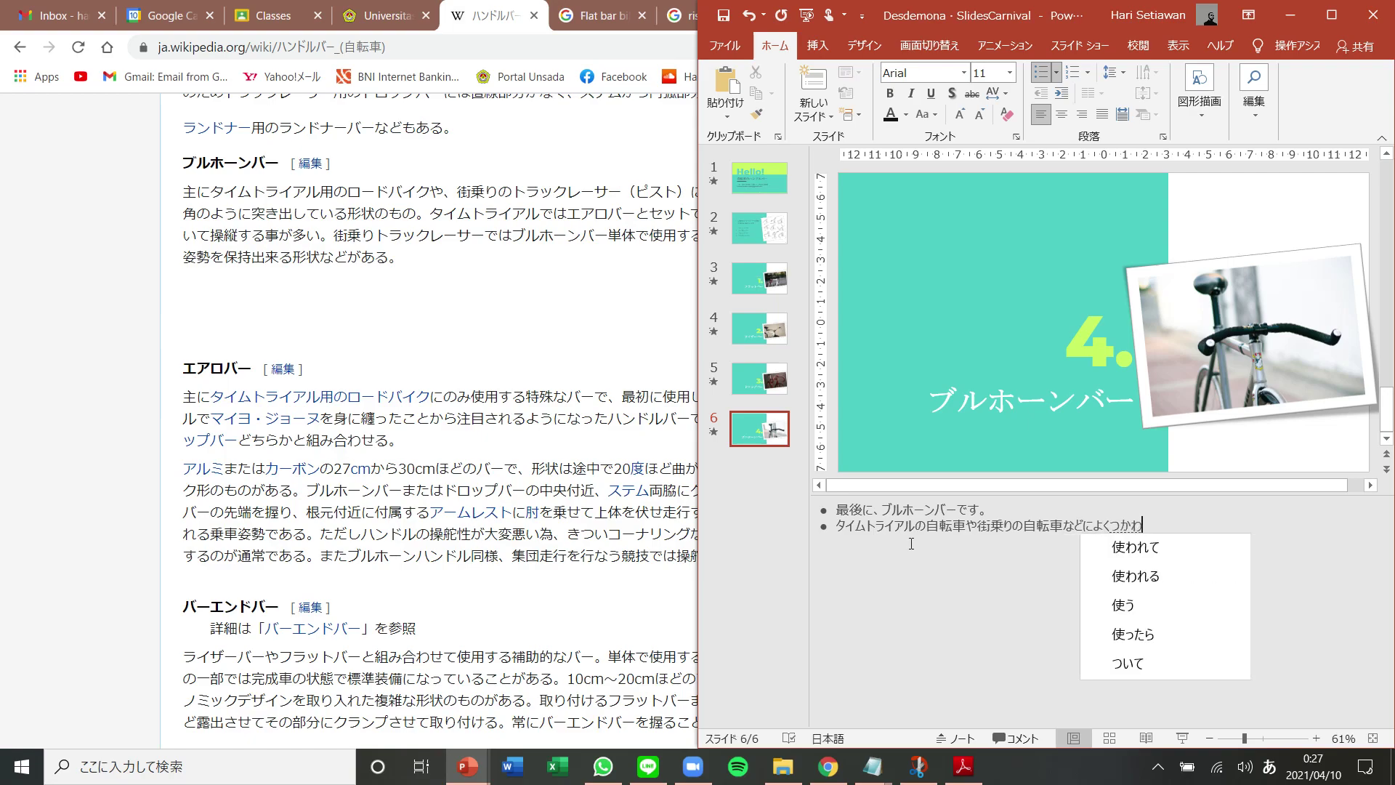
pyautogui.press('Tab')
pyautogui.write('.')
pyautogui.press('Return')
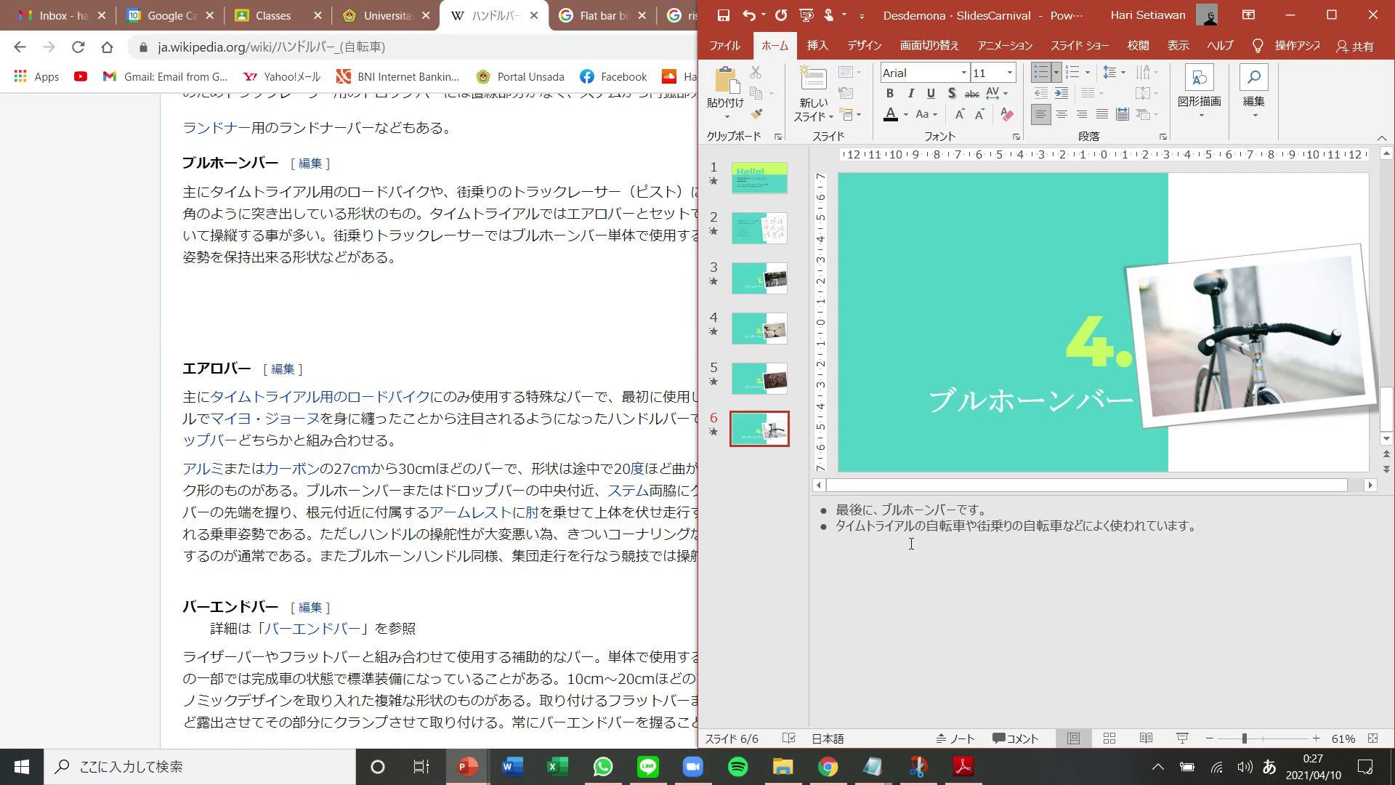
# Add a third note line to slide 6 reading この最後のハンドルもカッコイイと思います。
pyautogui.press('Return')
pyautogui.click(464, 275)
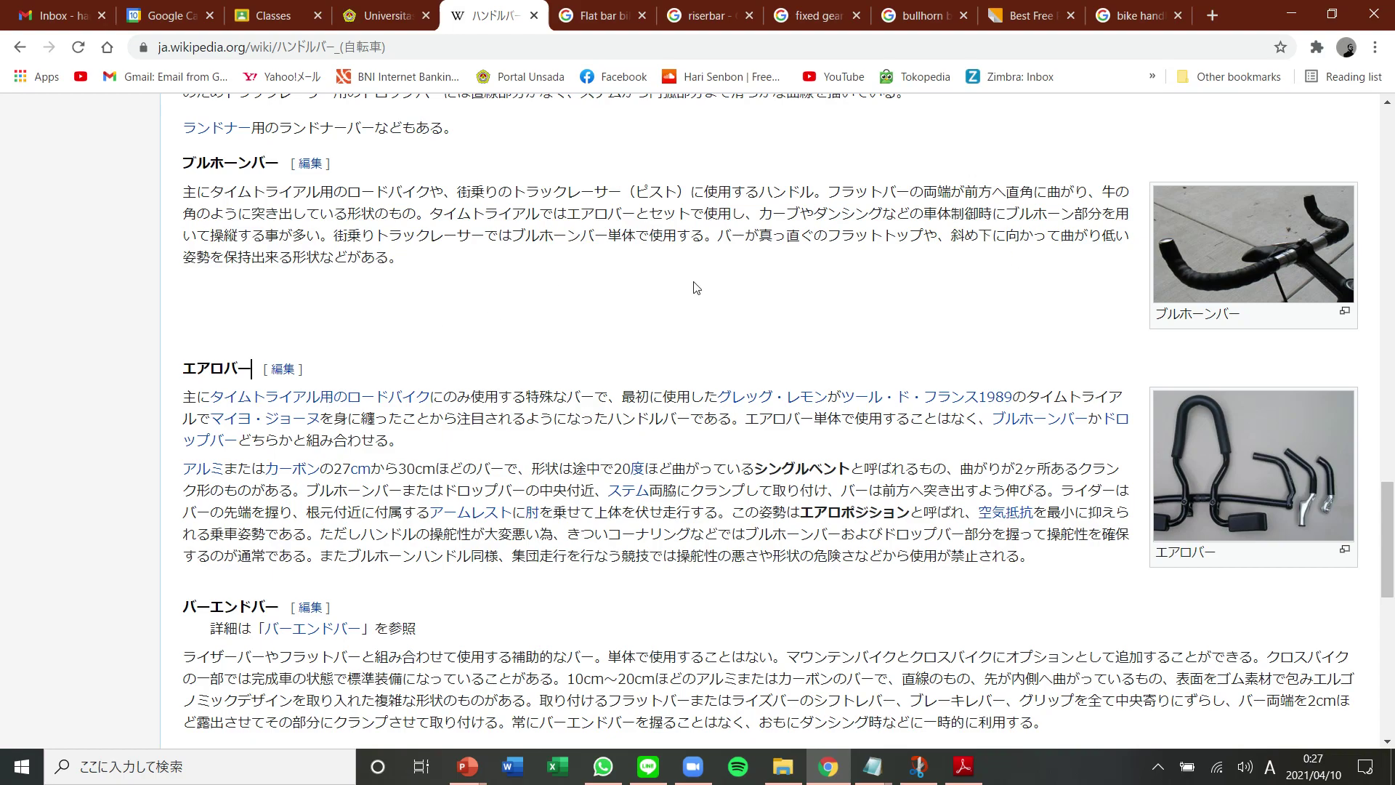
pyautogui.hotkey('alt', 'Tab')
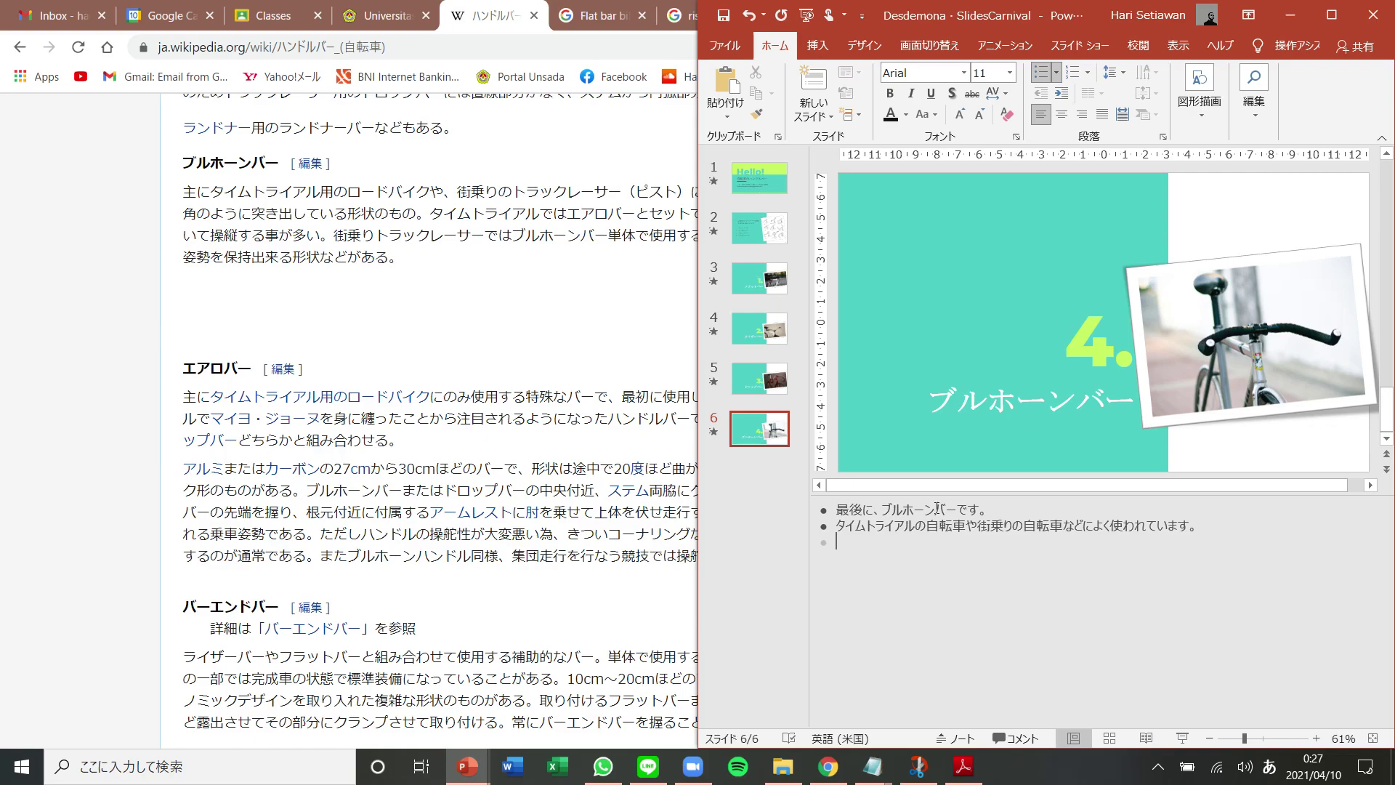
pyautogui.write('この最後の')
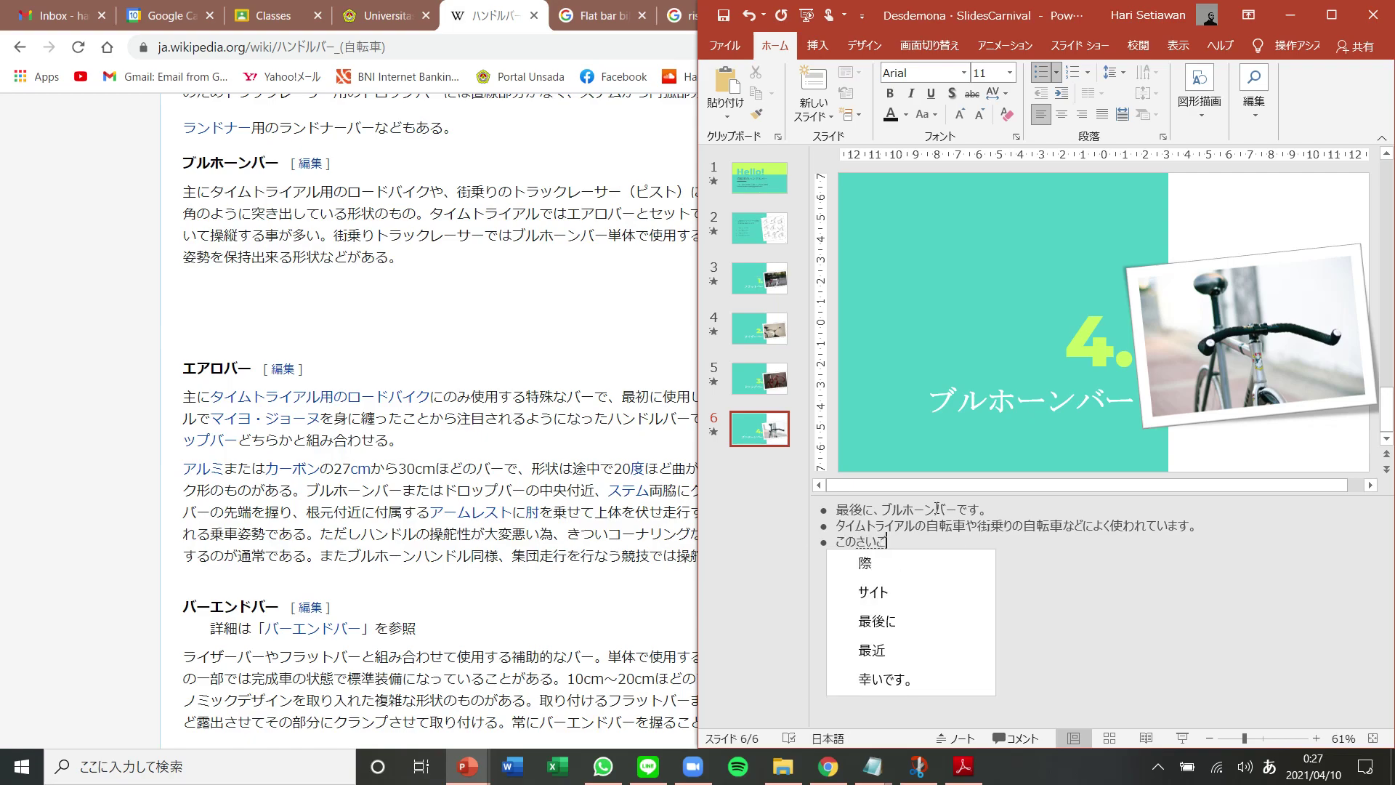
pyautogui.write('ハンドル')
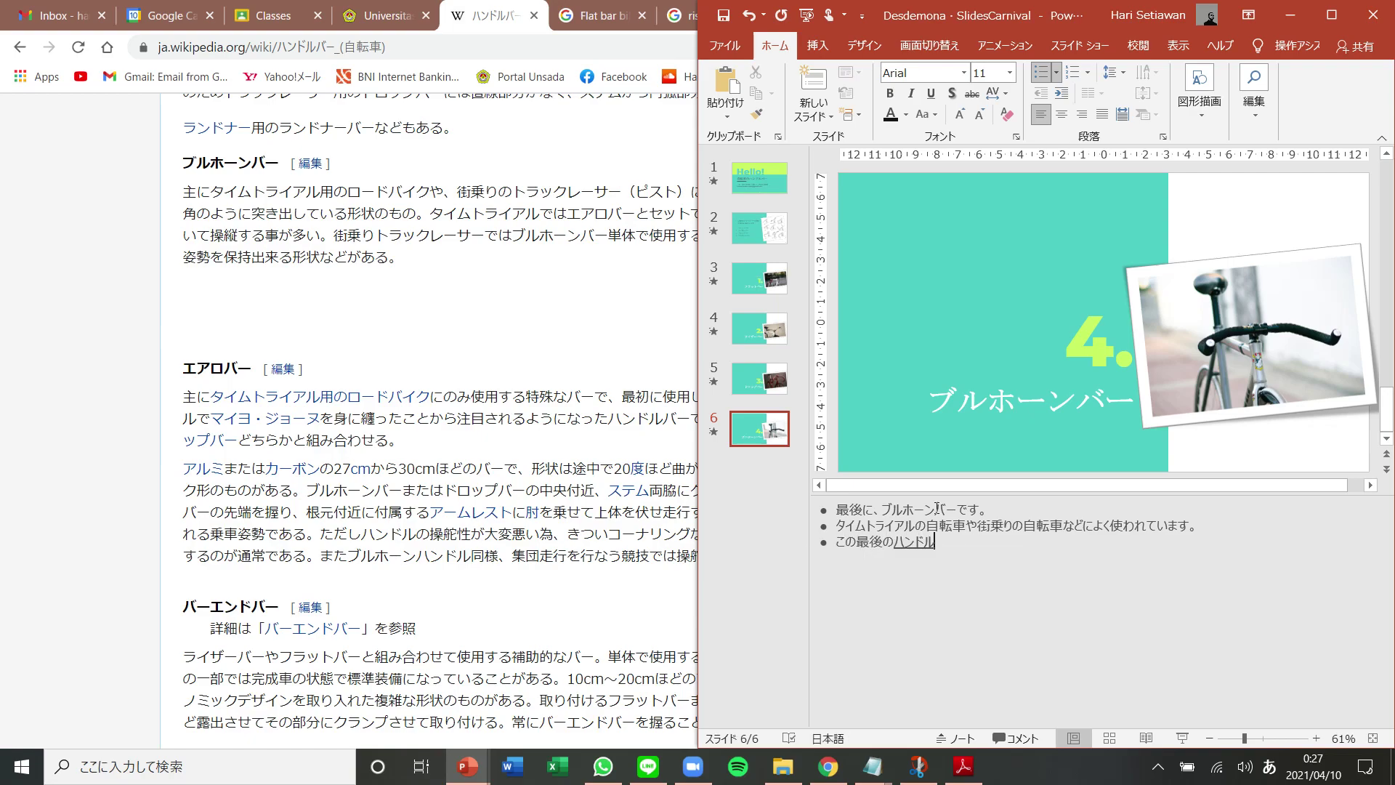
pyautogui.write('もカッコイイ')
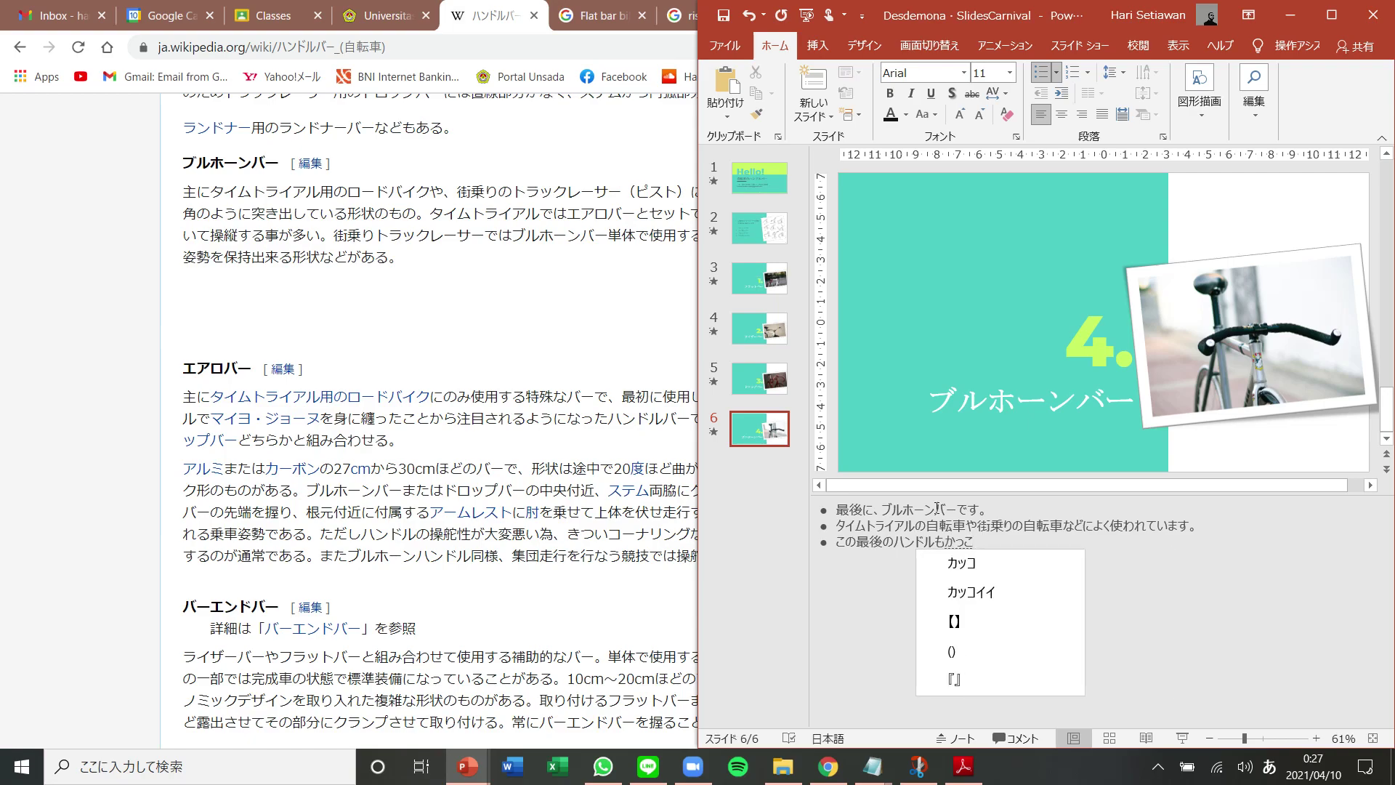
pyautogui.press('Return')
pyautogui.write('と思います。')
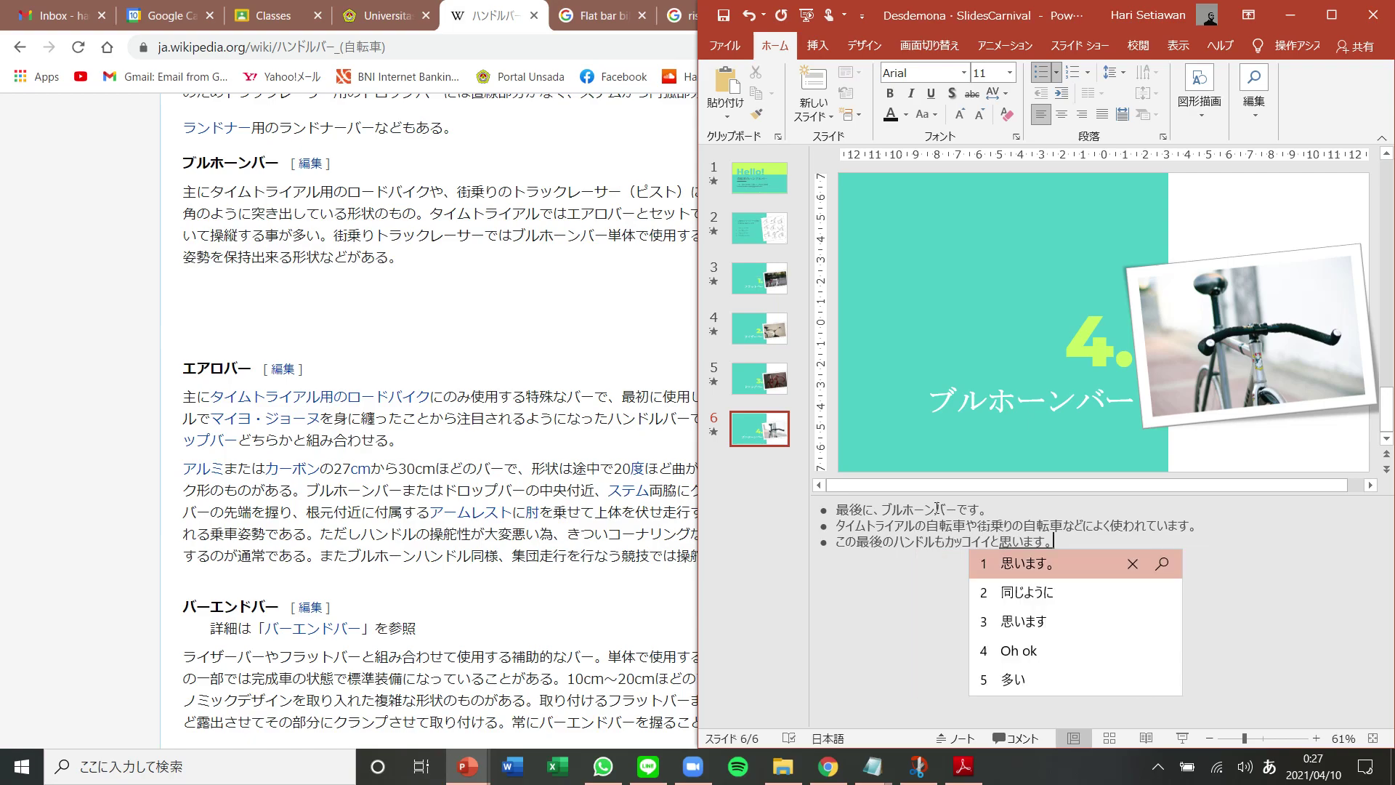
pyautogui.press('Return')
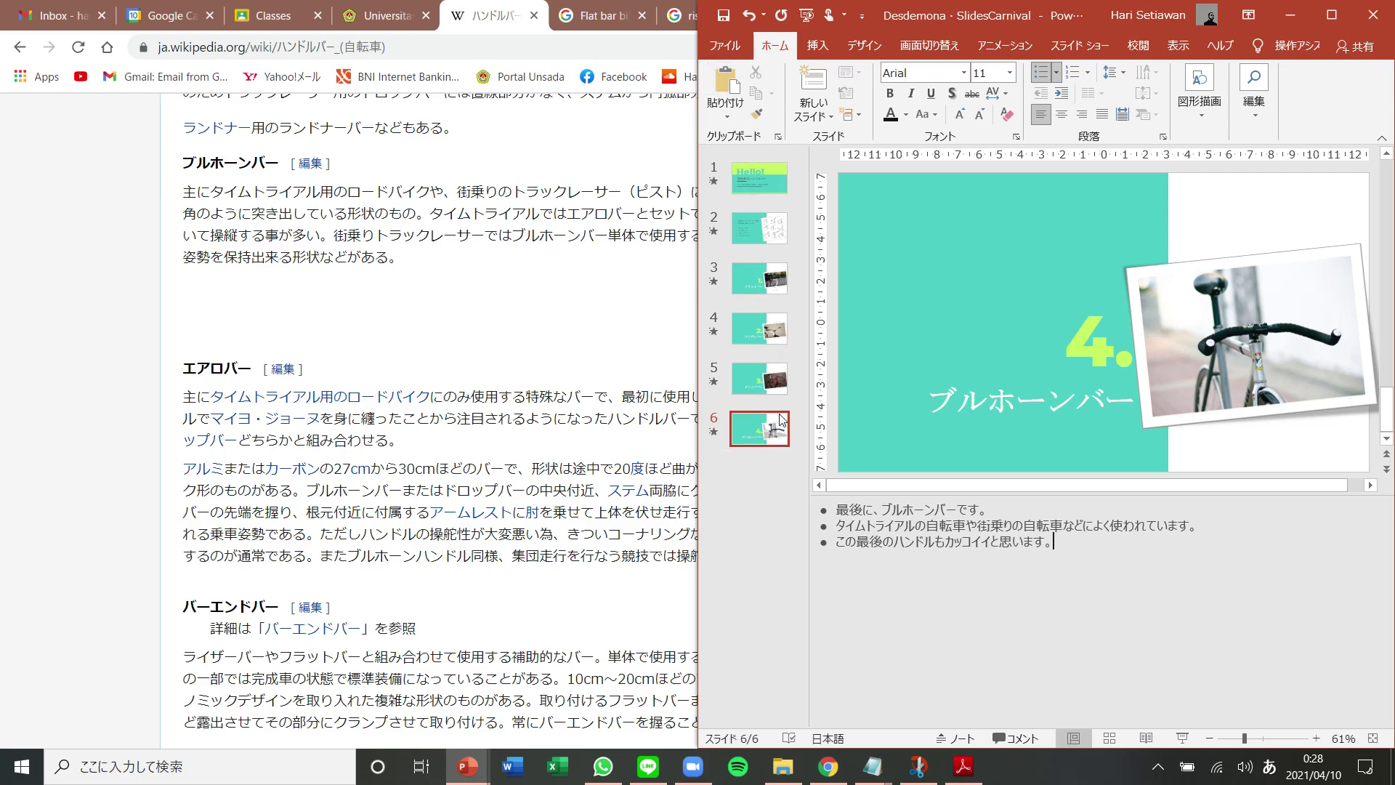
# Add a new slide after slide 6 and begin its speaker notes with はい、今日は
pyautogui.rightClick(768, 436)
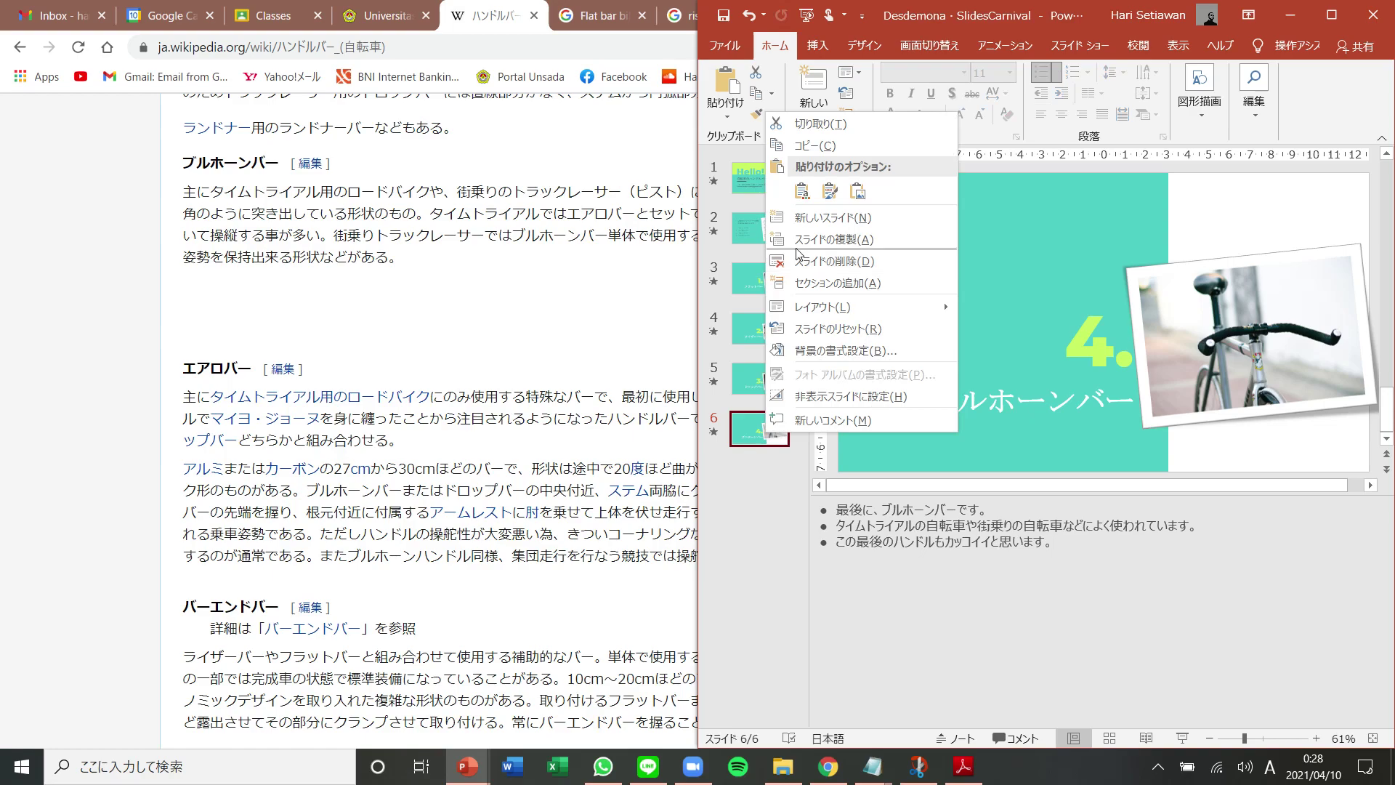
pyautogui.click(828, 217)
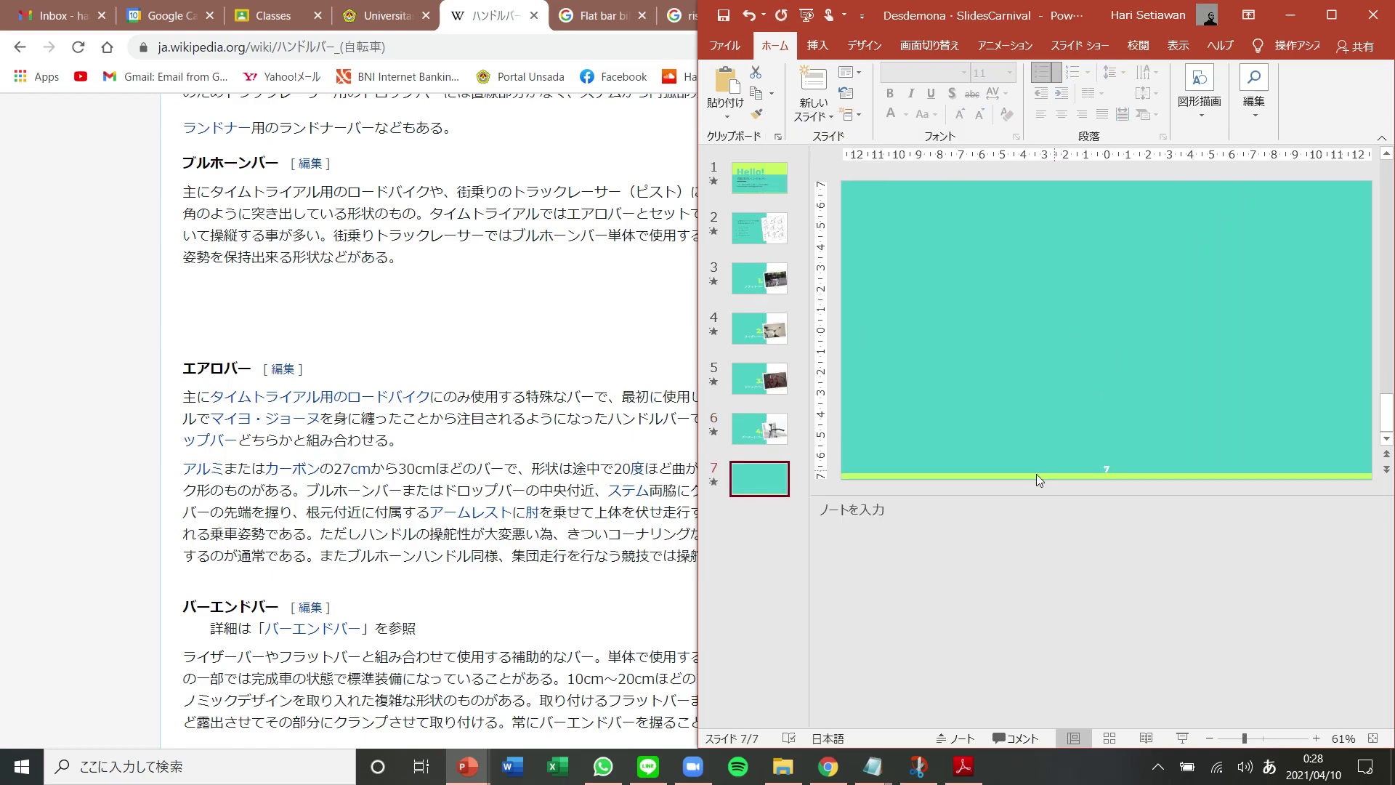
pyautogui.click(959, 593)
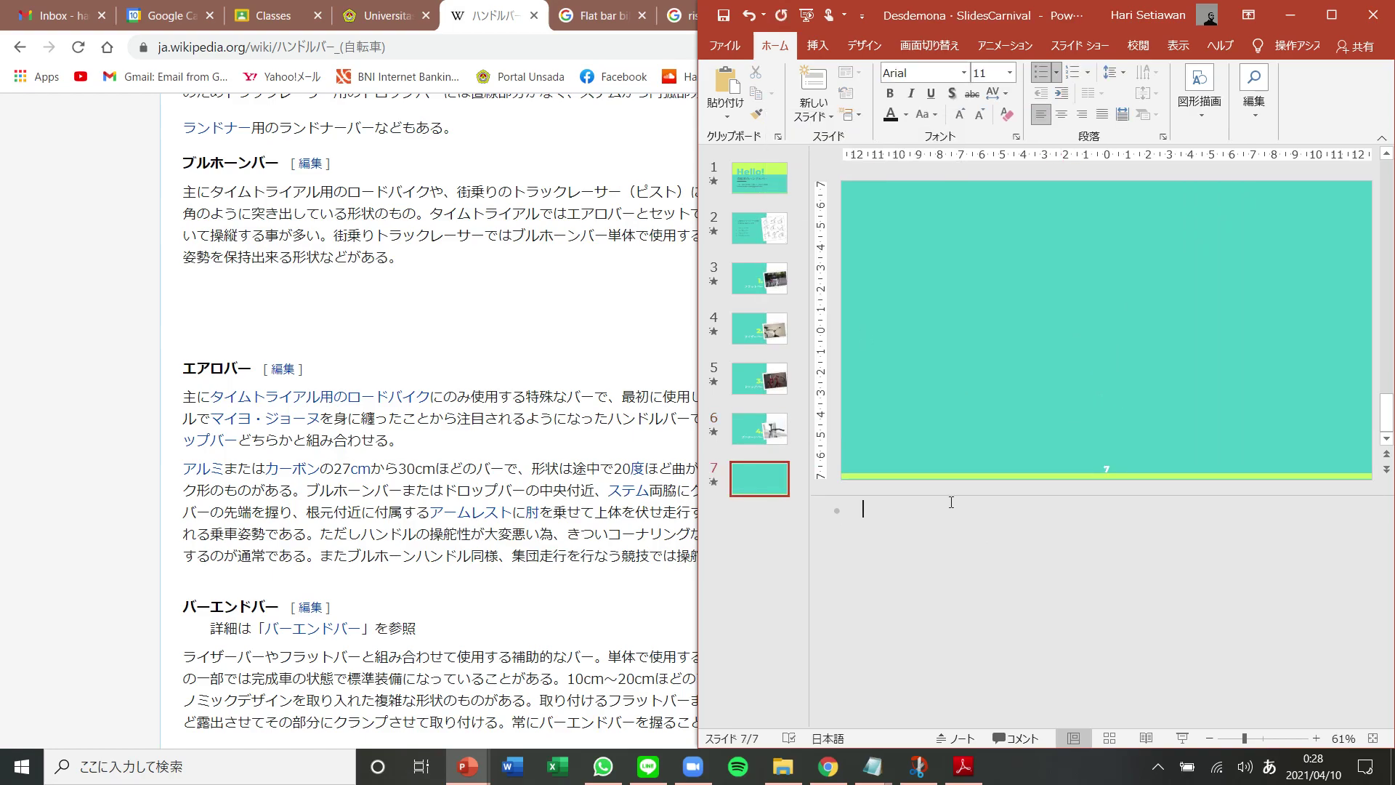
pyautogui.write('はい、')
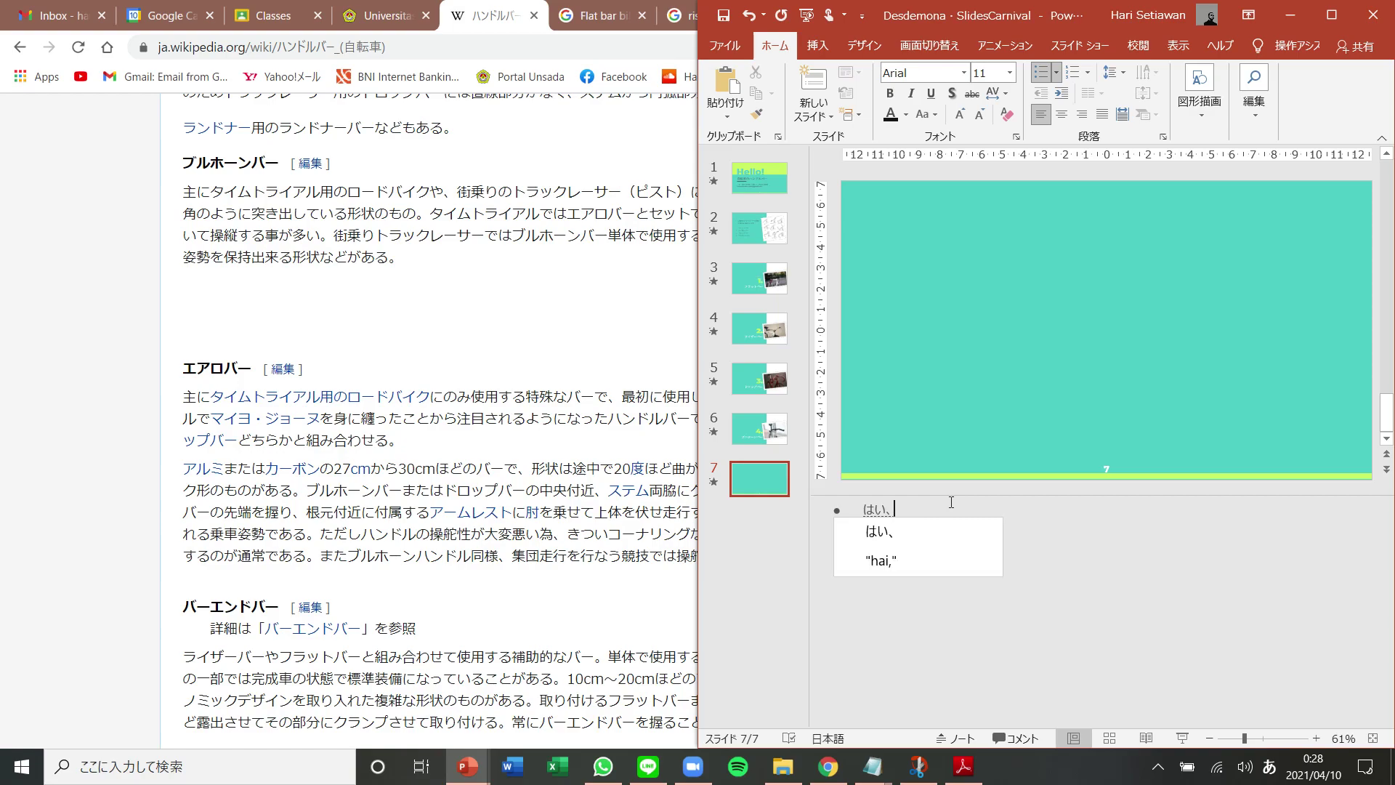
pyautogui.write('今日は')
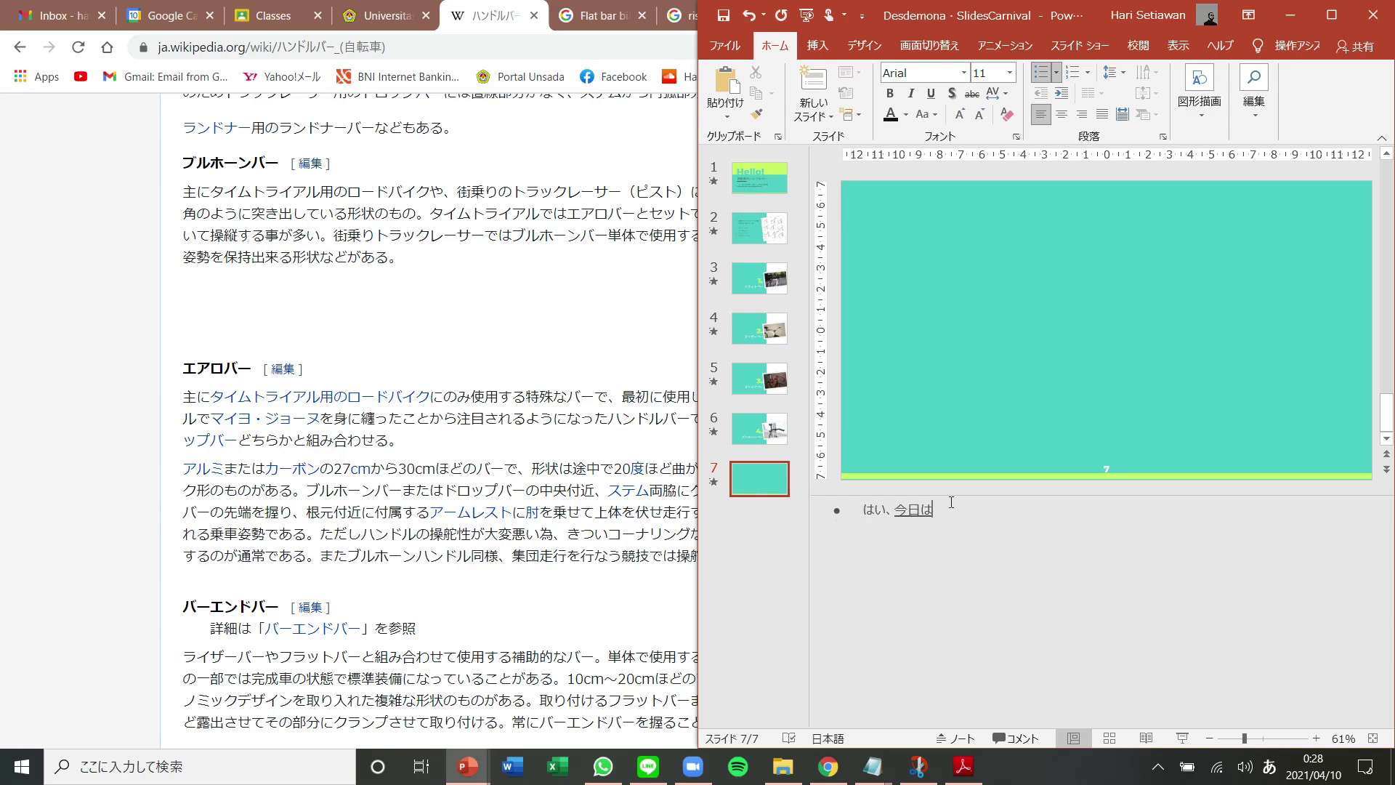
pyautogui.press('Return')
# Continue slide 7's first note line with 4つの自転車ハンドルバー
pyautogui.write('4つの')
pyautogui.write('は')
pyautogui.write('oru')
pyautogui.press('space')
pyautogui.press('Return')
pyautogui.write('ha')
pyautogui.press('Tab')
pyautogui.press('Return')
pyautogui.write('jitensha')
pyautogui.press('space')
pyautogui.press('Return')
# End slide 7's first note line with を紹介しました。
pyautogui.write('woshoukai')
pyautogui.write('shita')
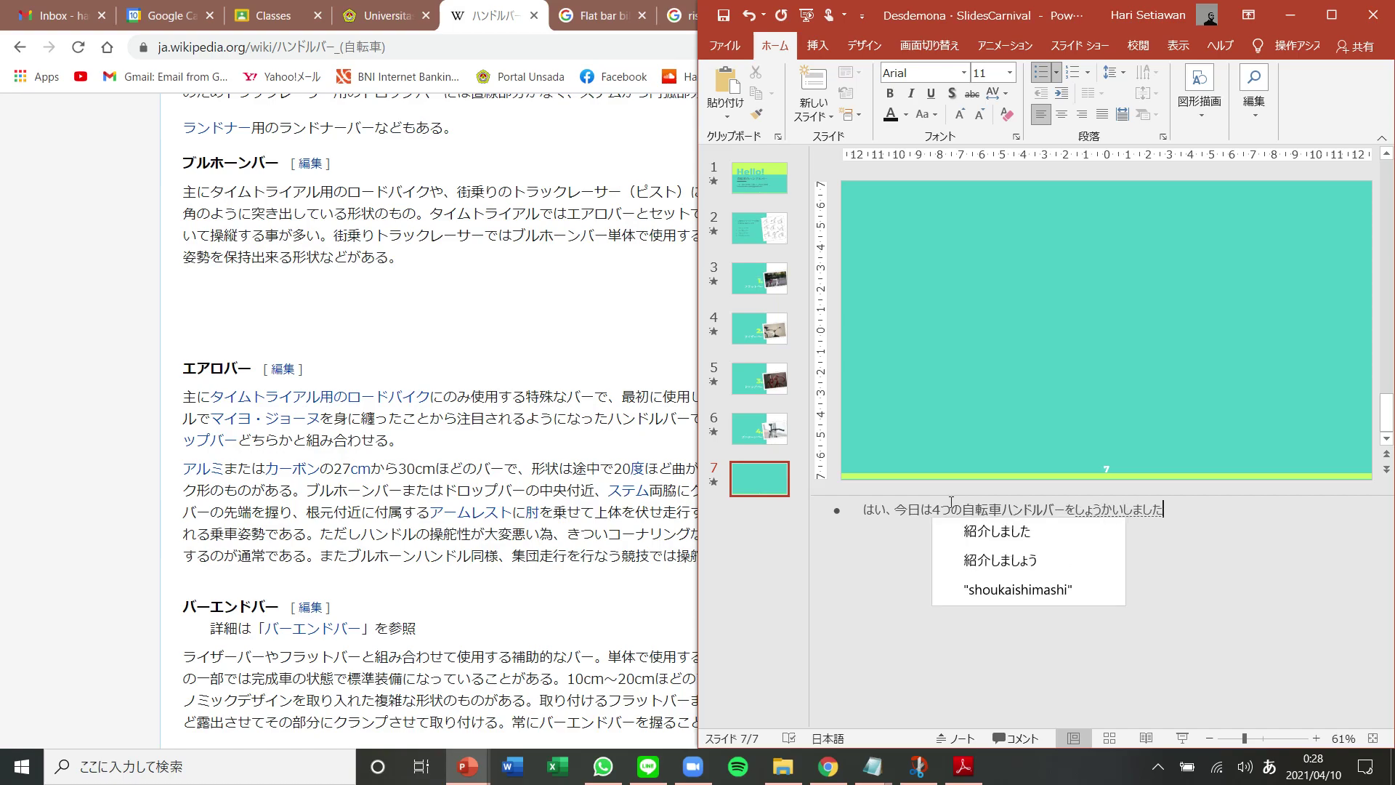
pyautogui.press('Tab')
pyautogui.write('.')
pyautogui.press('Return')
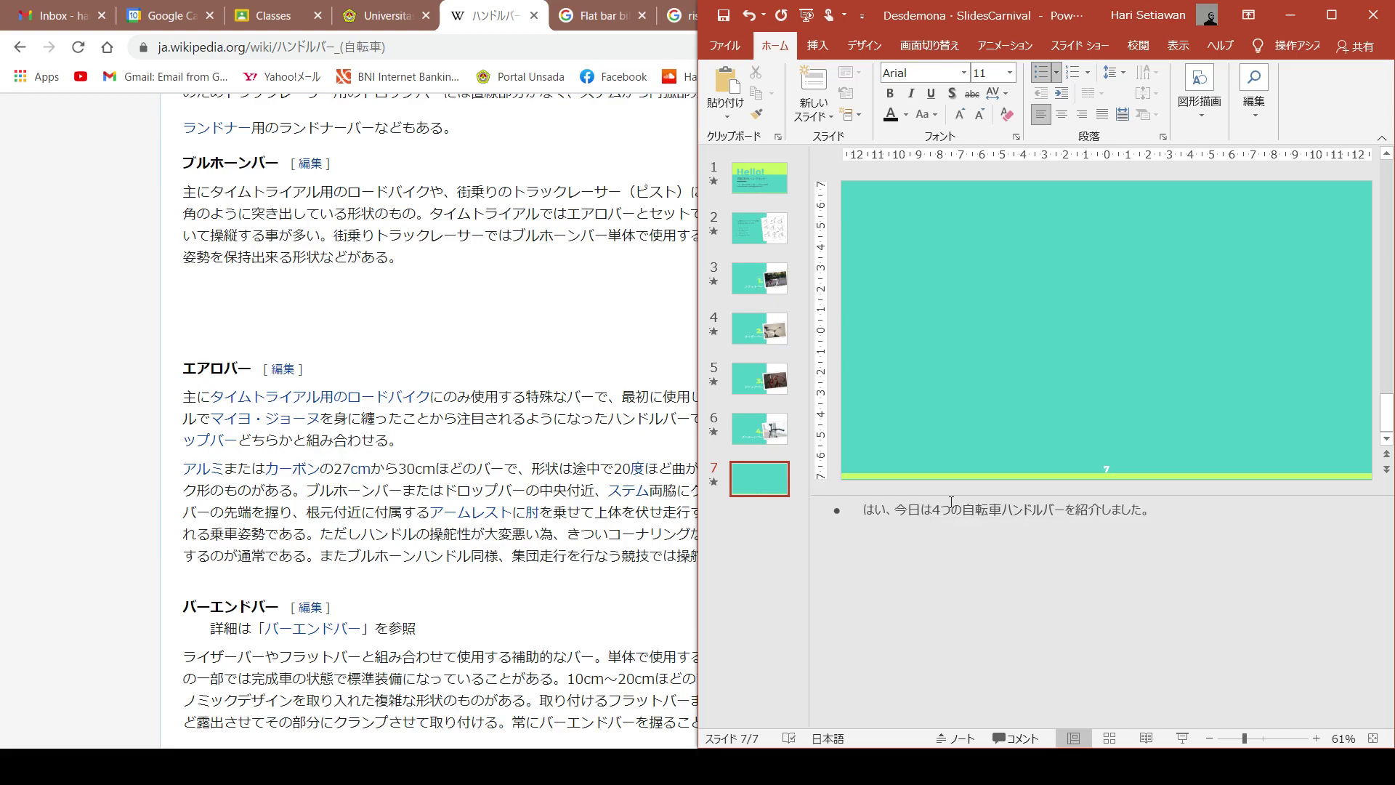
# Start a second note line on slide 7 with 皆さんはどのハンドルバー
pyautogui.press('Return')
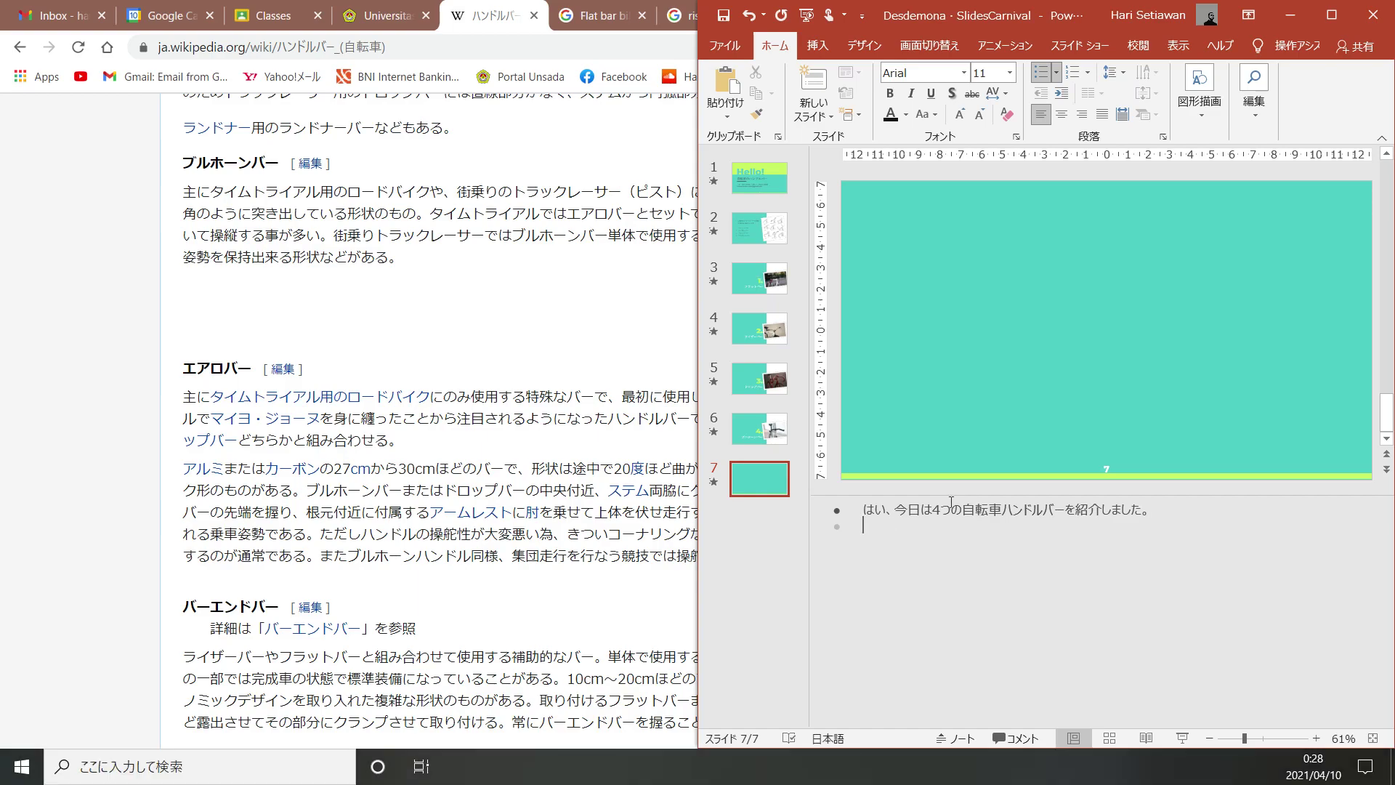
pyautogui.write('minasan')
pyautogui.press('space')
pyautogui.write('ha')
pyautogui.press('Return')
pyautogui.write('donohando')
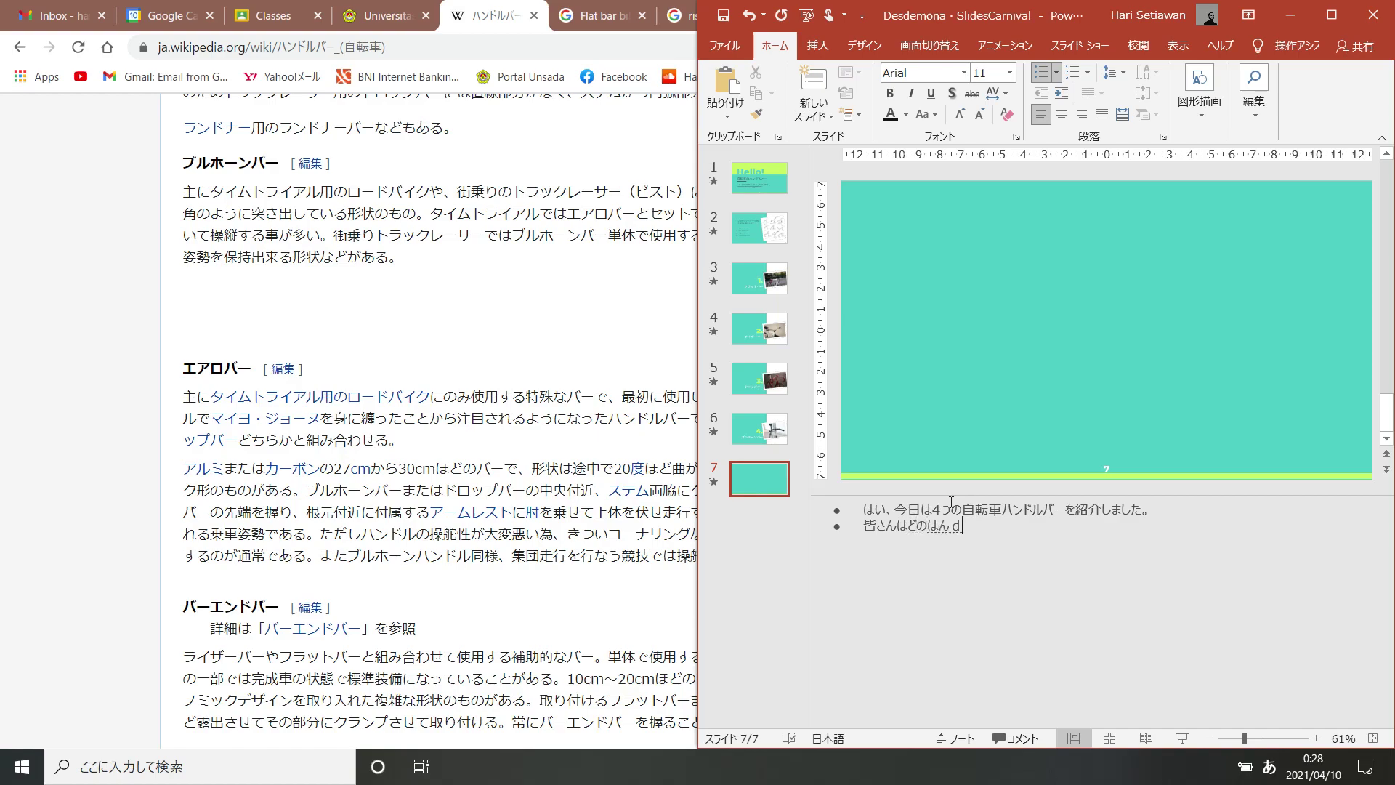
pyautogui.write('ru')
pyautogui.press('Down')
pyautogui.press('Down')
pyautogui.press('Down')
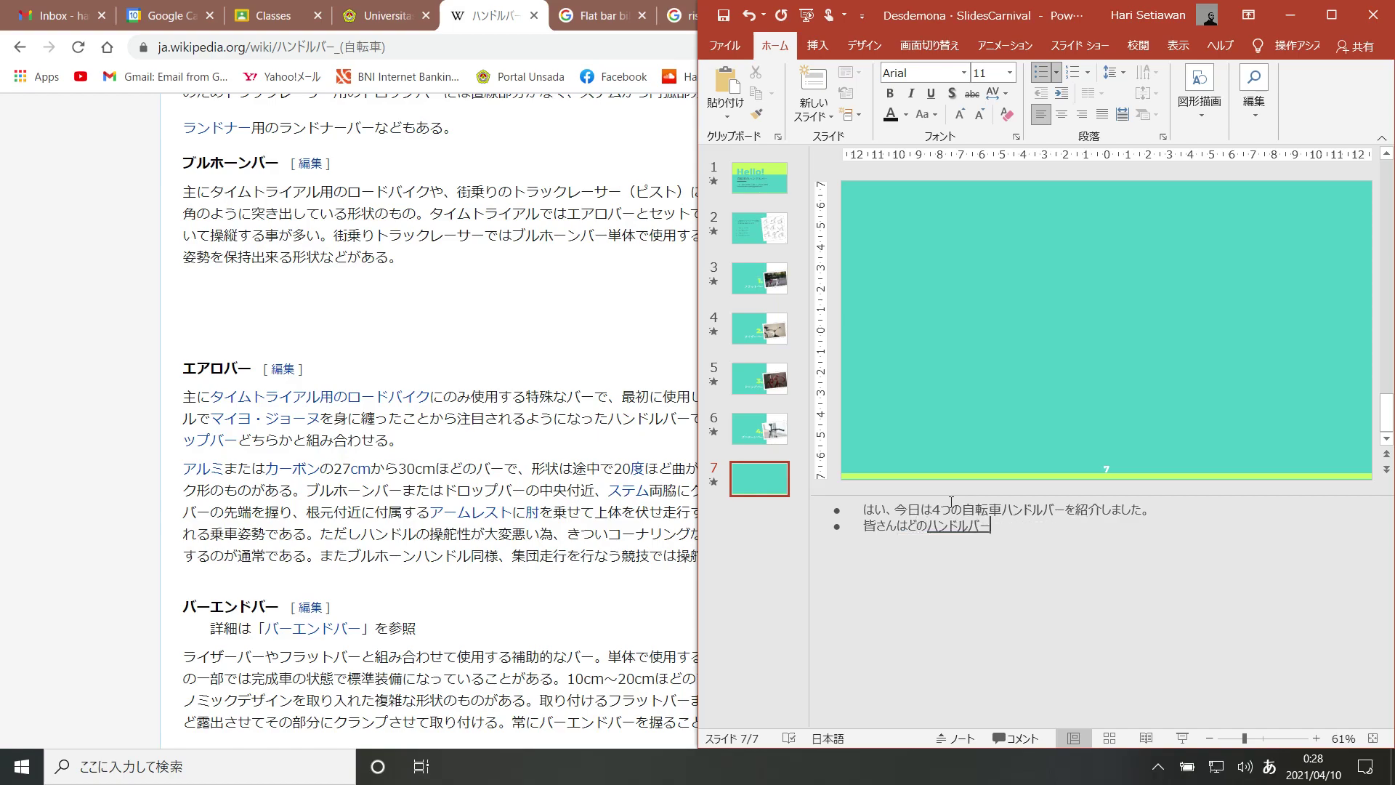
pyautogui.press('Return')
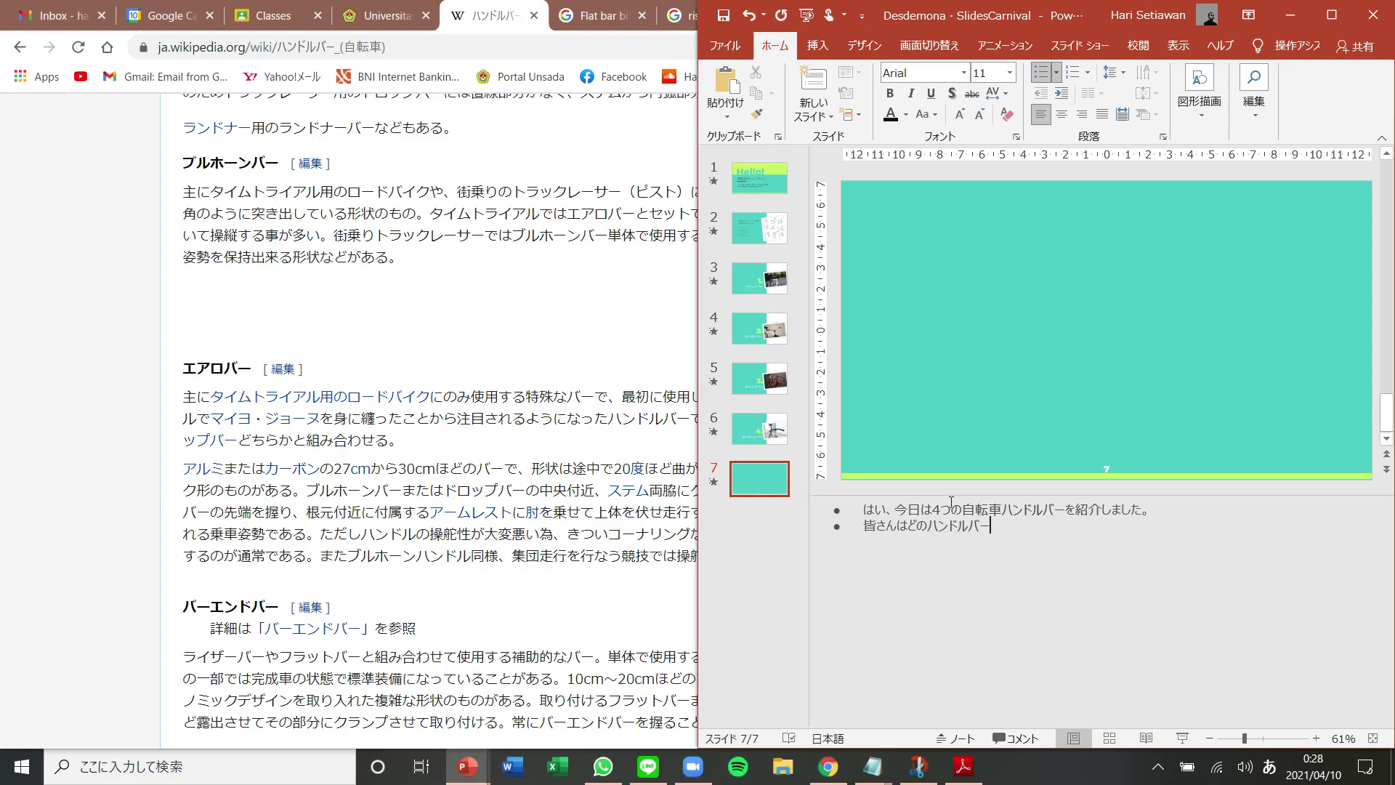
pyautogui.click(1156, 767)
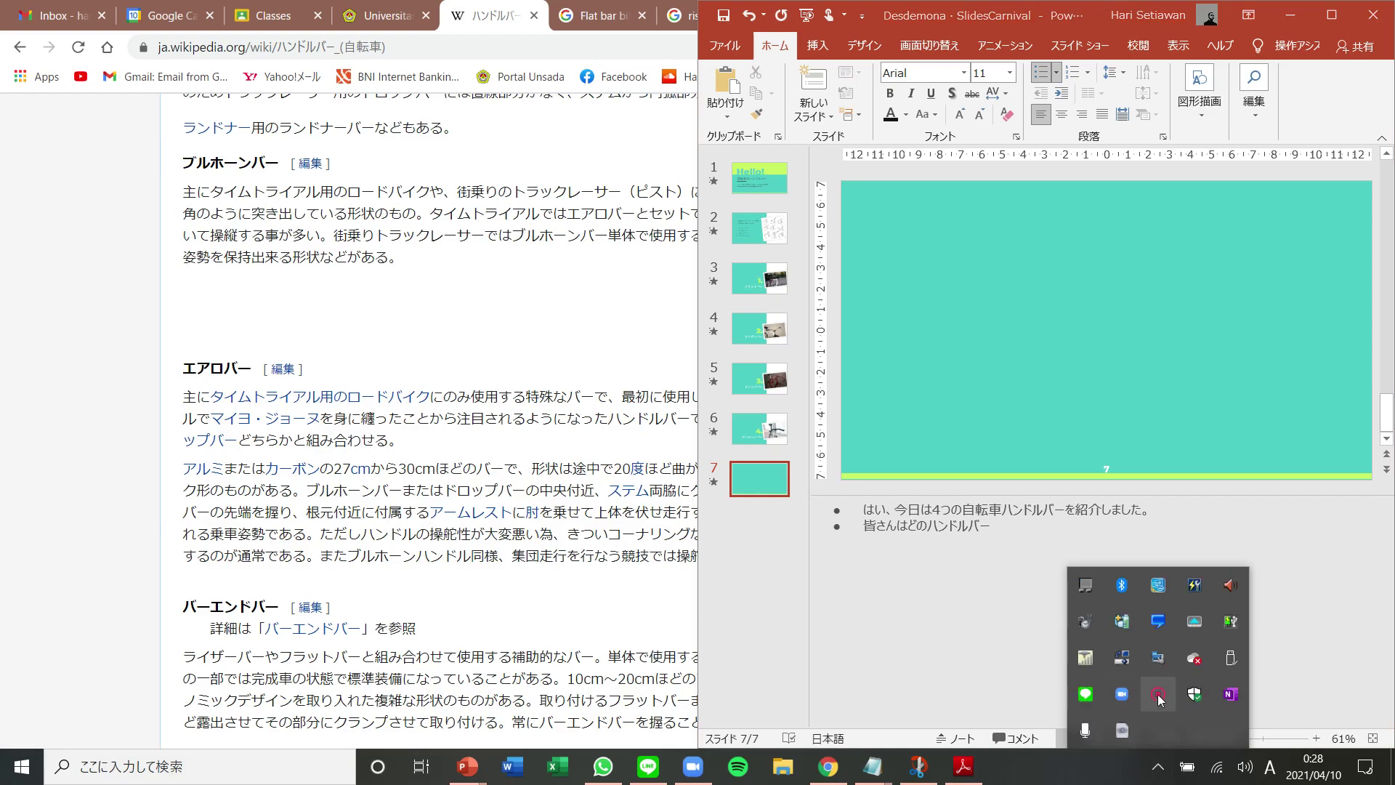
pyautogui.click(1159, 697)
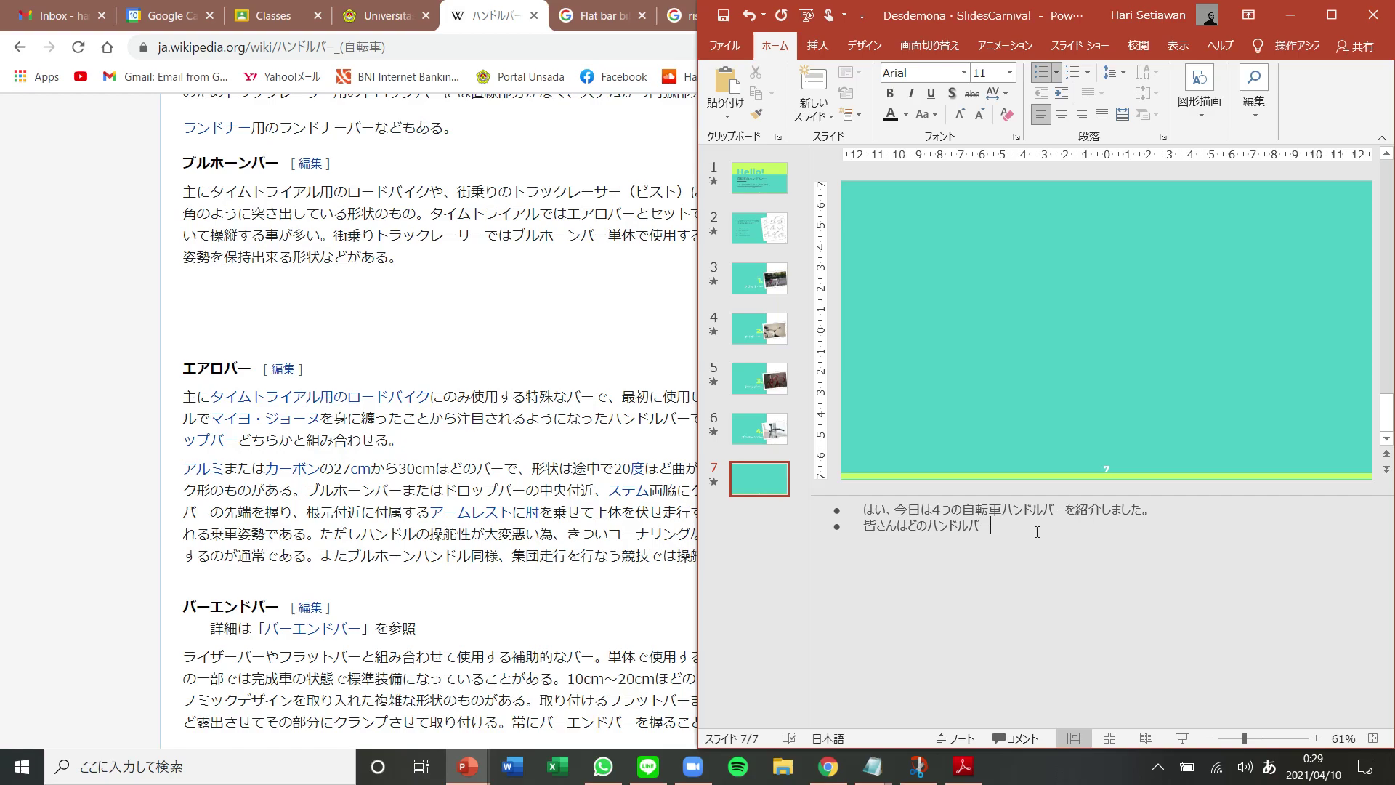
# Complete slide 7's second note line with が好きですか。
pyautogui.write('gasukides')
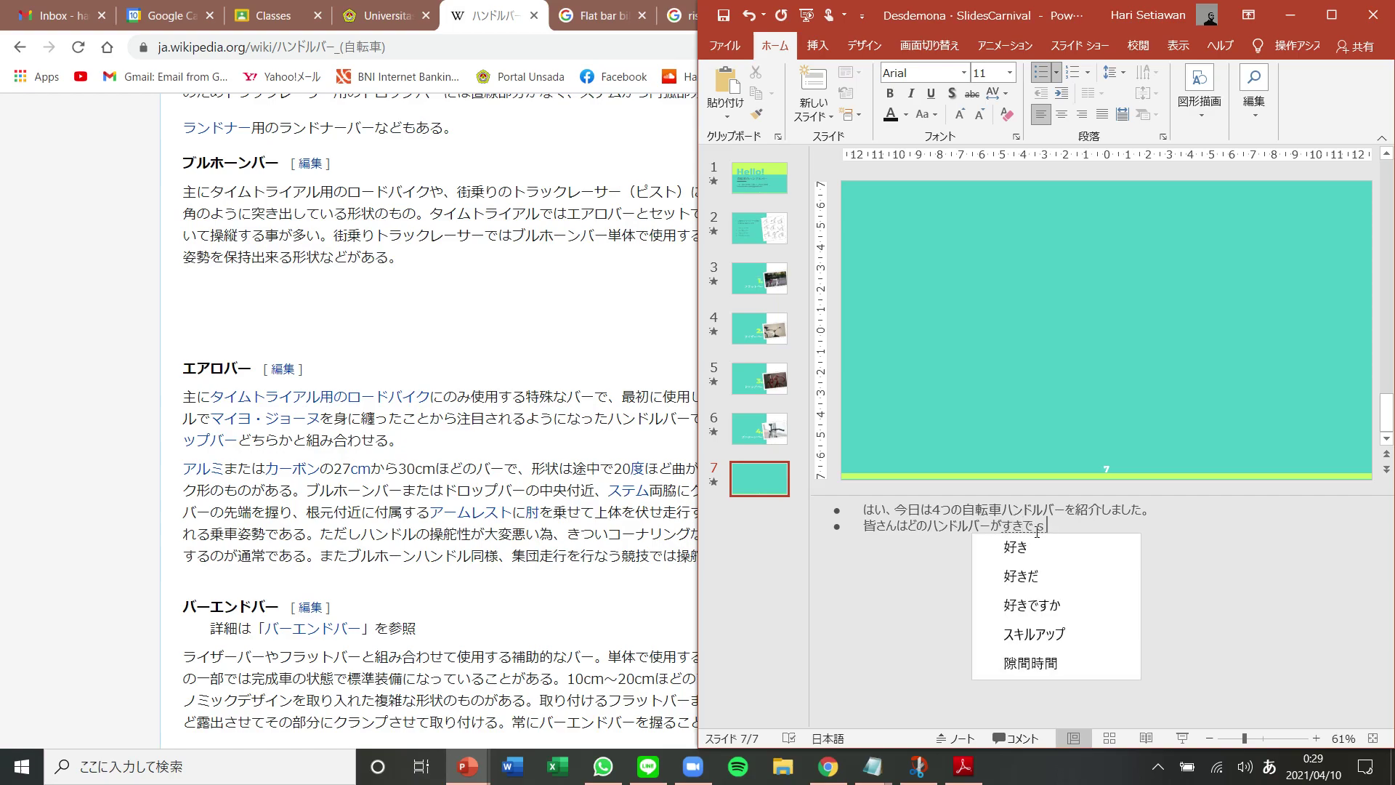
pyautogui.write('uka.')
pyautogui.press('space')
pyautogui.press('Return')
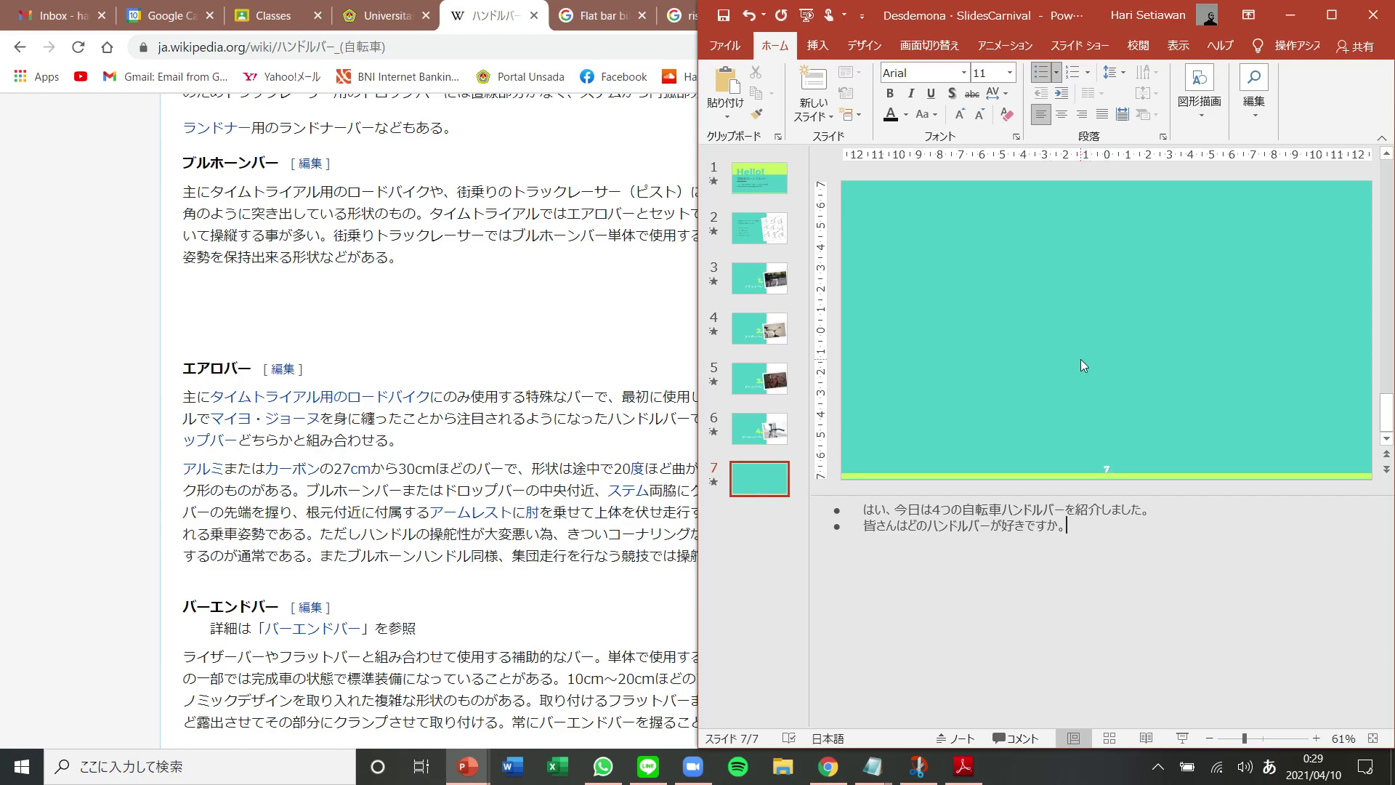
# Switch to Chrome's bullhorn bar fixed gear image results, browse the related images and open the green-and-white Rodeo Pursuit Handlebar preview
pyautogui.click(963, 315)
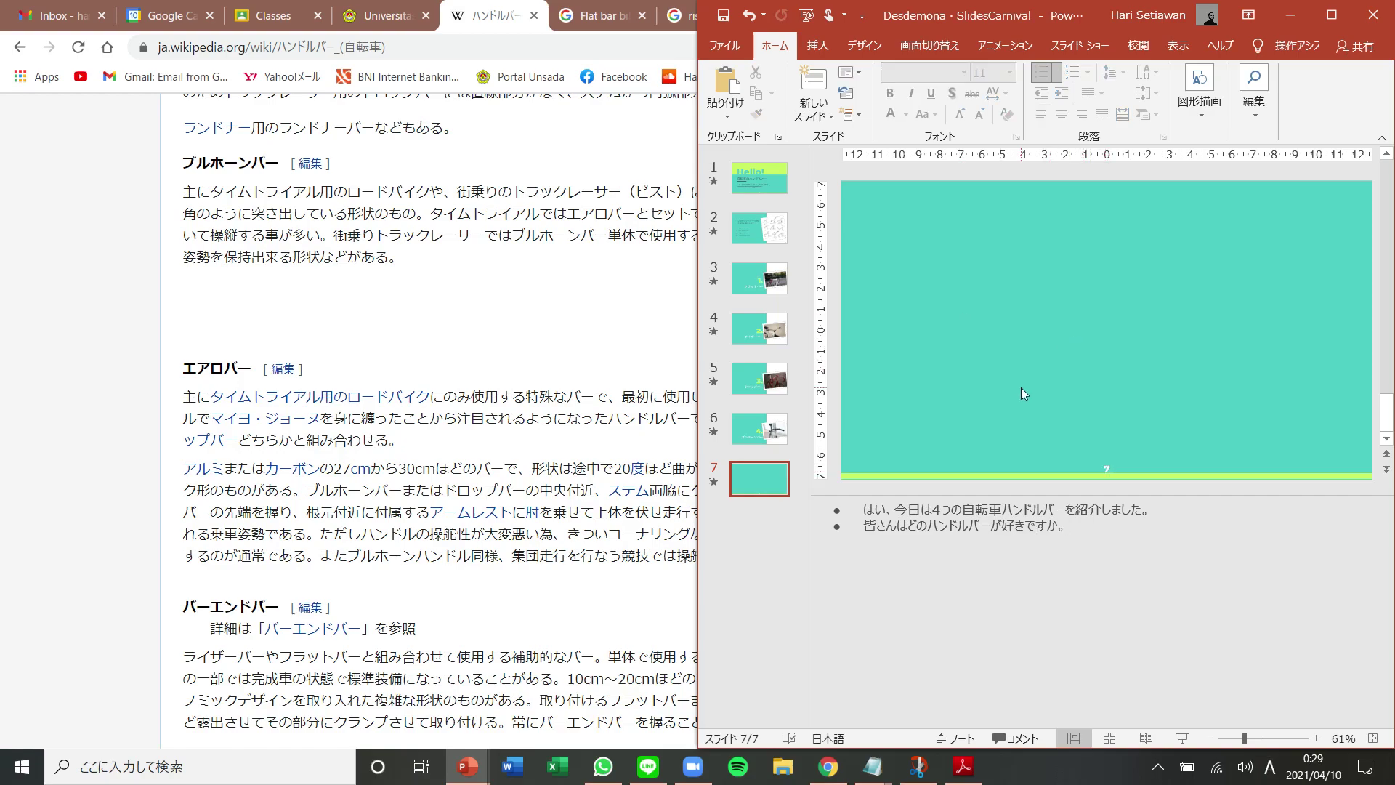
pyautogui.hotkey('alt', 'Tab')
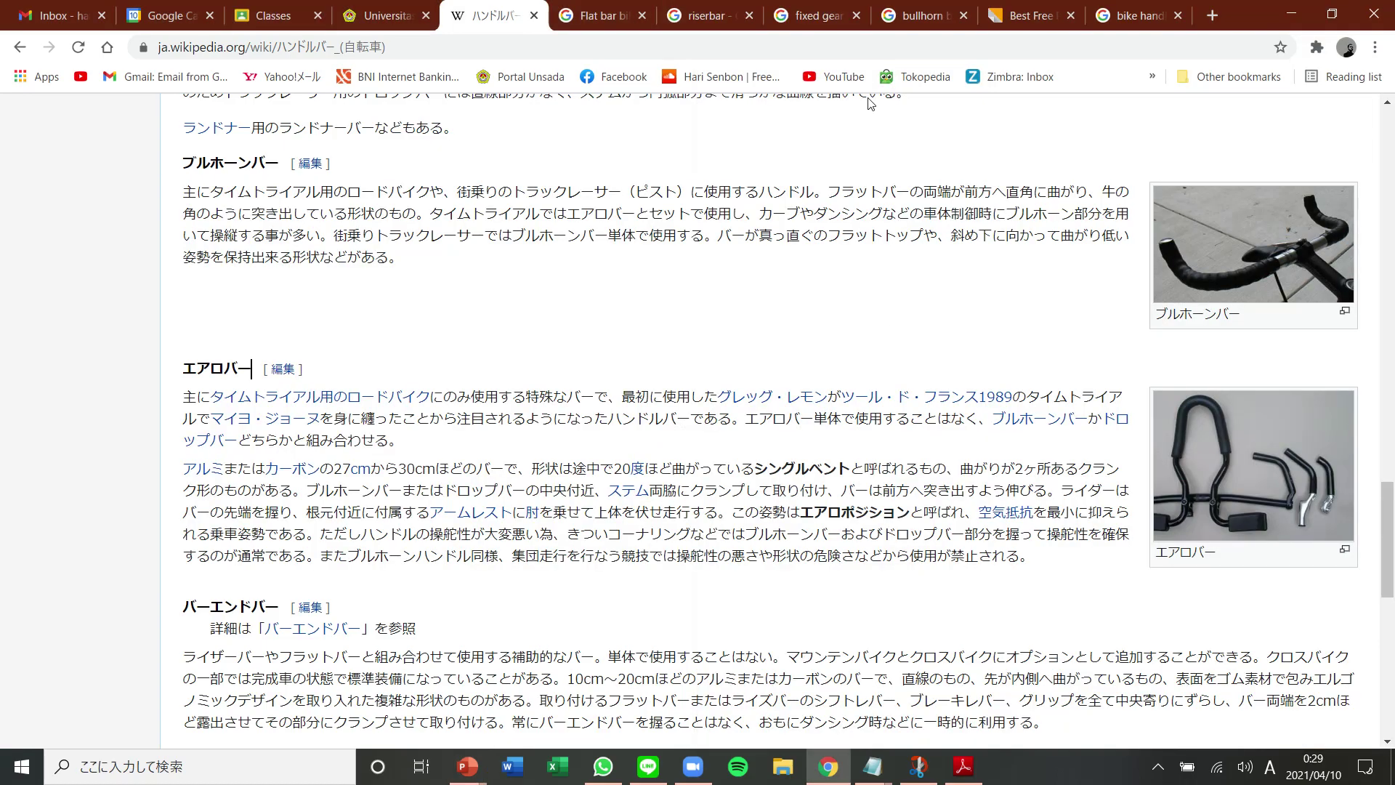
pyautogui.click(921, 15)
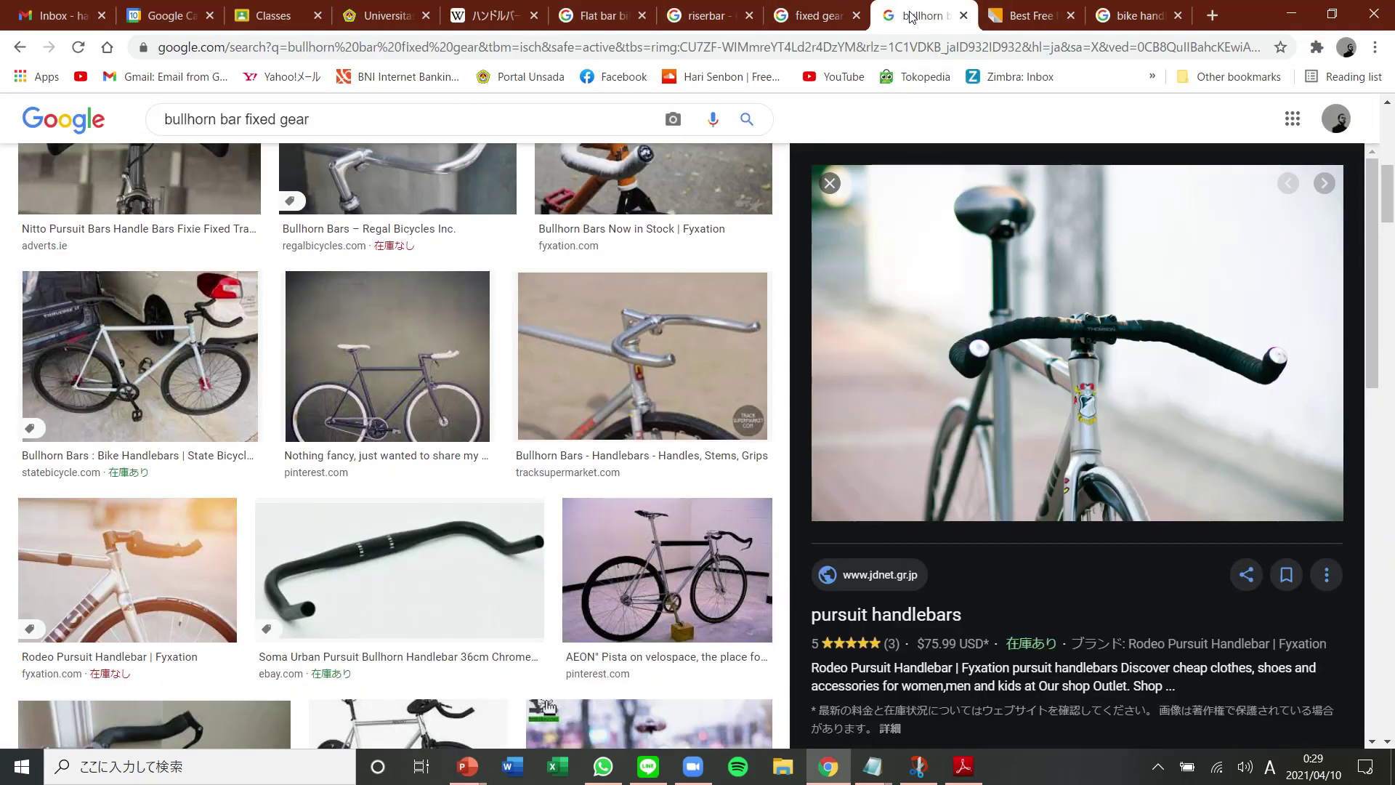
pyautogui.scroll(-3, 799, 436)
pyautogui.scroll(3, 823, 438)
pyautogui.scroll(-7, 823, 436)
pyautogui.scroll(-4, 848, 448)
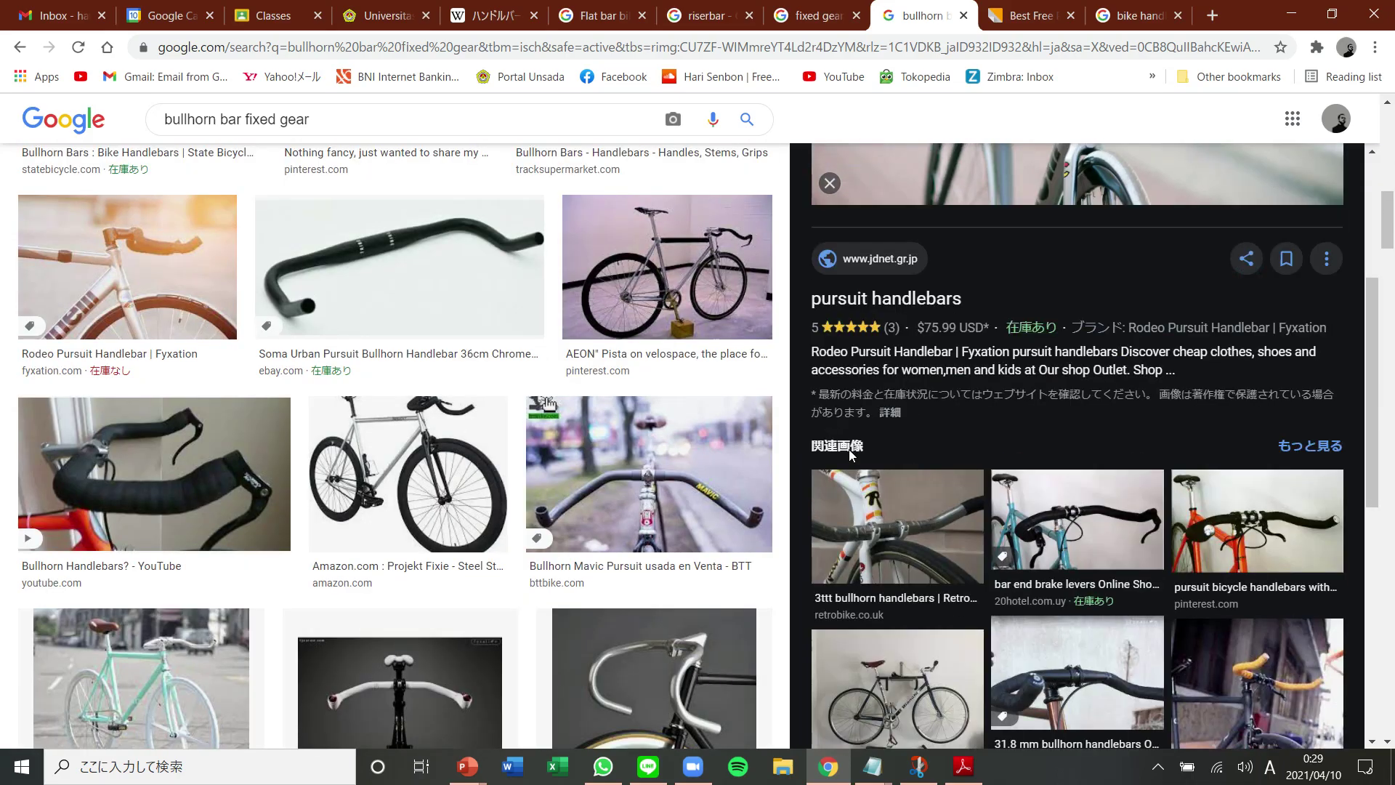
pyautogui.scroll(-4, 851, 457)
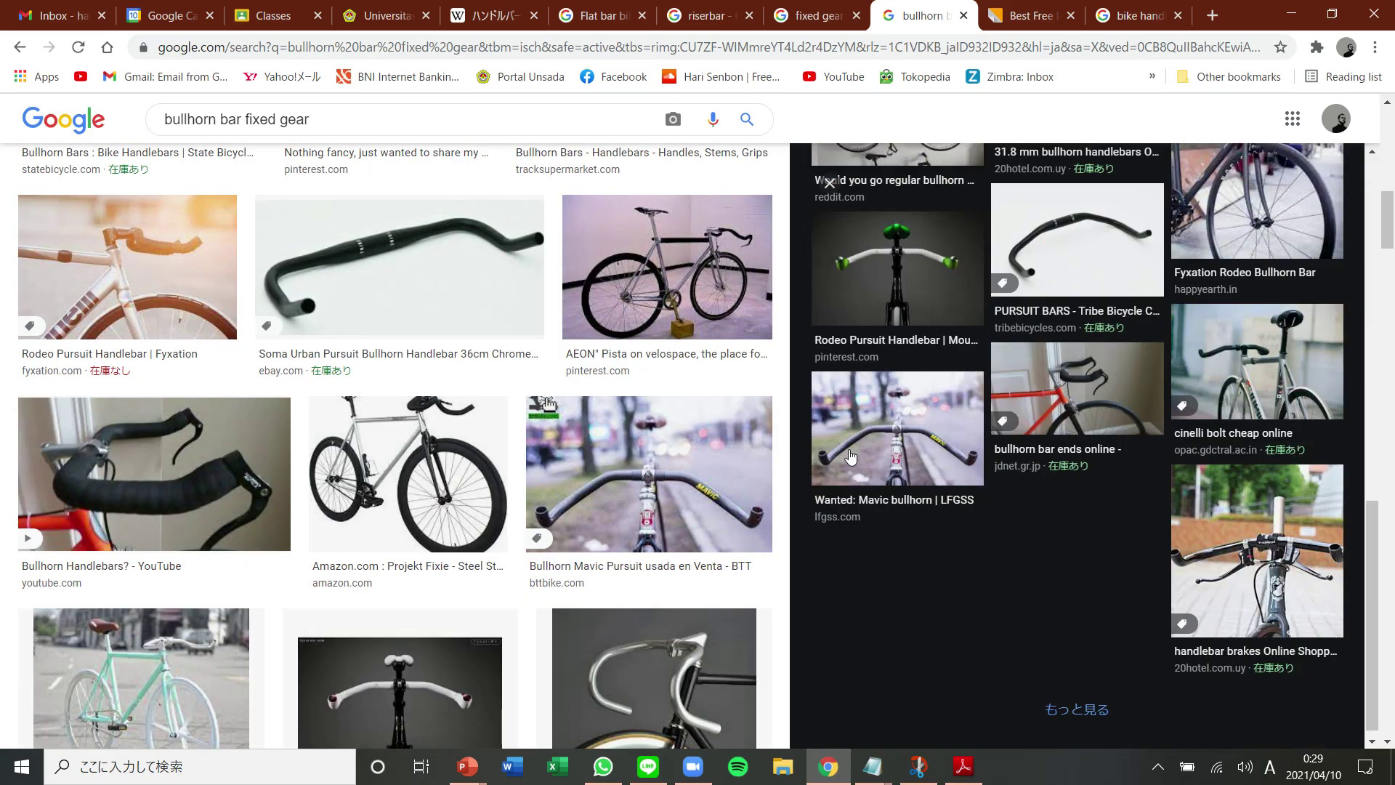
pyautogui.click(891, 287)
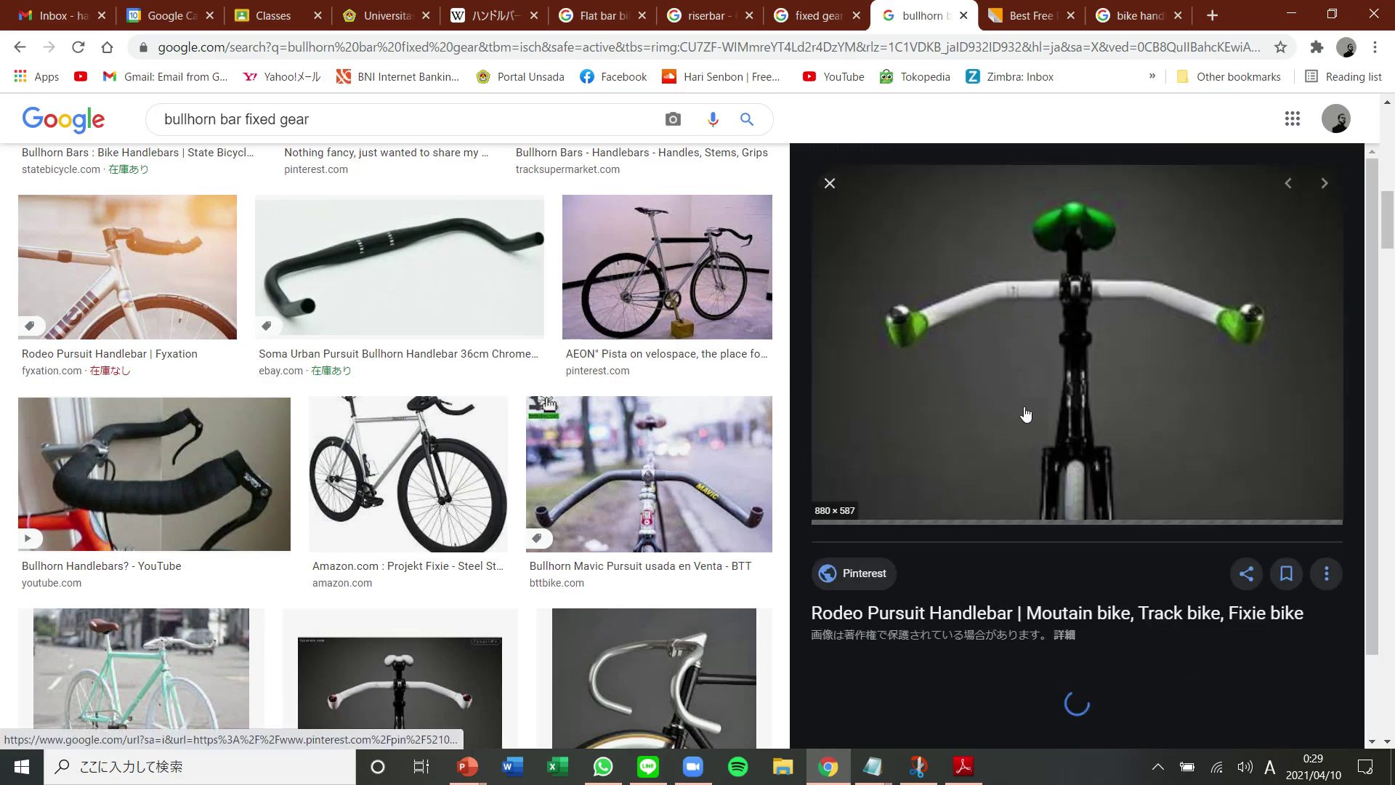
# Copy the green-and-white Rodeo Pursuit Handlebar image, switch to PowerPoint and paste it onto slide 7
pyautogui.rightClick(1074, 350)
pyautogui.click(1138, 570)
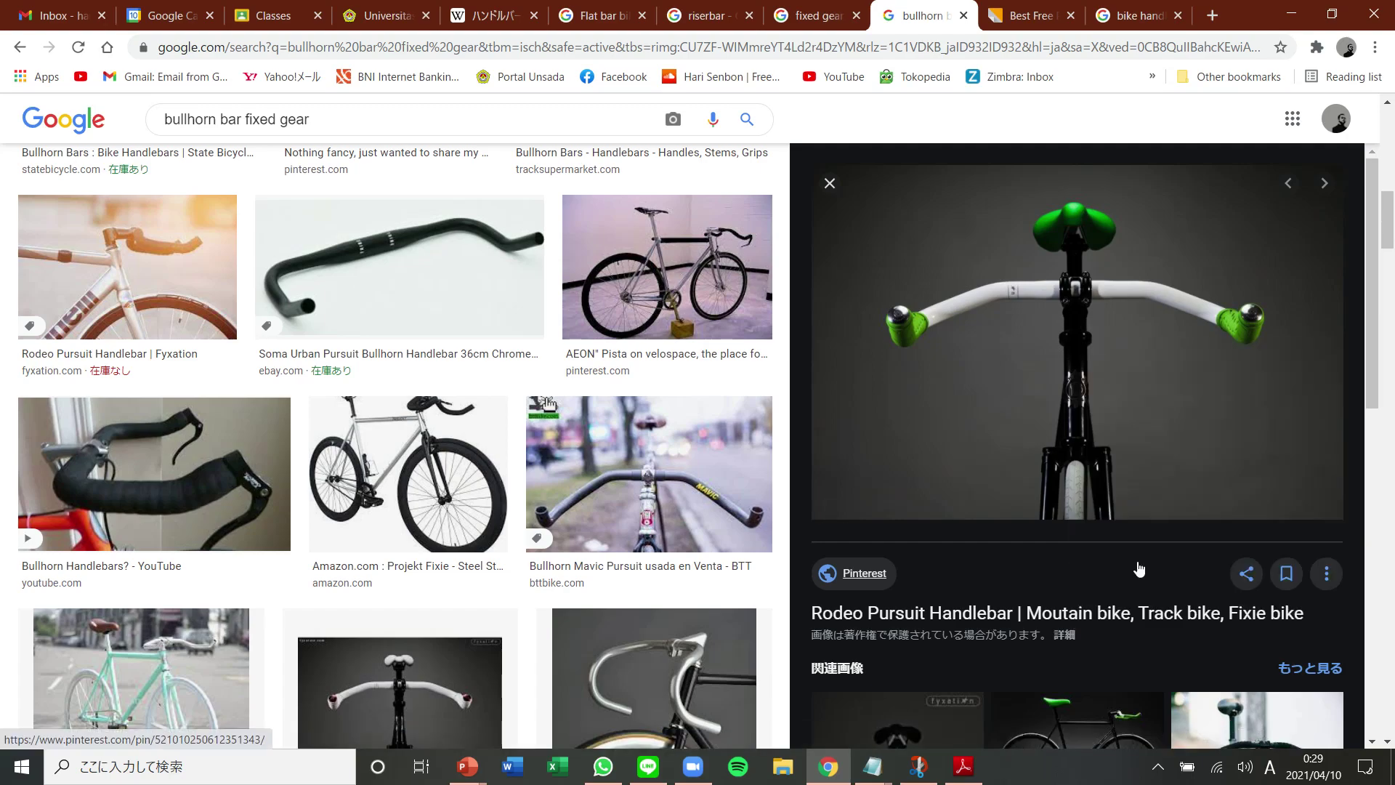
pyautogui.hotkey('alt', 'Tab')
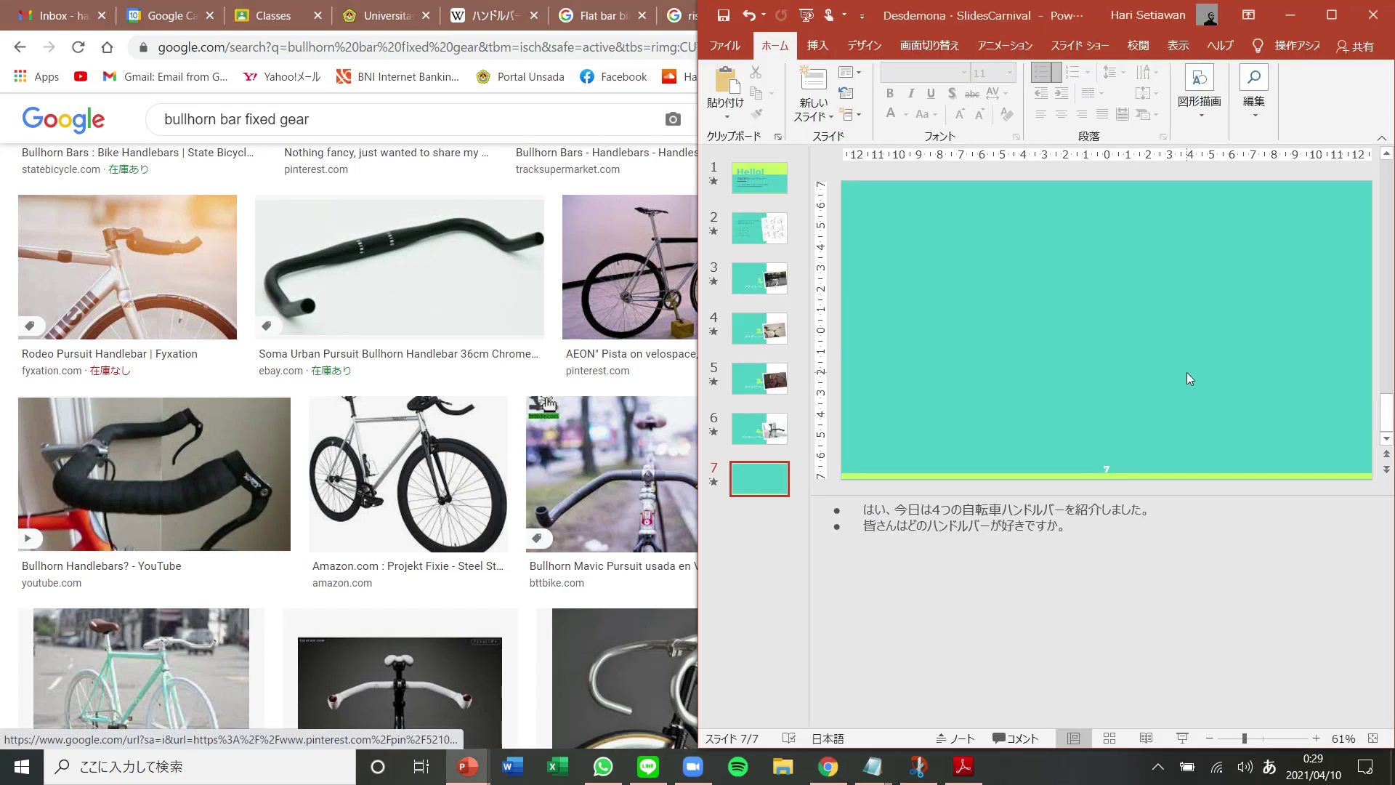
pyautogui.hotkey('ctrl', 'v')
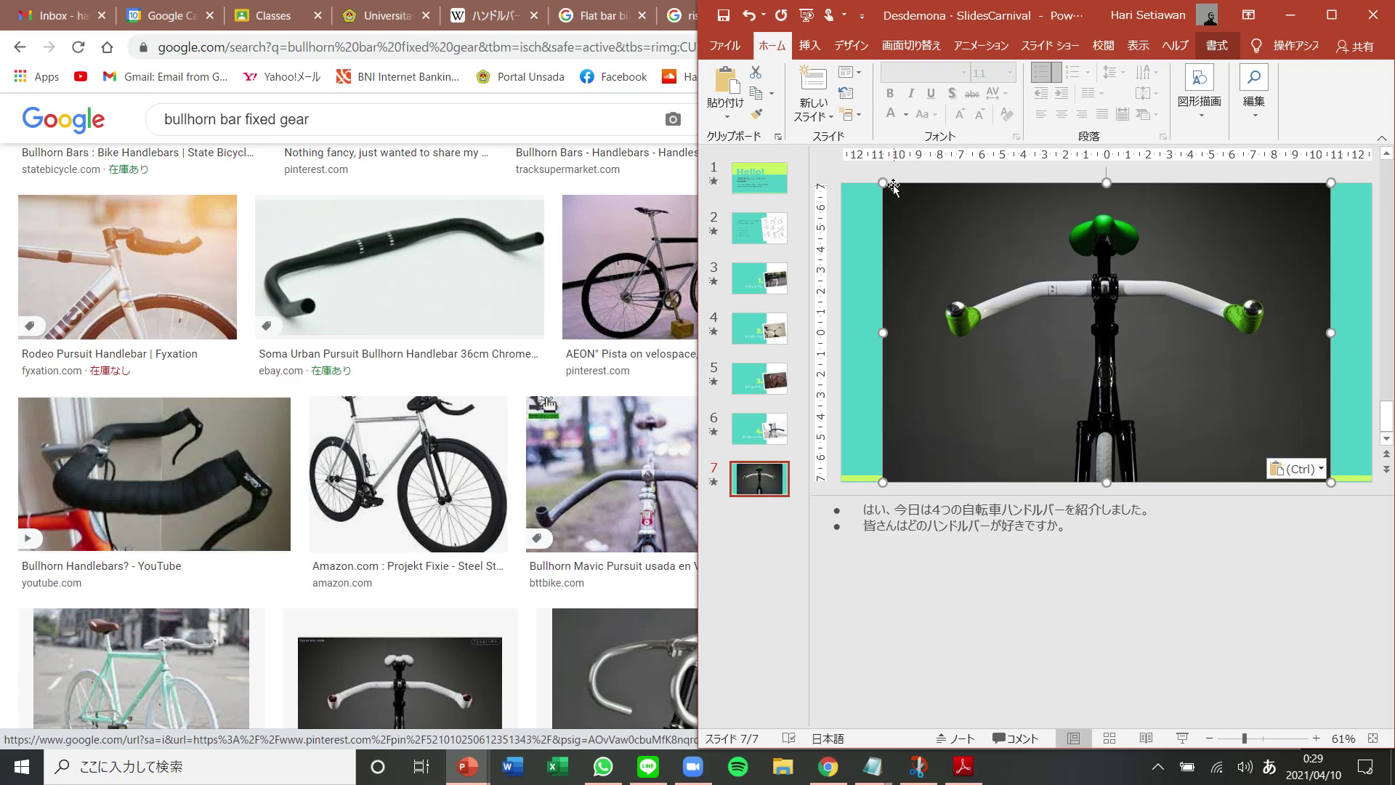
# Give the pasted handlebar picture the tilted white-frame style, shrink it to 7.91 × 11.86 cm and place it in slide 7's lower-right corner
pyautogui.moveTo(883, 183); pyautogui.dragTo(1028, 278)
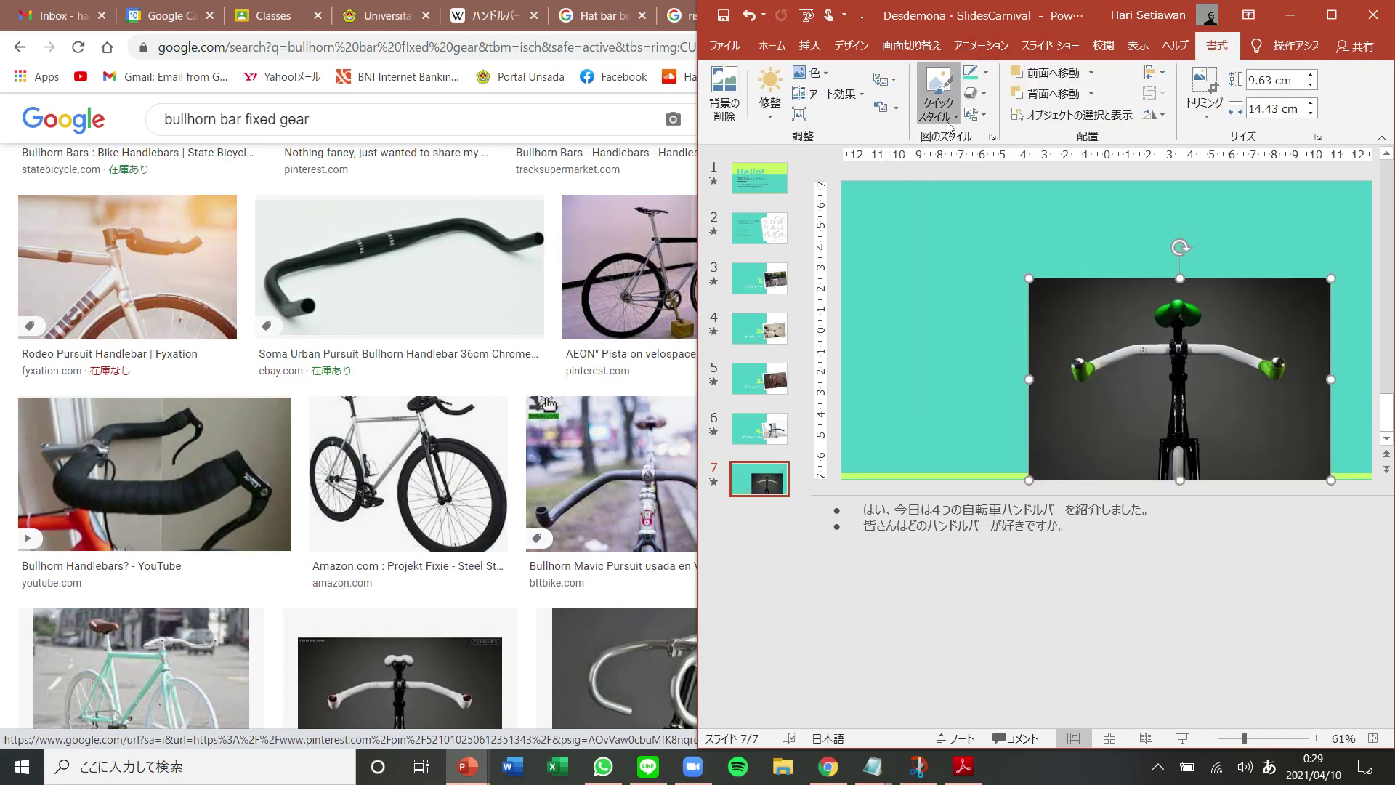
pyautogui.click(947, 117)
pyautogui.click(990, 327)
pyautogui.moveTo(1157, 369); pyautogui.dragTo(1206, 374)
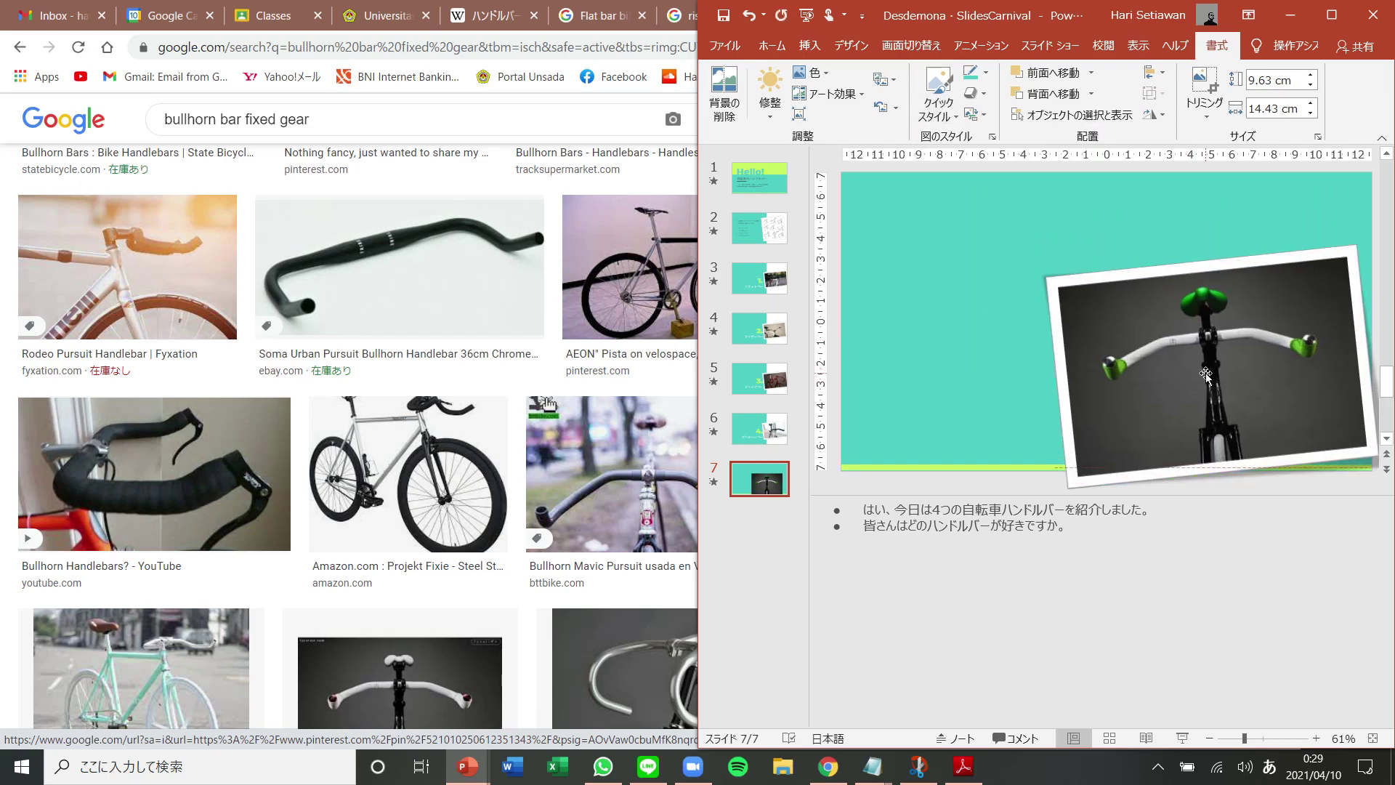
pyautogui.moveTo(1058, 265); pyautogui.dragTo(1111, 302)
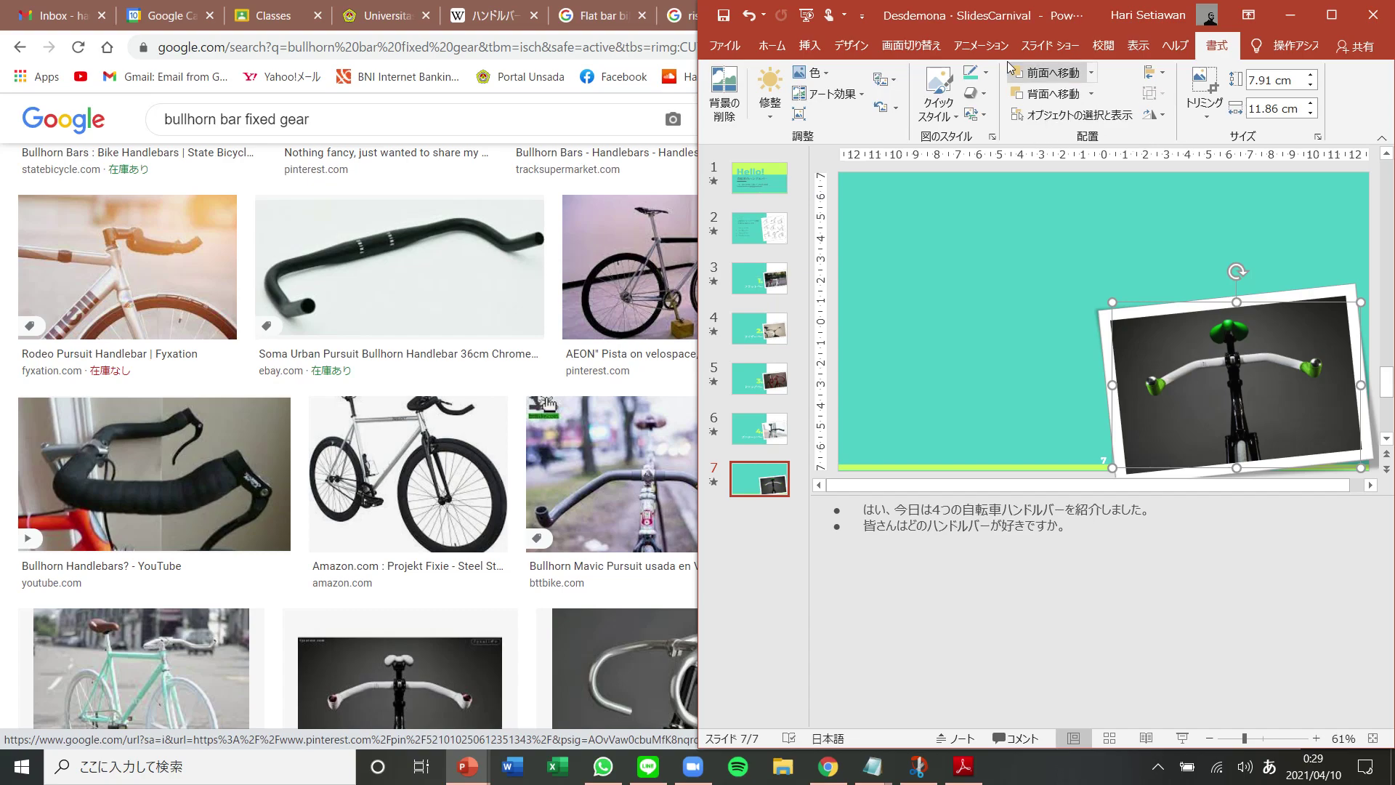
# Insert a horizontal text box in the empty area of slide 7 beside the handlebar picture
pyautogui.click(809, 45)
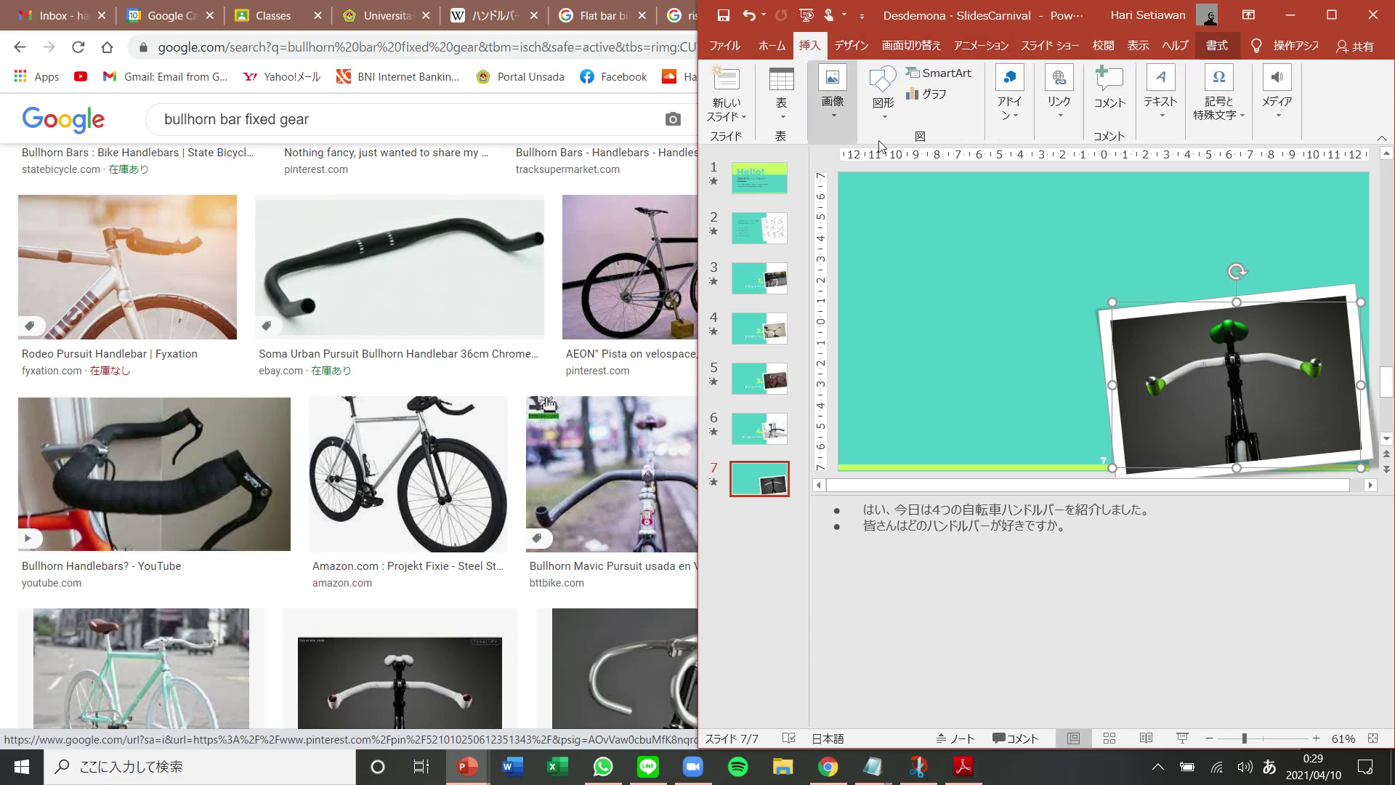
pyautogui.click(1161, 94)
pyautogui.click(1141, 182)
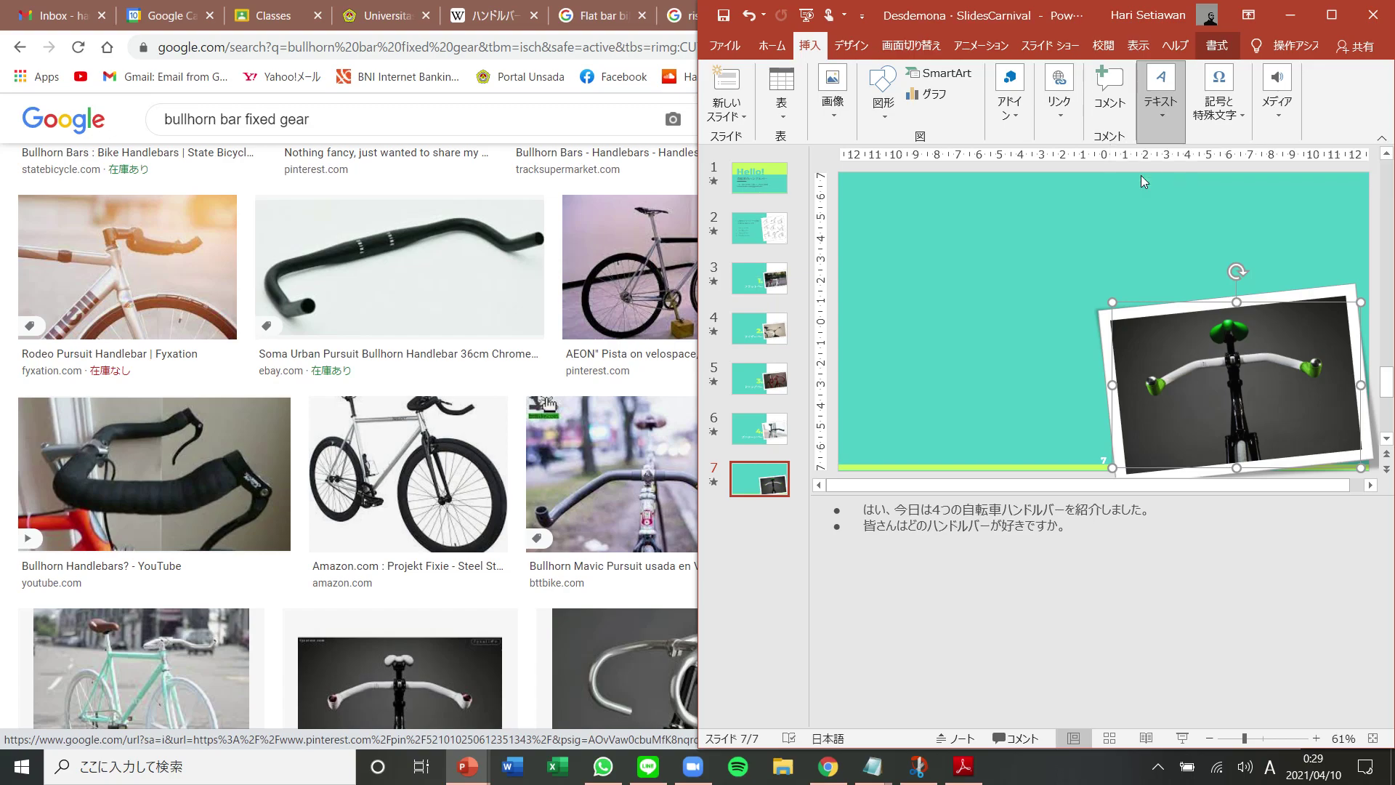
pyautogui.click(890, 314)
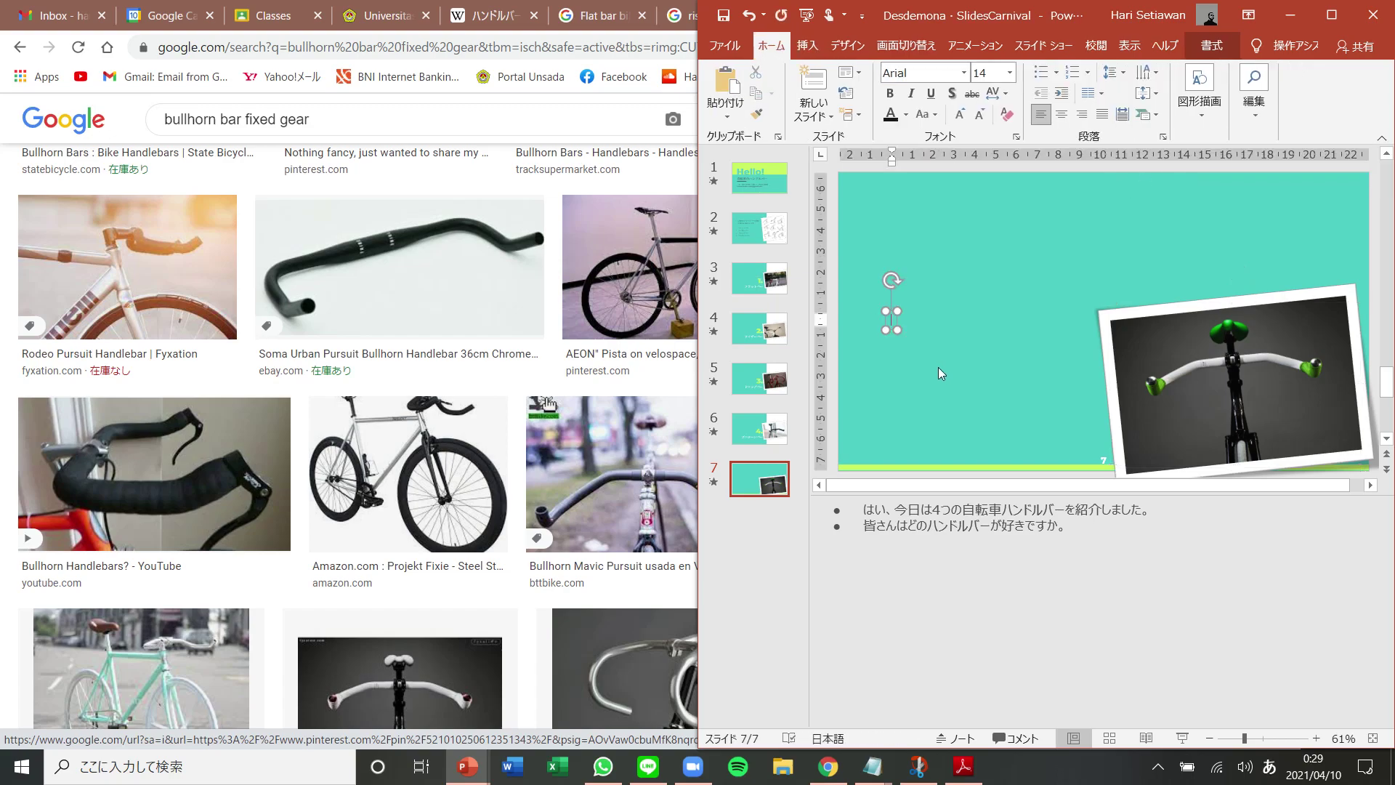
# Enter ありがとうございます！ in slide 7's new text box
pyautogui.write('ar')
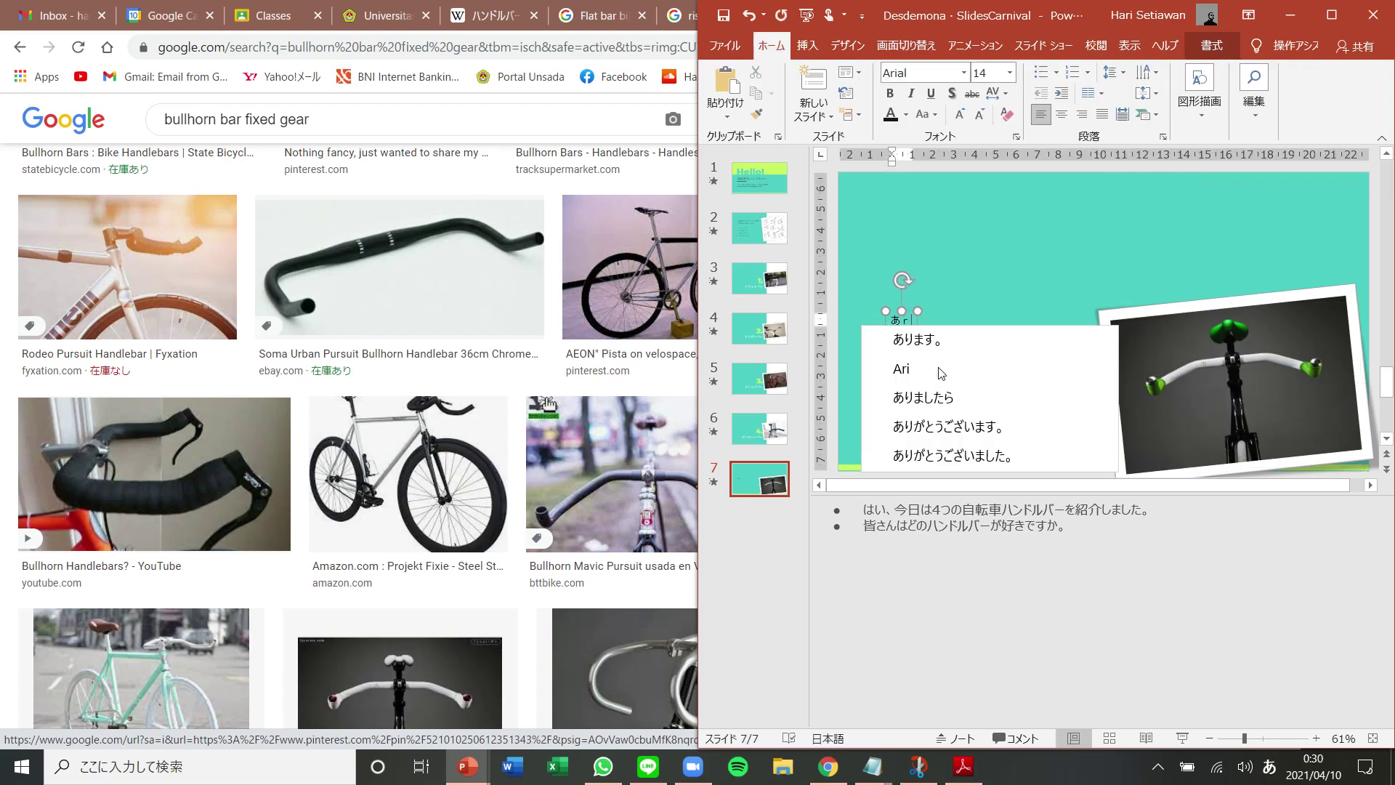
pyautogui.write('ga')
pyautogui.press('Down')
pyautogui.press('Down')
pyautogui.press('Down')
pyautogui.press('Down')
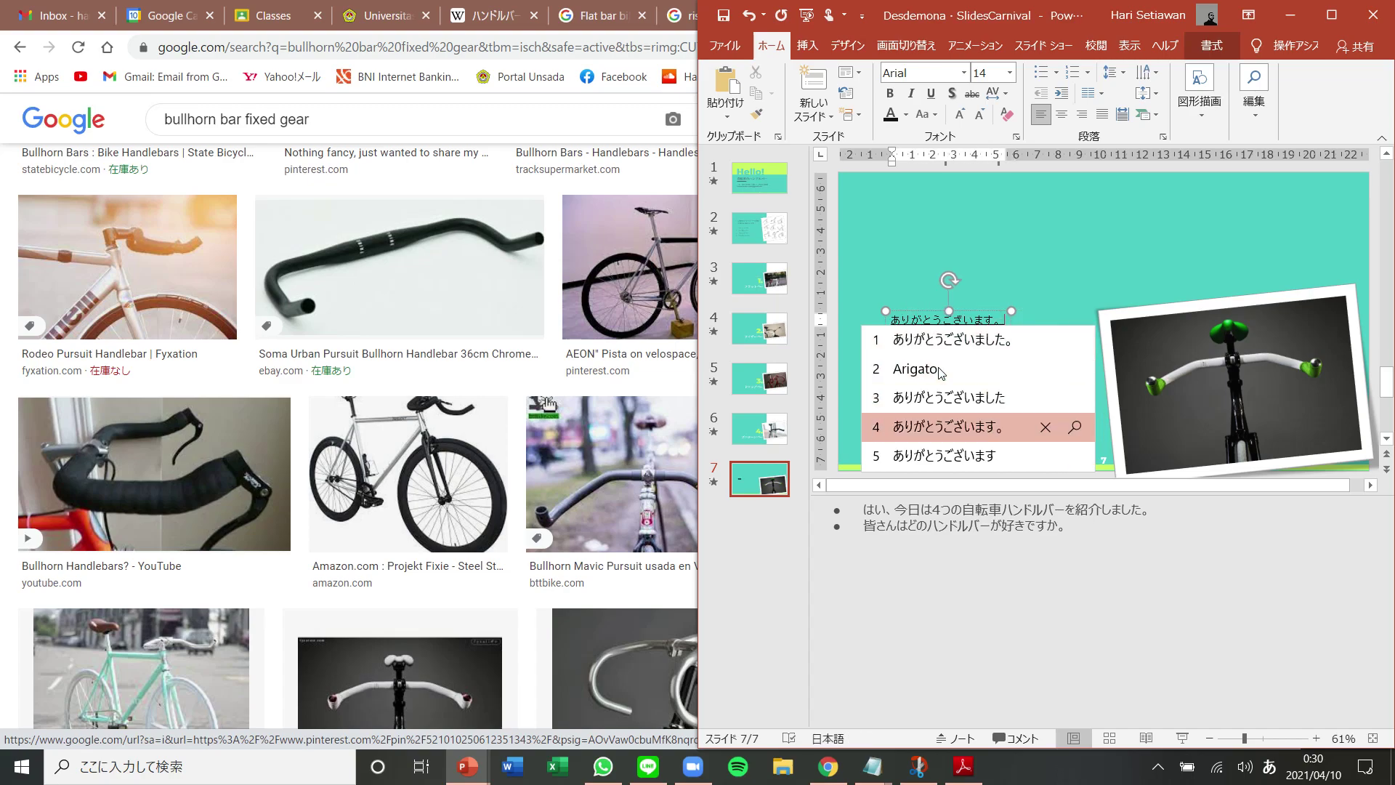
pyautogui.press('Return')
pyautogui.write('!')
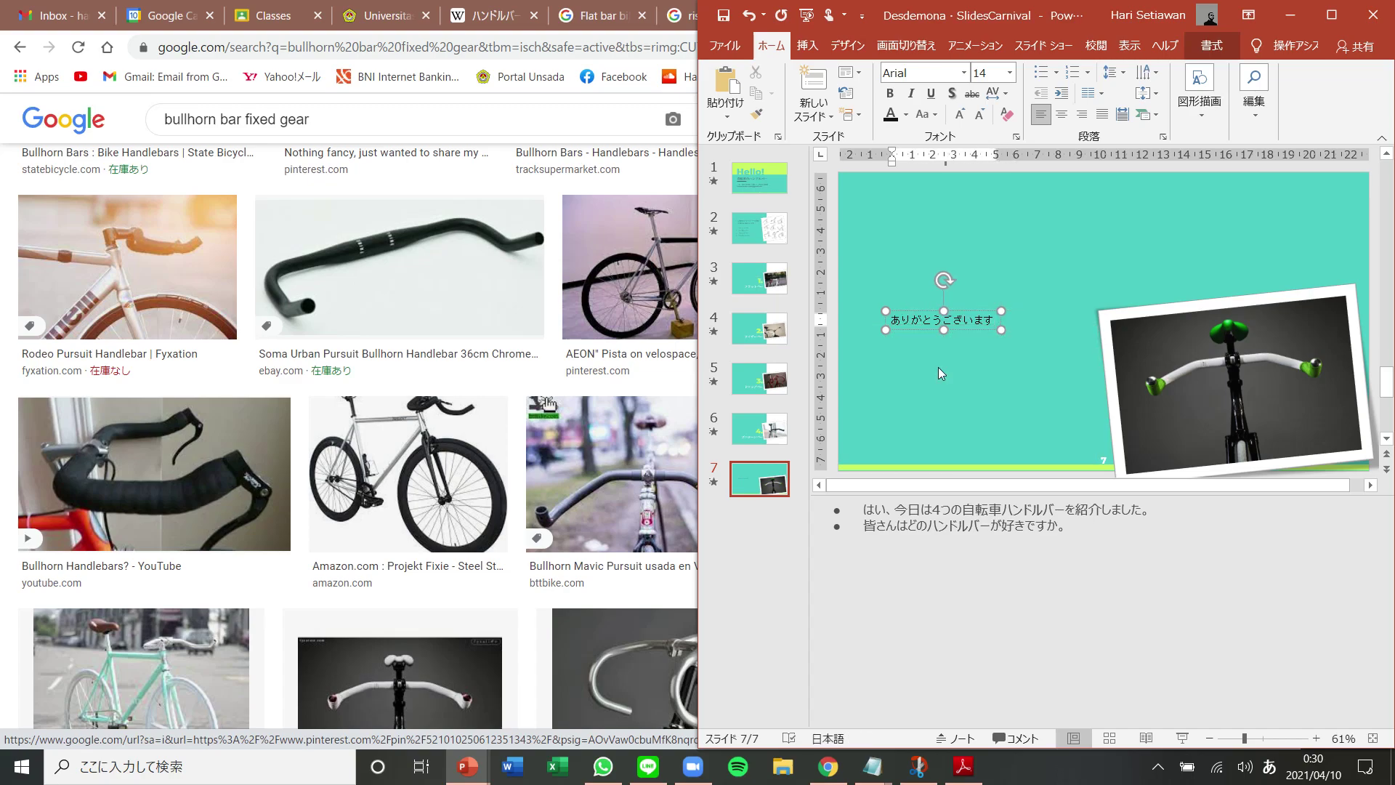
pyautogui.press('Return')
# Set the ありがとうございます！ text to size 40 and move its box to slide 7's left edge, slightly higher
pyautogui.hotkey('ctrl', 'a')
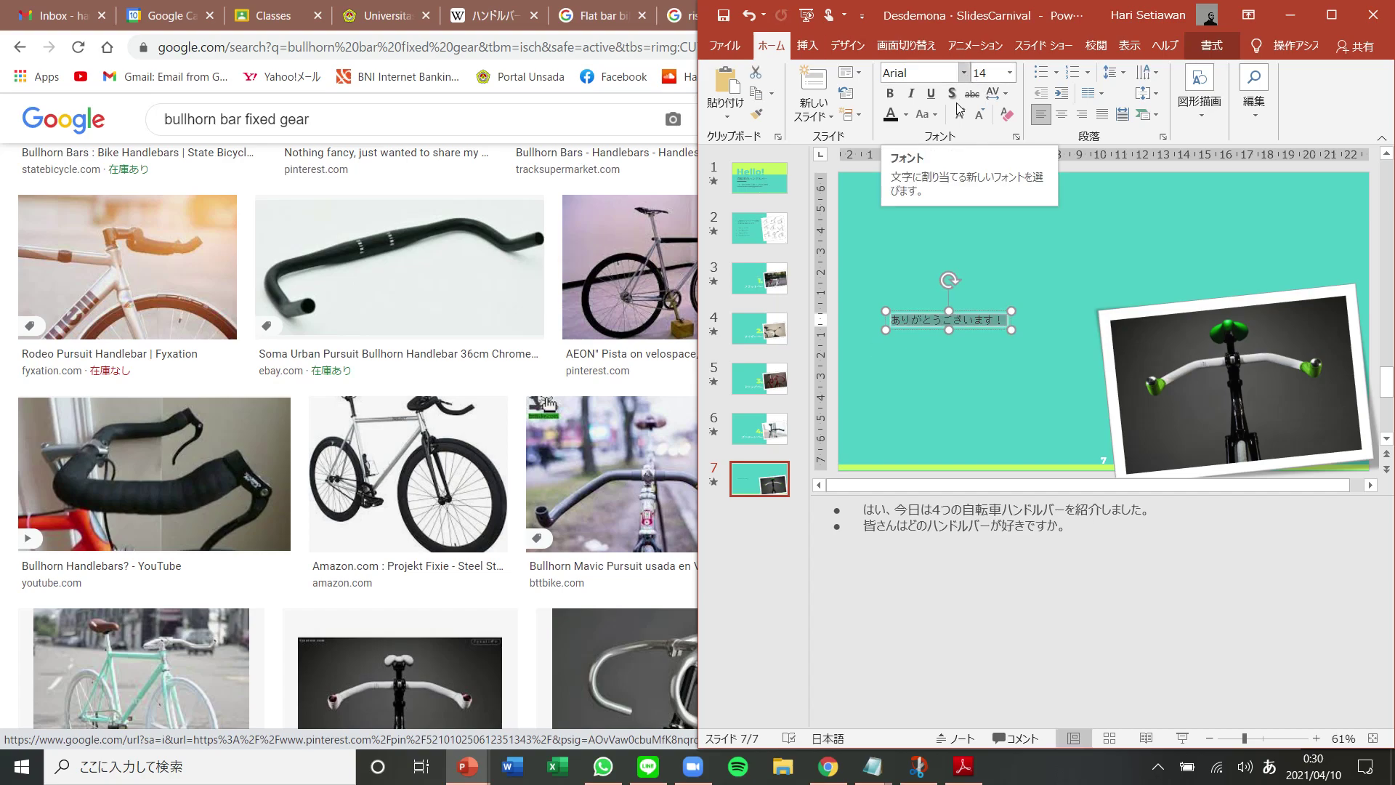
pyautogui.click(1009, 77)
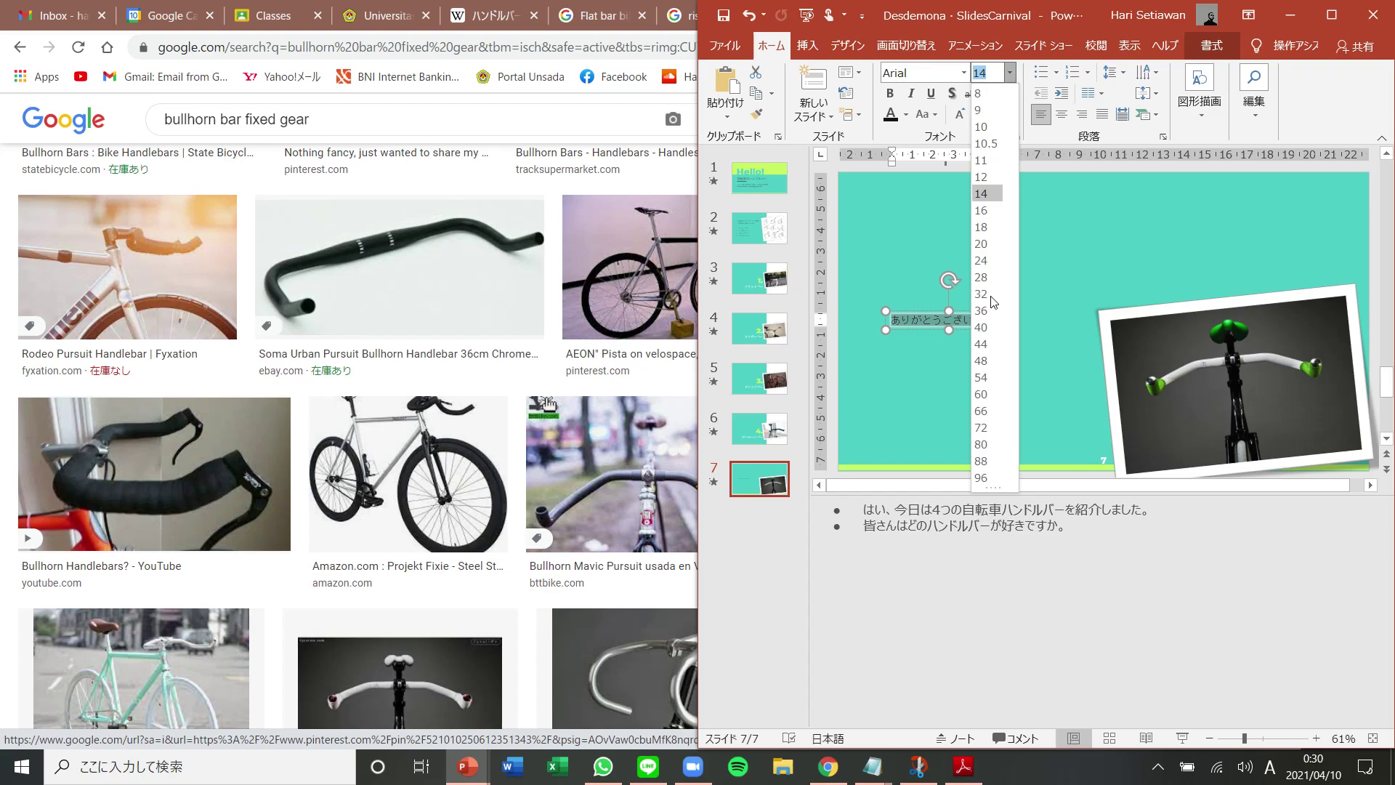
pyautogui.click(992, 327)
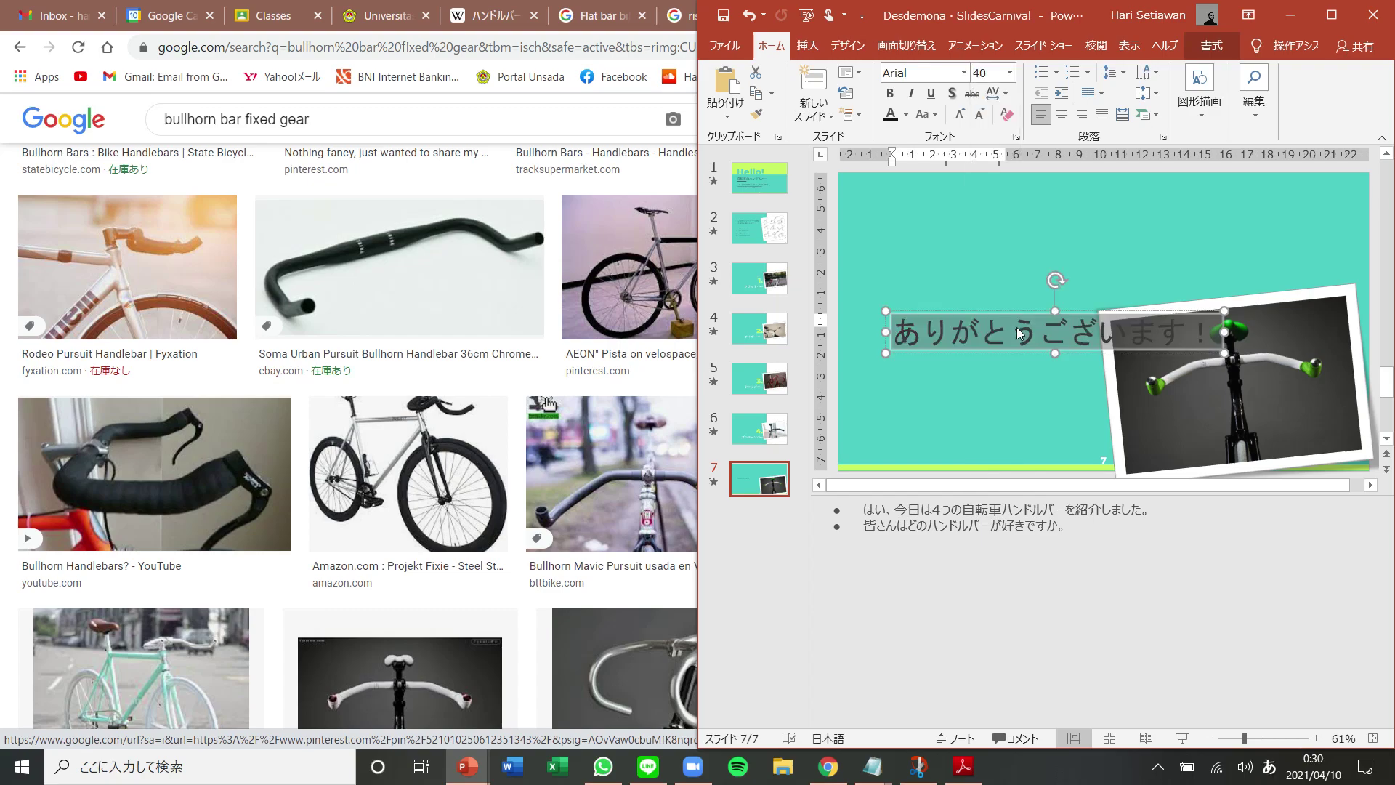
pyautogui.moveTo(1043, 320); pyautogui.dragTo(1000, 280)
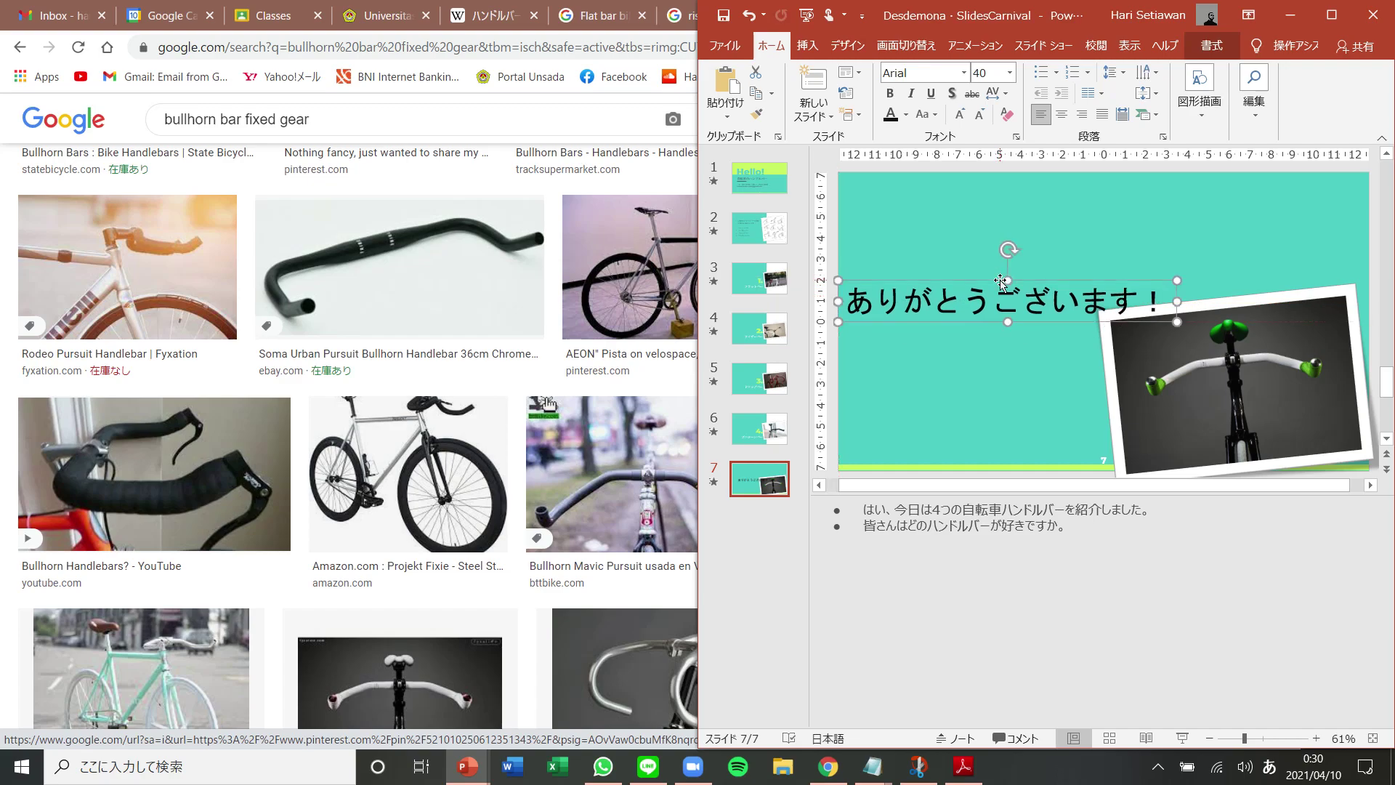
pyautogui.click(993, 393)
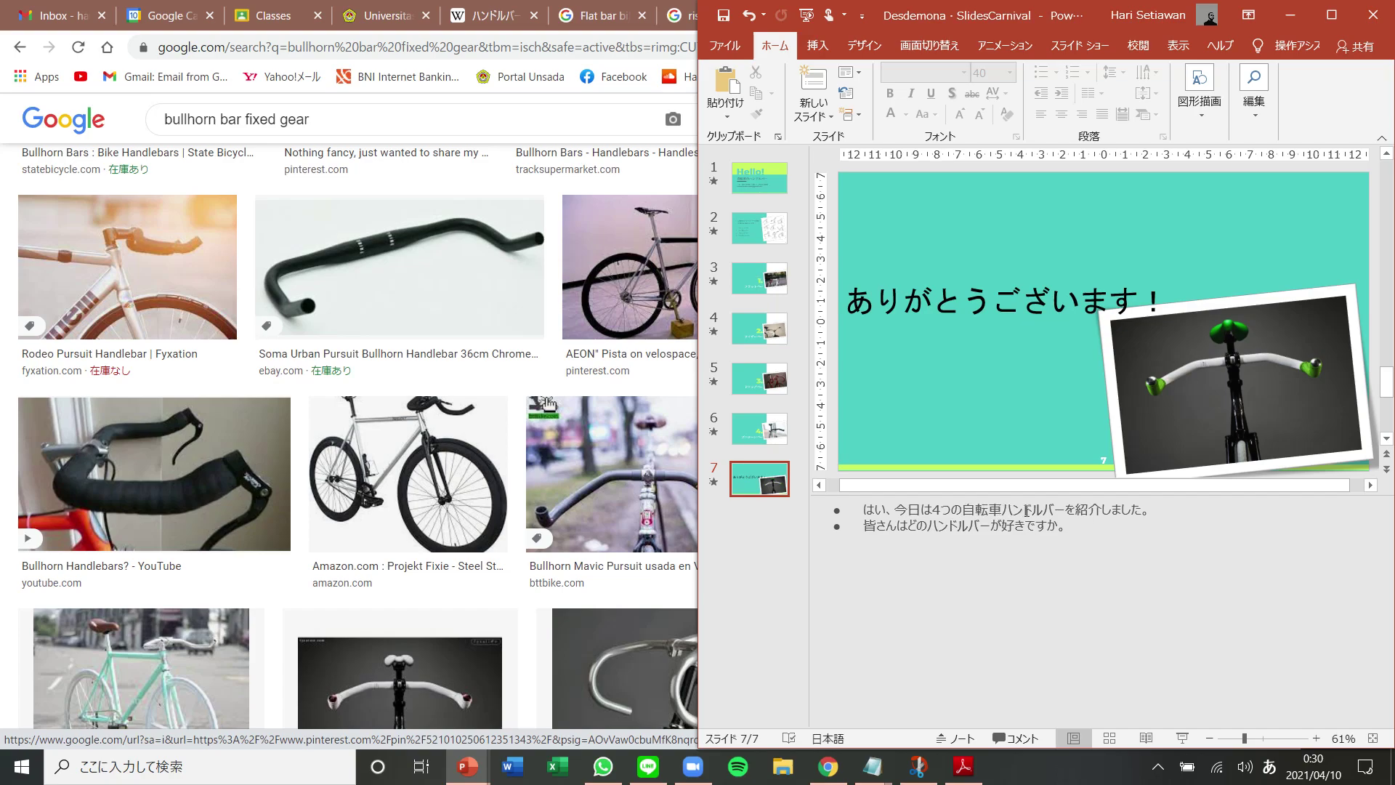
# Change the ending of slide 7's first note line to について話しました。 and insert 、 after 皆さんは in the second line
pyautogui.click(1075, 509)
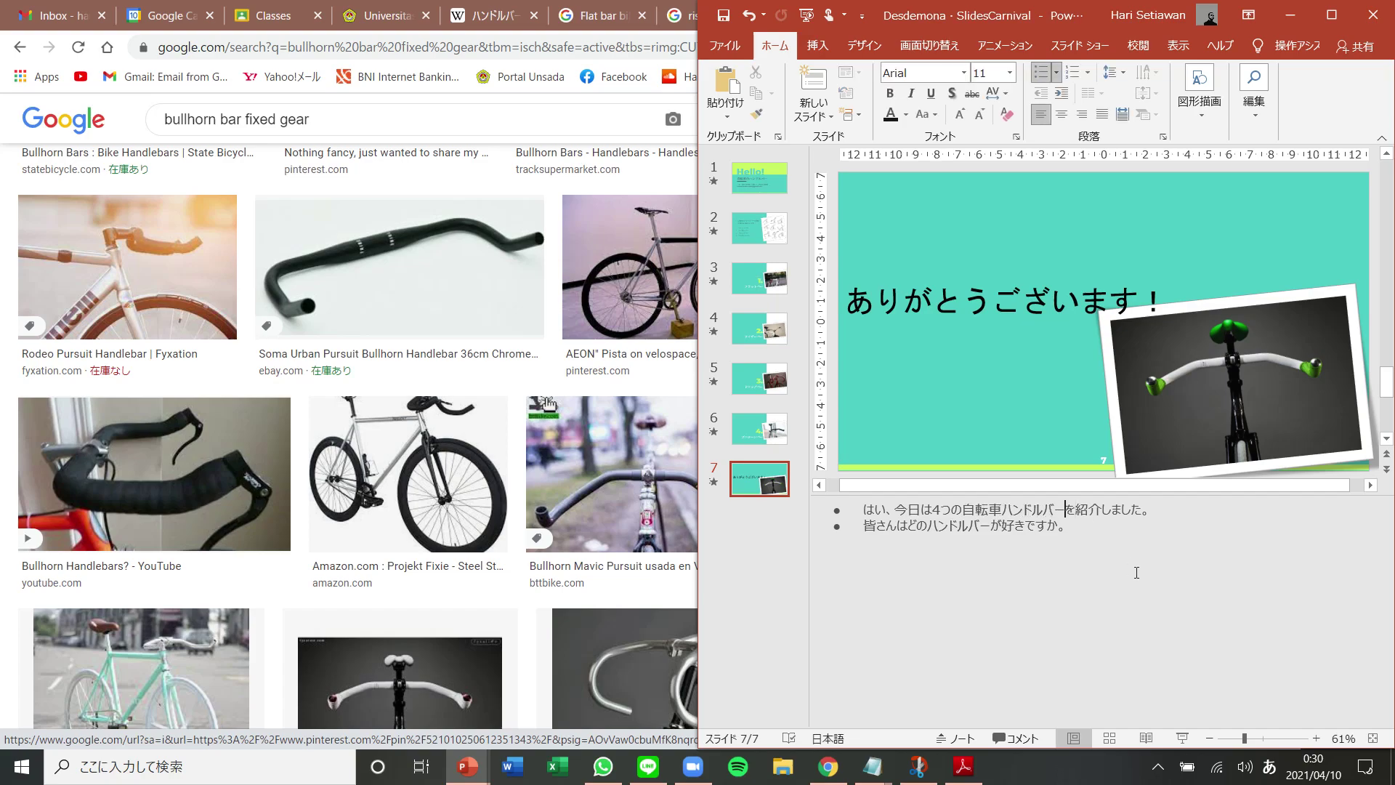
pyautogui.hotkey('ctrl', 'shift', 'Right')
pyautogui.hotkey('shift', 'Left')
pyautogui.write('について')
pyautogui.press('Return')
pyautogui.write('hanashimash')
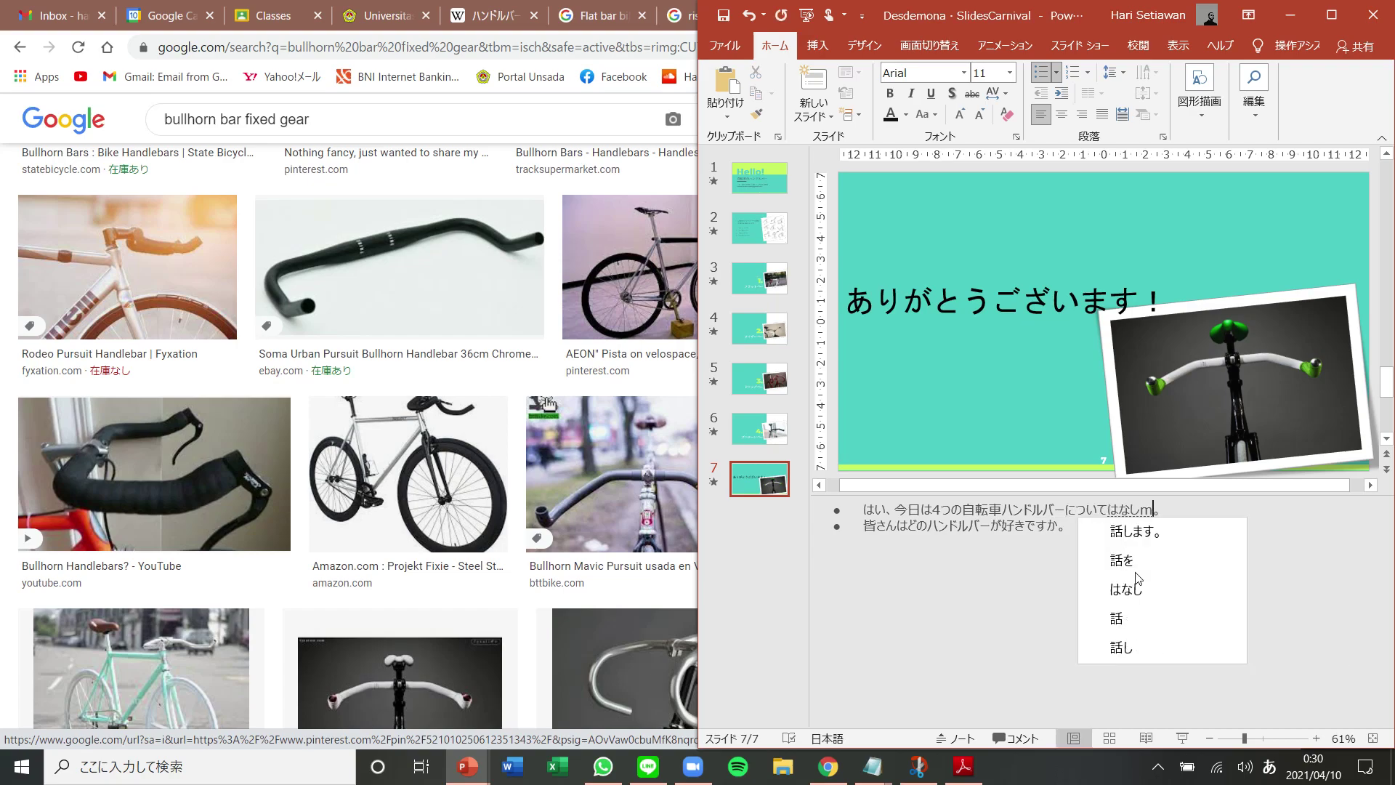
pyautogui.write('ita')
pyautogui.press('space')
pyautogui.press('Return')
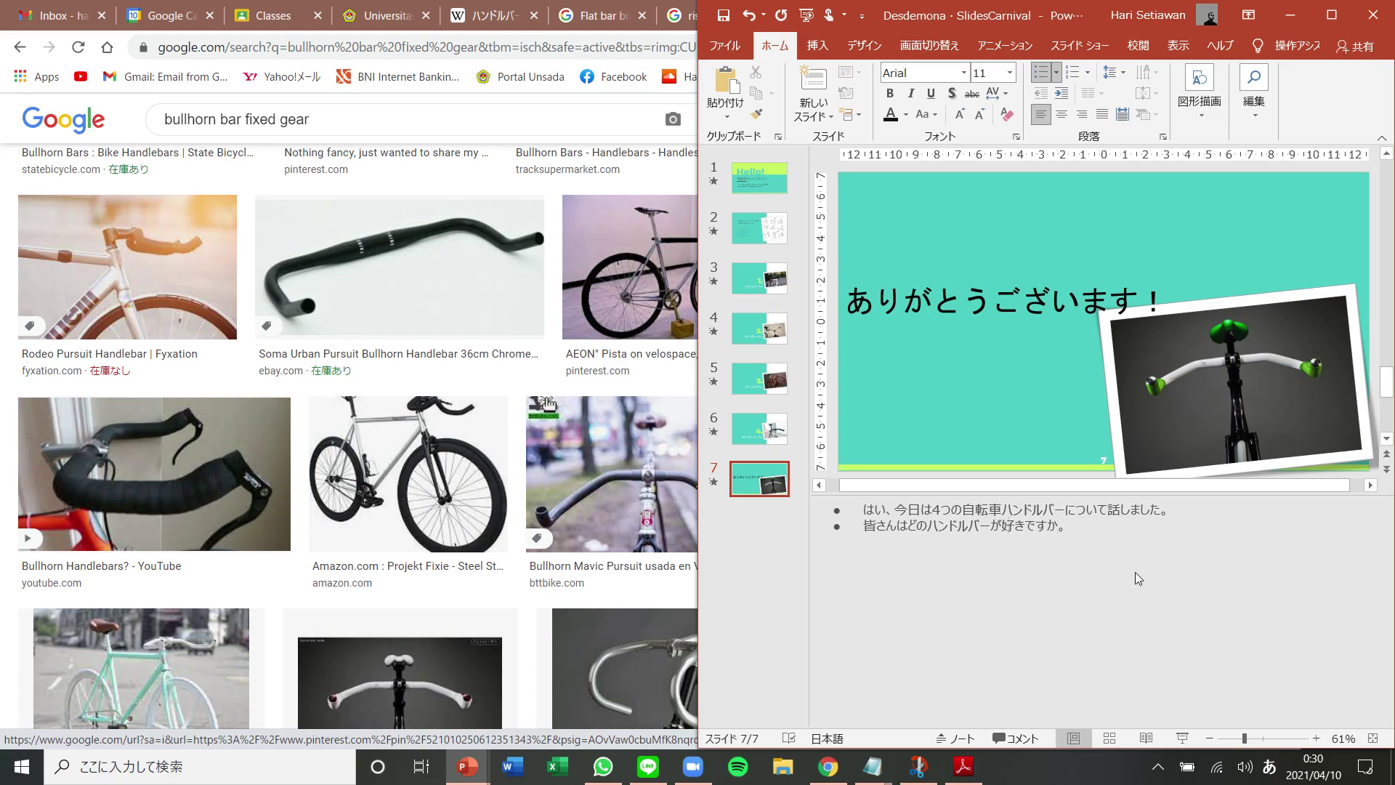
pyautogui.write(',')
pyautogui.press('Return')
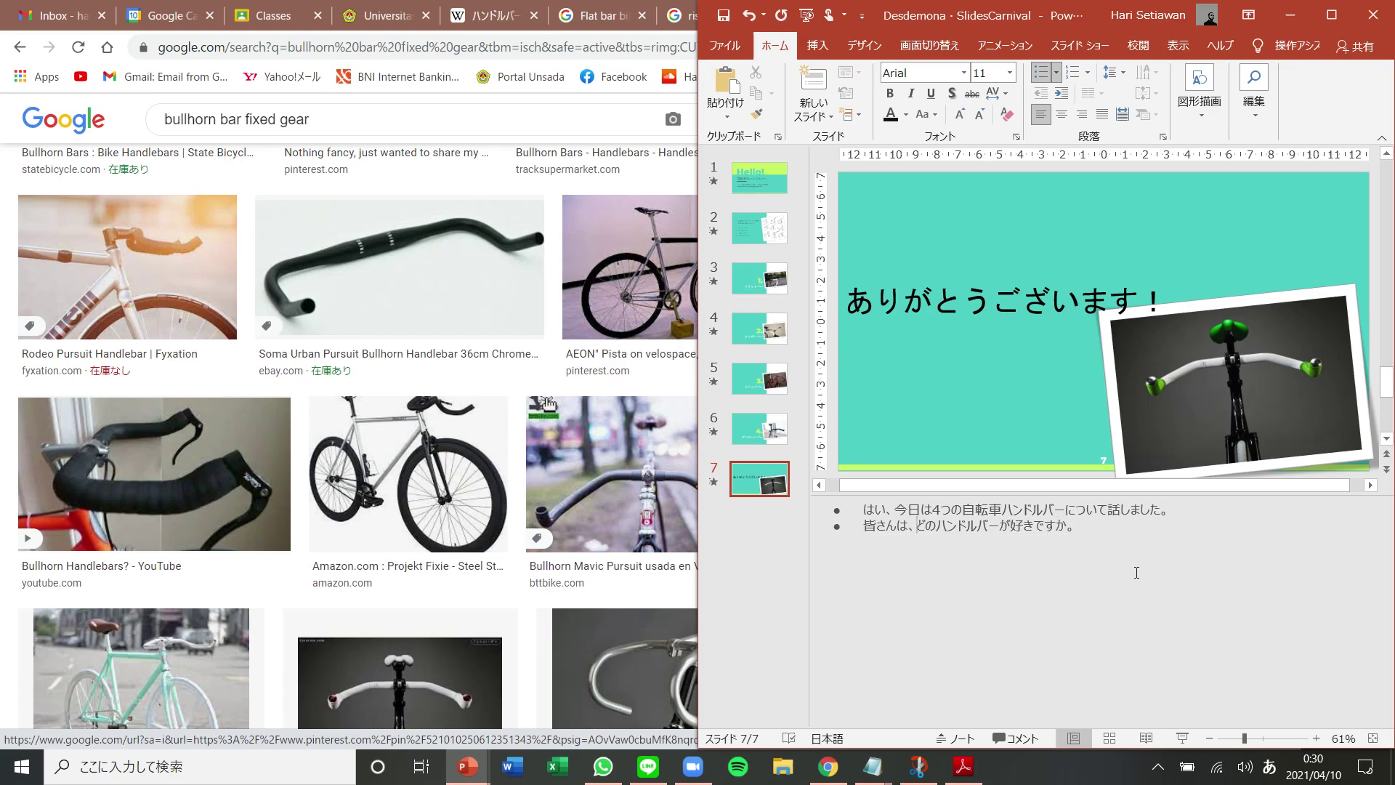
# Start a third note line on slide 7 with 私はやっぱり
pyautogui.press('Return')
pyautogui.write('watashiha')
pyautogui.press('space')
pyautogui.press('Return')
pyautogui.write('yappari')
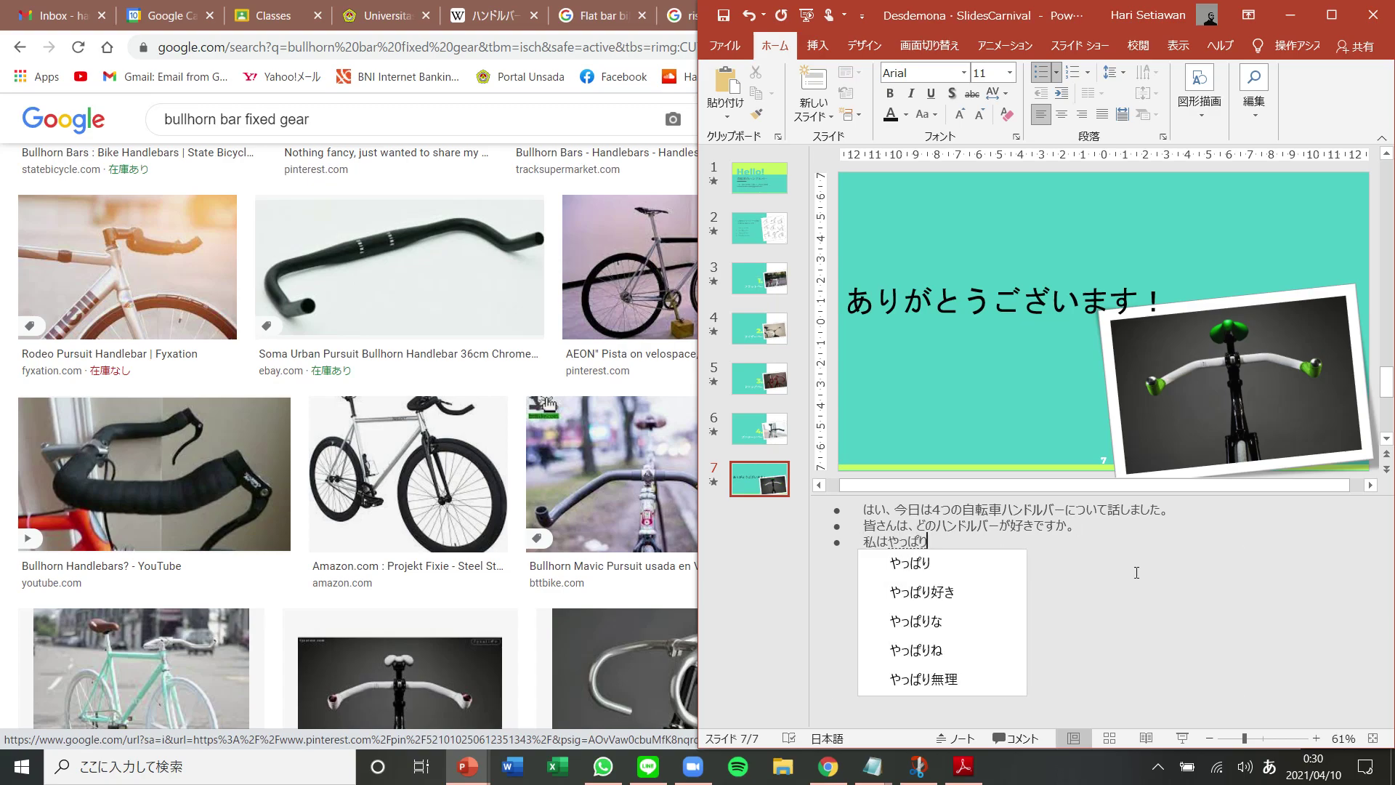
pyautogui.press('Return')
# Complete slide 7's third note line with ドロップハンドルバーが好きです。
pyautogui.write('doro')
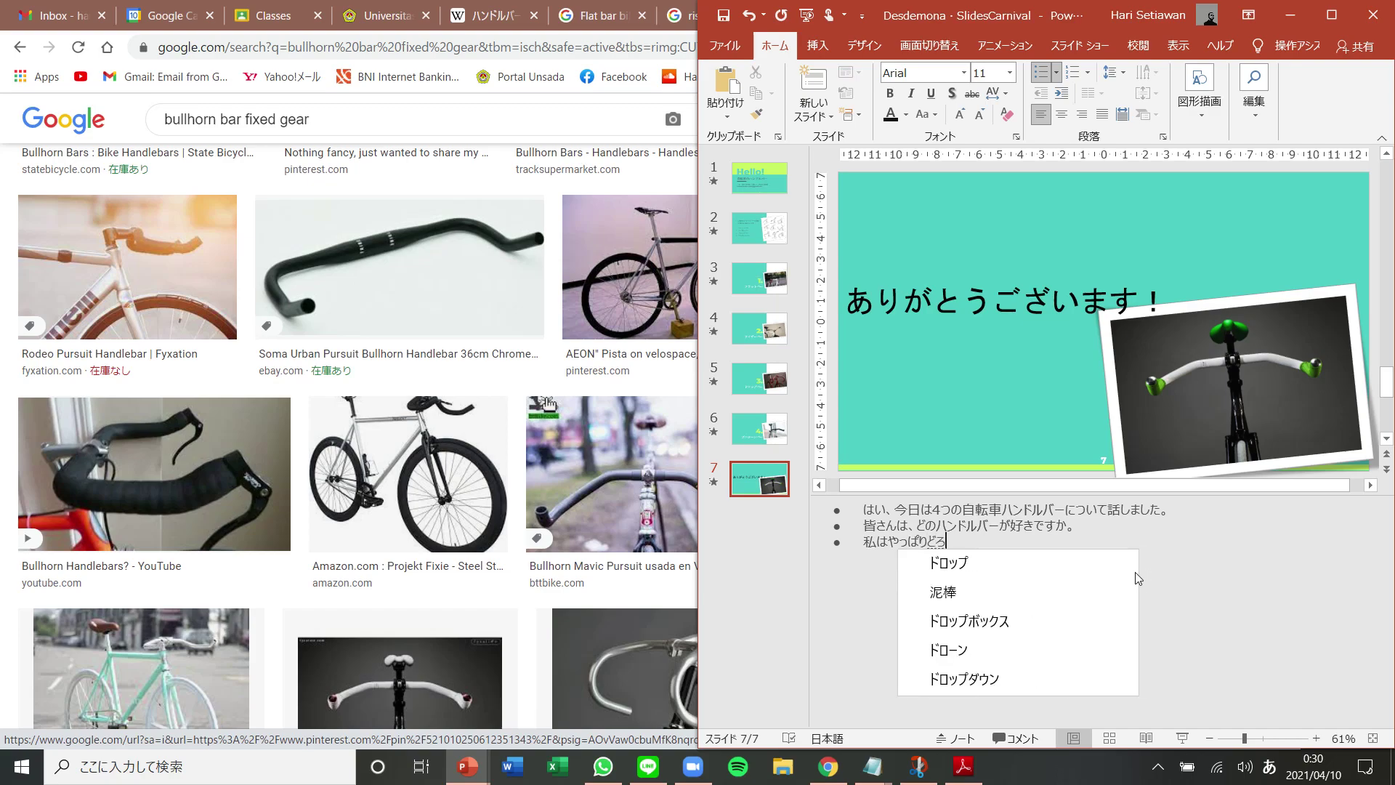
pyautogui.press('Tab')
pyautogui.press('Return')
pyautogui.write('hando')
pyautogui.press('Tab')
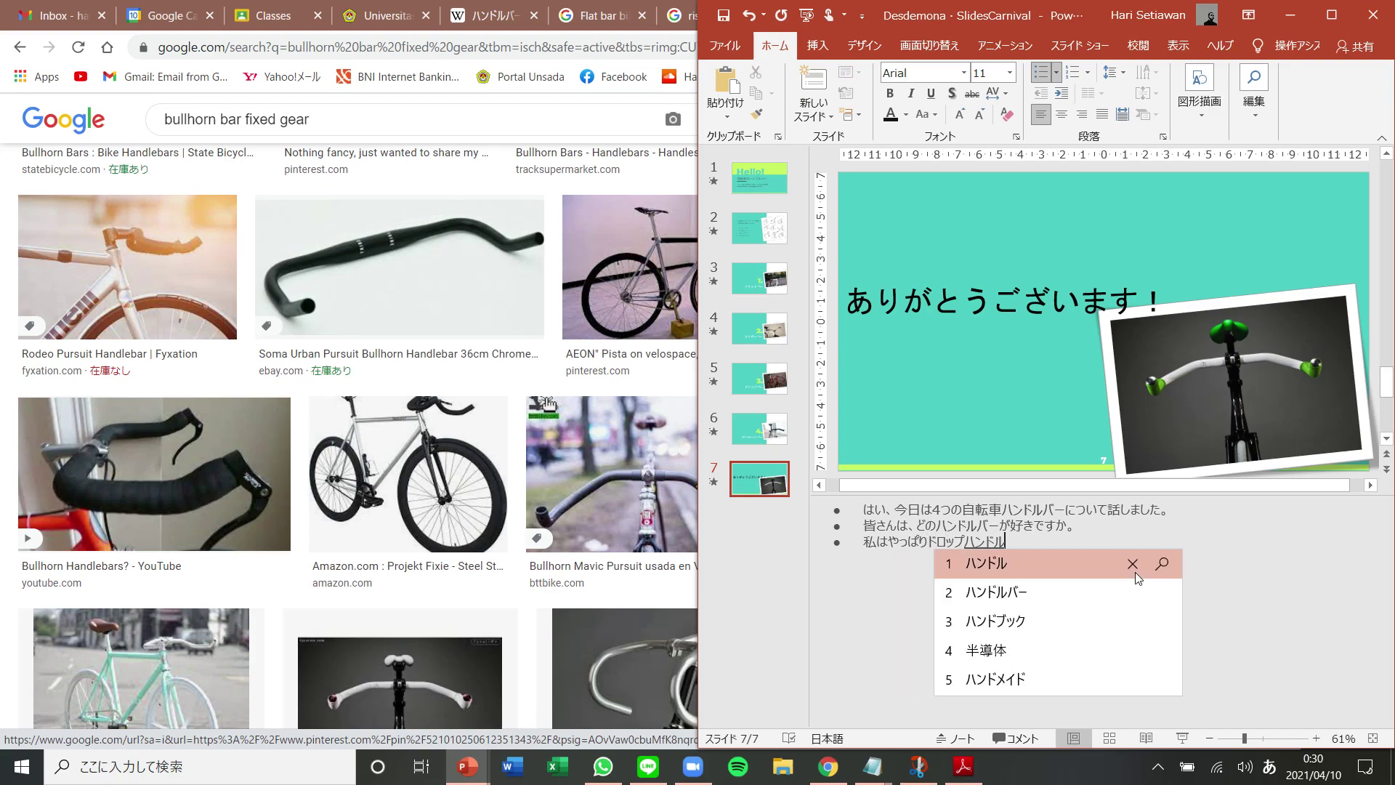
pyautogui.press('Down')
pyautogui.press('Return')
pyautogui.write('gasuki')
pyautogui.press('Return')
pyautogui.write('desu.')
pyautogui.press('Return')
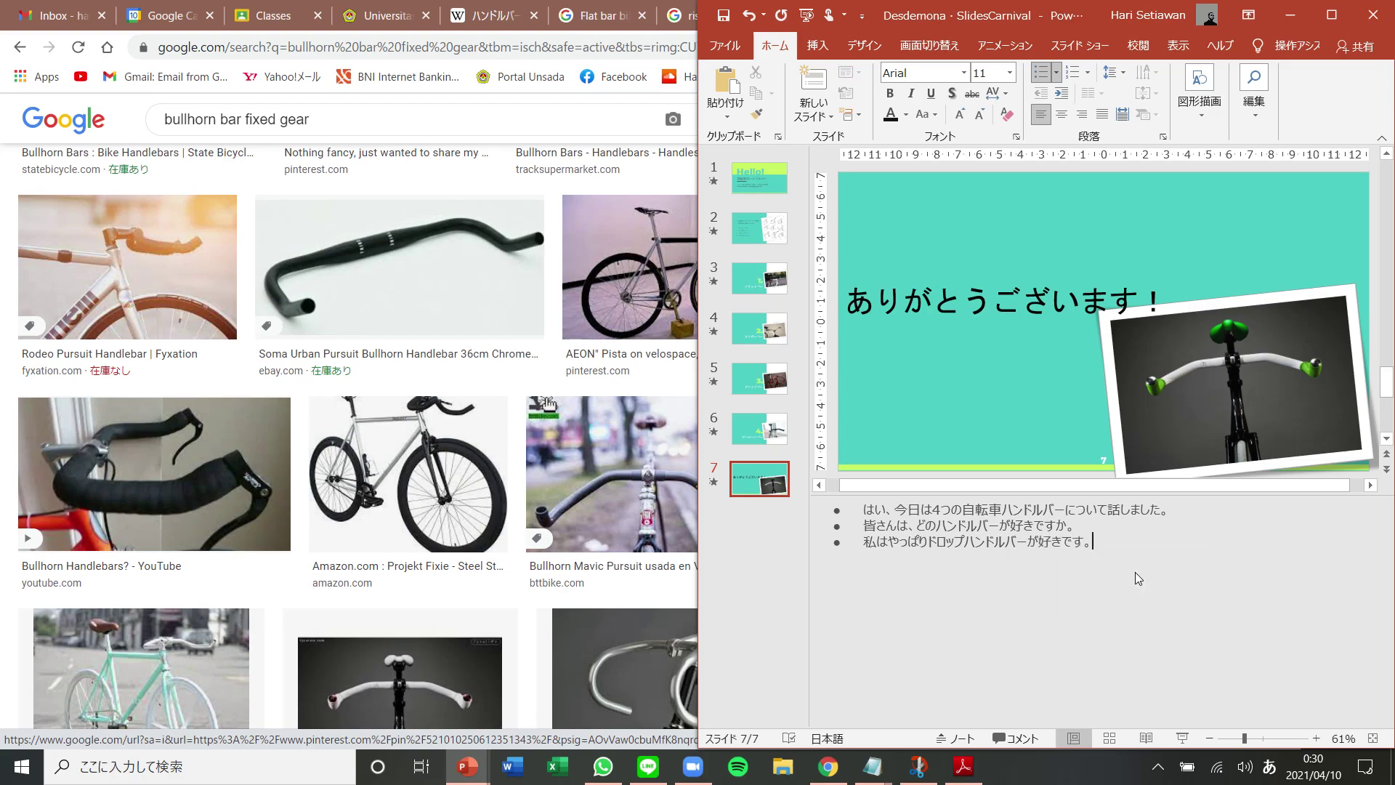
# Start a fourth note line on slide 7 with 自転車は楽しい
pyautogui.press('Return')
pyautogui.write('jitennsha')
pyautogui.press('space')
pyautogui.write('hatanosi')
pyautogui.press('Down')
pyautogui.press('Down')
pyautogui.press('Down')
pyautogui.press('Down')
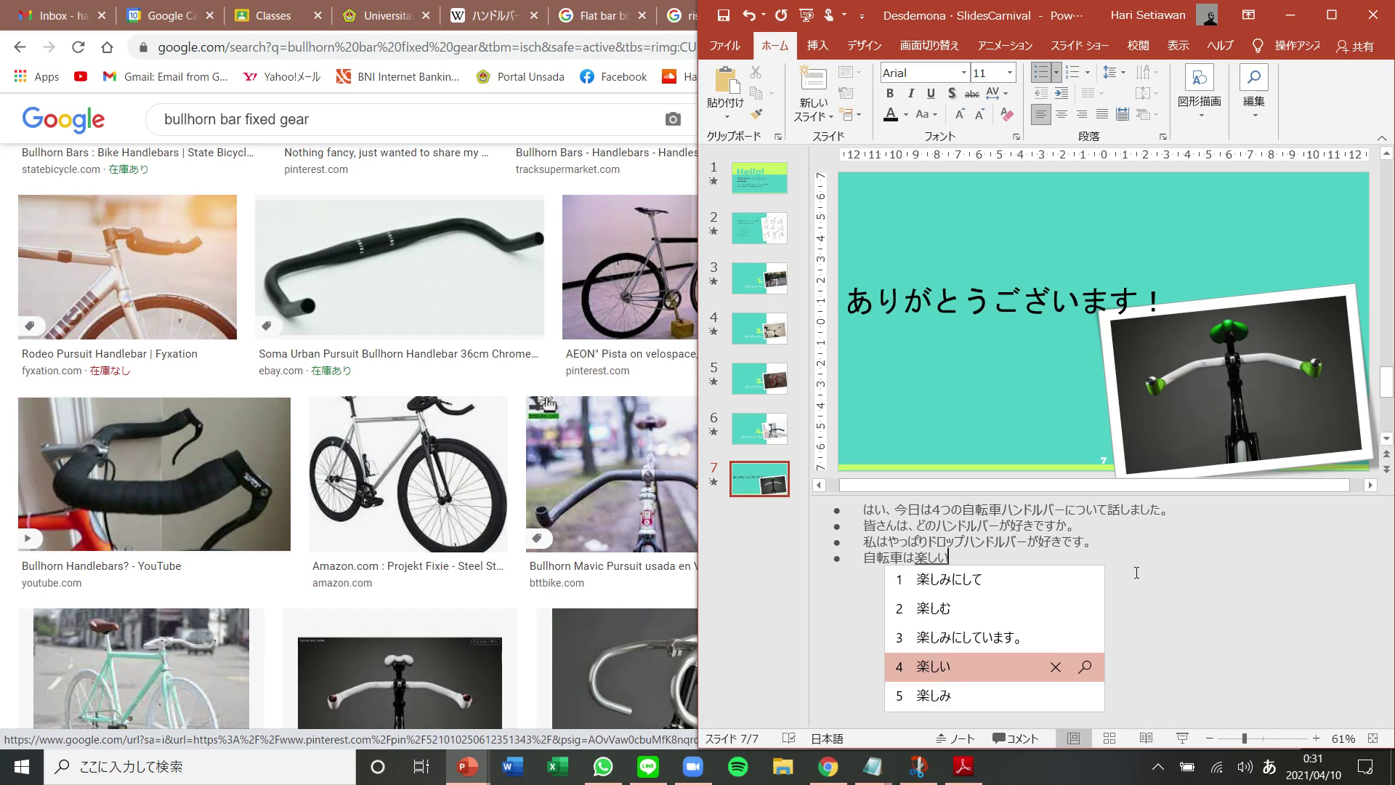
# Continue slide 7's fourth note line with ですから、是非, correcting the mistyped か
pyautogui.write('desuakra,zehi')
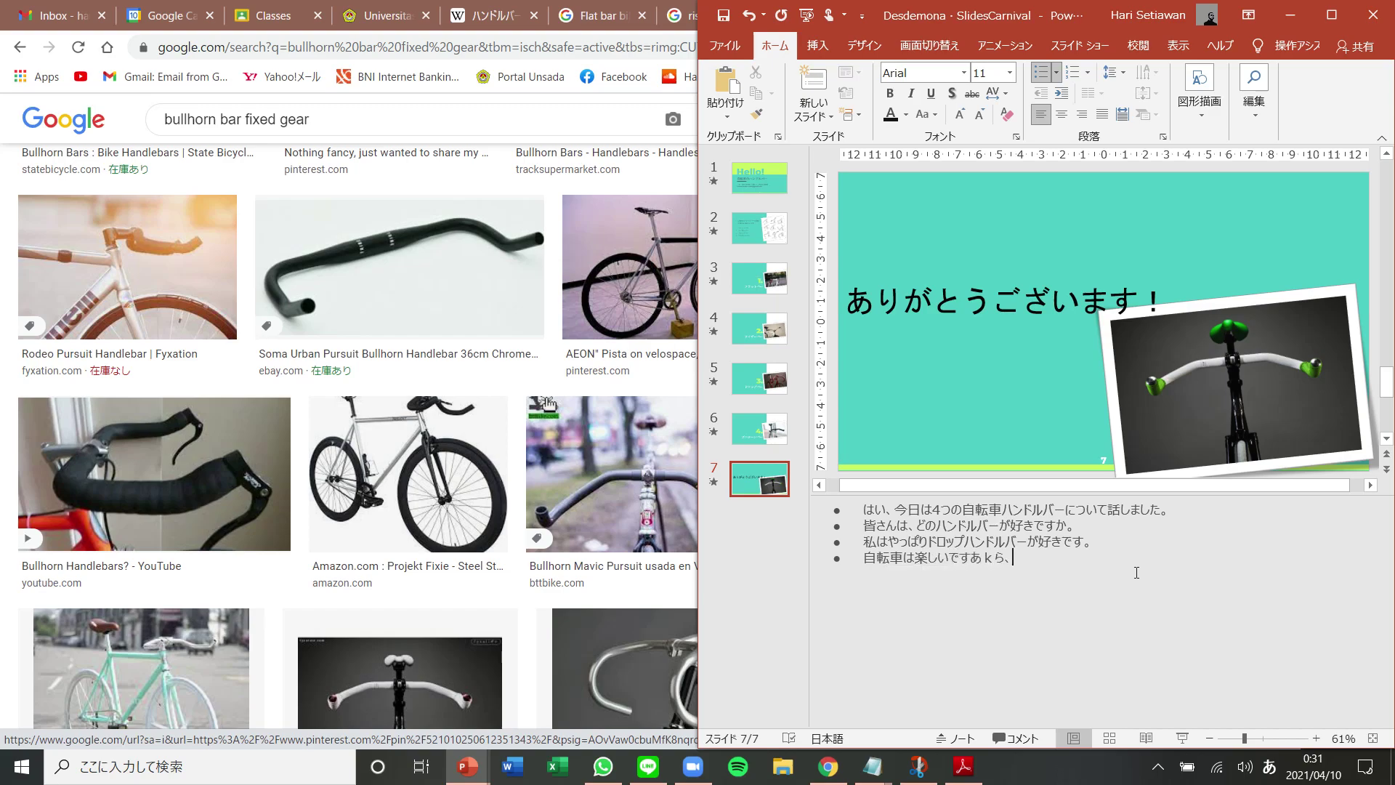
pyautogui.press('space')
pyautogui.press('Left')
pyautogui.press('Left')
pyautogui.hotkey('shift', 'Left')
pyautogui.hotkey('shift', 'Left')
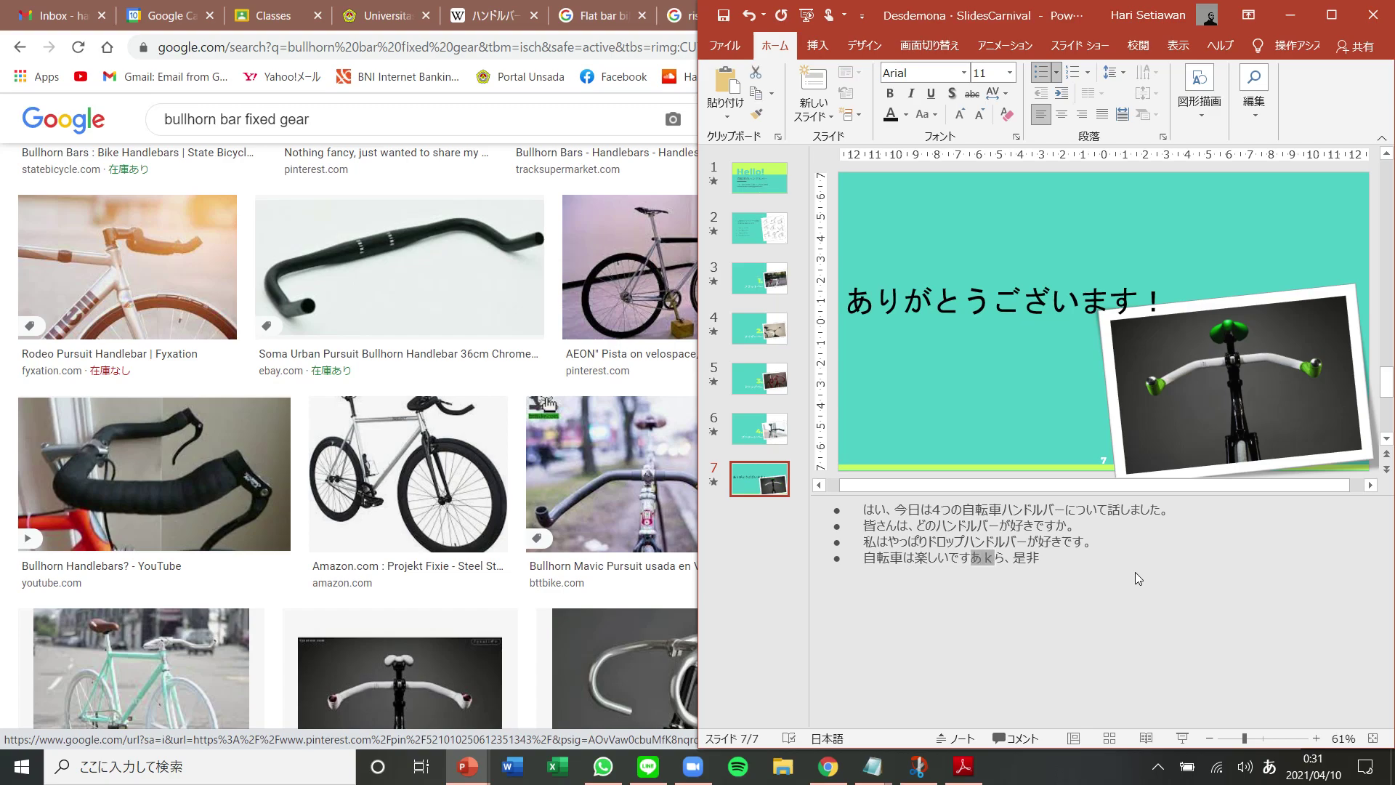
pyautogui.write('ka')
pyautogui.press('Return')
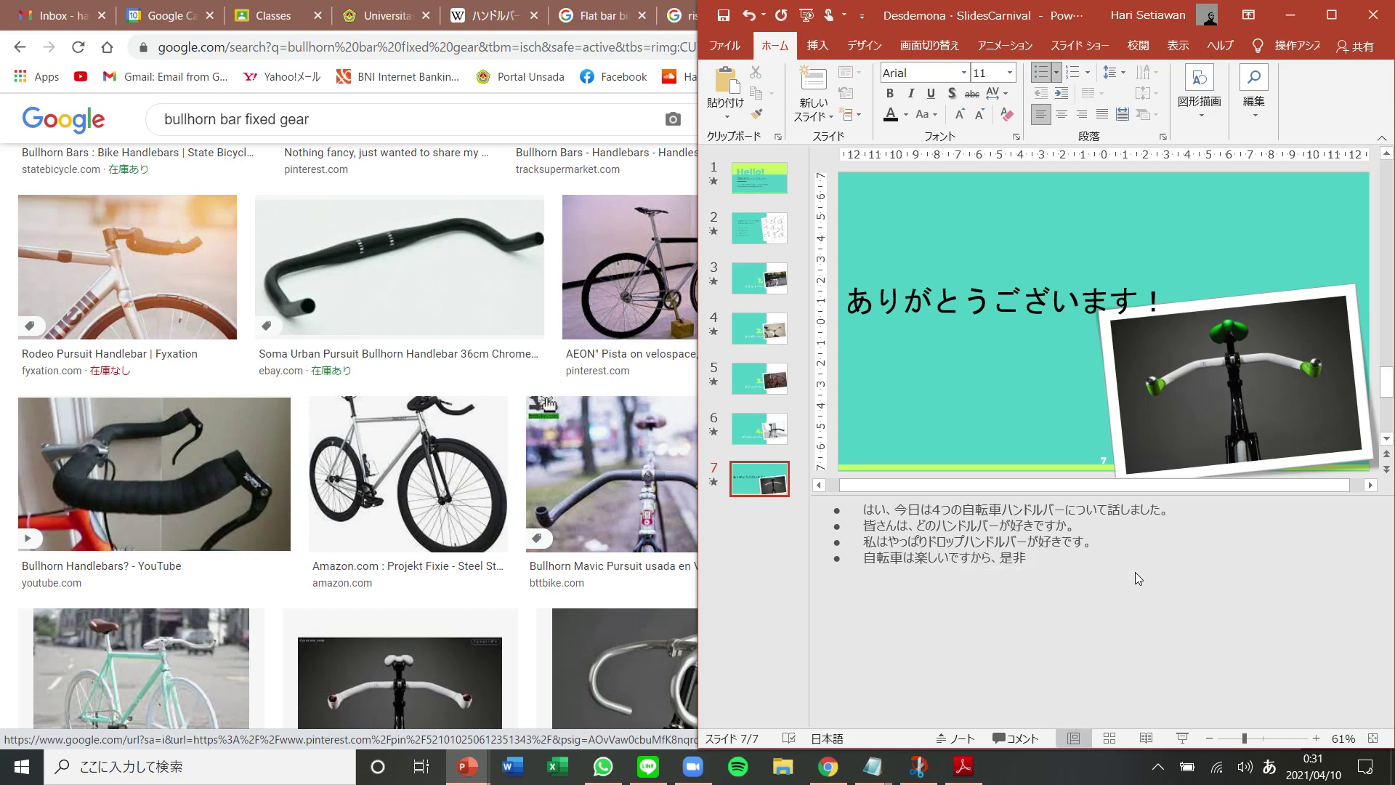
# Extend slide 7's fourth note line with 乗ってみて、ハンドルバー
pyautogui.write('nottemite')
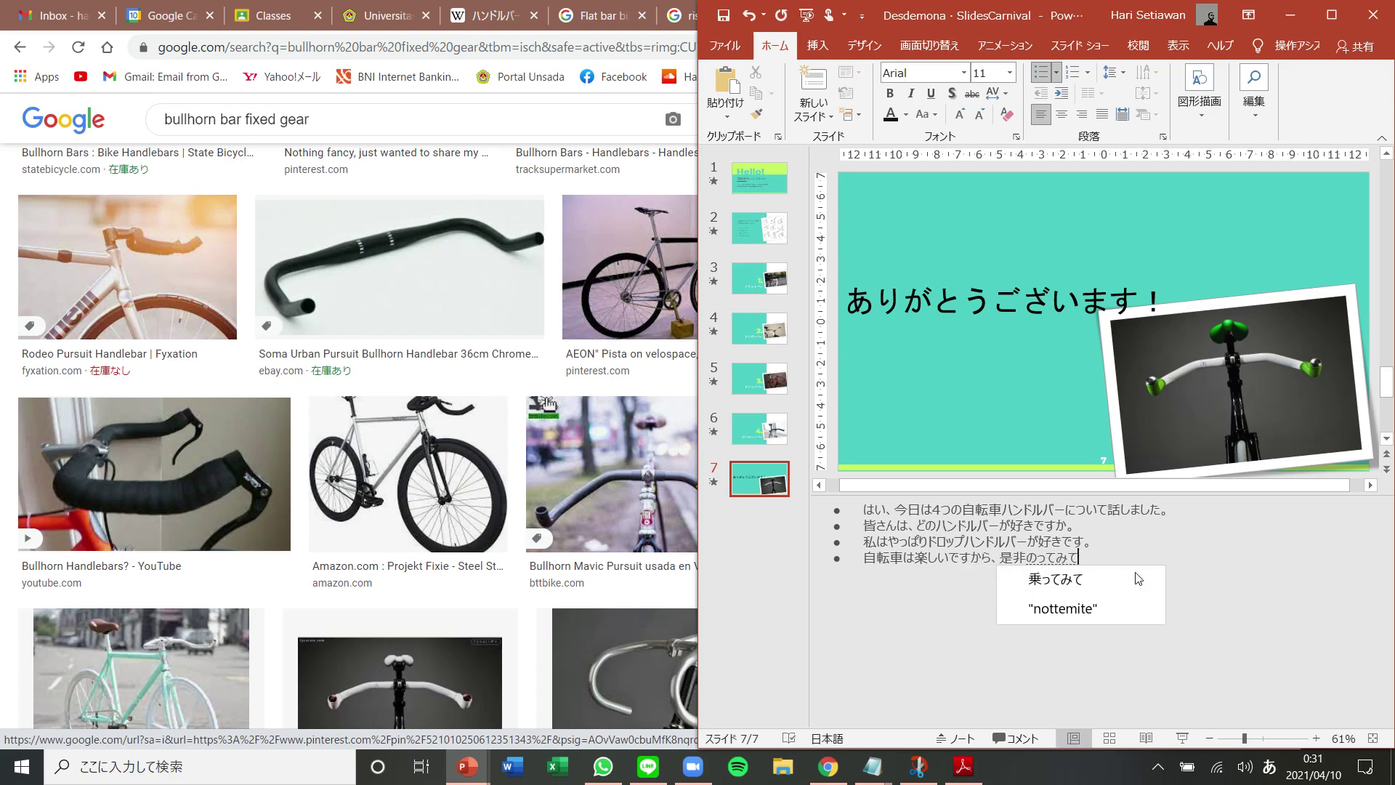
pyautogui.click(1137, 578)
pyautogui.write(',')
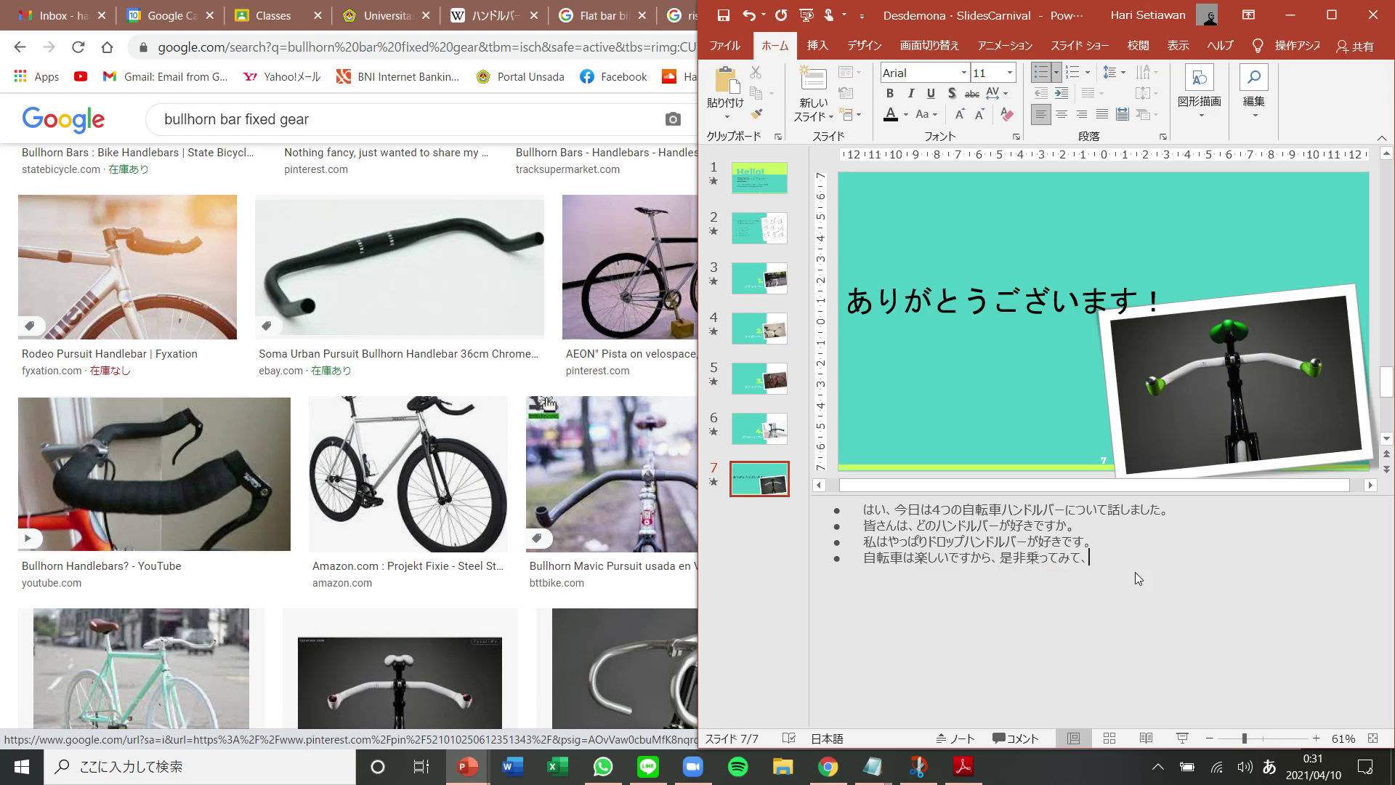
pyautogui.write('handoruba-')
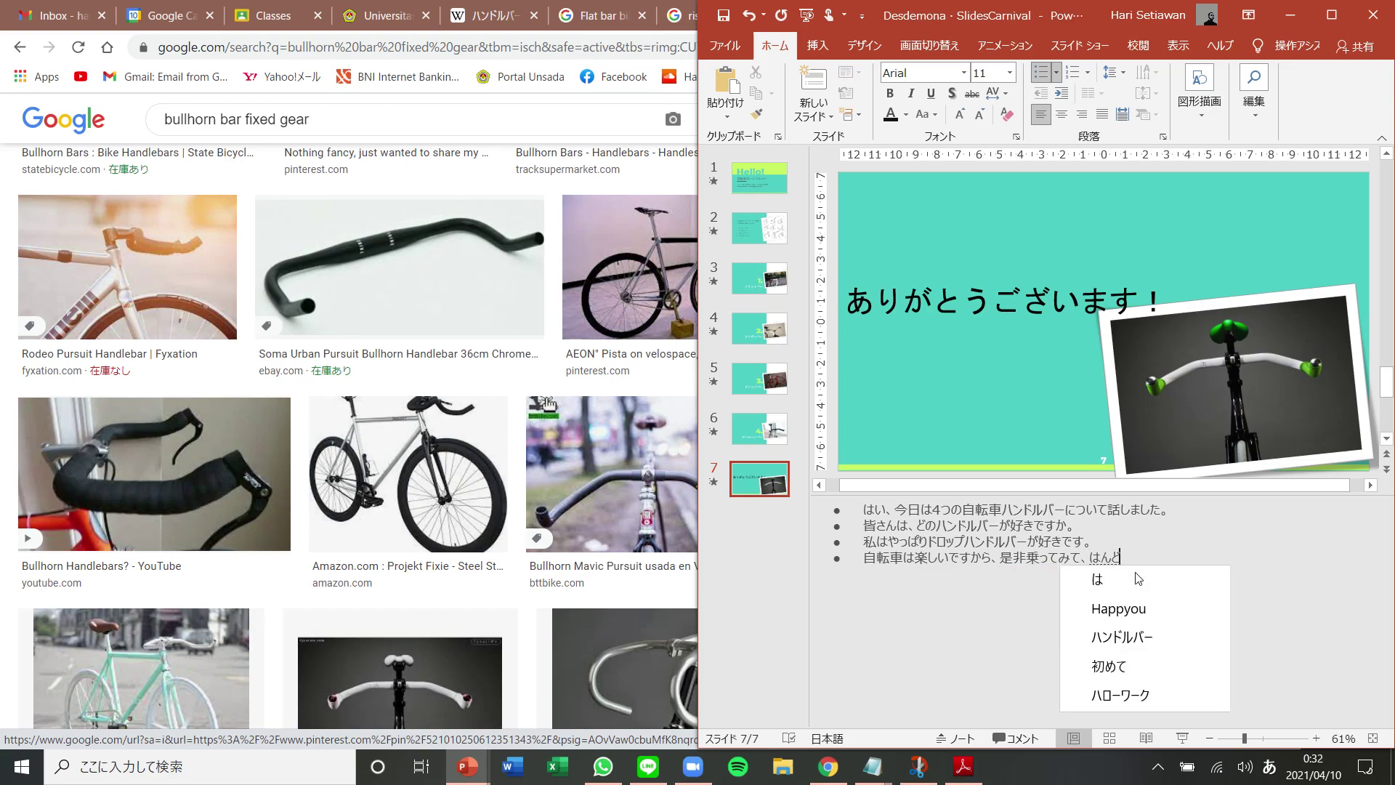
pyautogui.click(1137, 578)
# Finish slide 7's fourth note line with も楽しんでください。
pyautogui.write('motanoshindekudsa')
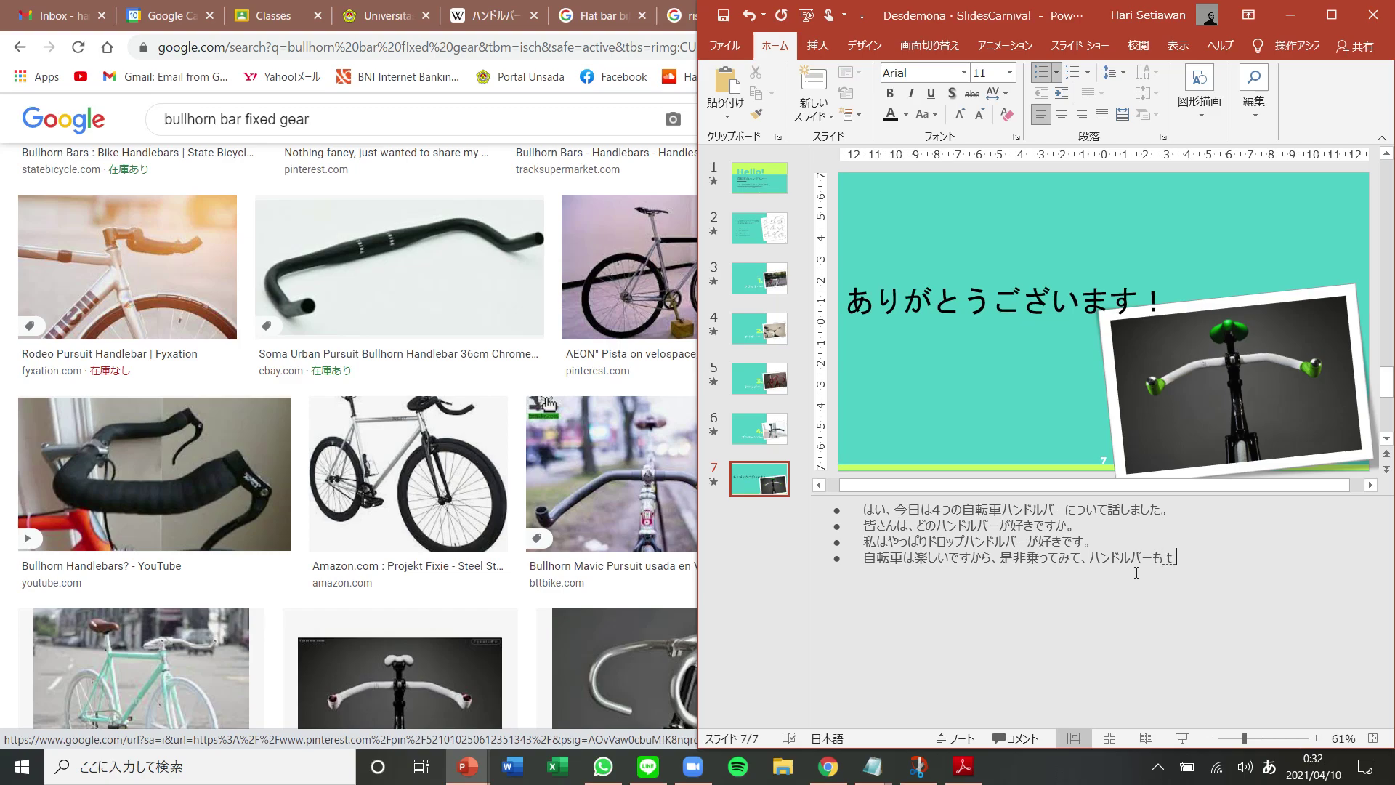
pyautogui.press('space')
pyautogui.press('BackSpace')
pyautogui.press('BackSpace')
pyautogui.press('BackSpace')
pyautogui.write('kudas')
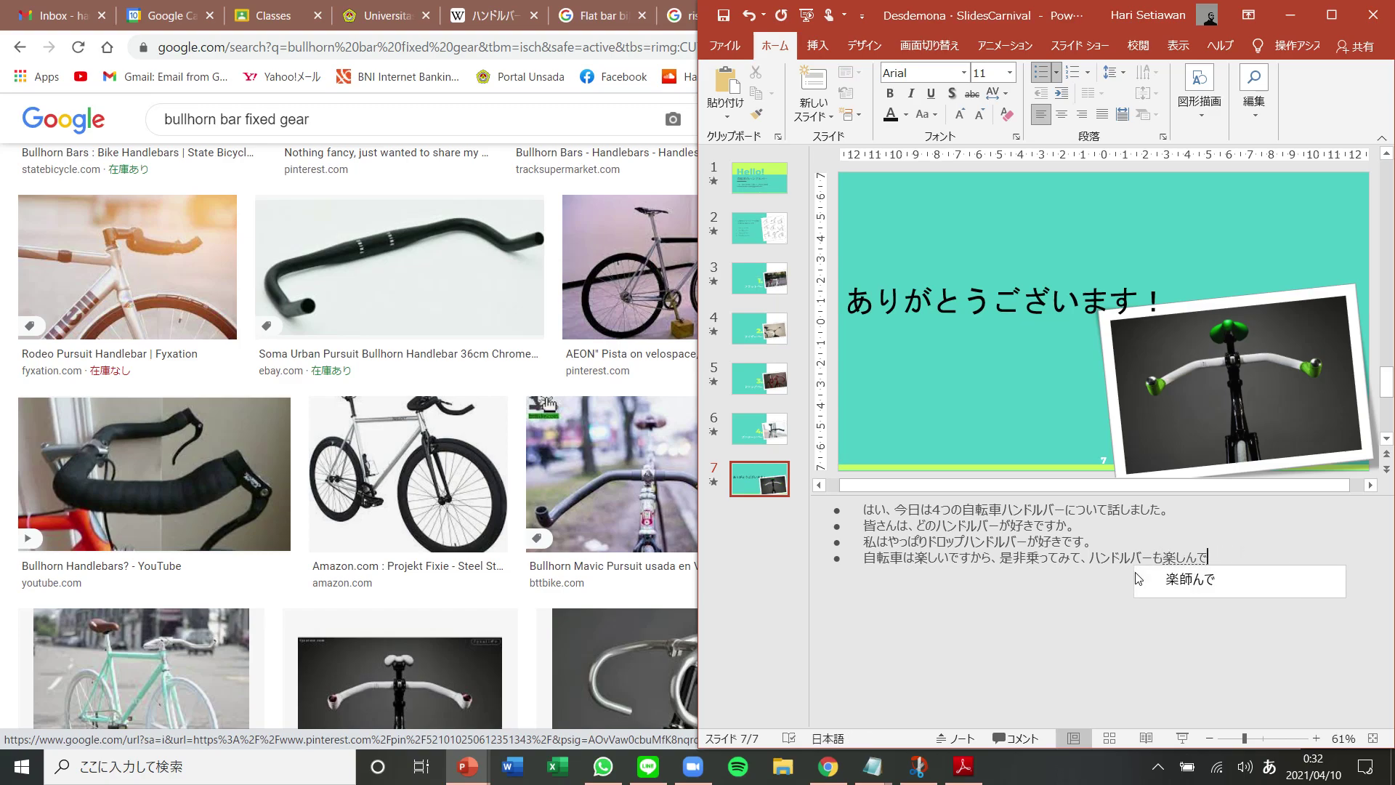
pyautogui.write('ai.')
pyautogui.press('Return')
# Add a closing fifth line to slide 7's speaker notes reading ありがとうございました。
pyautogui.press('Return')
pyautogui.write('ari')
pyautogui.press('Down')
pyautogui.press('Down')
pyautogui.press('Down')
pyautogui.press('Down')
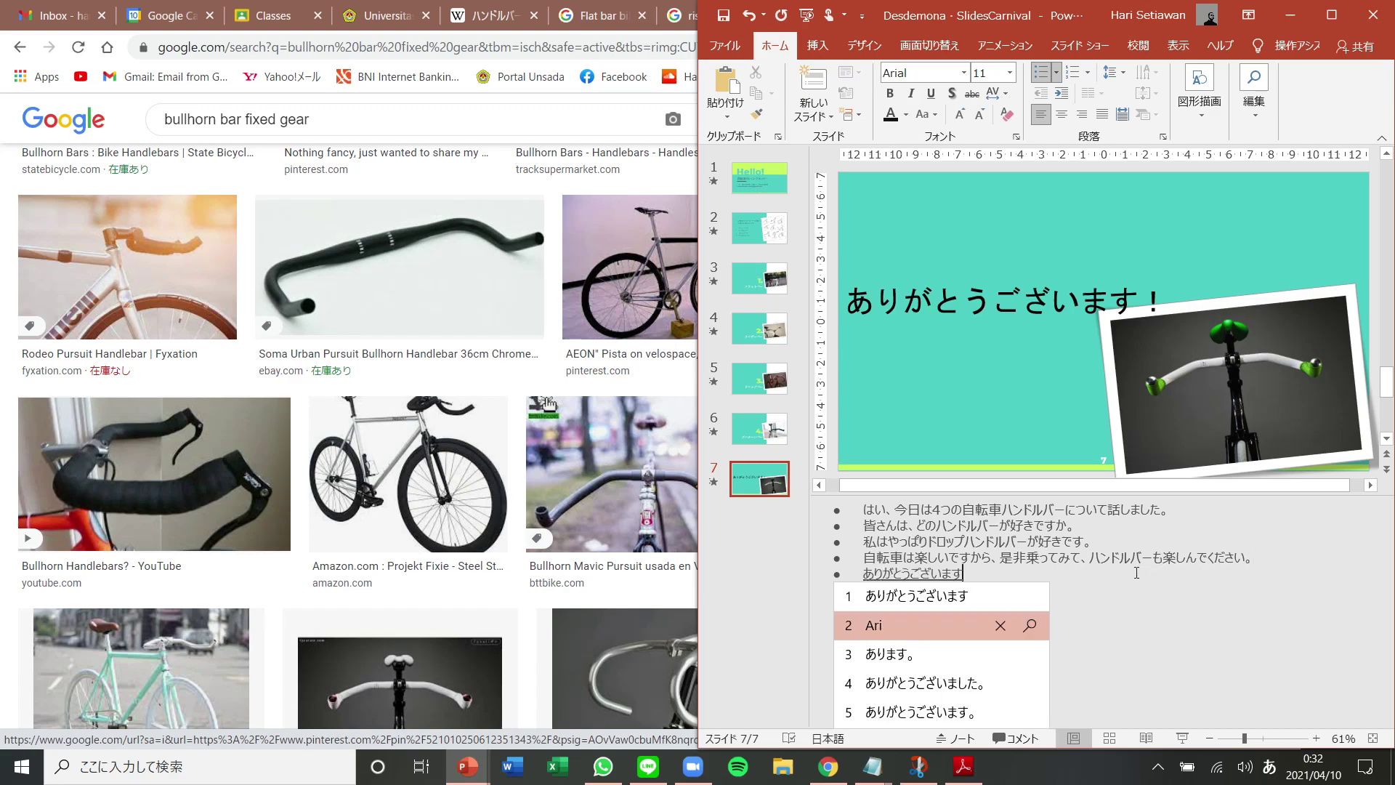
pyautogui.press('Return')
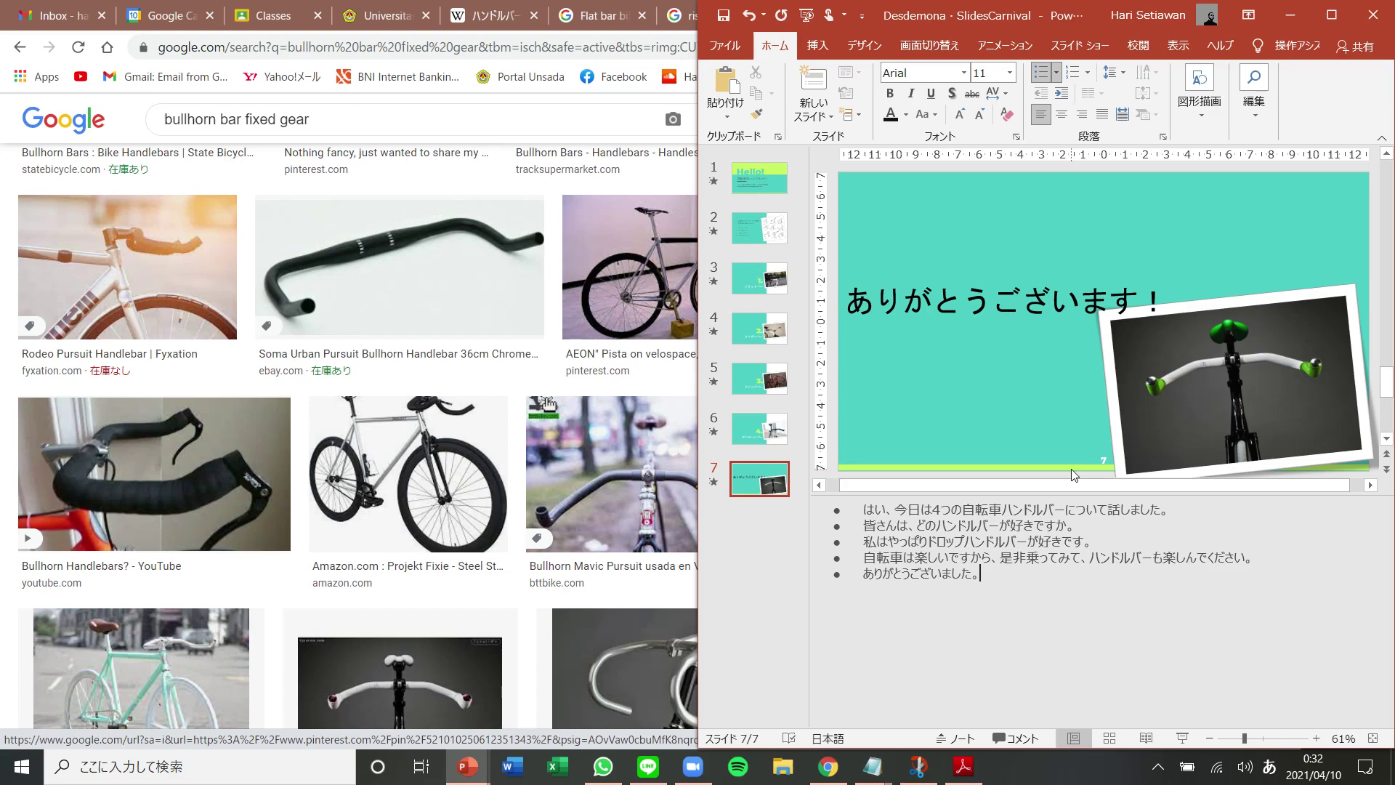
# Review slides 1 to 7 in order, checking each slide's content and its speaker notes
pyautogui.click(767, 185)
pyautogui.click(762, 237)
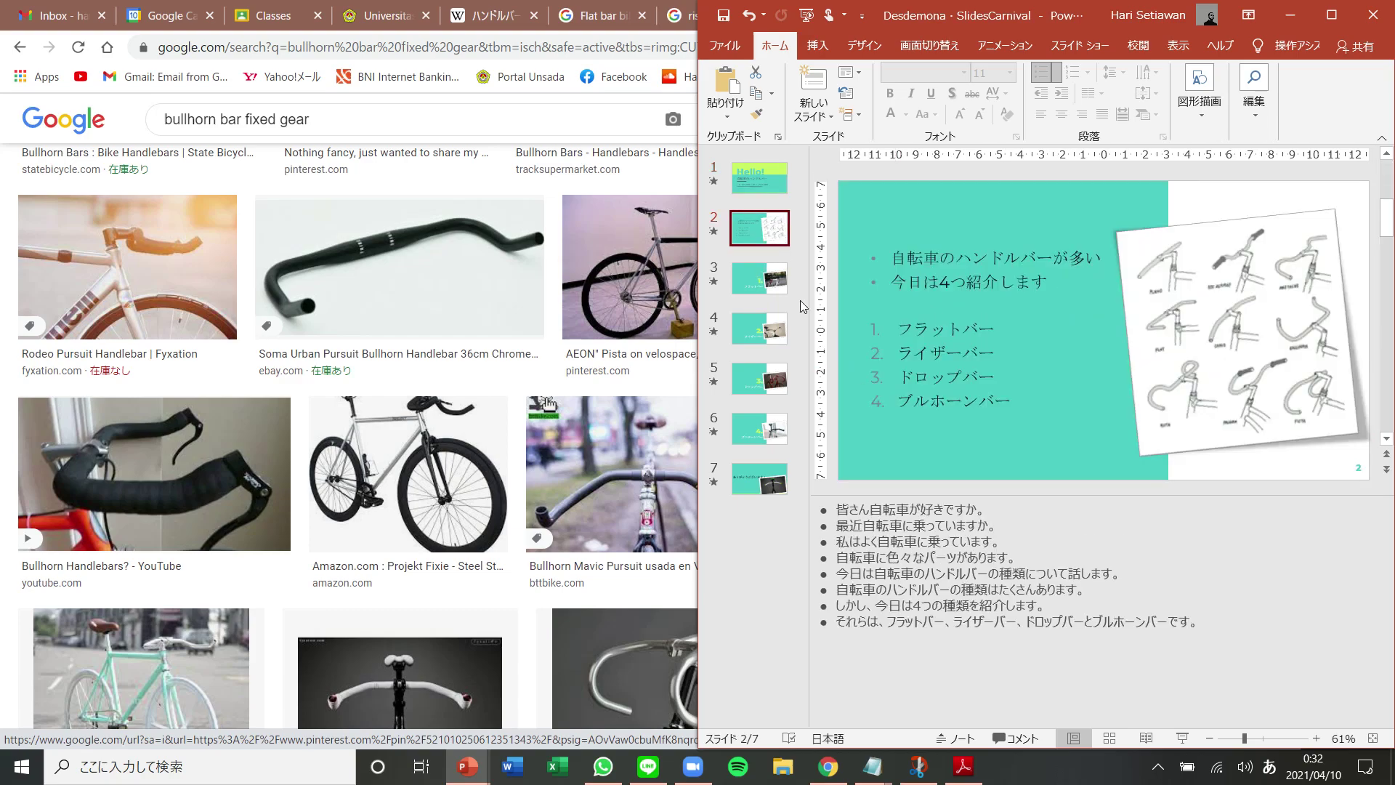
pyautogui.click(754, 288)
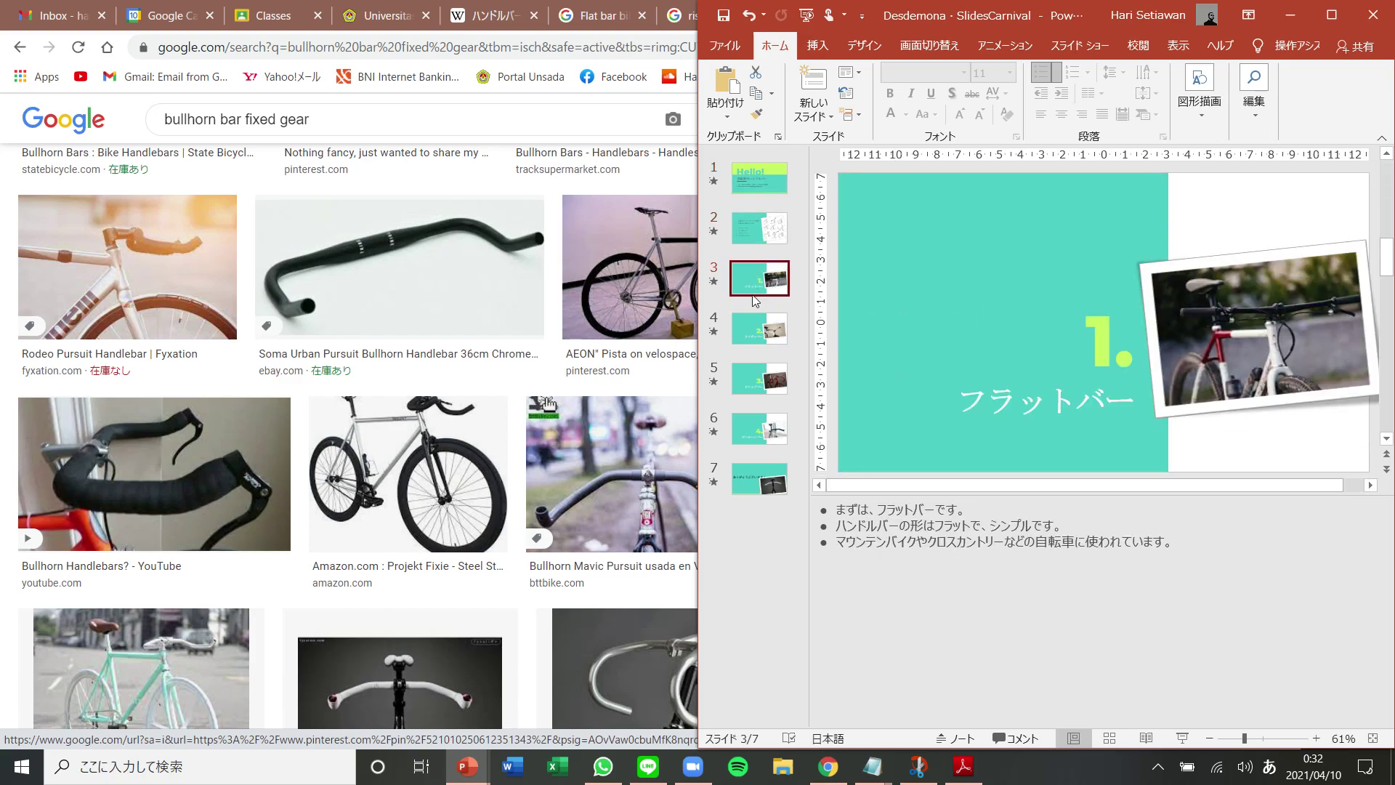
pyautogui.click(761, 325)
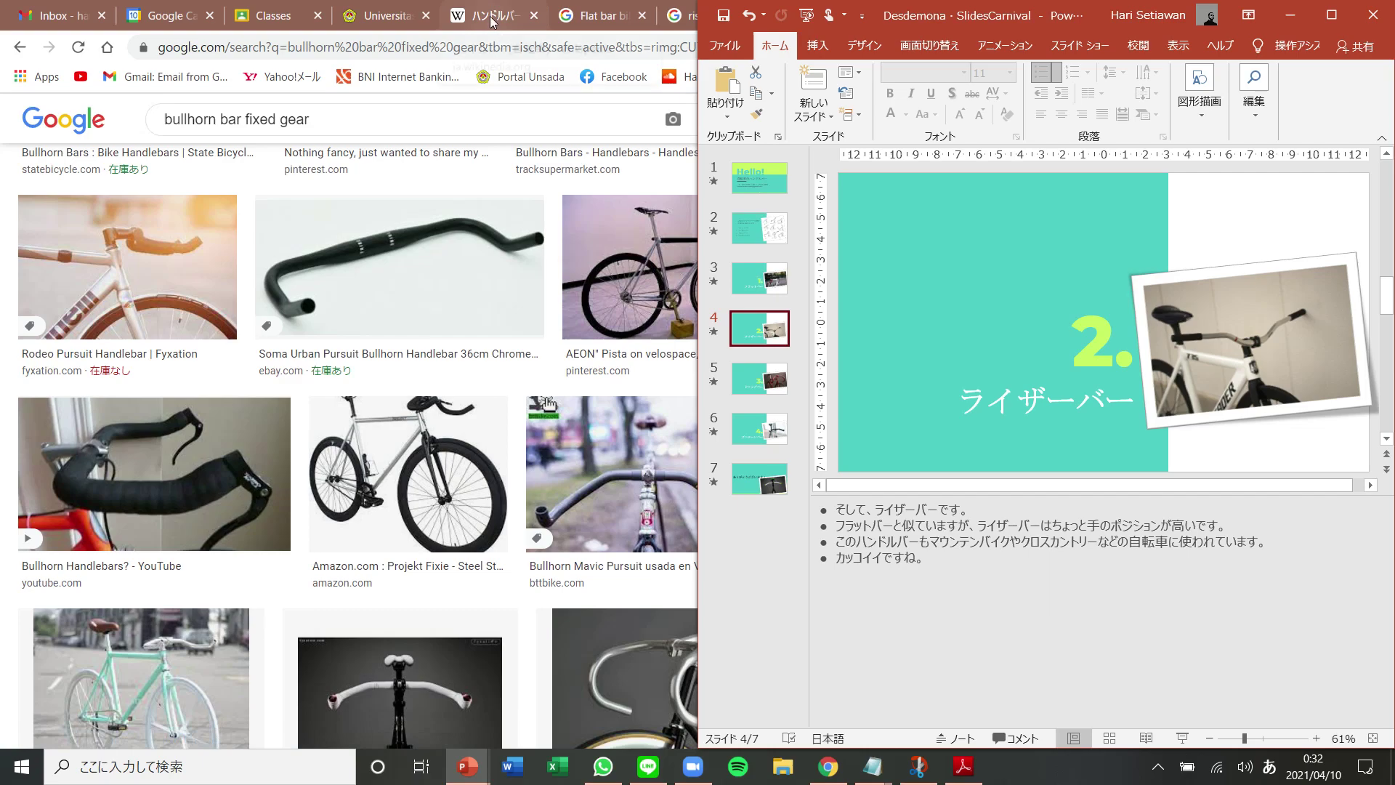
pyautogui.click(759, 377)
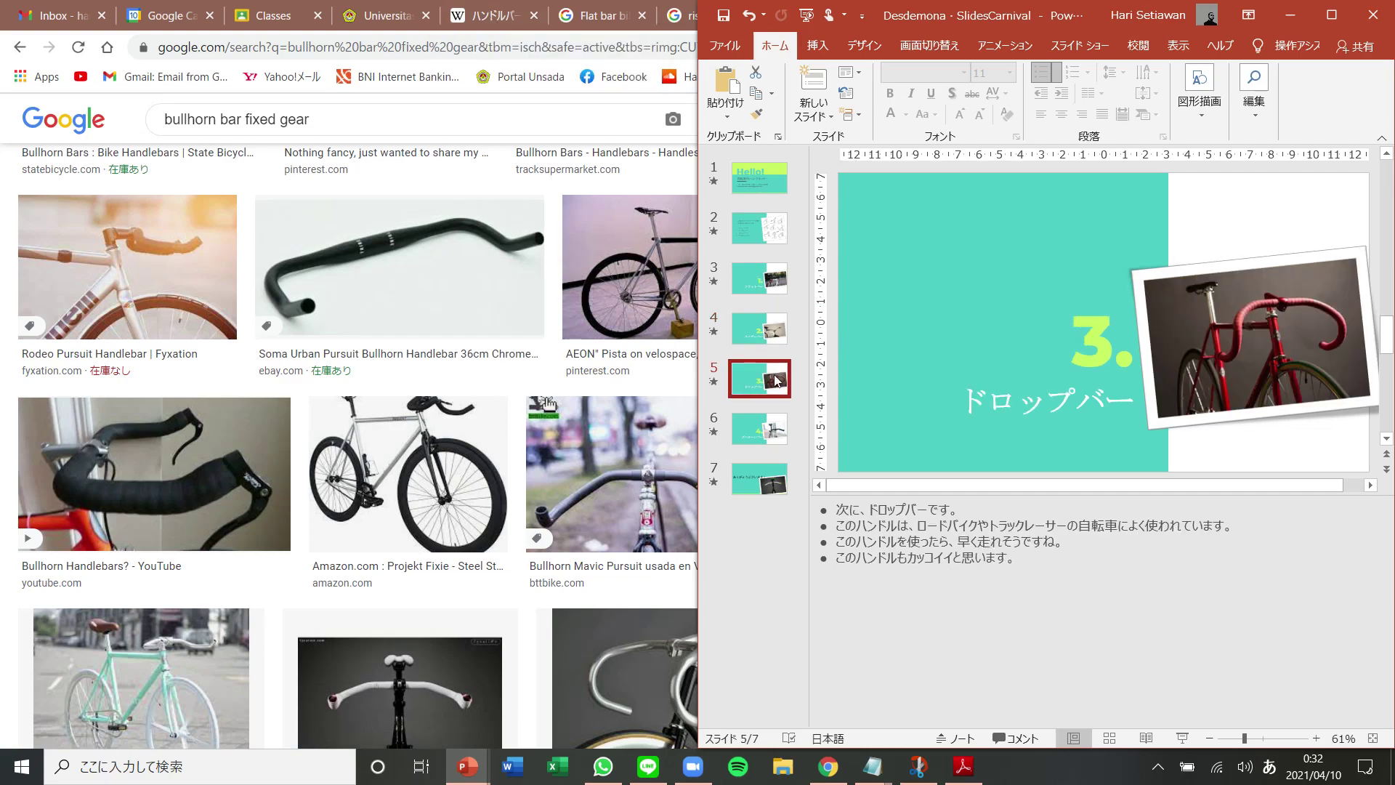
pyautogui.click(759, 435)
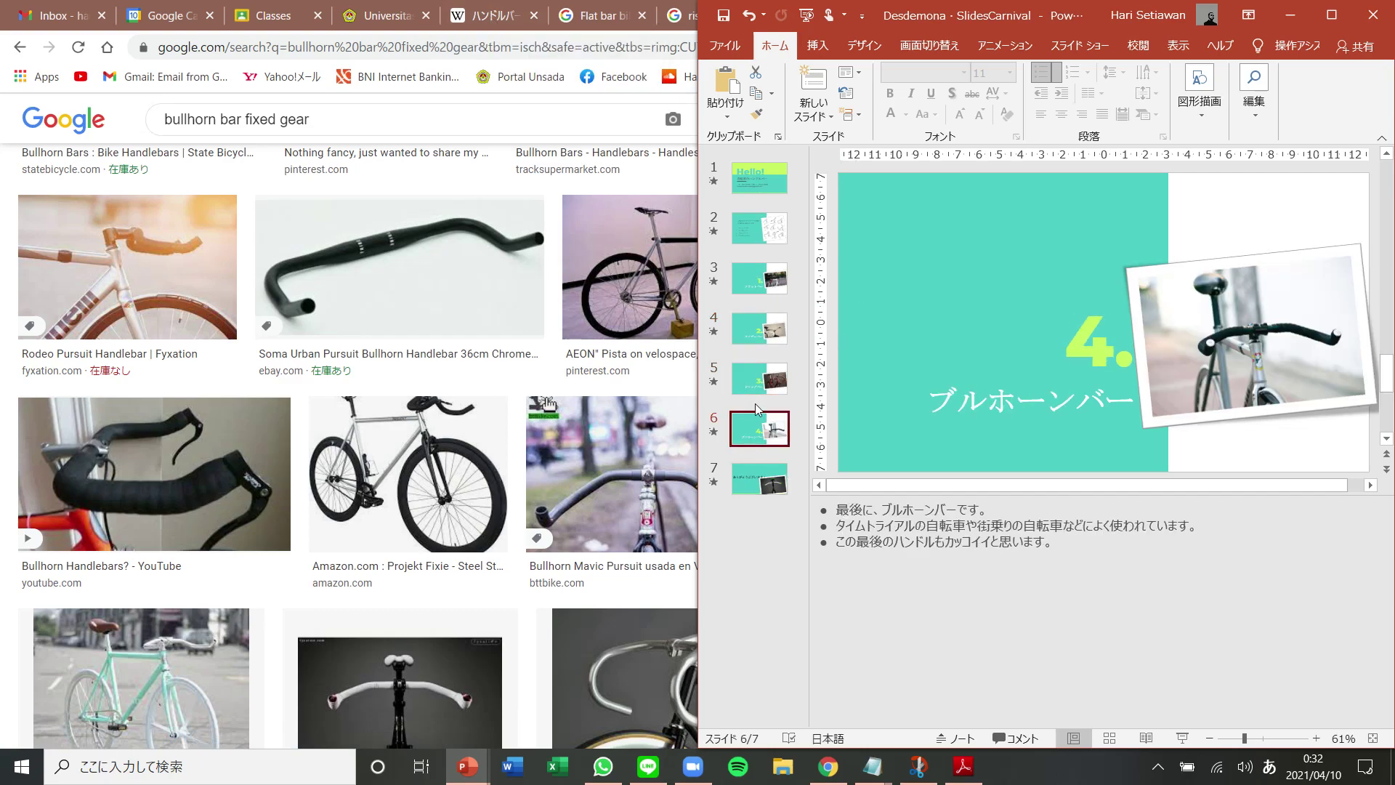
pyautogui.click(763, 483)
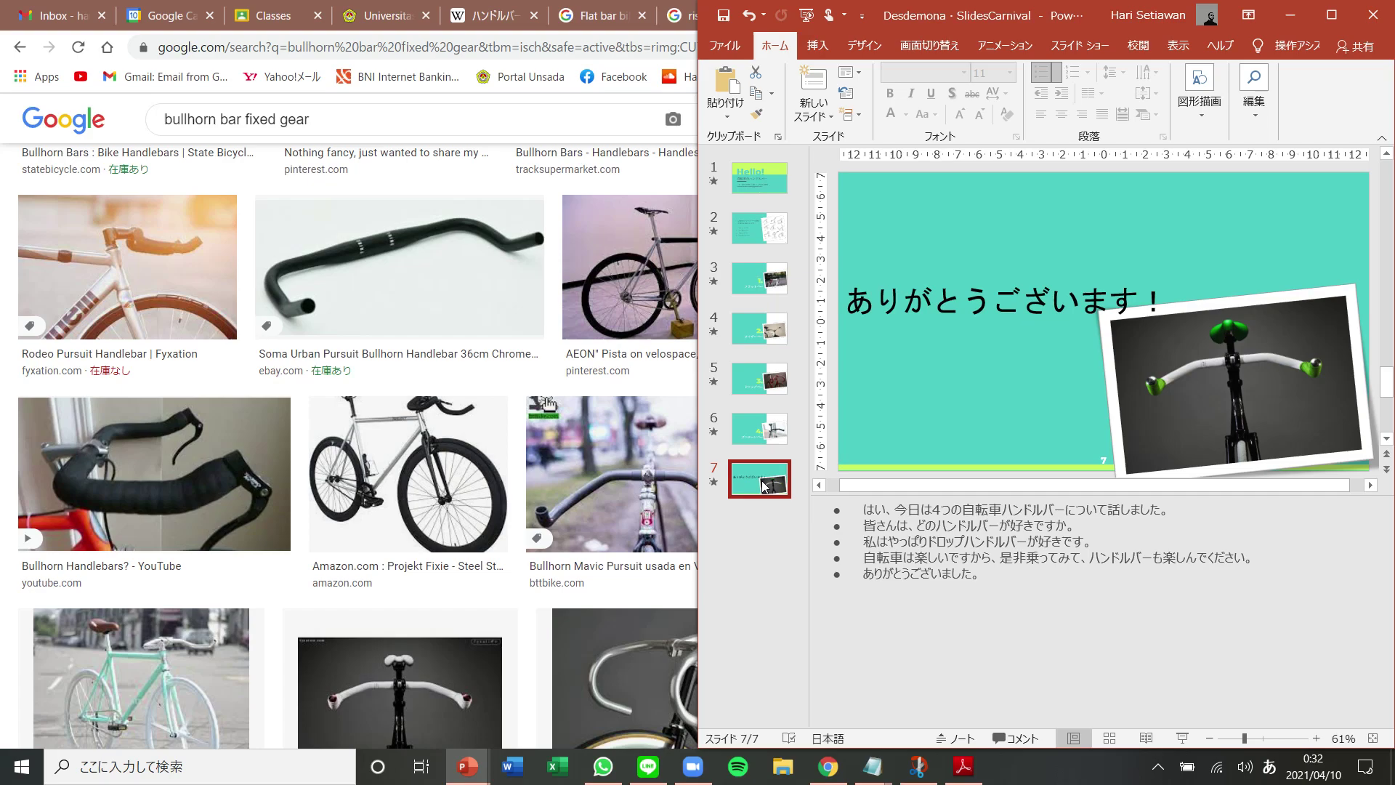
# Return to slide 1, maximize the presentation window and open the audio recording dialog for that slide
pyautogui.click(771, 183)
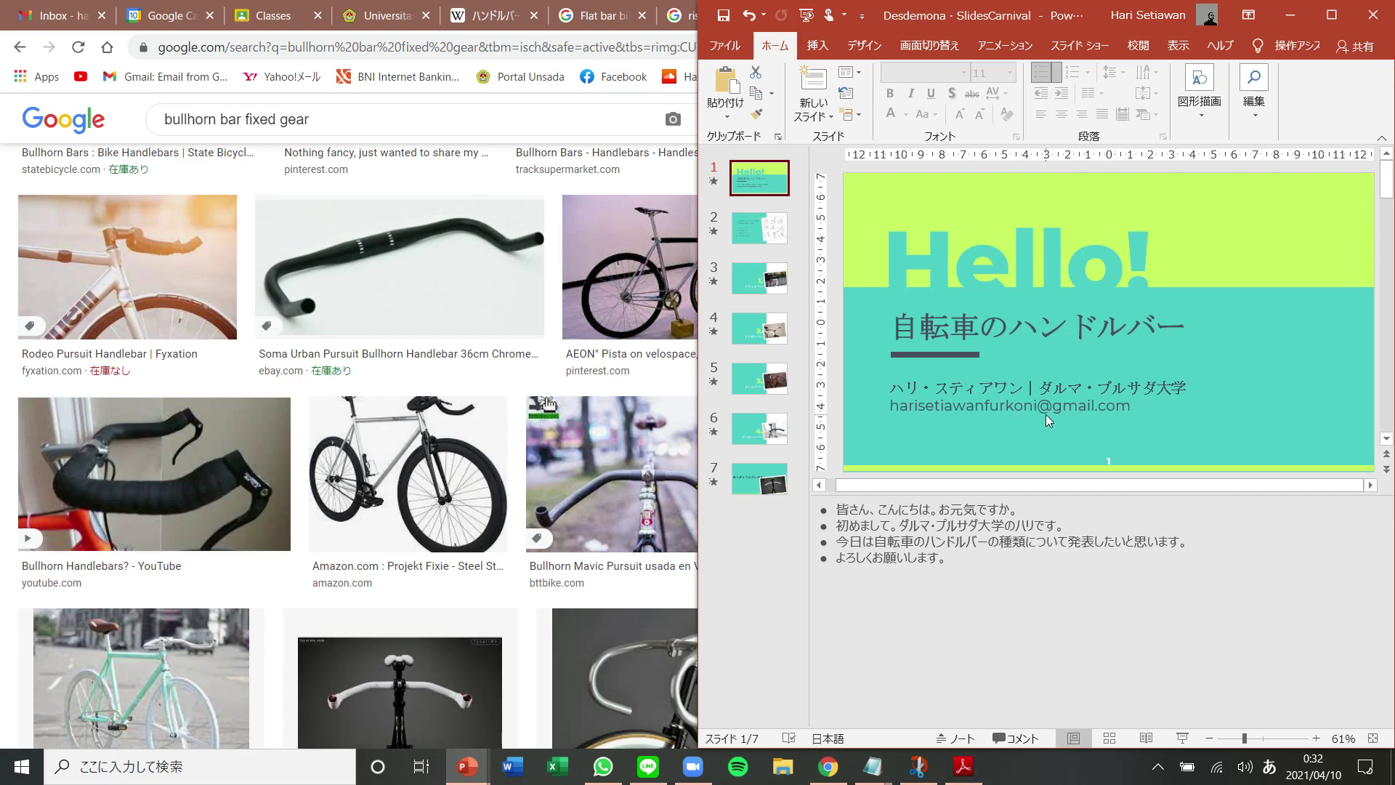
pyautogui.click(1334, 15)
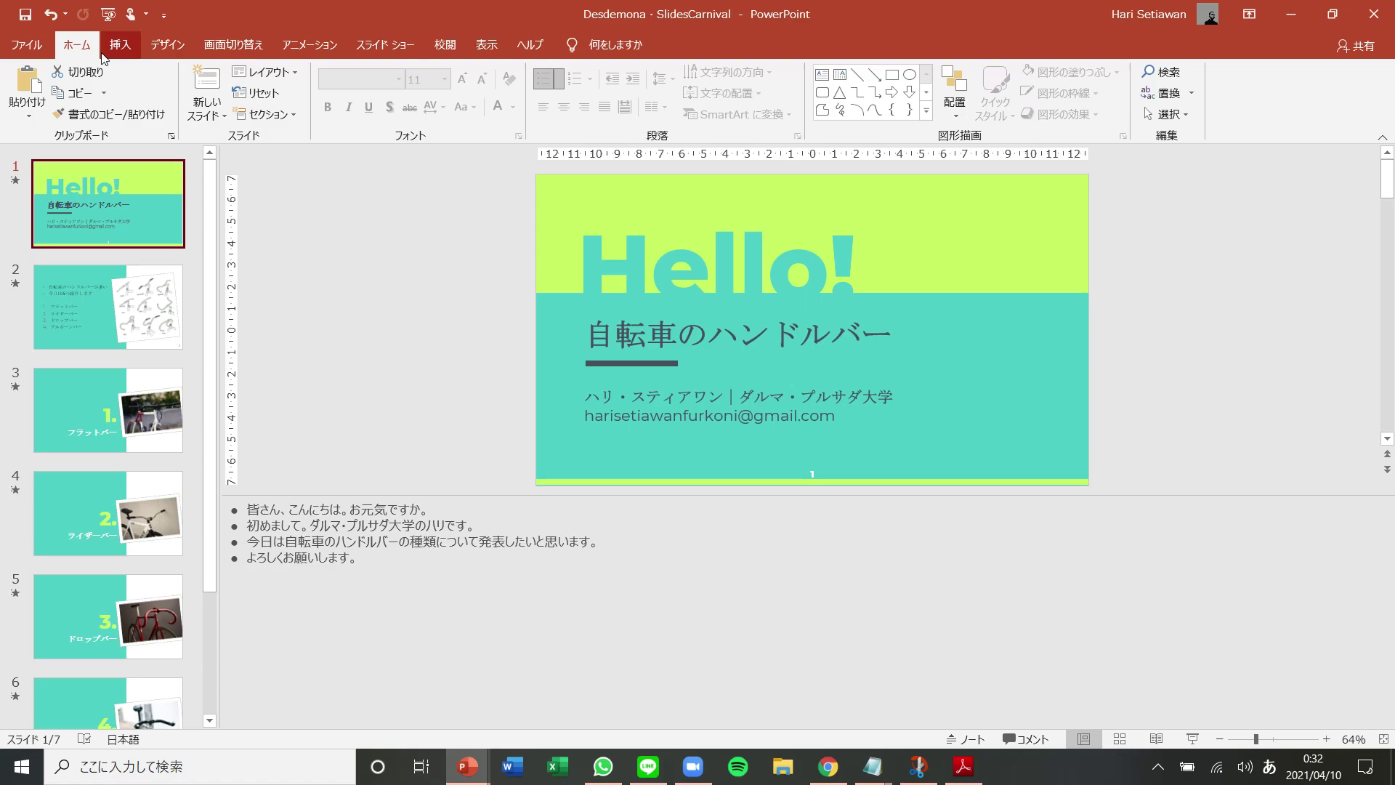
pyautogui.click(119, 46)
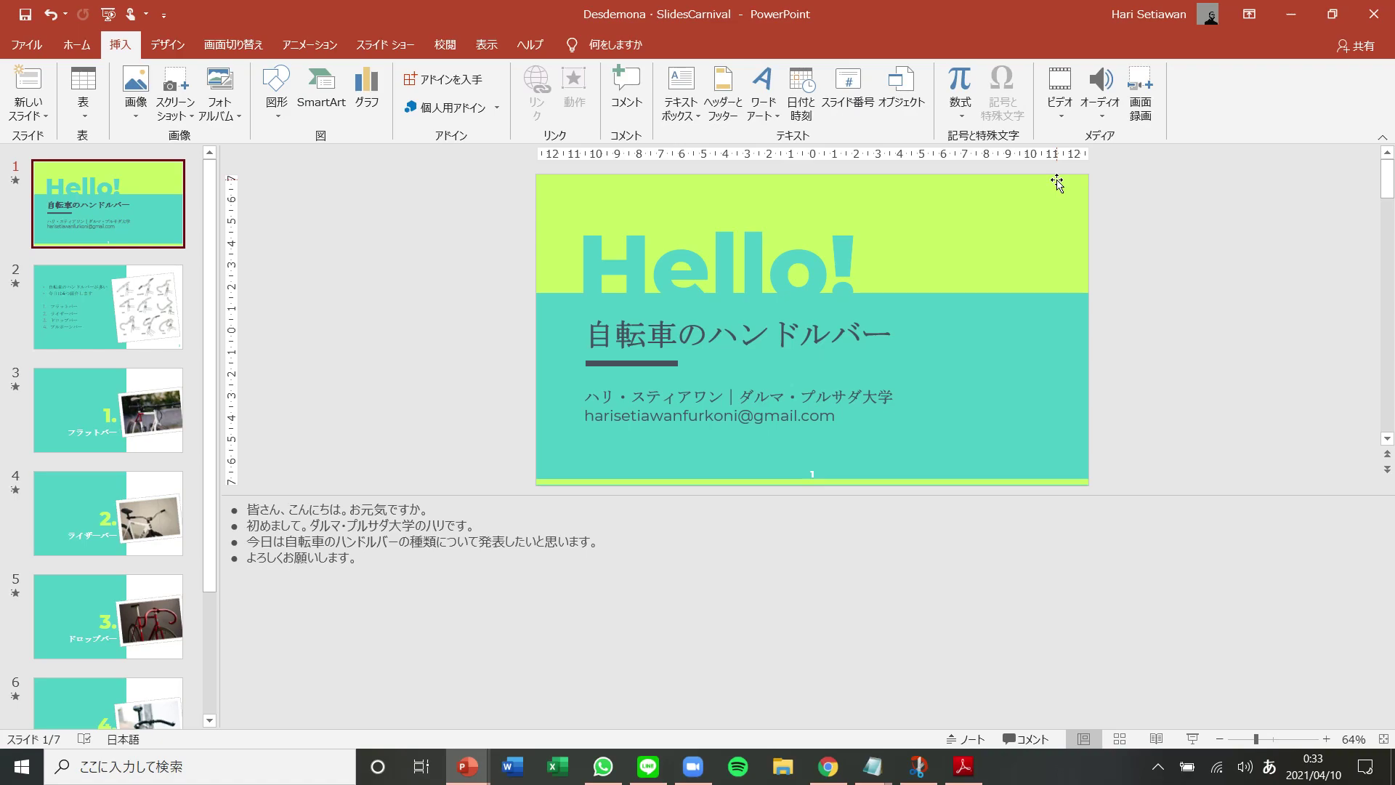
pyautogui.click(1100, 116)
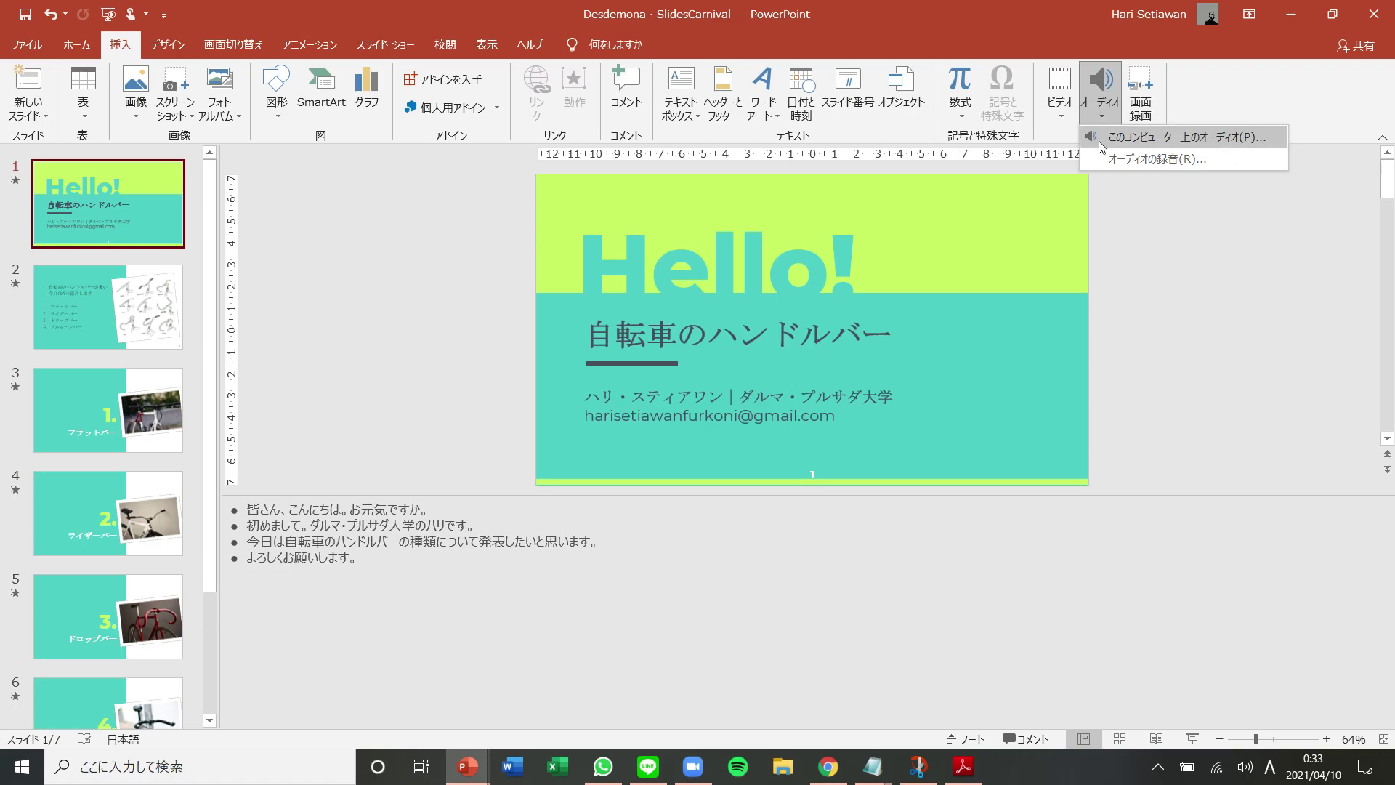
pyautogui.click(1158, 160)
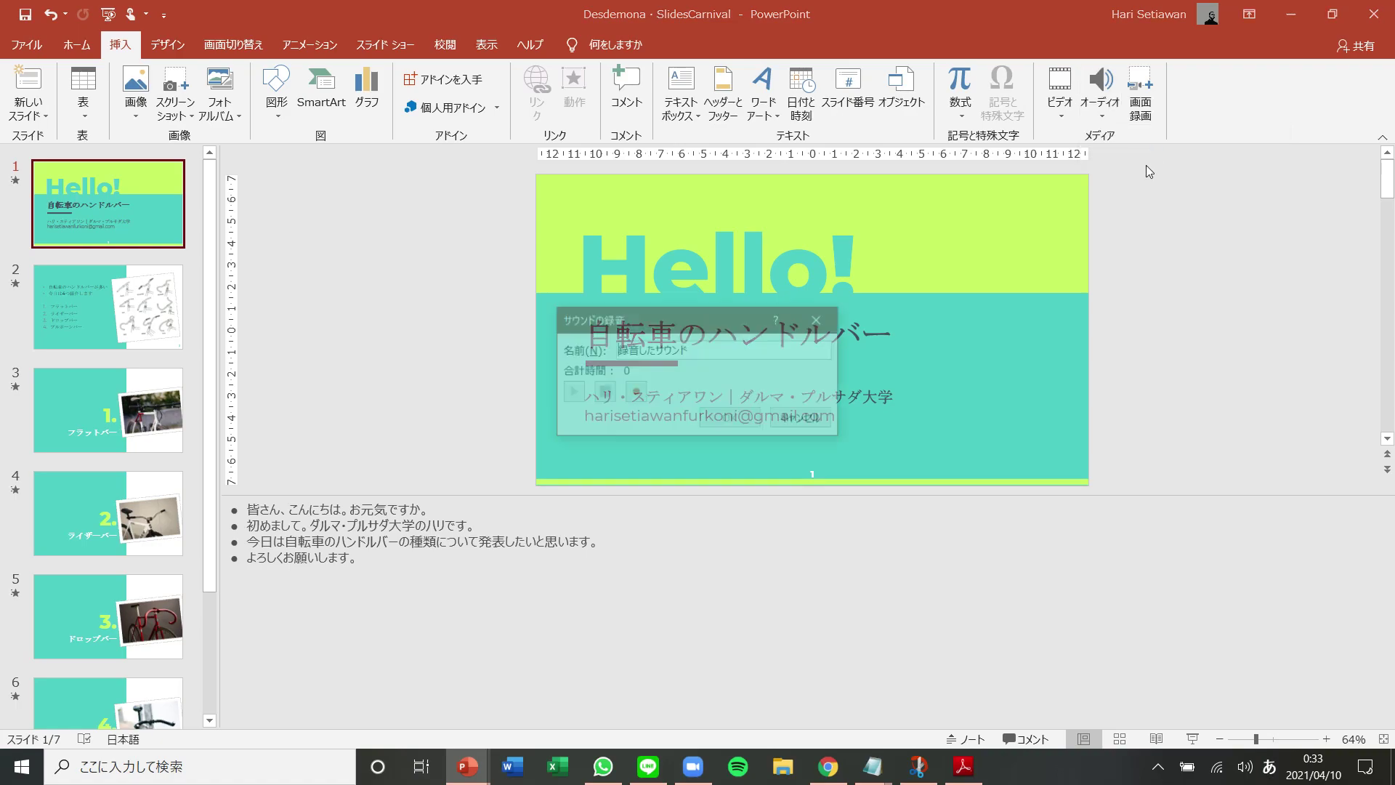